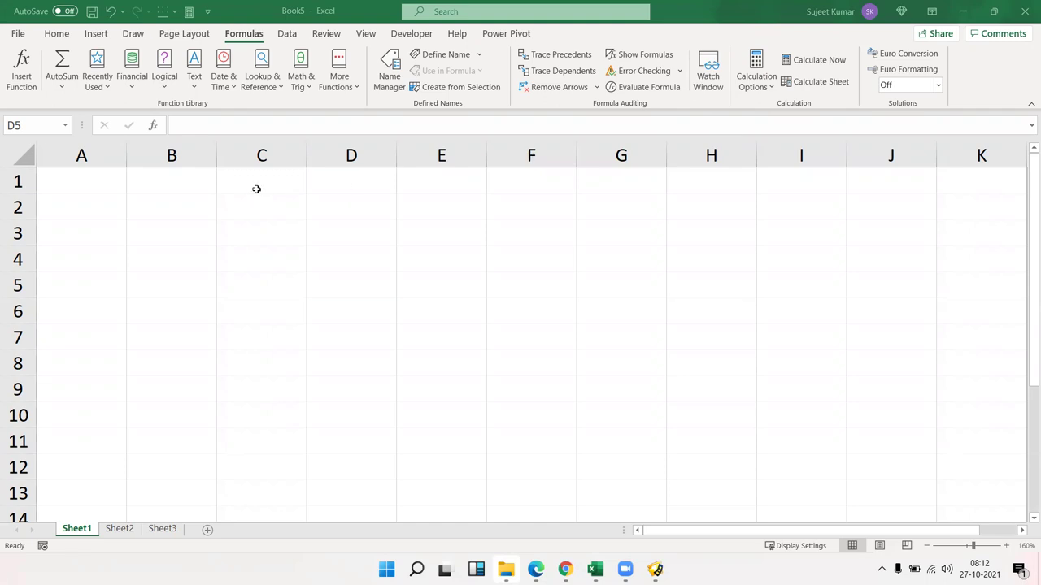
# - Enter 85, 36, 25, 74, 25 and 65 down B1:B6
pyautogui.click(155, 184)
pyautogui.write('85')
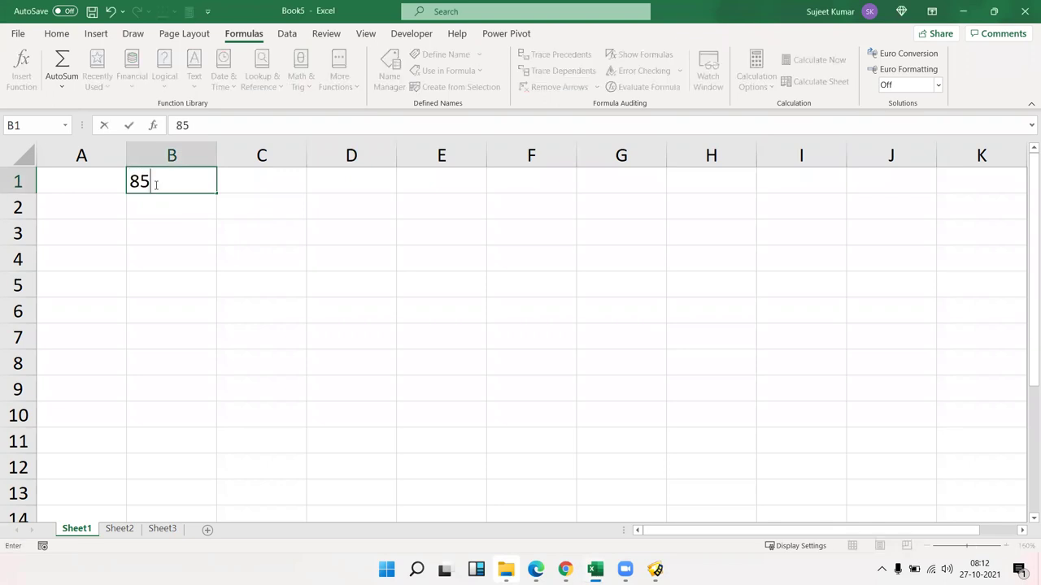
pyautogui.press('Return')
pyautogui.write('36')
pyautogui.press('Return')
pyautogui.write('25')
pyautogui.press('Return')
pyautogui.write('74')
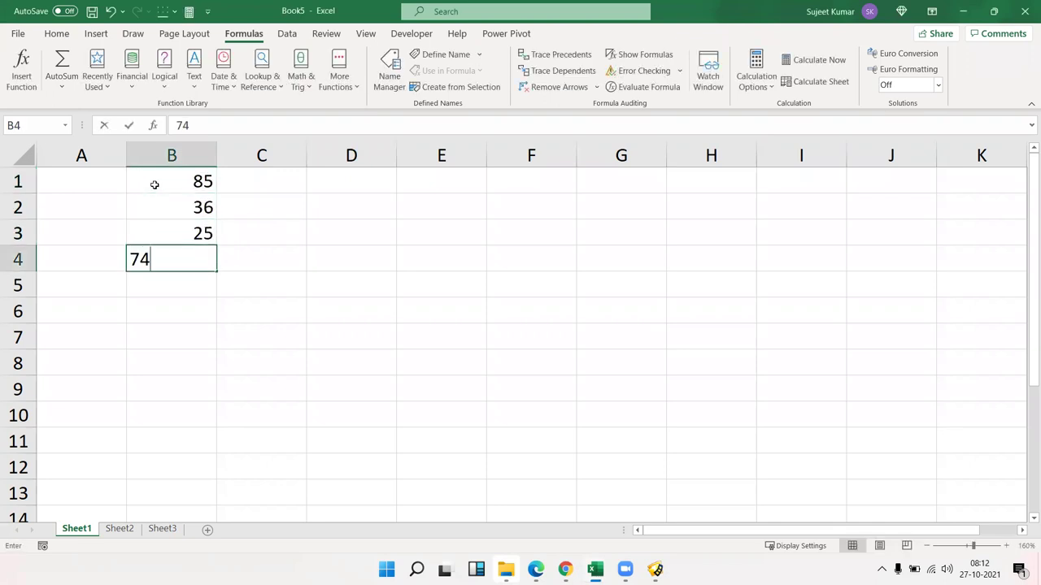
pyautogui.press('Return')
pyautogui.write('25')
pyautogui.press('Return')
pyautogui.write('65')
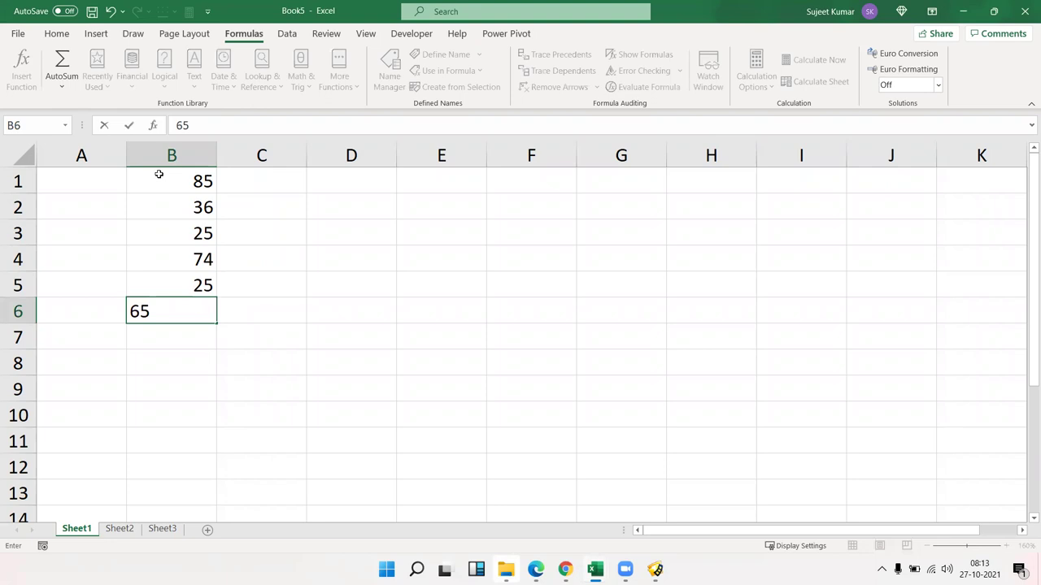
pyautogui.press('Return')
# - Change B3 to -95 and B5 to -52, then select B1:B6
pyautogui.click(181, 225)
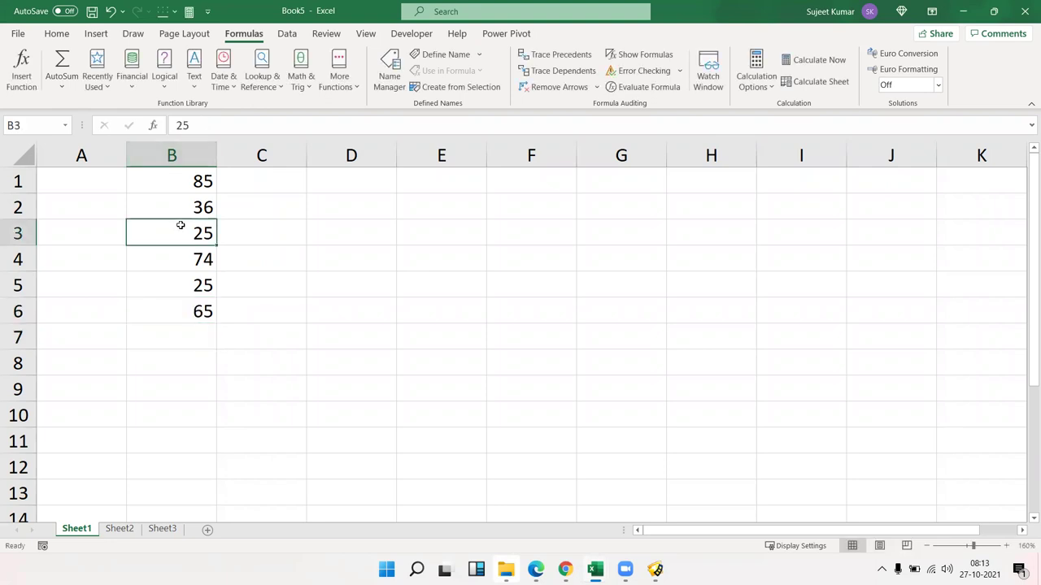
pyautogui.write('-95')
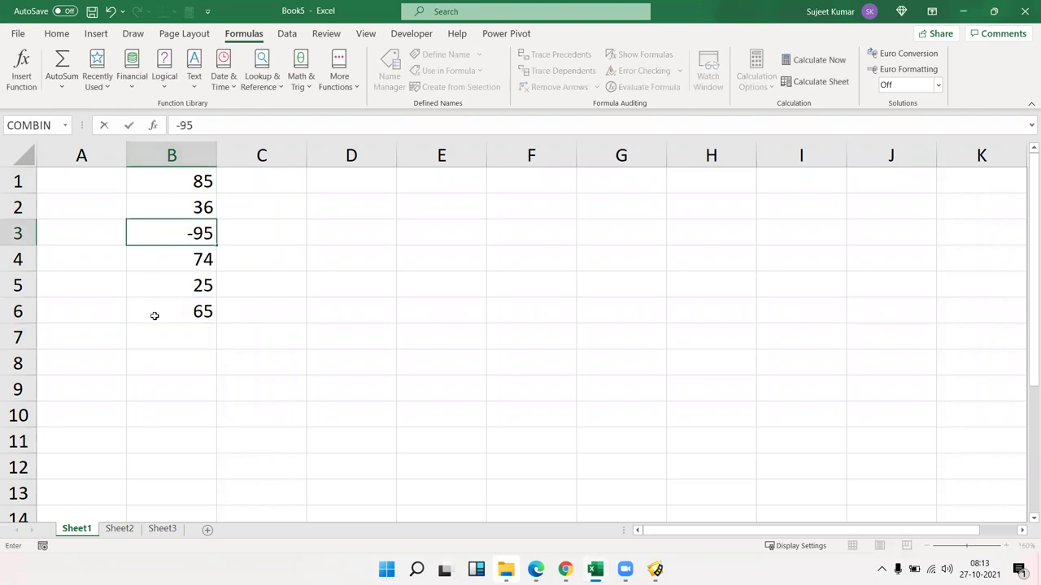
pyautogui.click(163, 291)
pyautogui.write('-52')
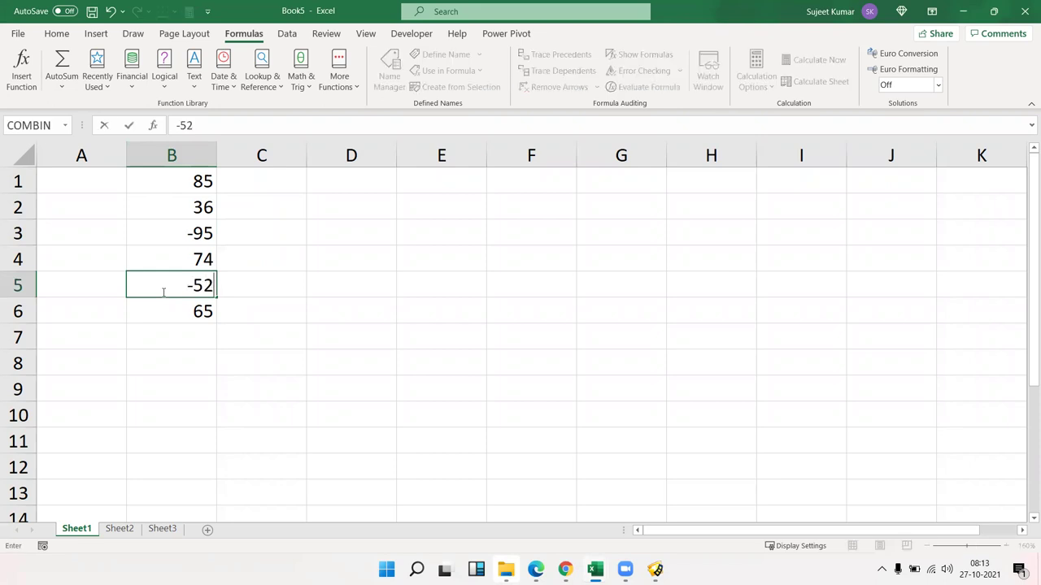
pyautogui.click(187, 268)
pyautogui.click(210, 223)
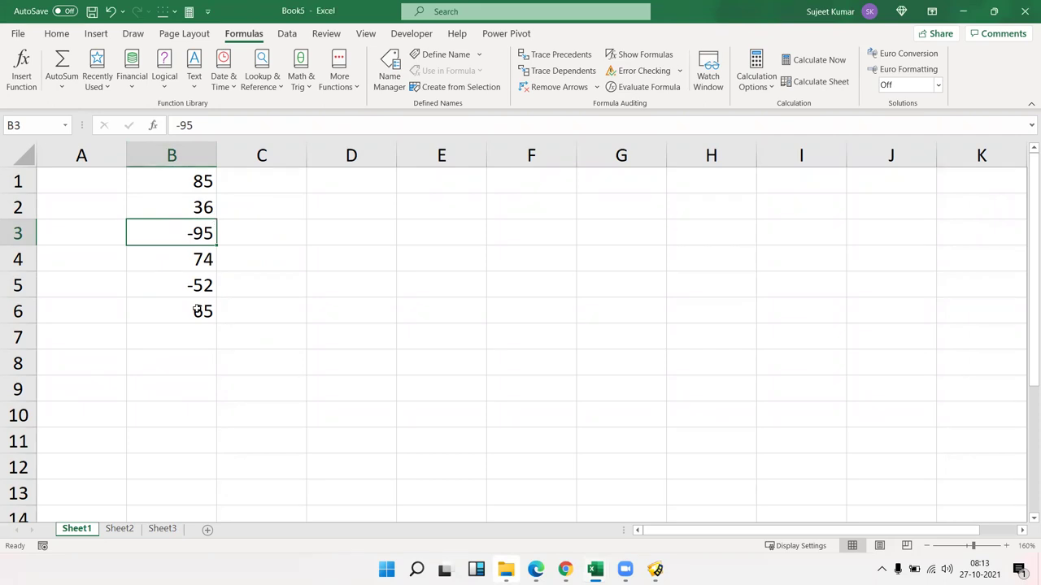
pyautogui.moveTo(195, 311); pyautogui.dragTo(181, 179)
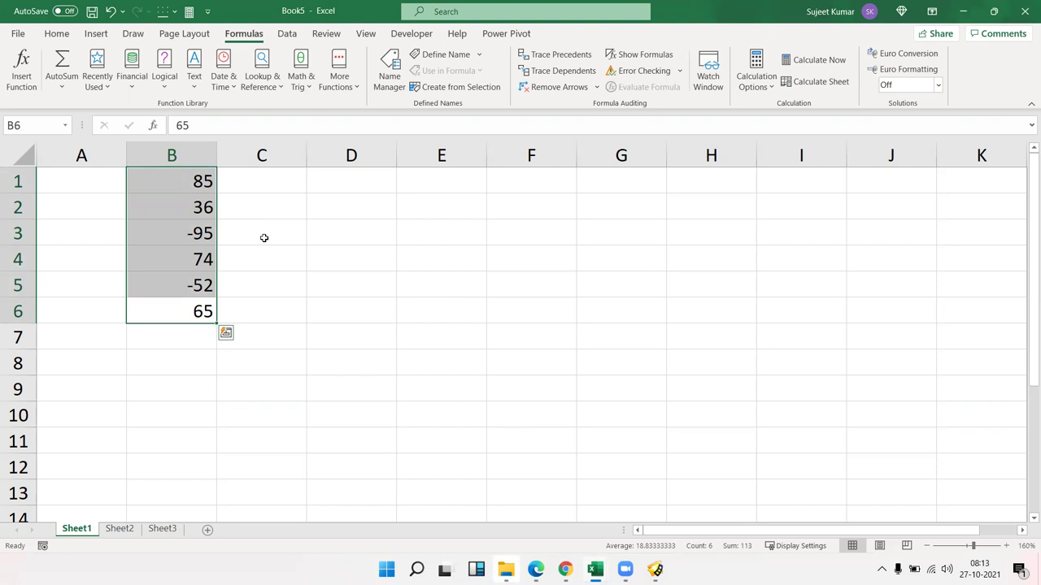
pyautogui.click(348, 256)
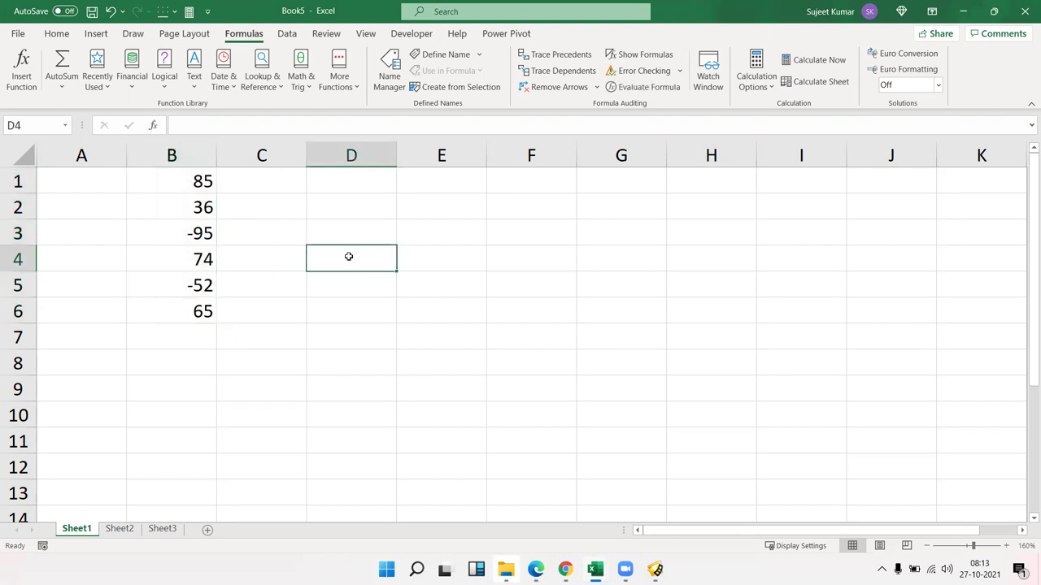
pyautogui.write('-')
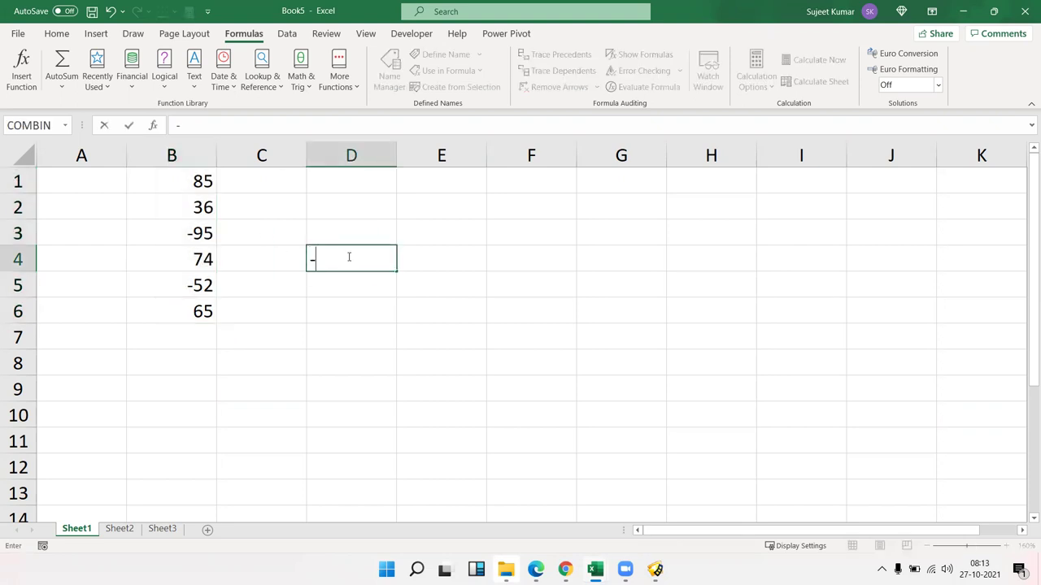
pyautogui.write('85')
pyautogui.press('Tab')
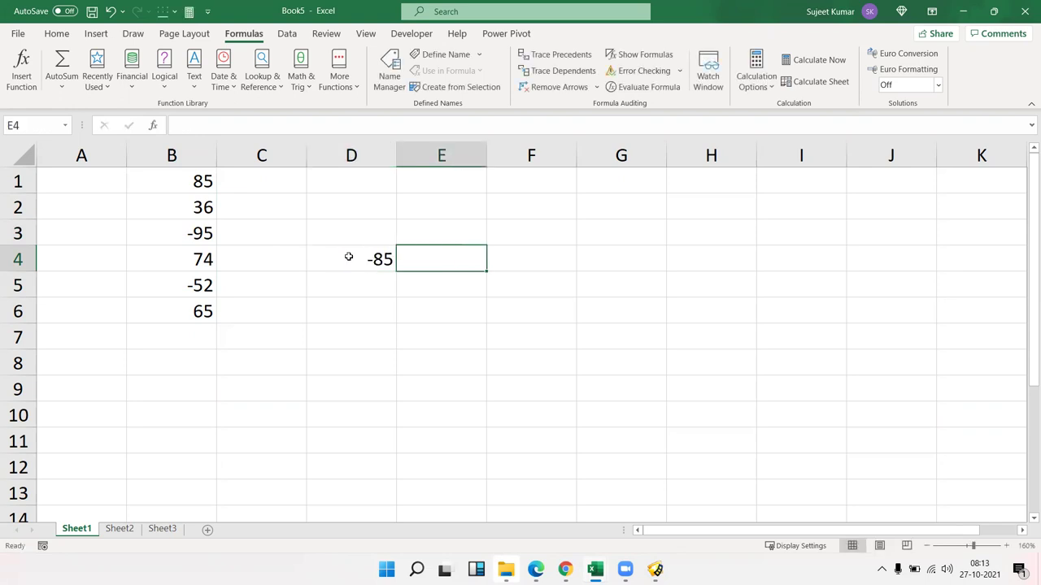
pyautogui.write('-')
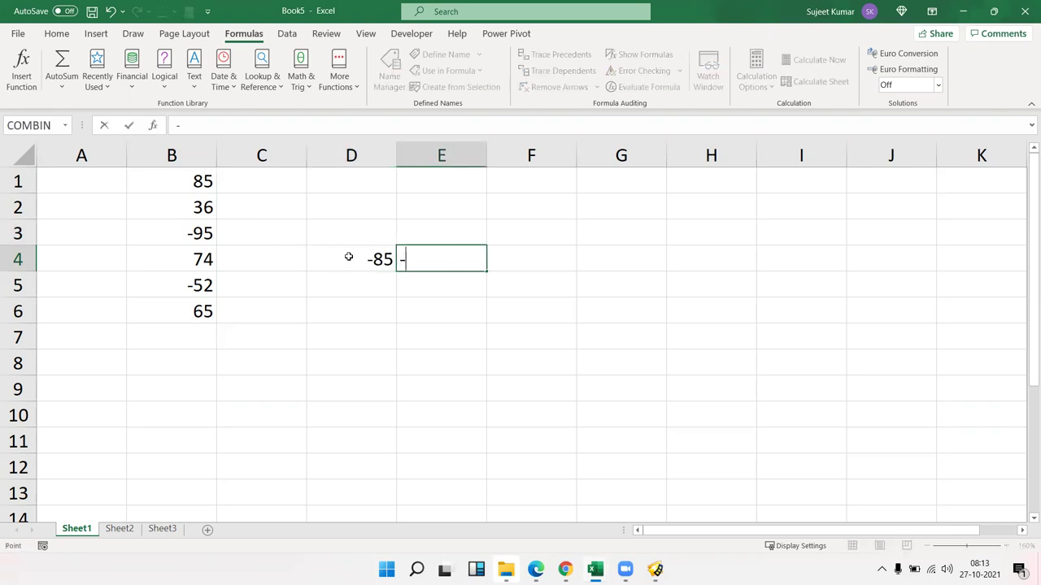
pyautogui.click(348, 257)
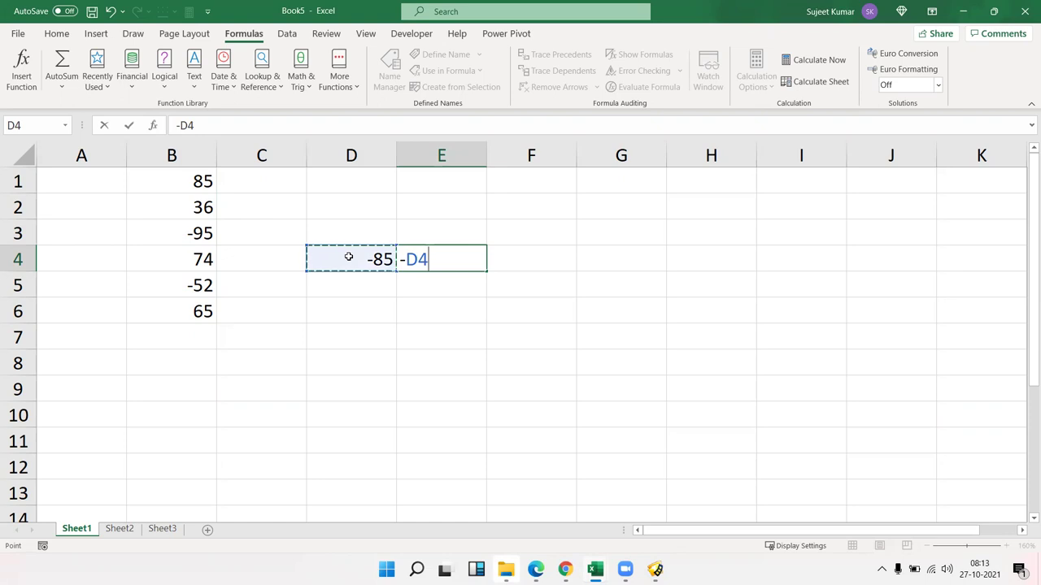
pyautogui.press('Return')
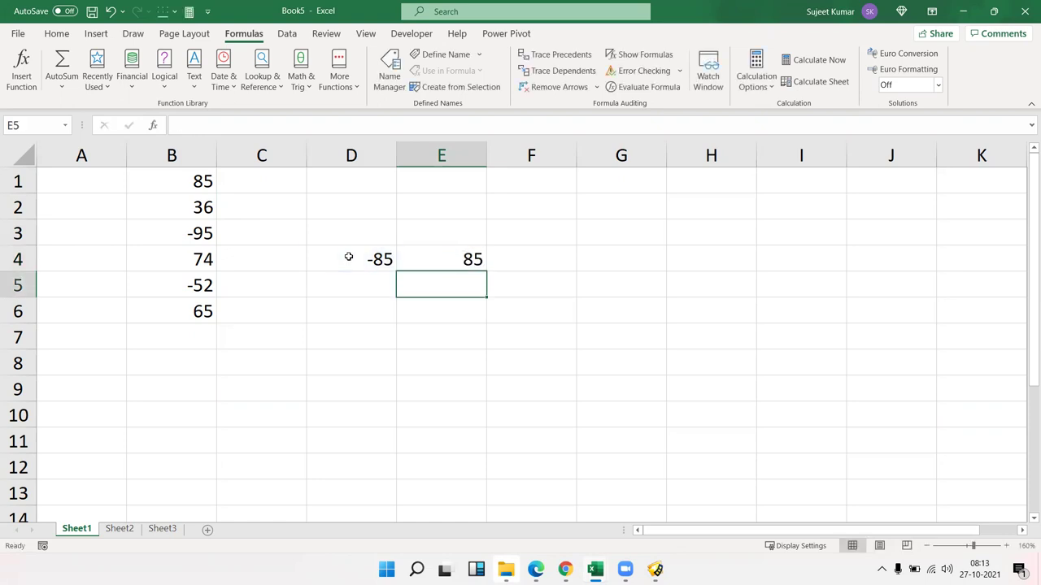
pyautogui.press('Up')
pyautogui.press('Left')
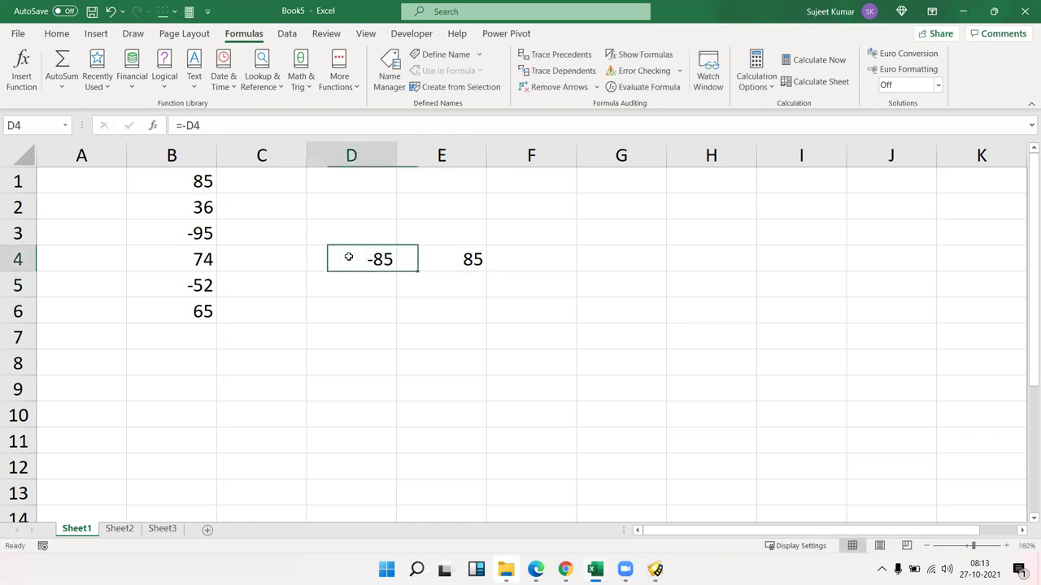
pyautogui.write('85')
pyautogui.press('Return')
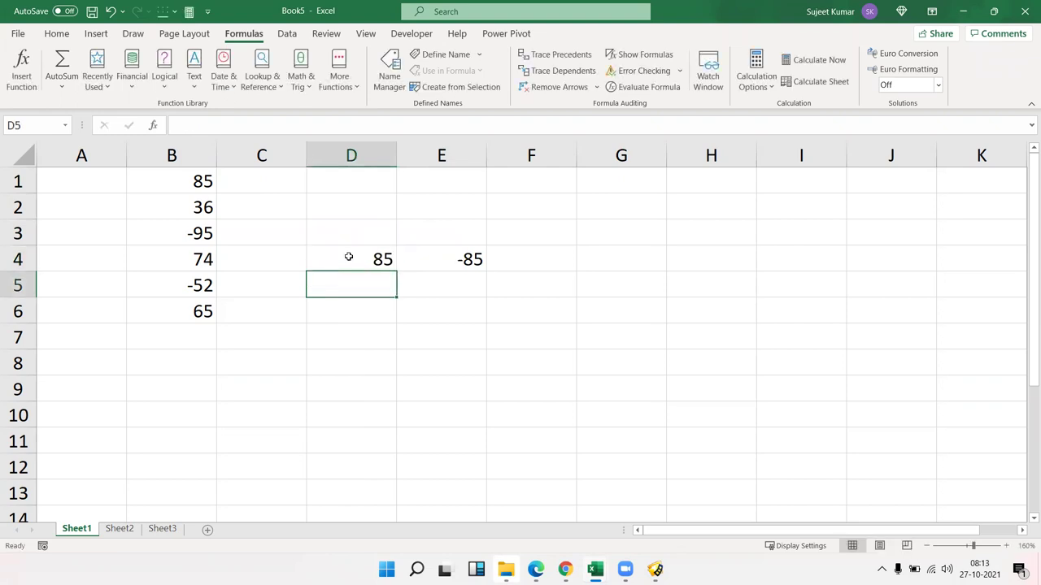
pyautogui.press('Up')
pyautogui.hotkey('shift', 'Right')
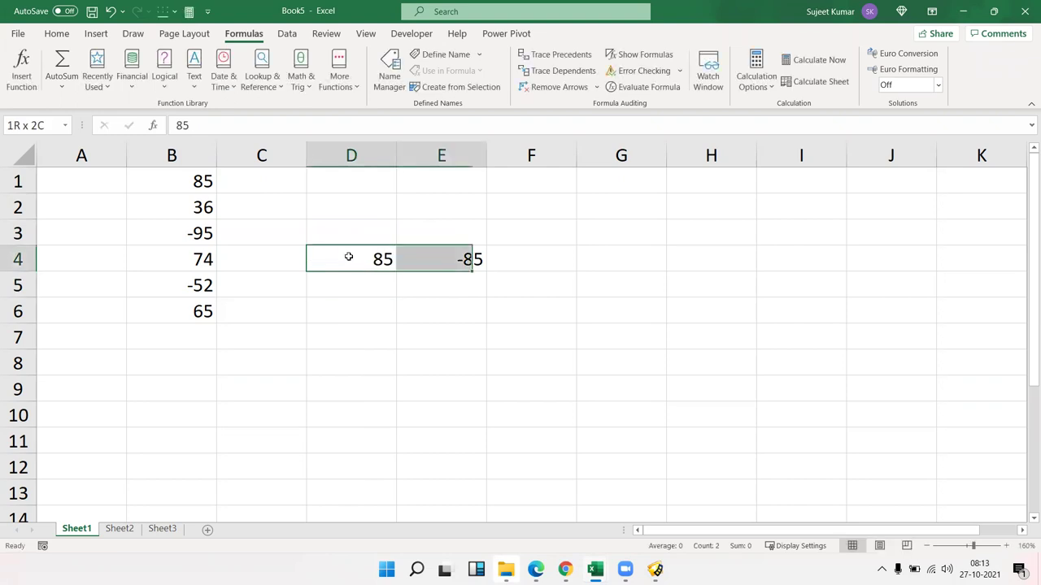
pyautogui.press('Delete')
pyautogui.press('Left')
pyautogui.press('Left')
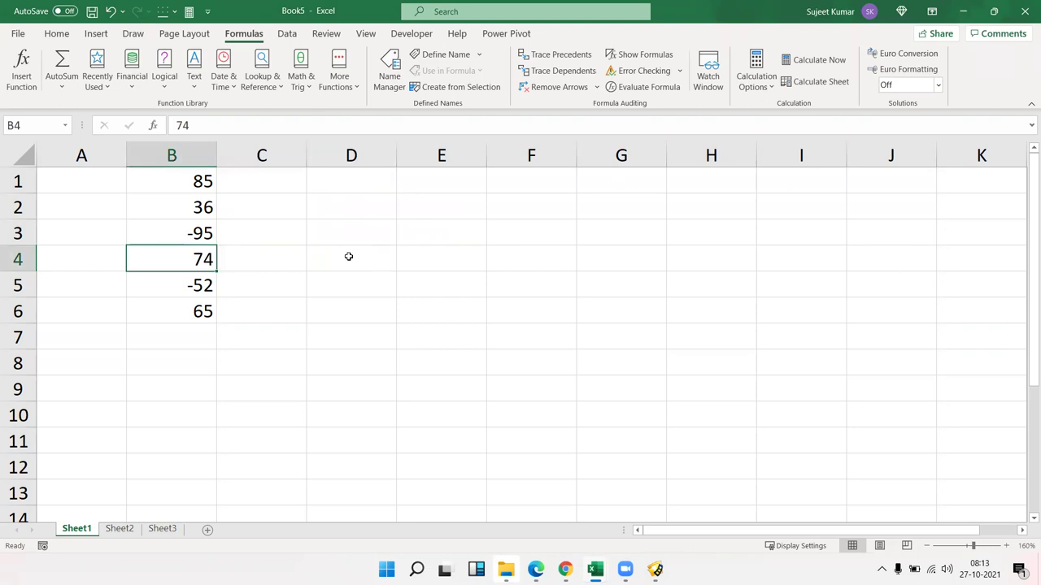
# - Enter =ABS(B1) in C1 and fill it down to C6
pyautogui.hotkey('ctrl', 'Up')
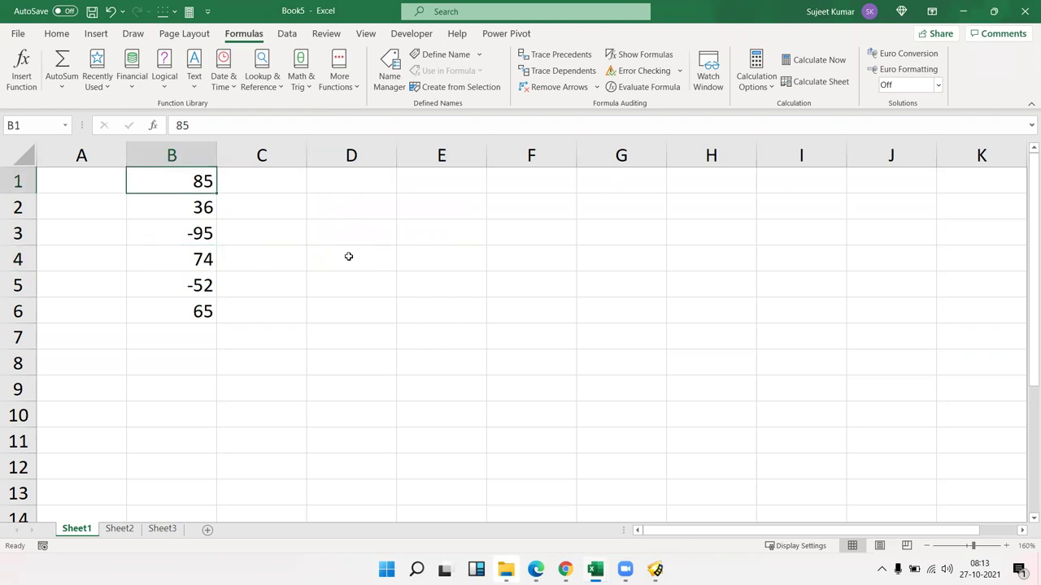
pyautogui.press('Right')
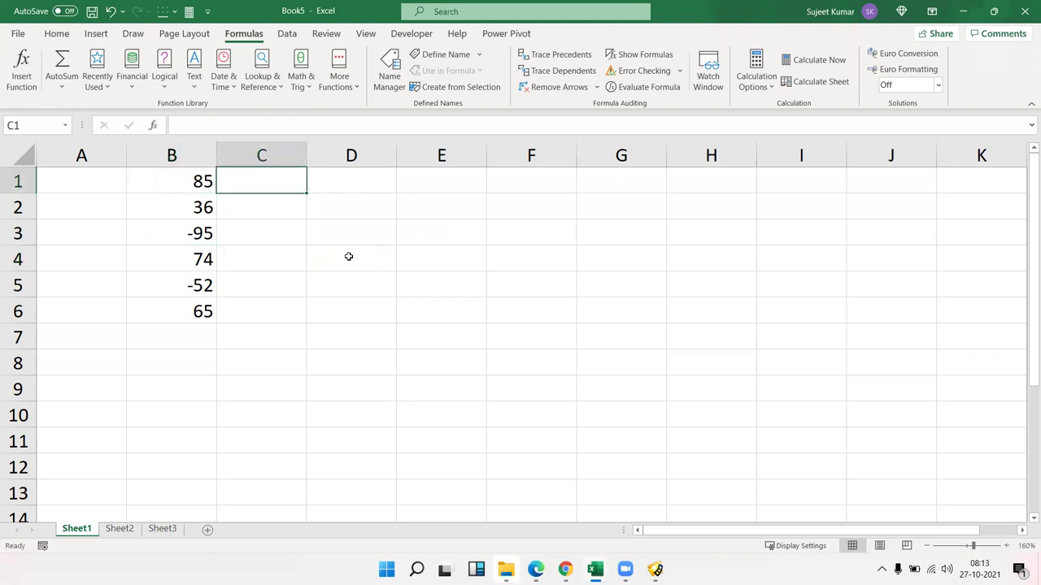
pyautogui.write('=abs')
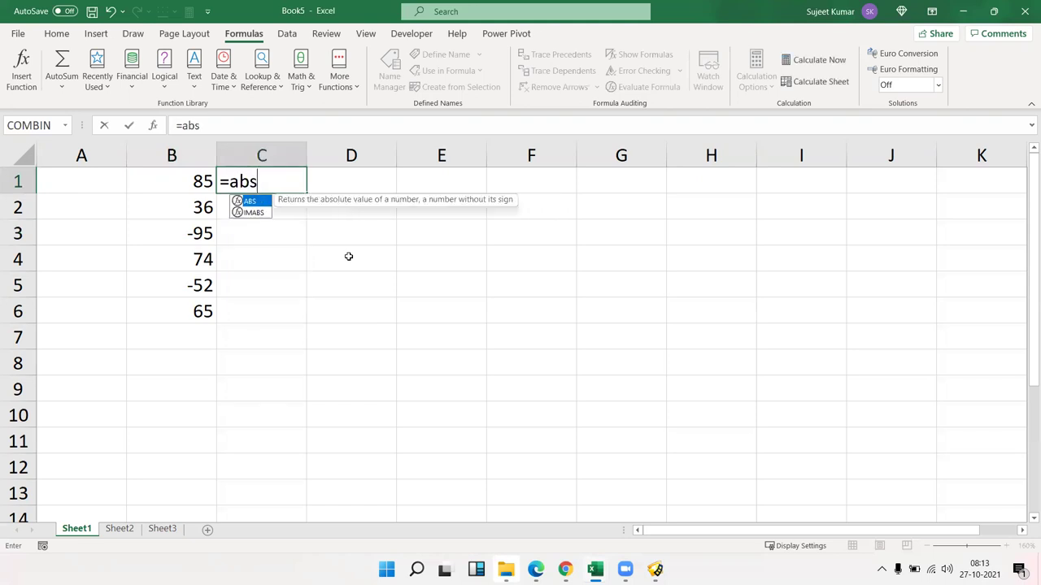
pyautogui.press('Tab')
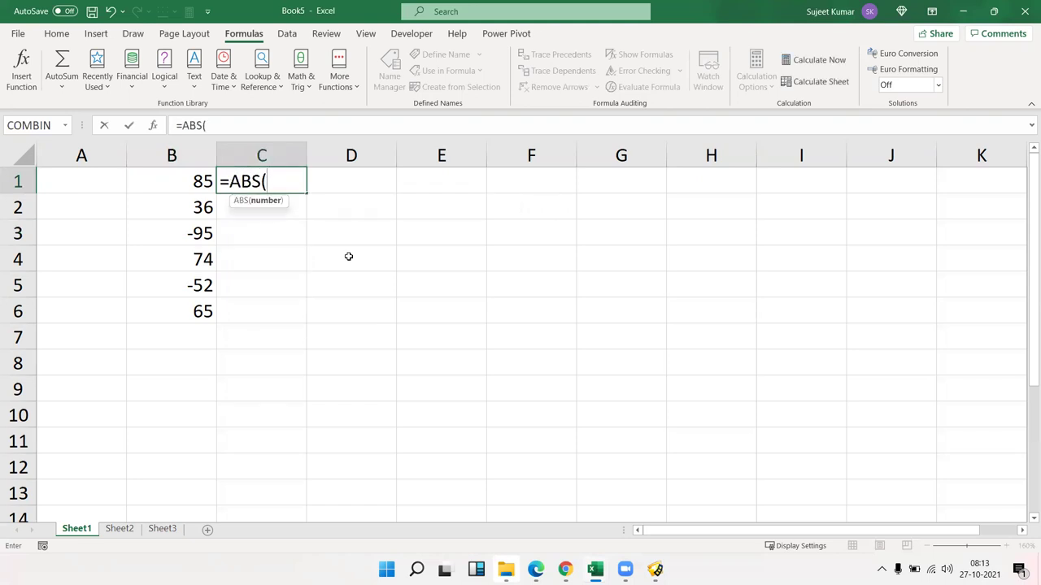
pyautogui.press('Left')
pyautogui.hotkey('ctrl', 'Return')
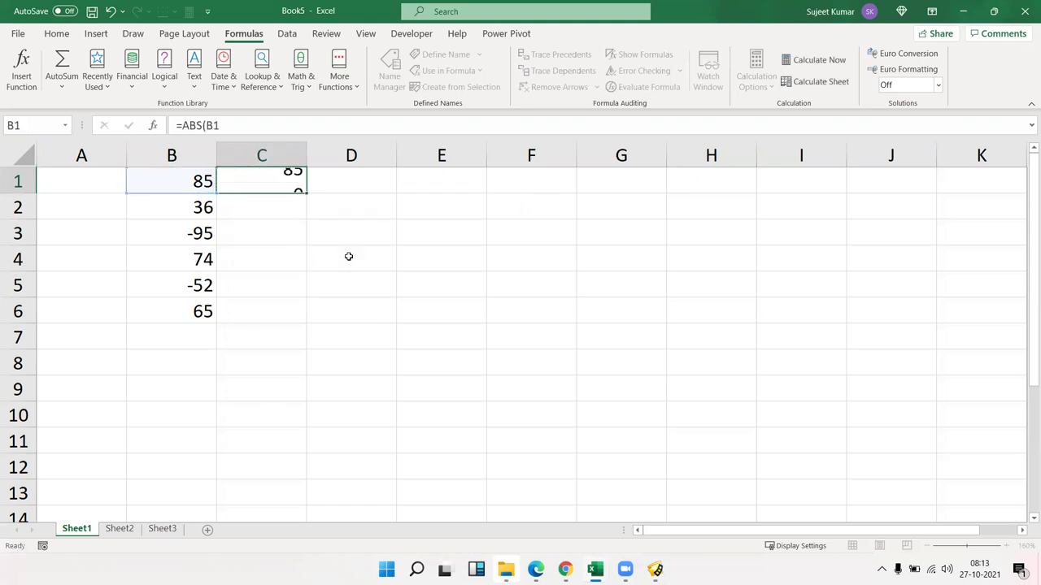
pyautogui.doubleClick(305, 192)
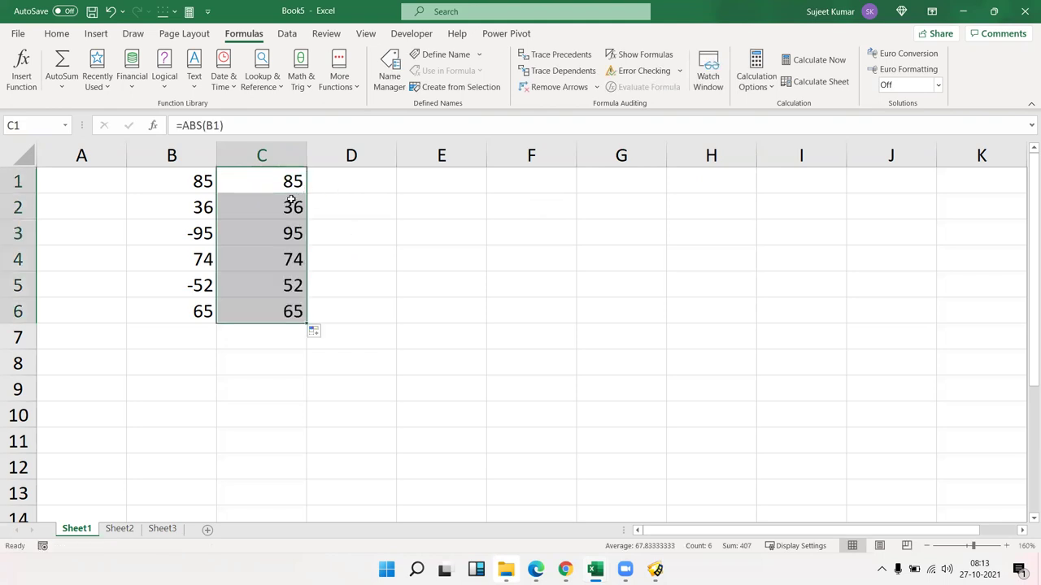
# - Clear everything in B1:D6, leaving the sheet blank
pyautogui.click(267, 234)
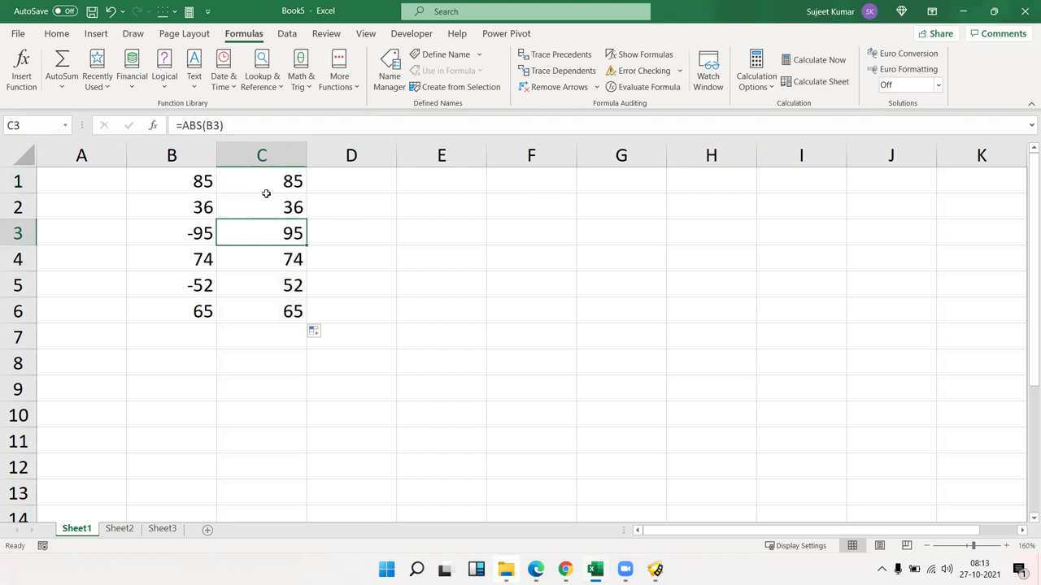
pyautogui.click(441, 208)
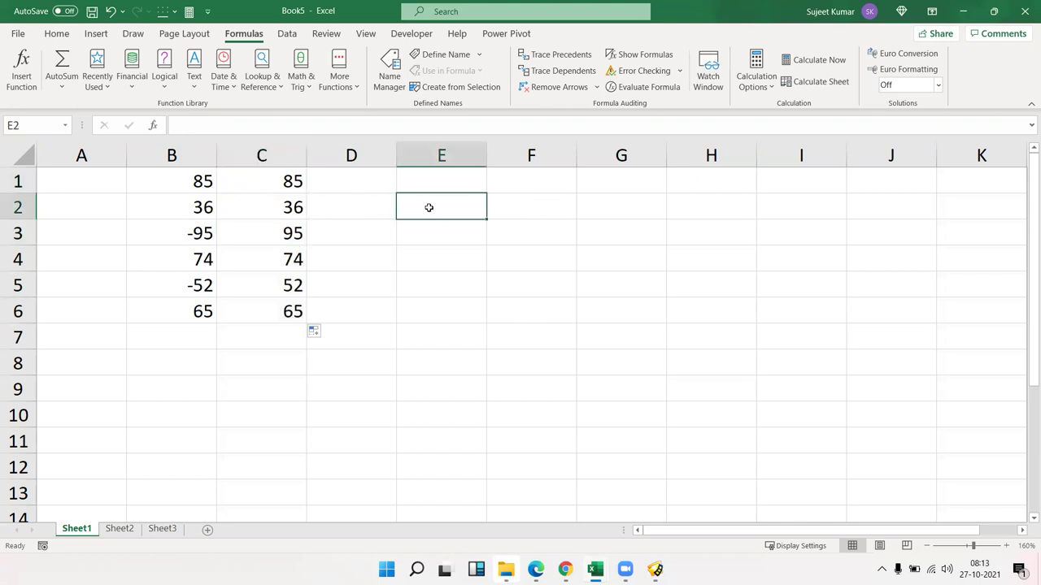
pyautogui.moveTo(366, 318); pyautogui.dragTo(157, 174)
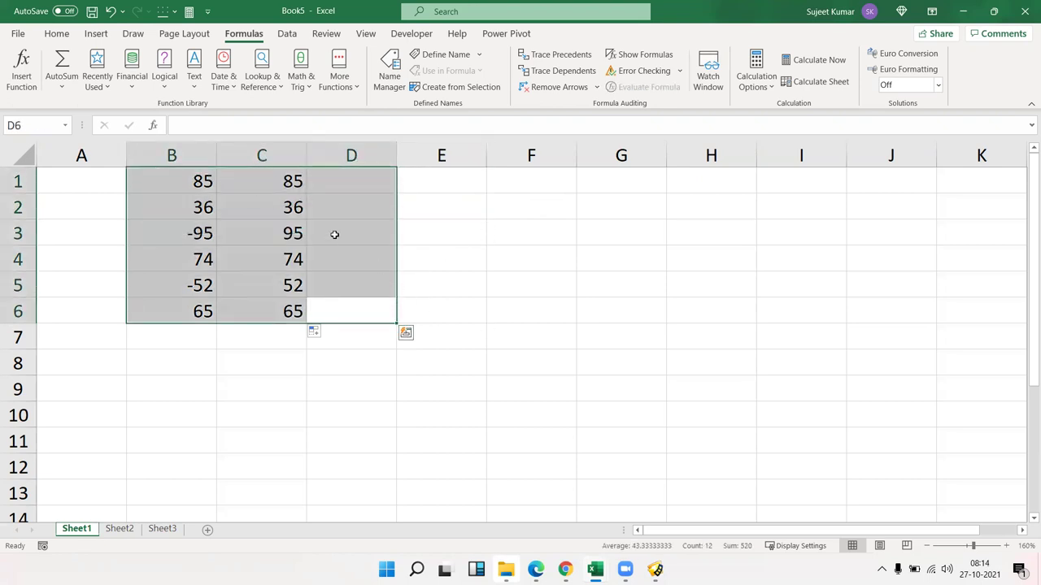
pyautogui.press('Delete')
pyautogui.click(168, 207)
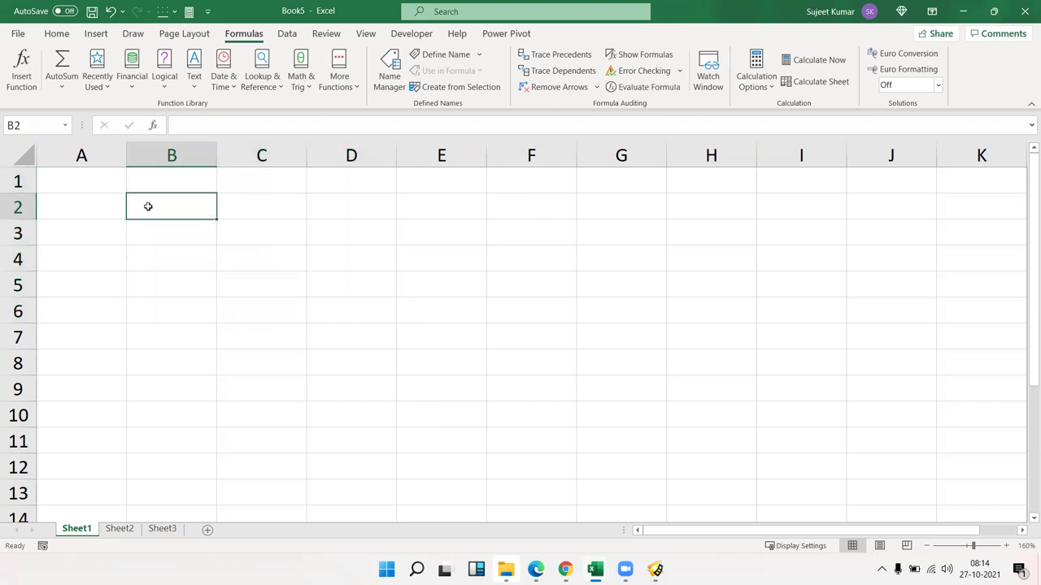
pyautogui.click(146, 187)
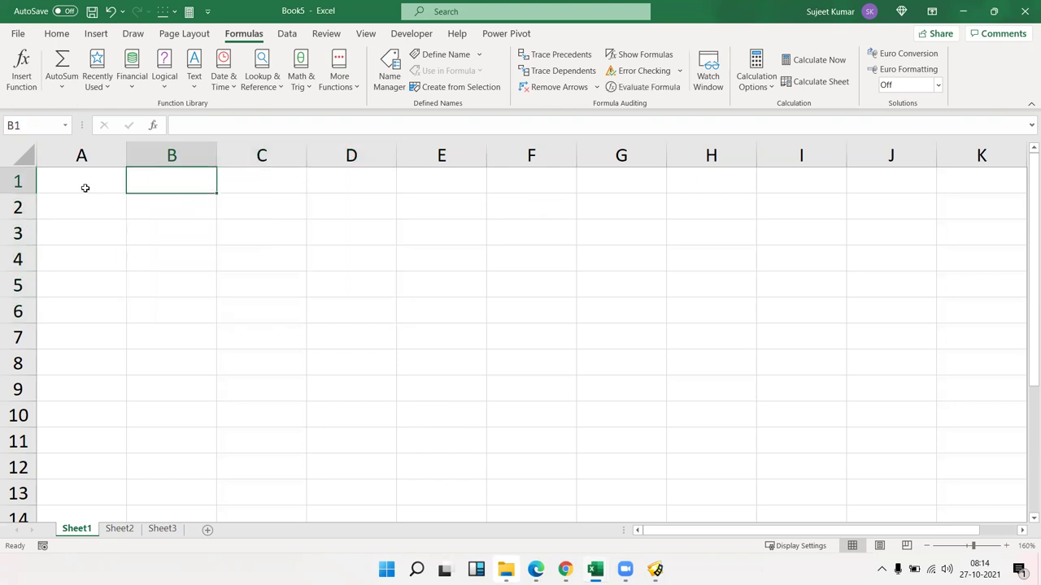
pyautogui.click(84, 188)
pyautogui.write('1')
pyautogui.press('Return')
pyautogui.write('2')
pyautogui.press('Return')
pyautogui.write('3')
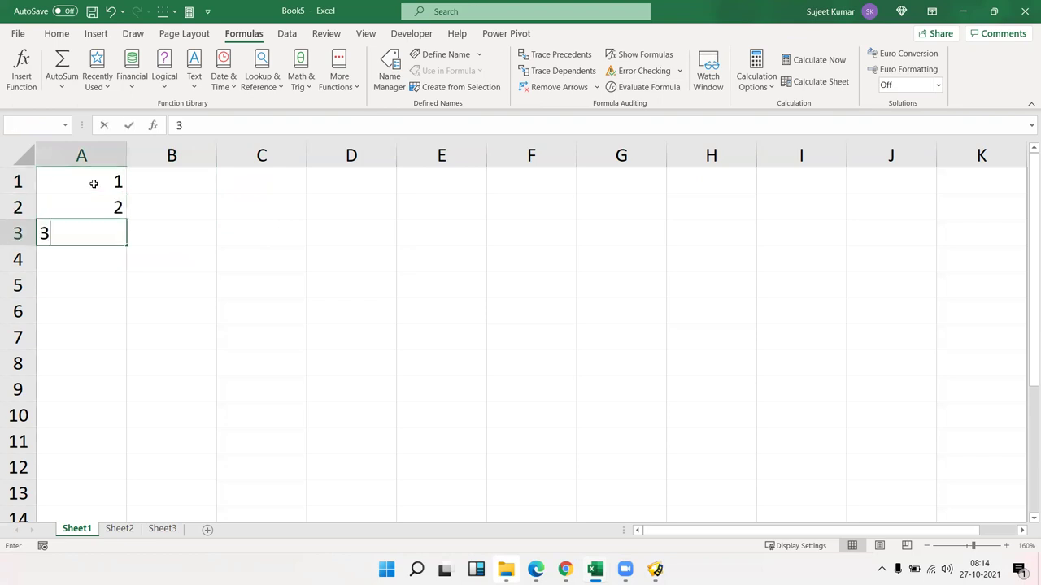
pyautogui.press('Return')
pyautogui.write('4')
pyautogui.press('Return')
pyautogui.write('5')
pyautogui.press('Return')
pyautogui.write('6')
pyautogui.press('Return')
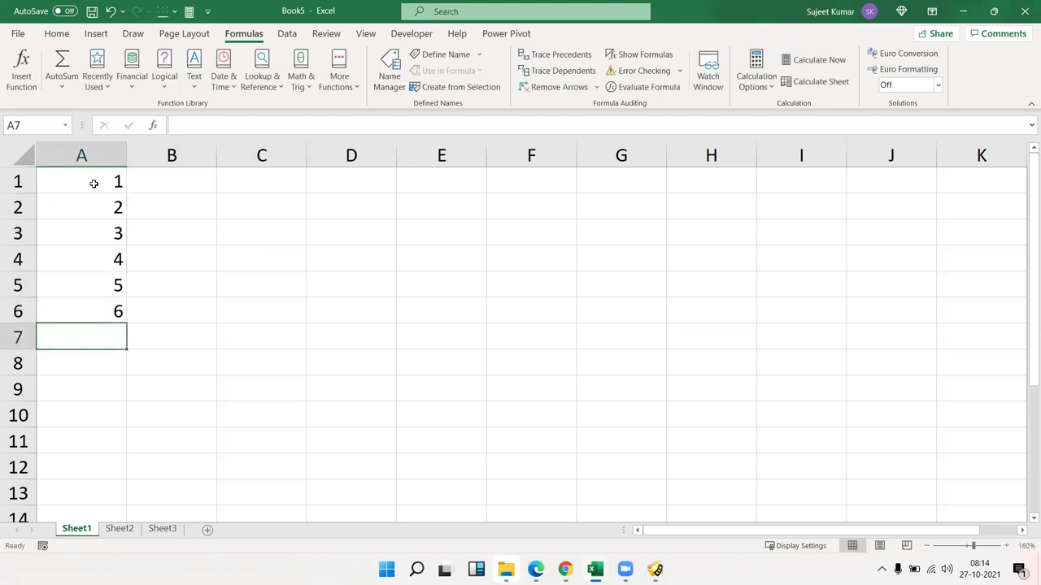
pyautogui.click(882, 569)
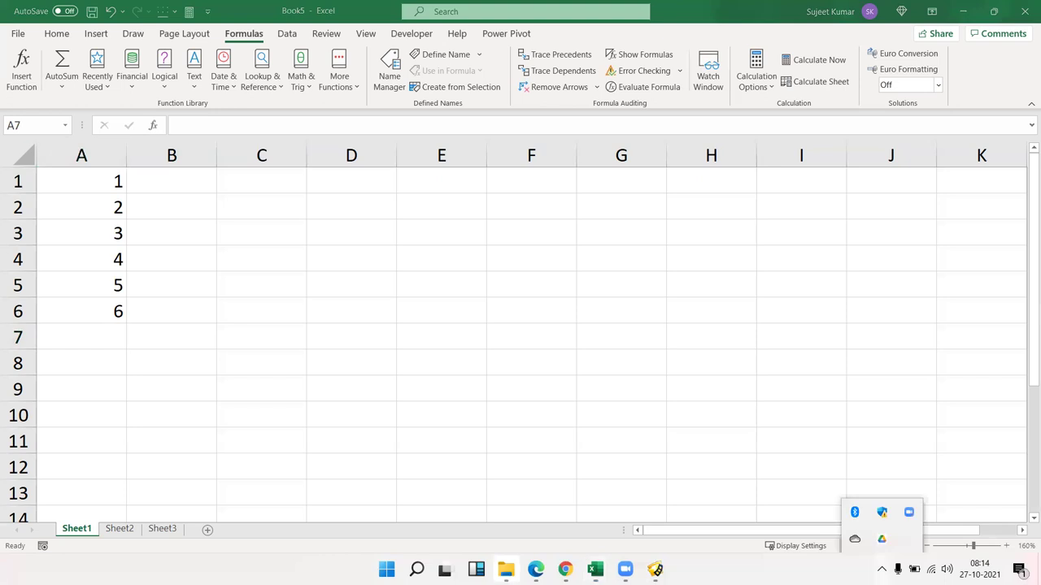
pyautogui.click(665, 359)
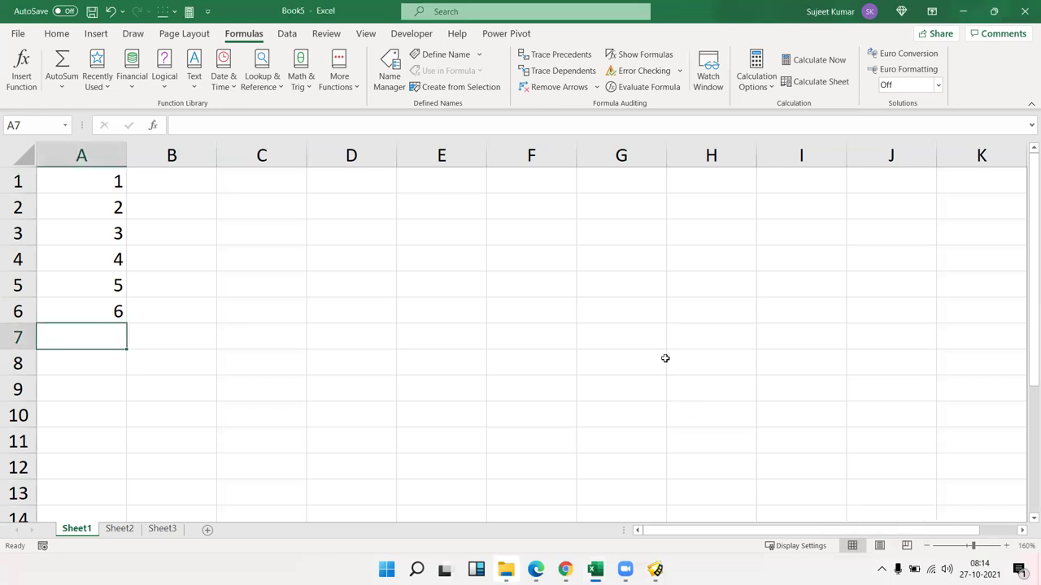
pyautogui.press('super')
pyautogui.write('obs')
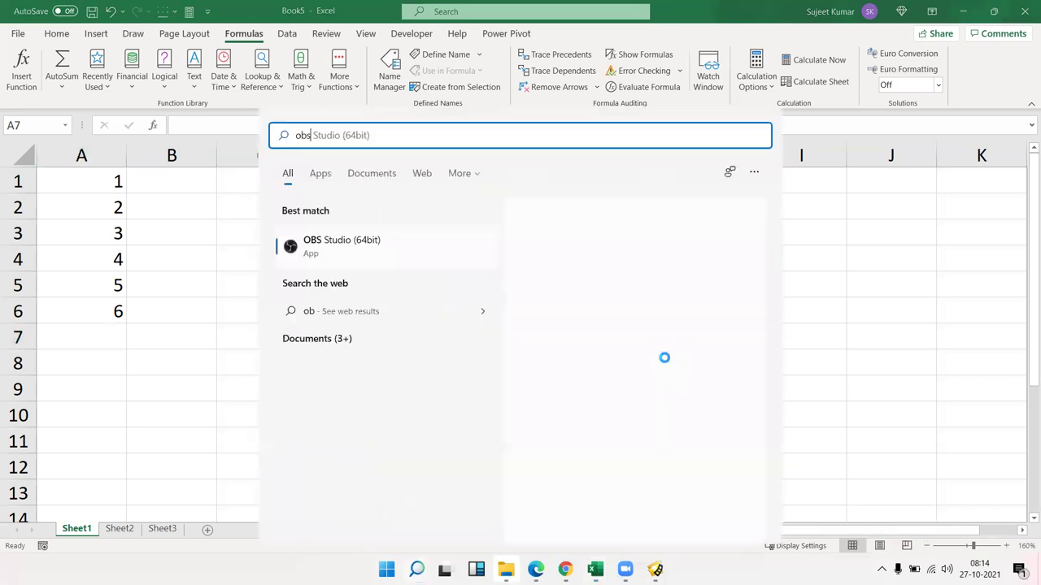
pyautogui.click(377, 268)
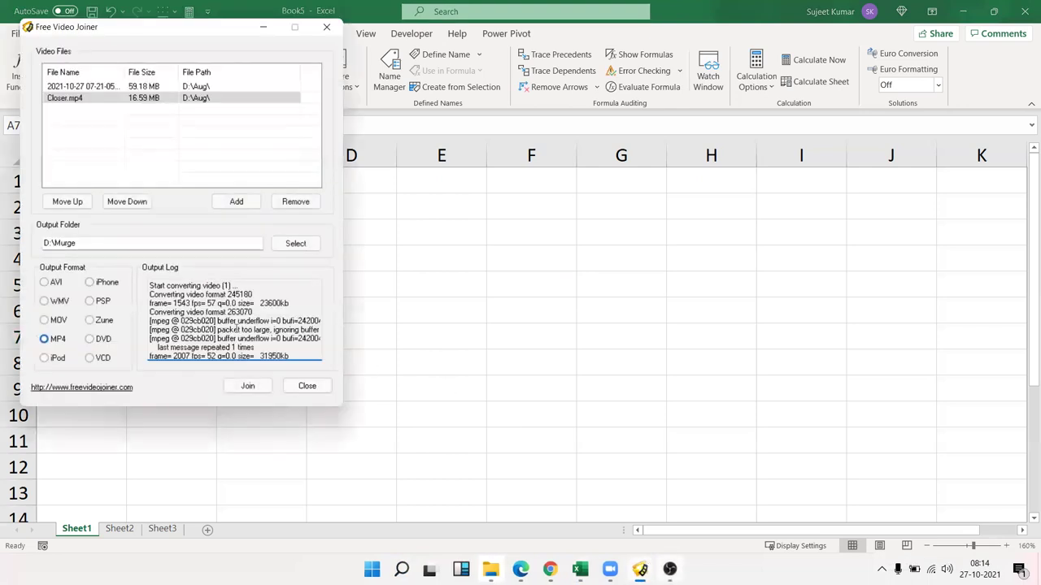
pyautogui.click(239, 391)
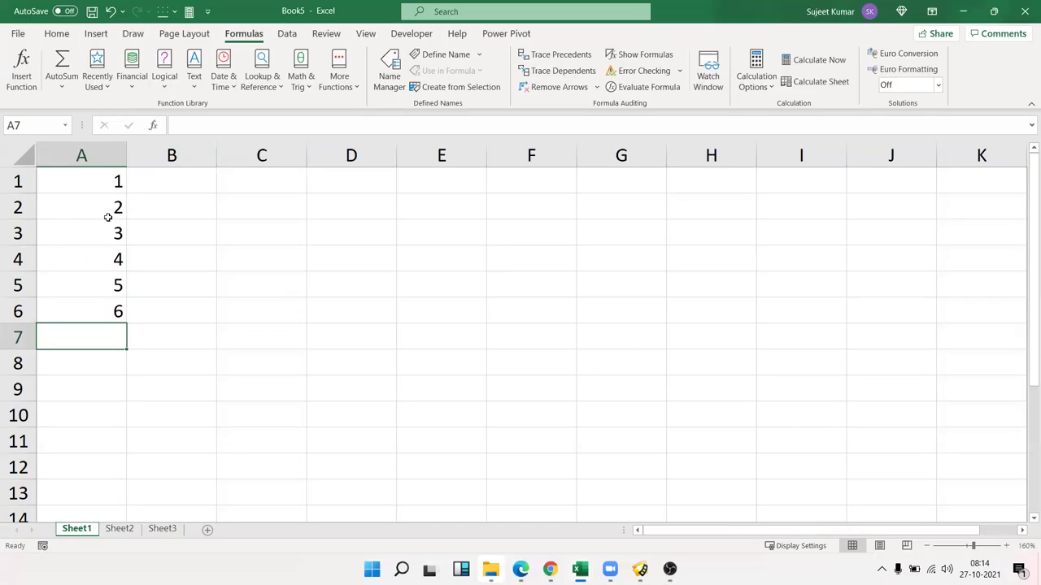
# - Enter =ROMAN(A1) in B1 and fill it down to B6, giving I to VI
pyautogui.click(162, 193)
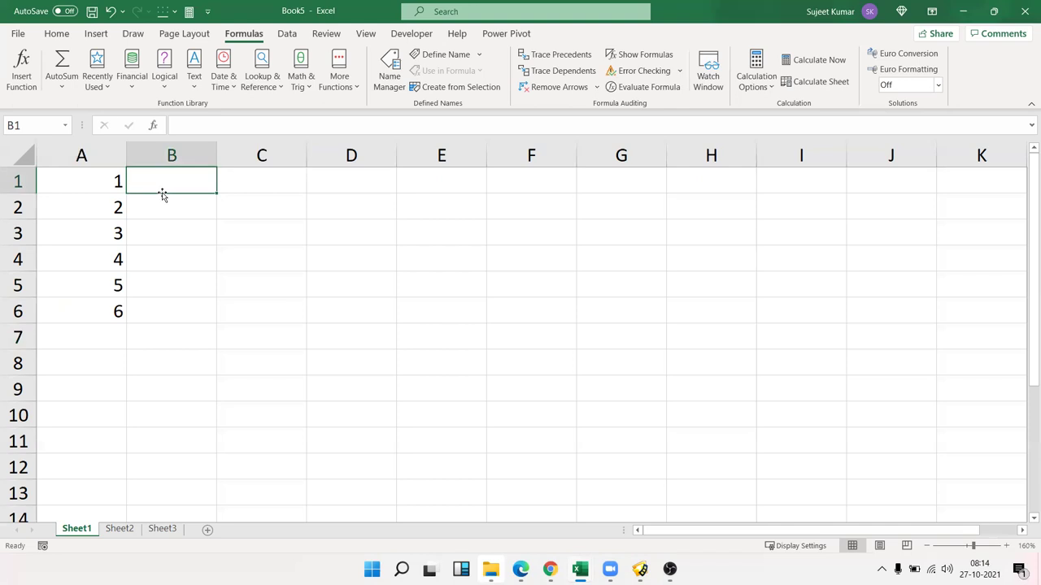
pyautogui.write('=rom')
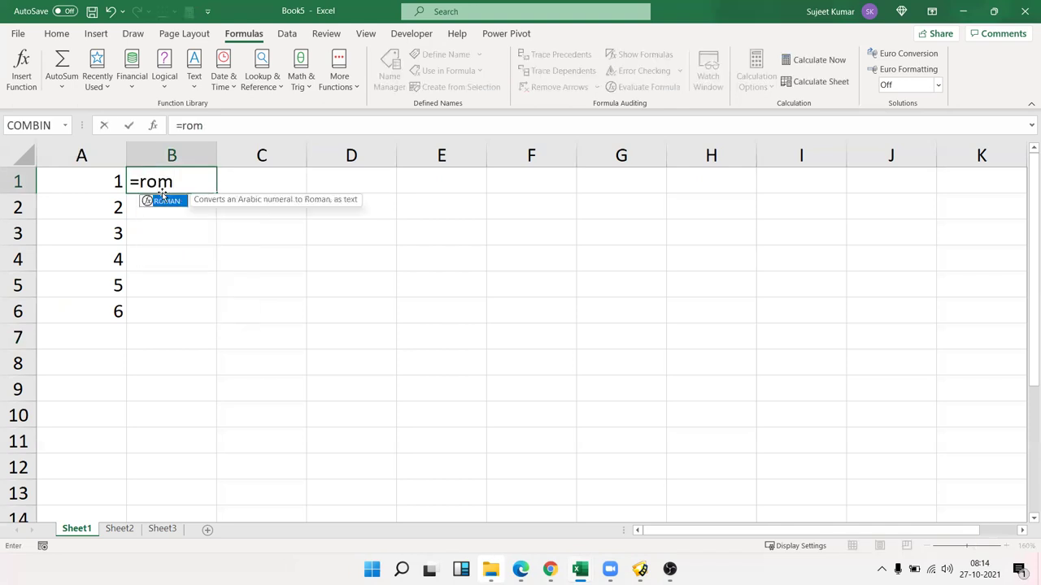
pyautogui.press('Tab')
pyautogui.press('Left')
pyautogui.press('Return')
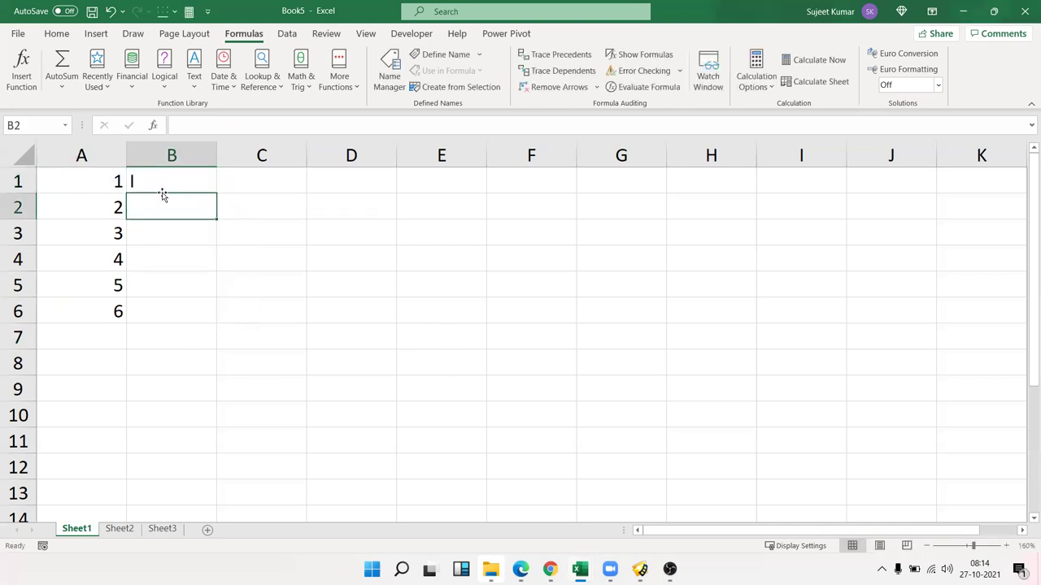
pyautogui.click(161, 192)
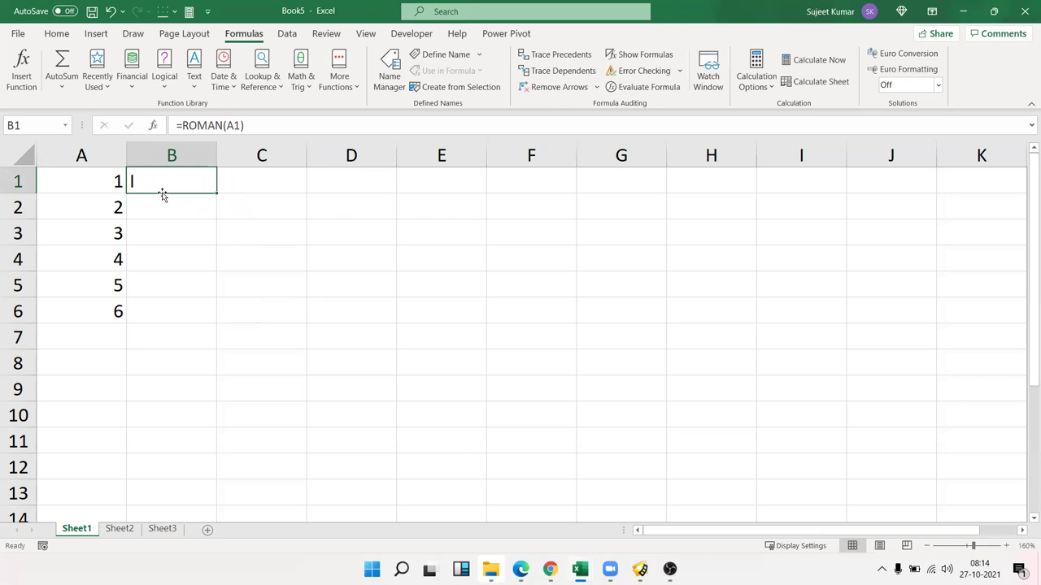
pyautogui.doubleClick(217, 193)
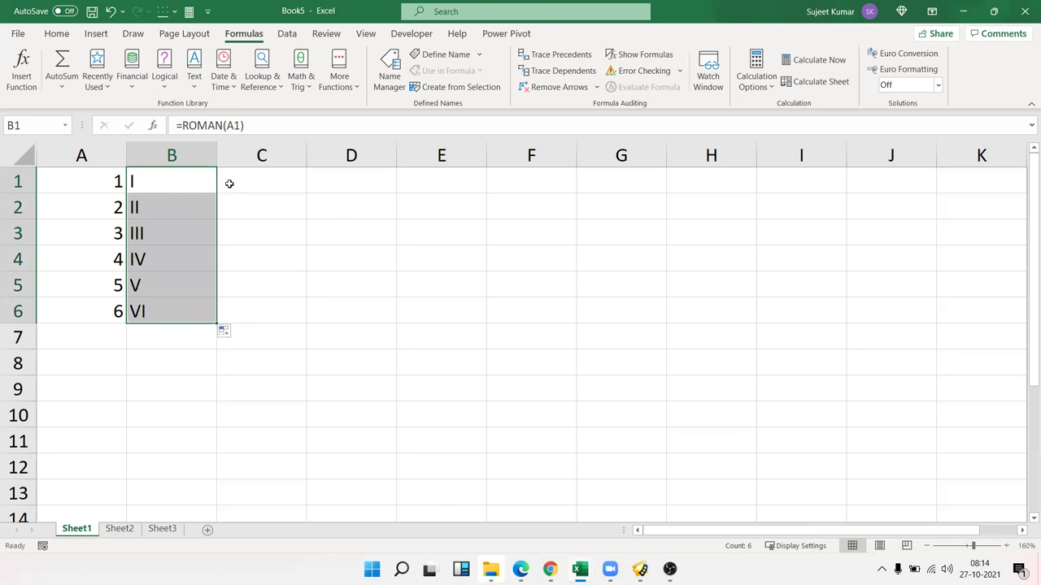
pyautogui.click(252, 188)
# - Enter =ARABIC(B1) in C1, fill it down to C6, and select A1:C6
pyautogui.write('=')
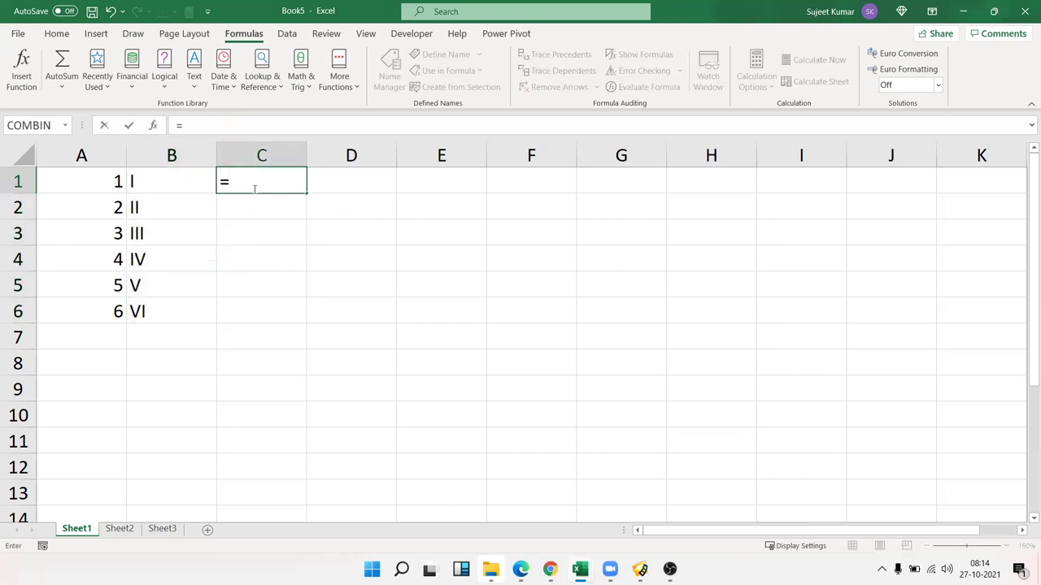
pyautogui.write('ar')
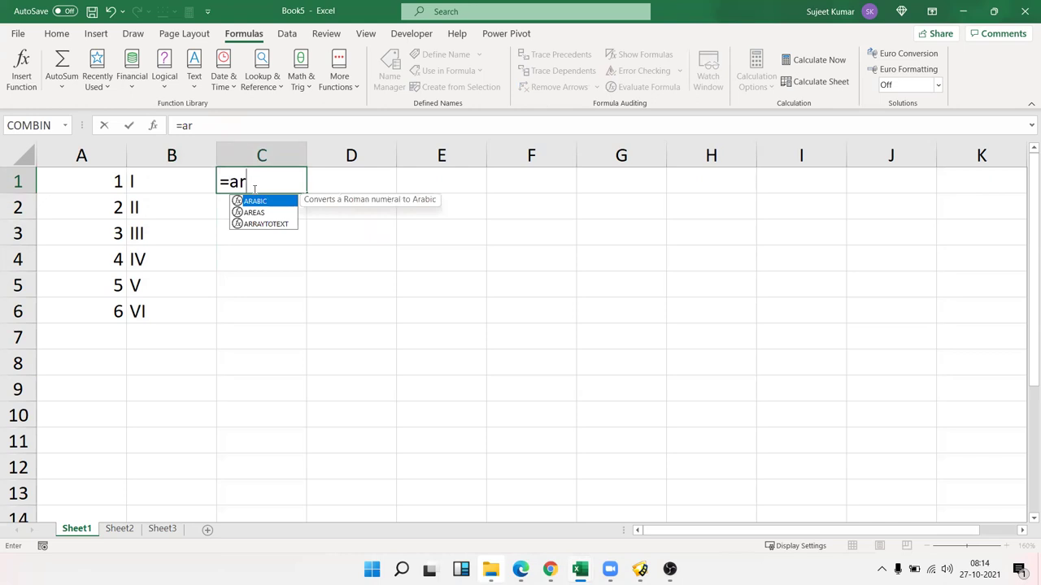
pyautogui.press('Tab')
pyautogui.press('Left')
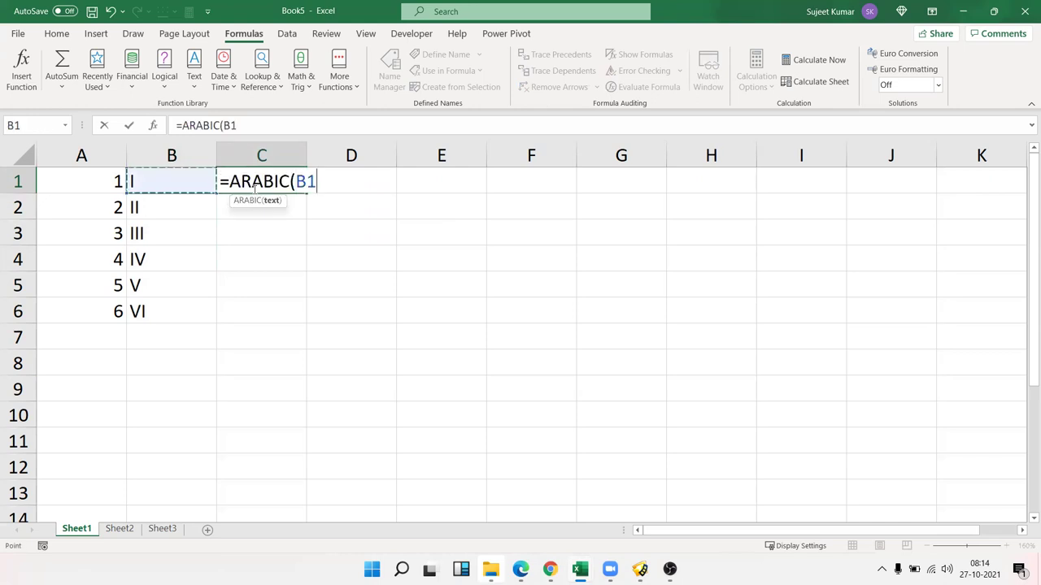
pyautogui.hotkey('ctrl', 'Return')
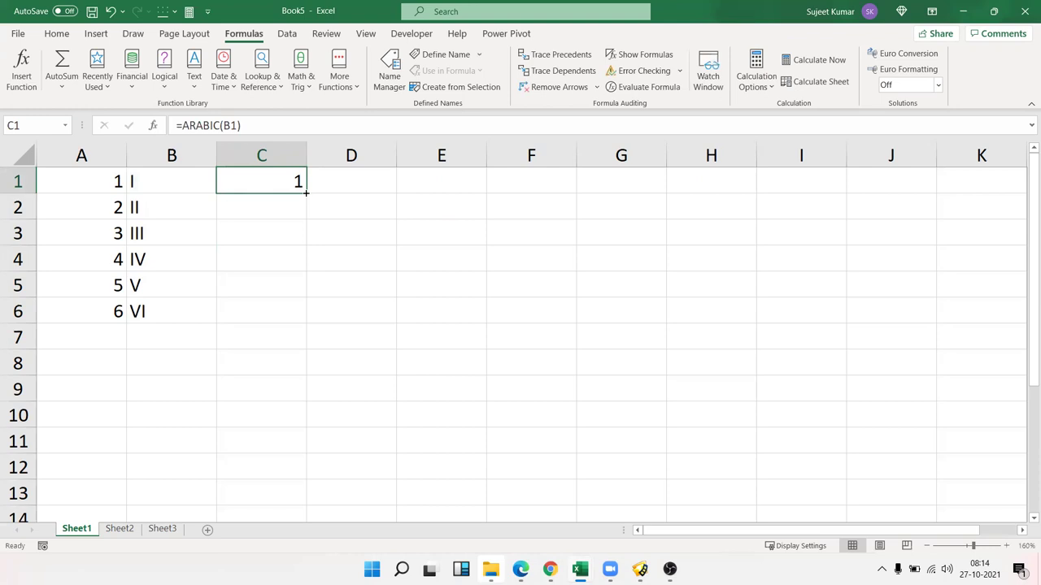
pyautogui.doubleClick(305, 193)
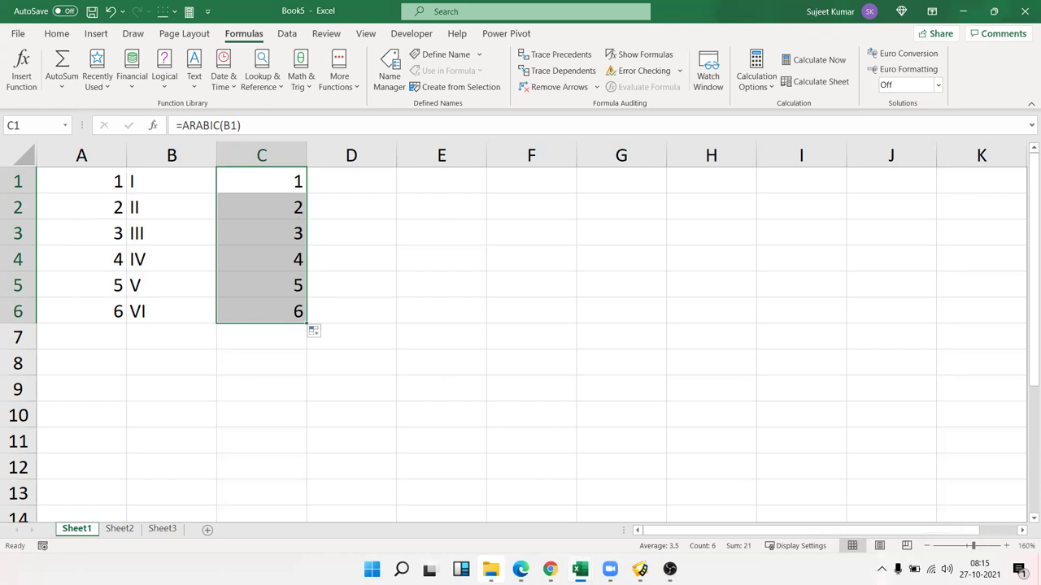
pyautogui.click(880, 568)
pyautogui.click(646, 395)
pyautogui.moveTo(93, 180); pyautogui.dragTo(291, 315)
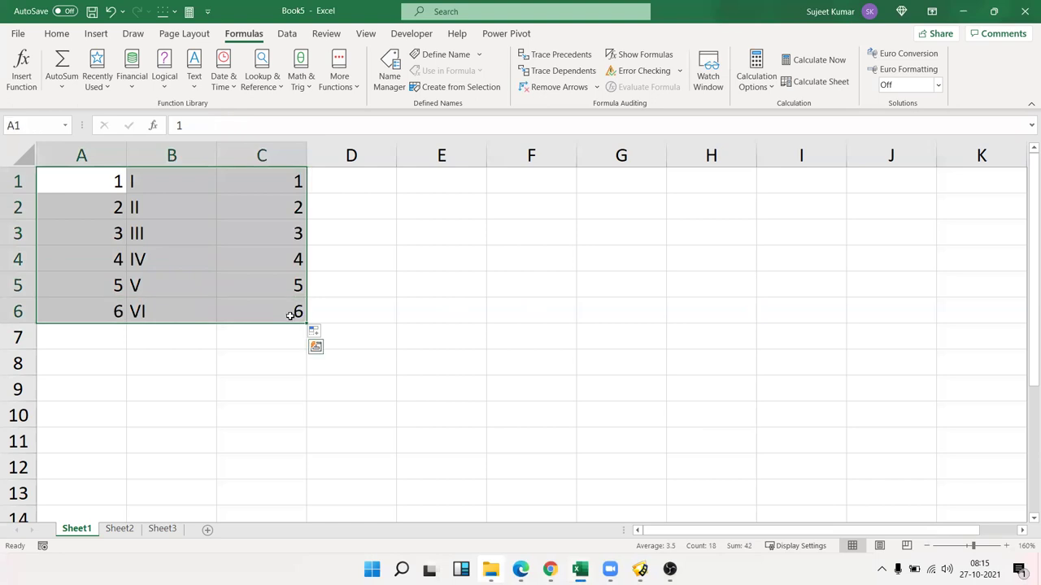
# - Clear A1:C6 and enter 25.36 in B2
pyautogui.press('Delete')
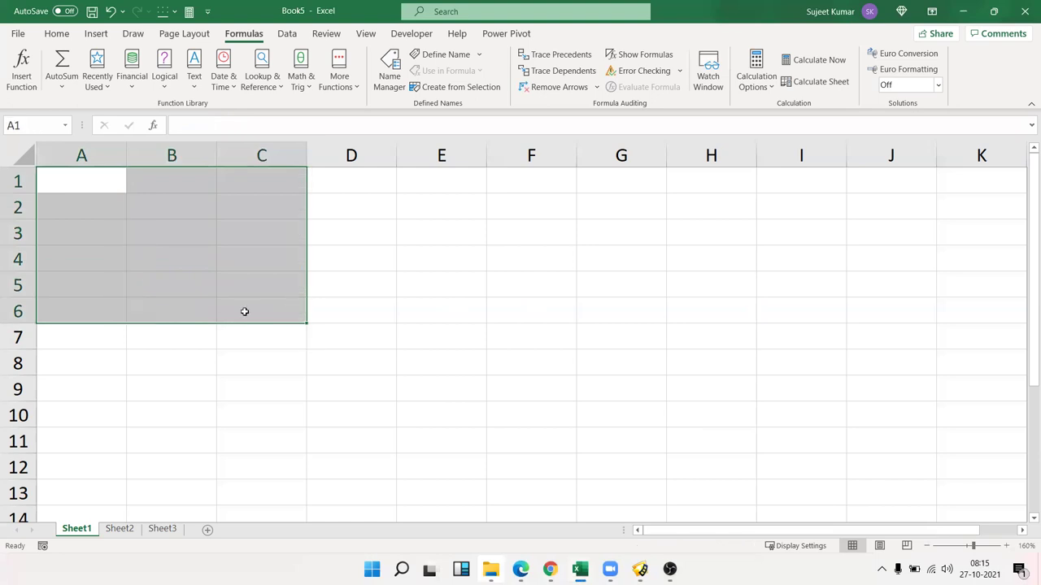
pyautogui.click(169, 214)
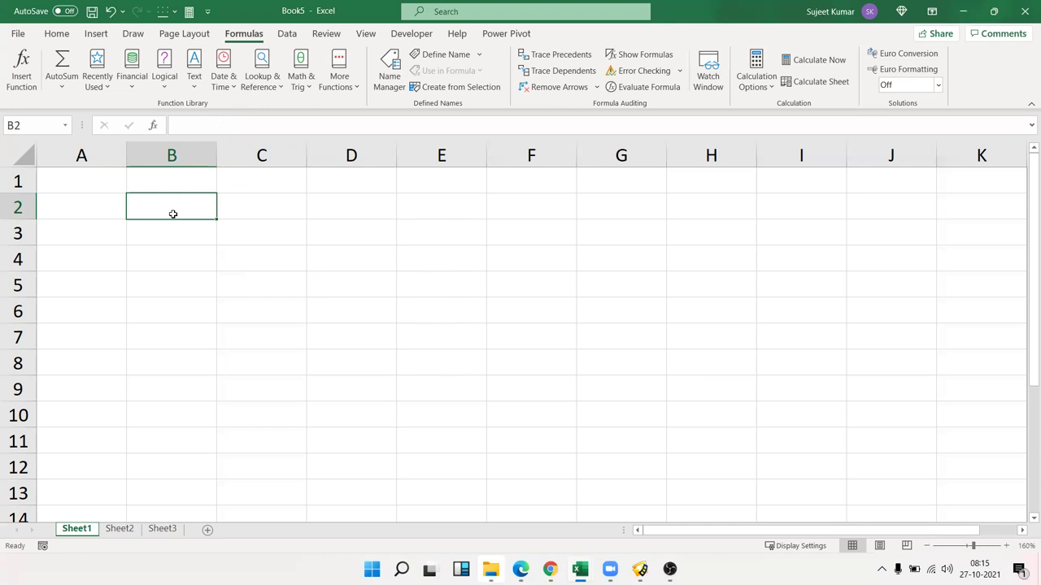
pyautogui.write('25')
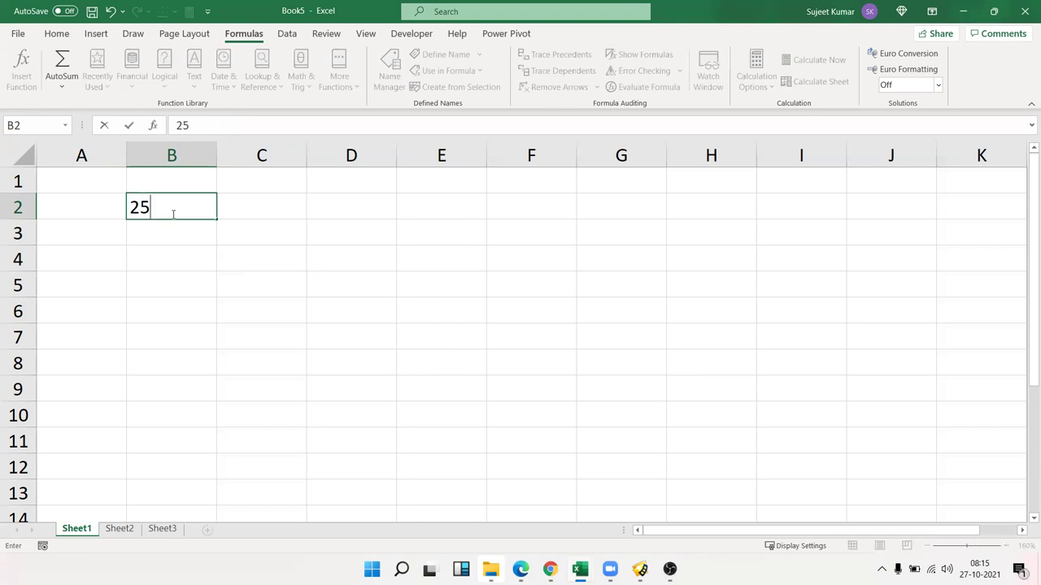
pyautogui.write('.360')
pyautogui.press('BackSpace')
pyautogui.press('Return')
# - Enter =ROUND(B2,0) in C2 to round it to 25
pyautogui.press('Up')
pyautogui.press('Right')
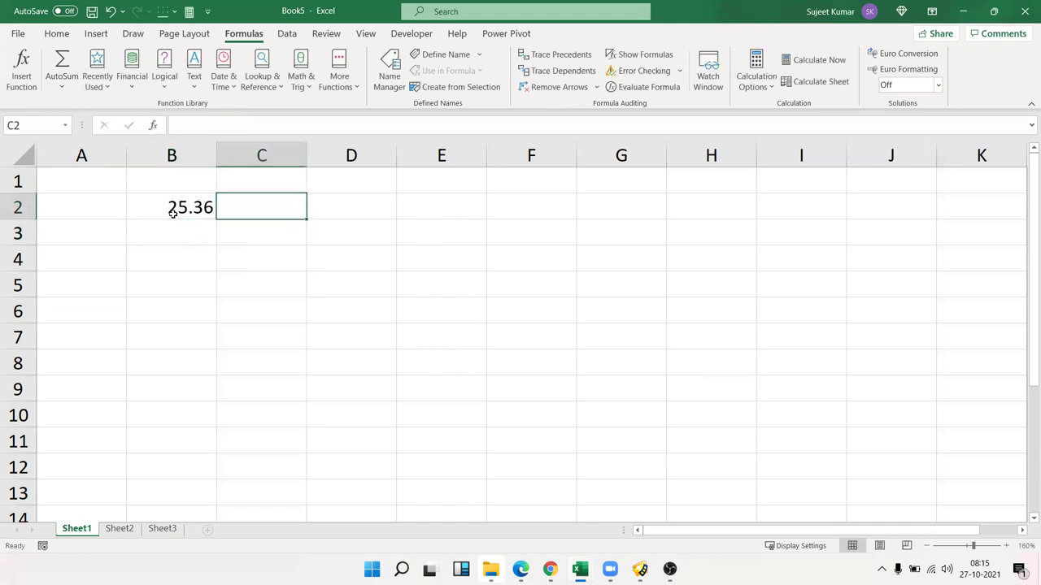
pyautogui.write('=rou')
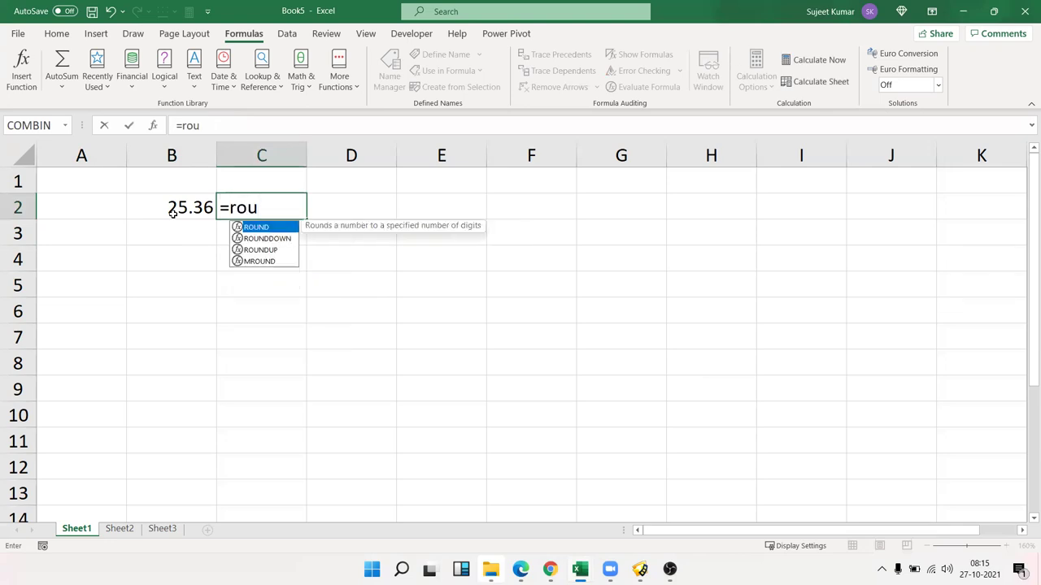
pyautogui.press('Tab')
pyautogui.click(173, 213)
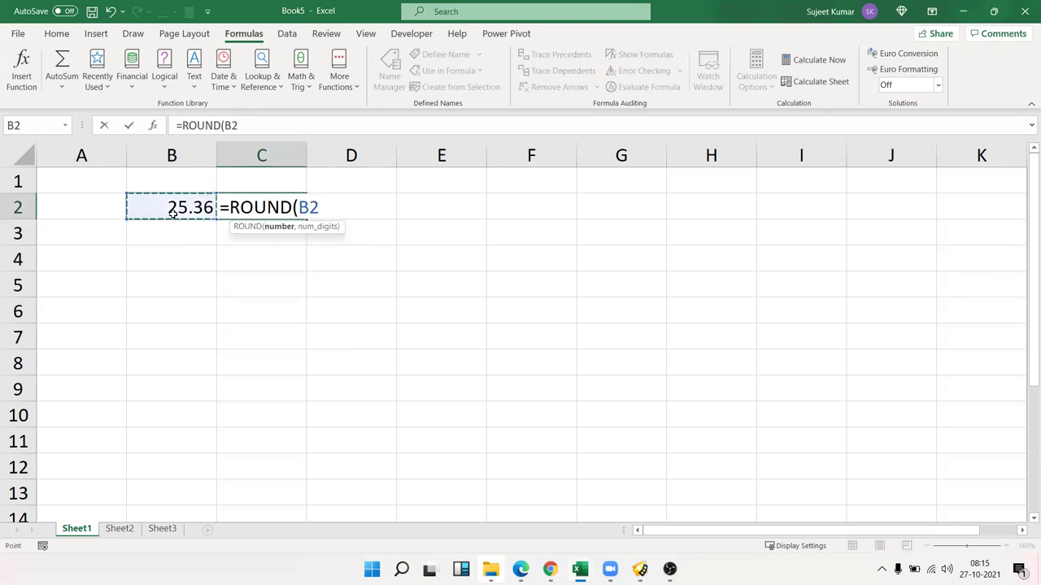
pyautogui.write(',0')
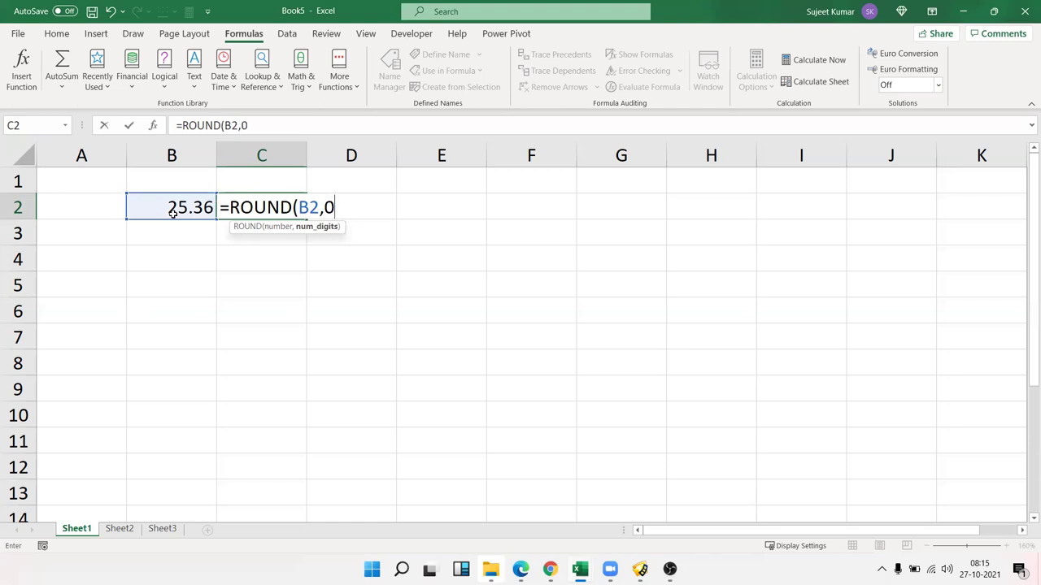
pyautogui.press('Return')
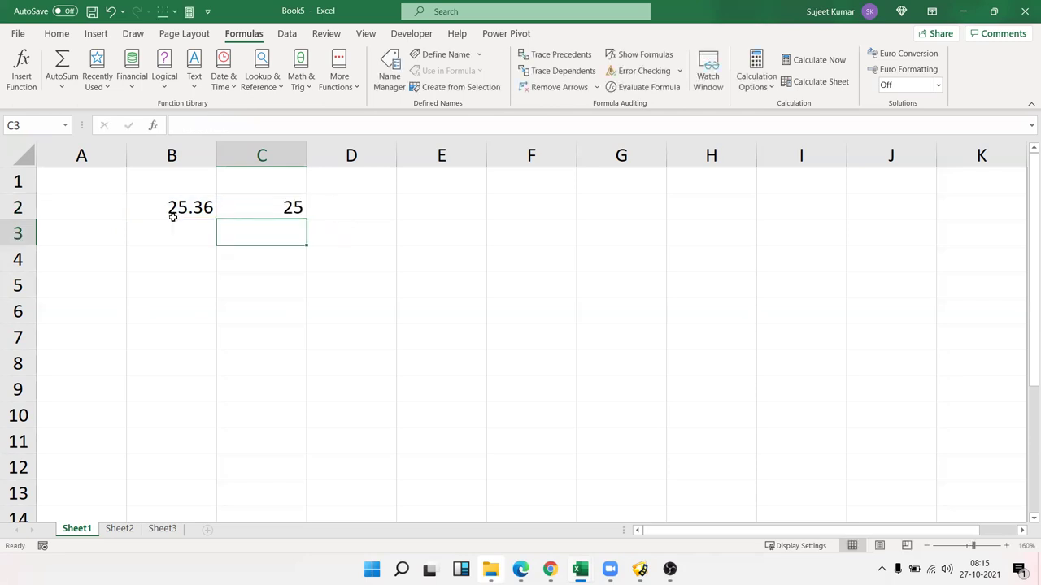
# - Enter =ROUNDDOWN(B2,0) in C3, giving 25
pyautogui.write('=rou')
pyautogui.press('Down')
pyautogui.press('Tab')
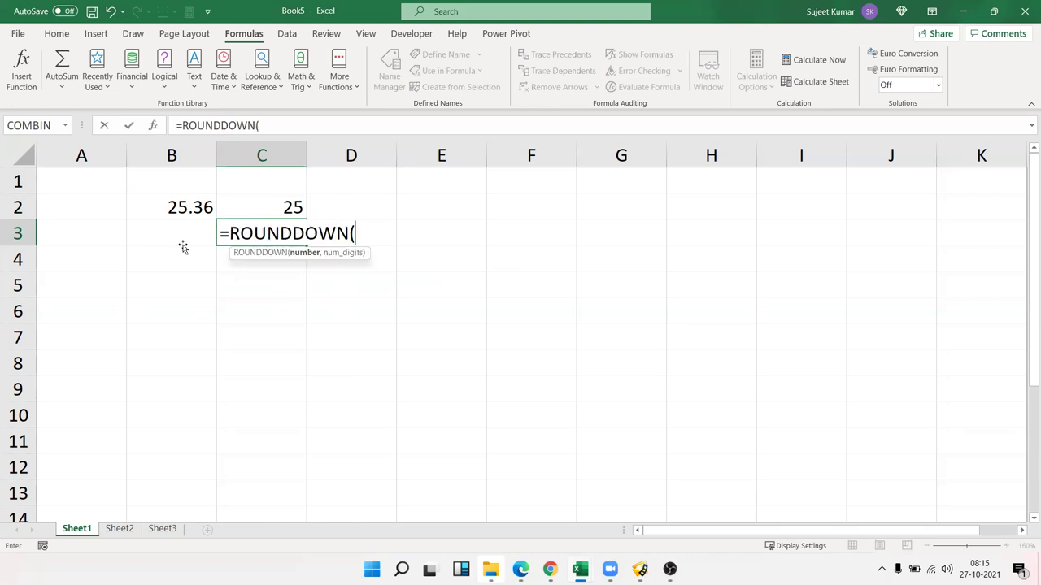
pyautogui.press('Left')
pyautogui.press('Up')
pyautogui.write(',0')
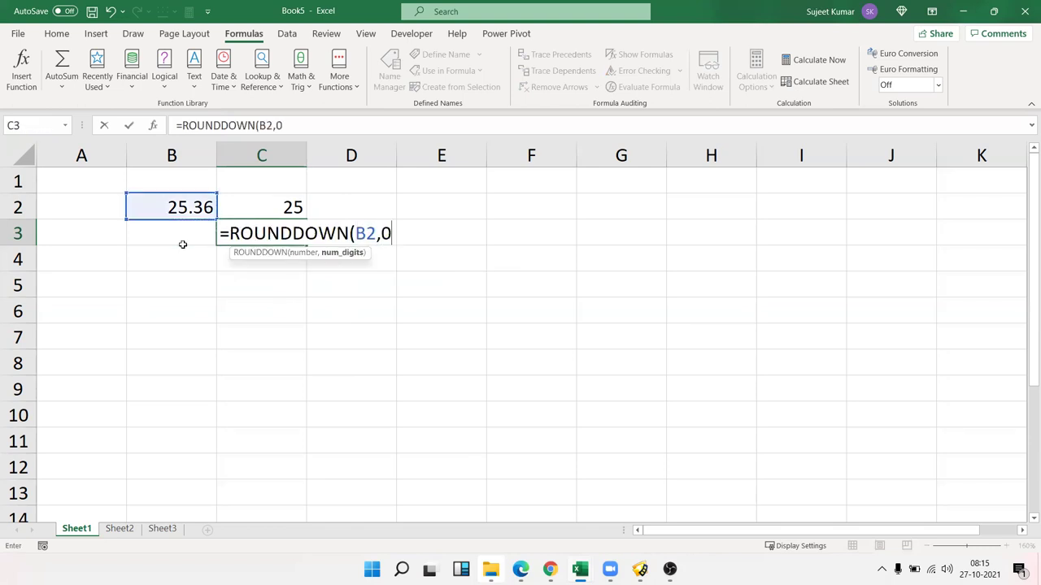
pyautogui.press('Return')
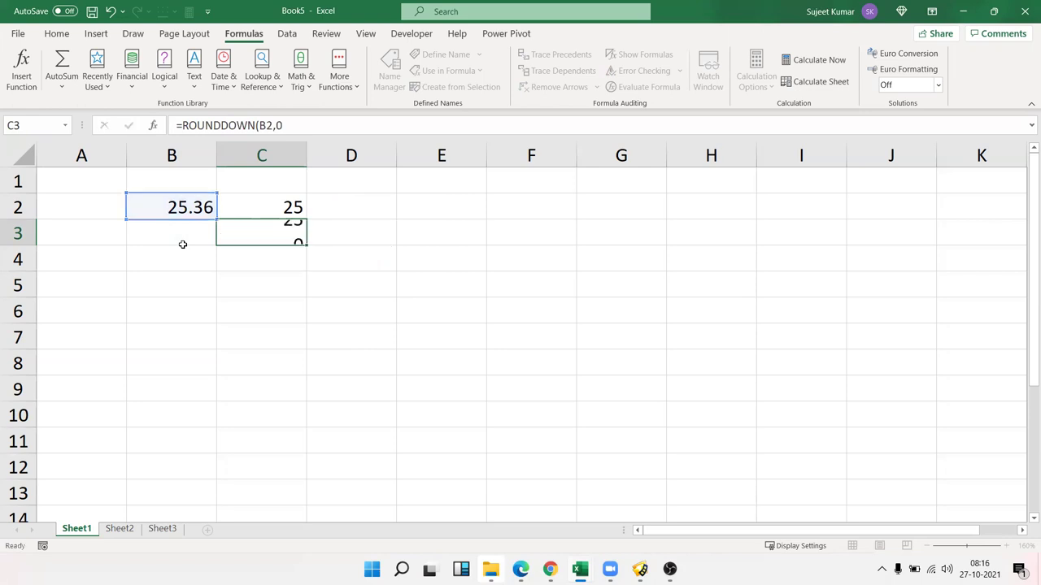
# - Enter =ROUNDUP(B2,0) in C4, giving 26
pyautogui.write('=roun')
pyautogui.press('Down')
pyautogui.press('Down')
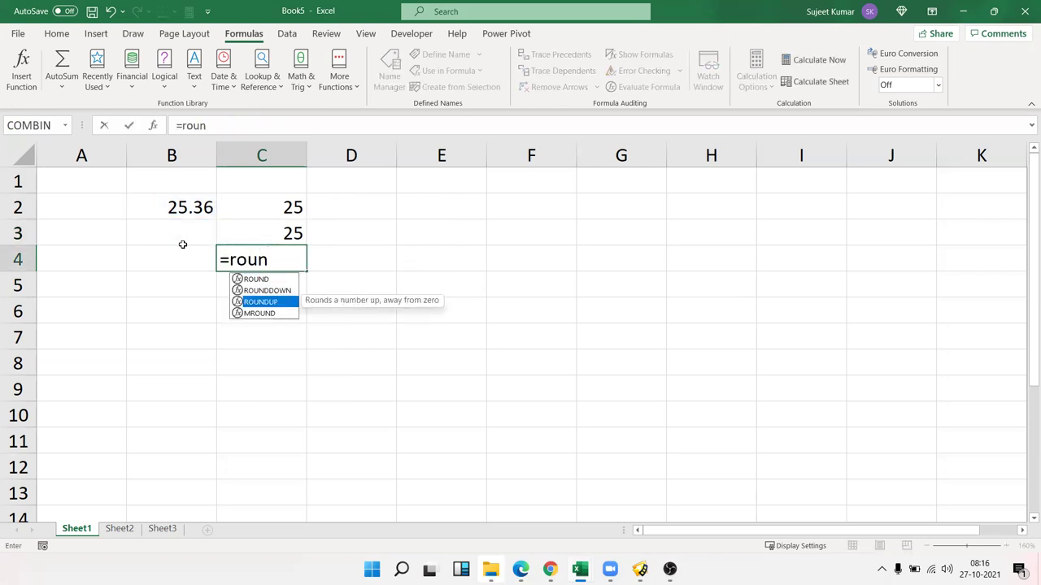
pyautogui.press('Tab')
pyautogui.click(184, 247)
pyautogui.press('Up')
pyautogui.press('Up')
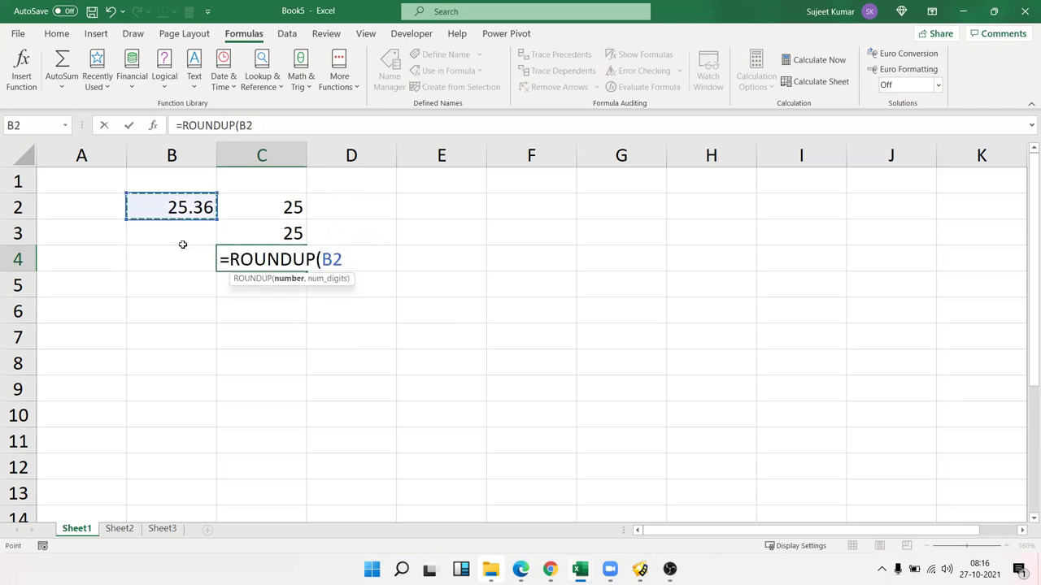
pyautogui.write(',0')
pyautogui.press('Return')
pyautogui.press('Up')
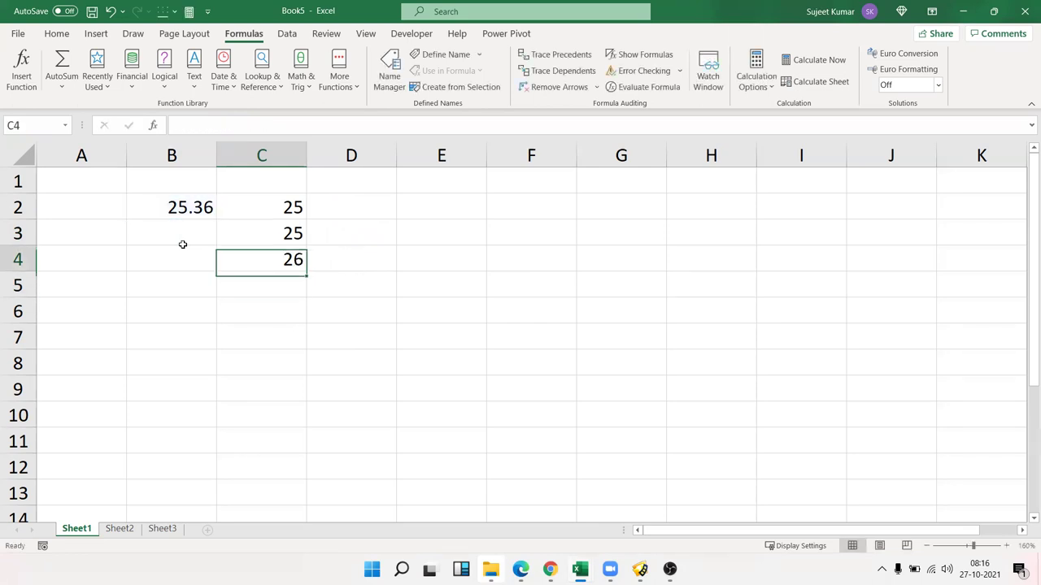
pyautogui.press('Up')
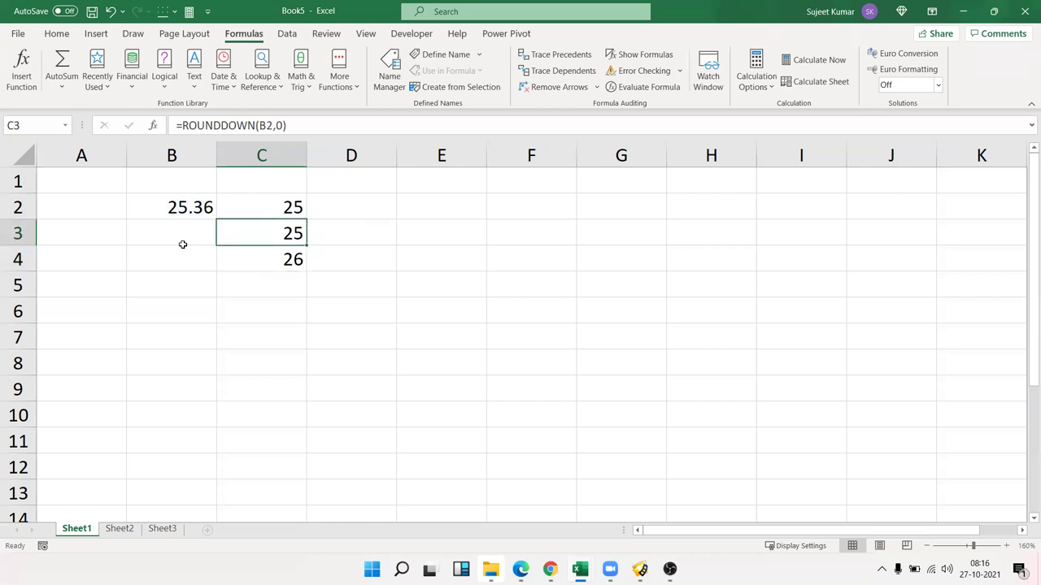
pyautogui.press('Up')
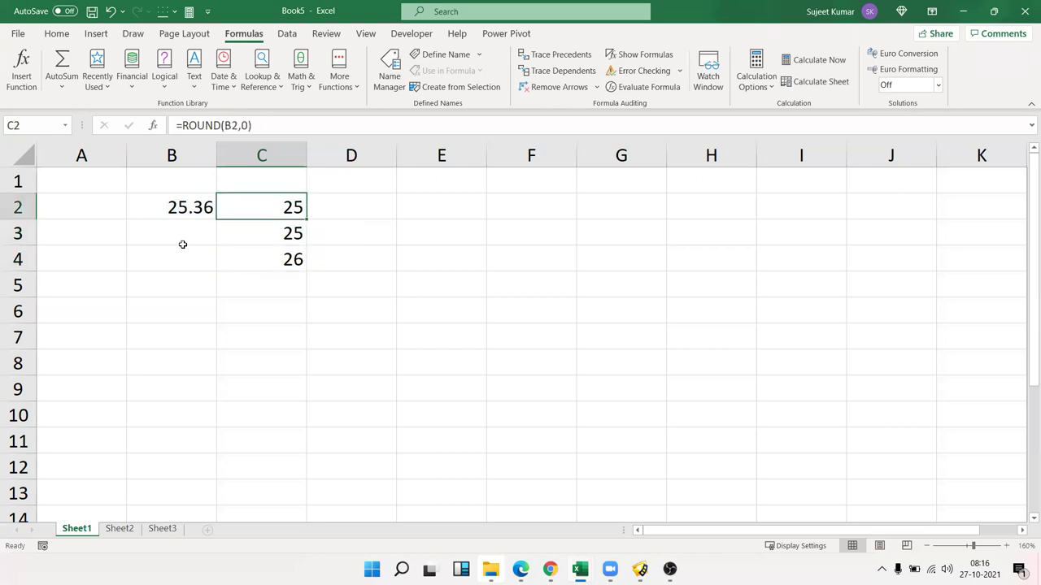
pyautogui.press('Down')
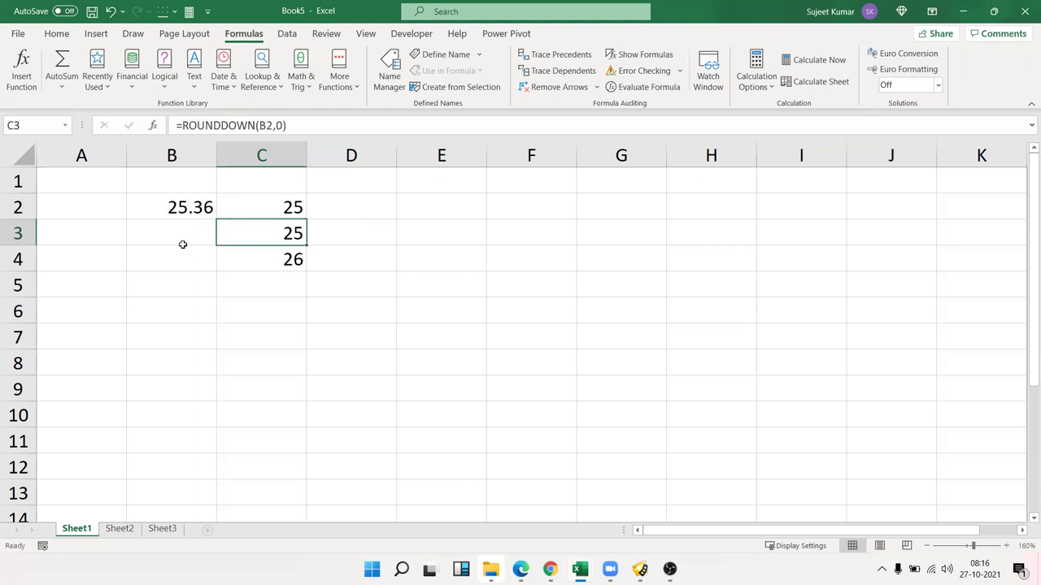
pyautogui.press('Down')
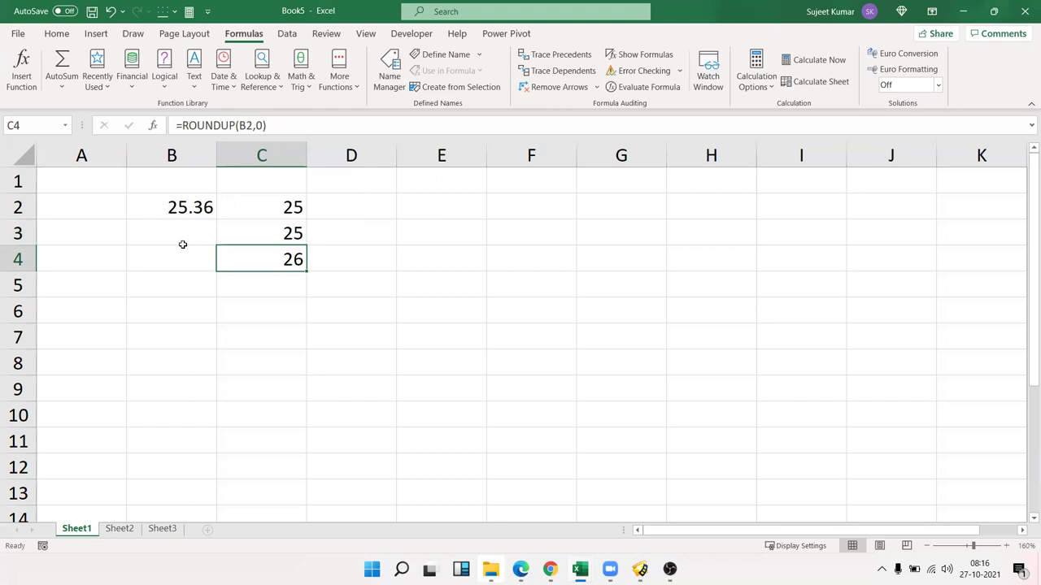
pyautogui.press('Up')
pyautogui.press('Up')
pyautogui.press('Down')
pyautogui.press('Down')
pyautogui.press('Down')
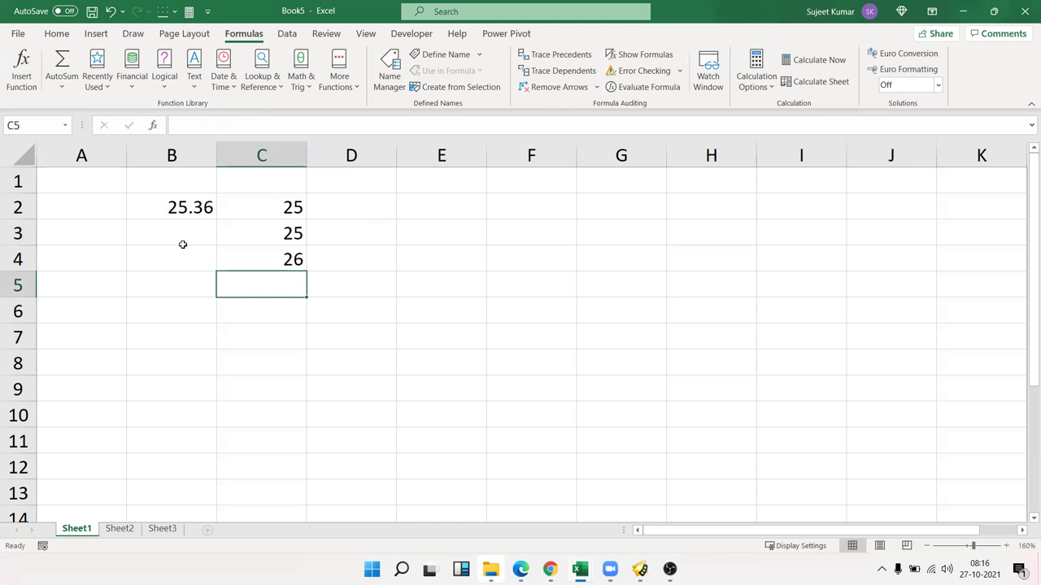
pyautogui.press('Up')
pyautogui.press('Up')
pyautogui.press('Left')
pyautogui.press('Up')
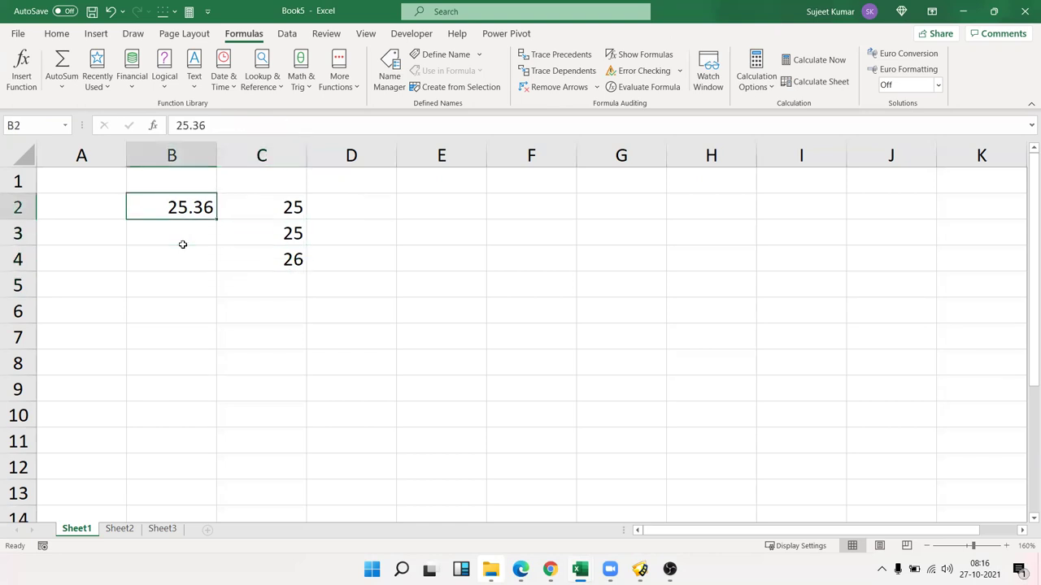
pyautogui.press('Right')
pyautogui.press('Down')
pyautogui.press('Down')
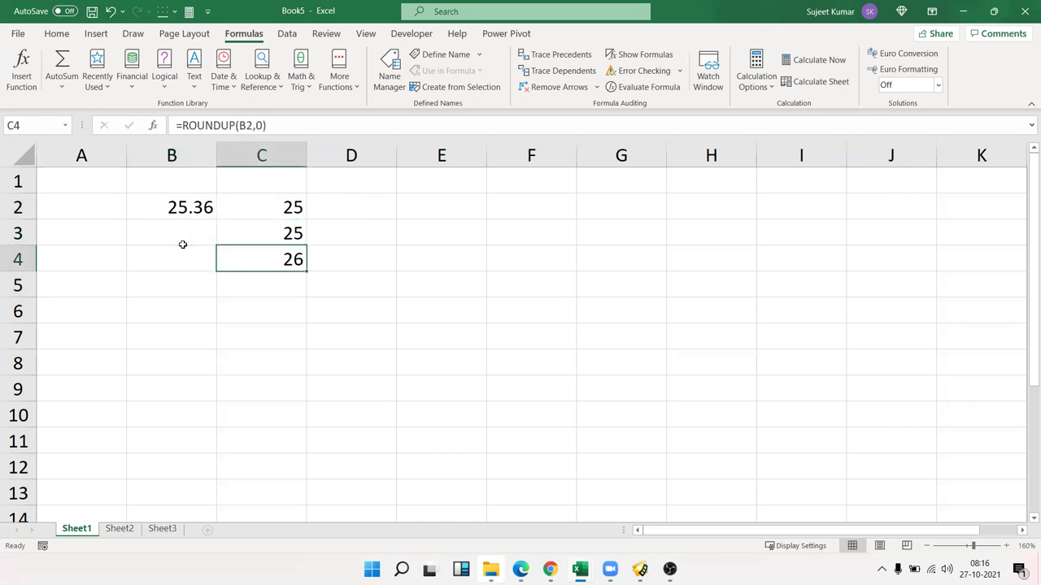
pyautogui.press('Down')
pyautogui.press('Down')
# - Enter 25690 in B6 and the note 500x in C6
pyautogui.press('Left')
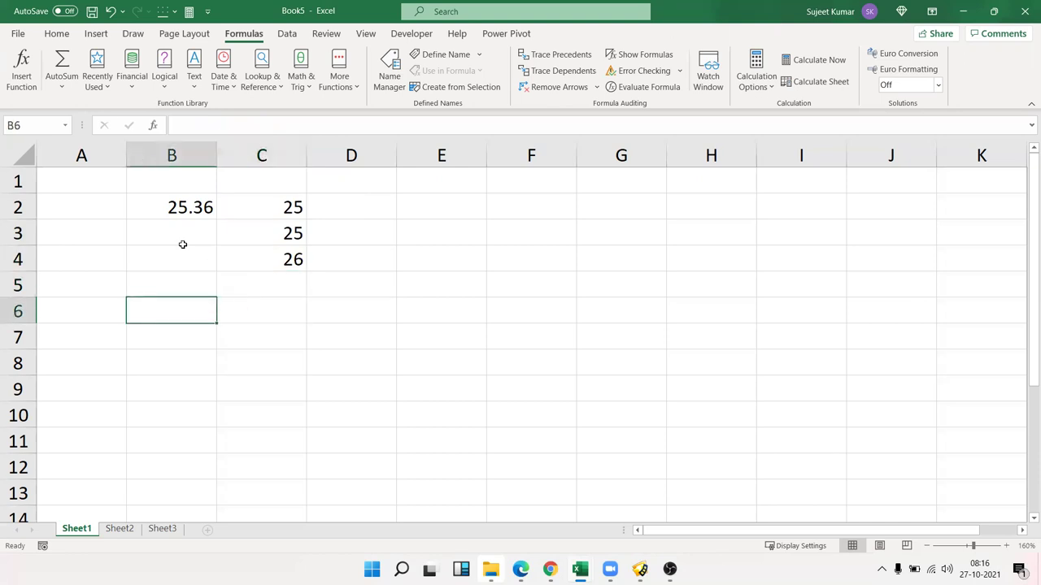
pyautogui.write('25690')
pyautogui.hotkey('ctrl', 'Return')
pyautogui.press('Right')
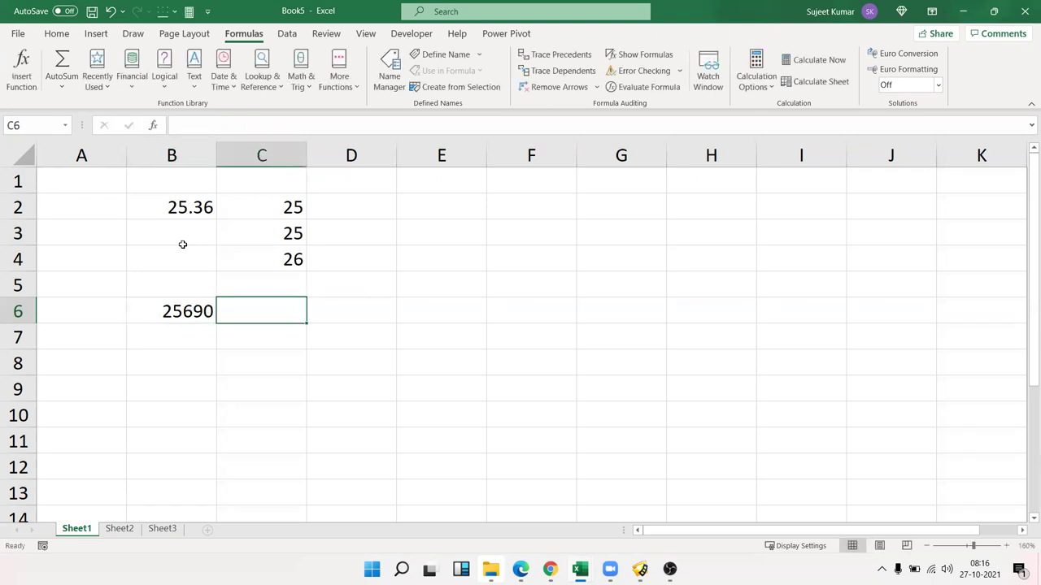
pyautogui.write('500x')
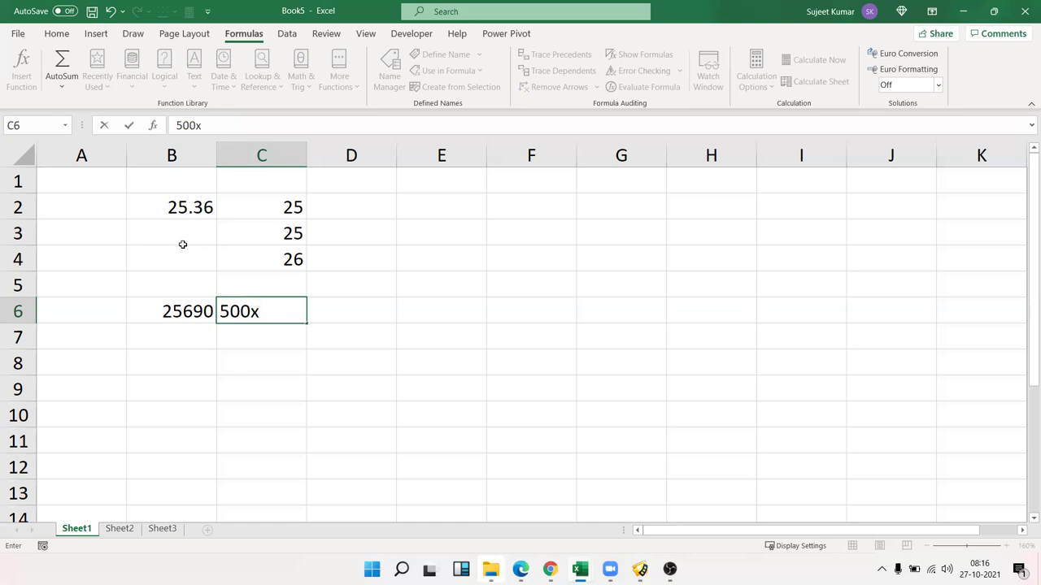
pyautogui.press('Right')
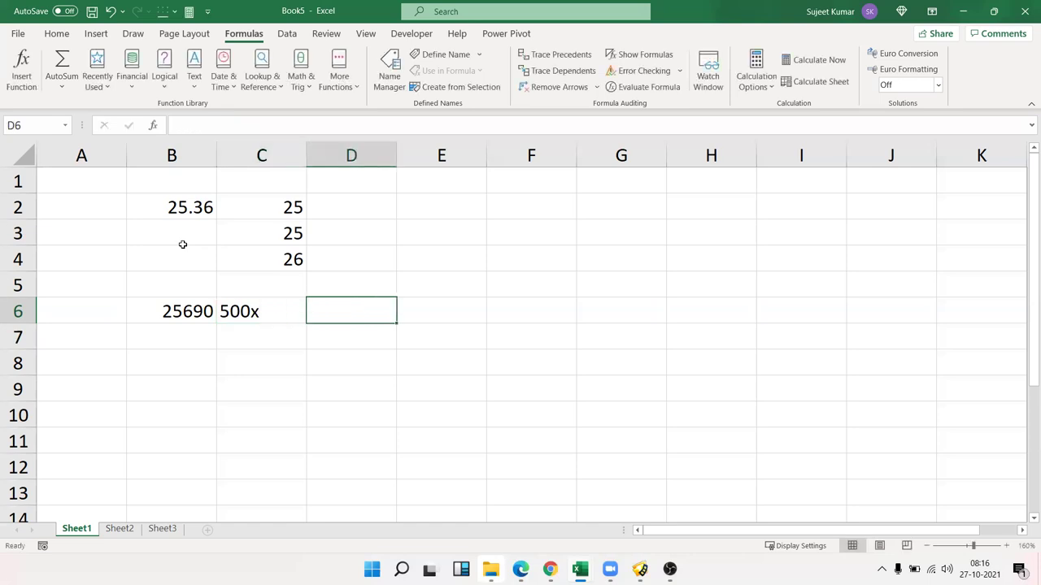
# - Enter =CEILING(B6,500) in D6, giving 26000
pyautogui.write('=')
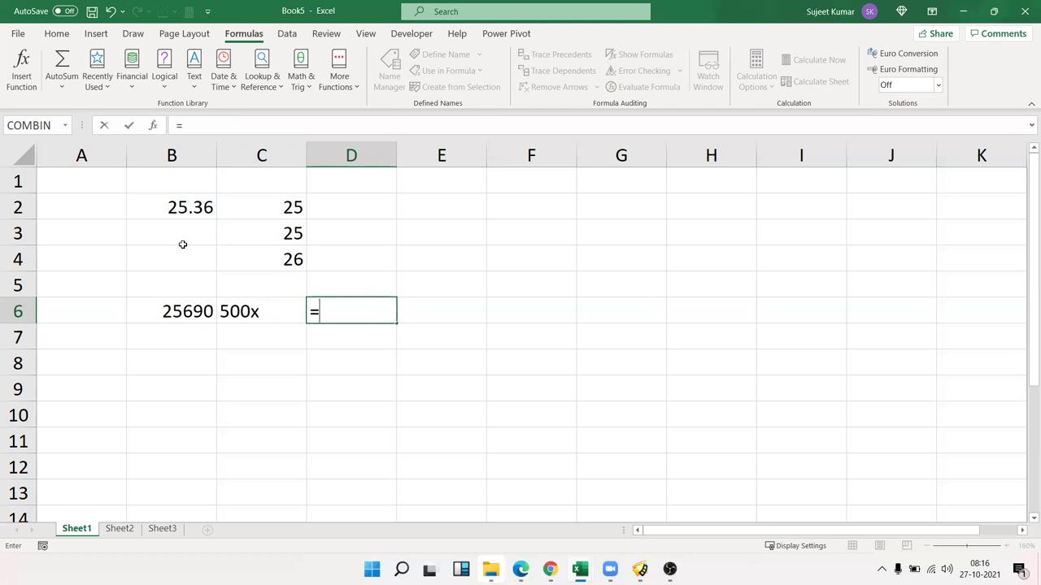
pyautogui.write('c')
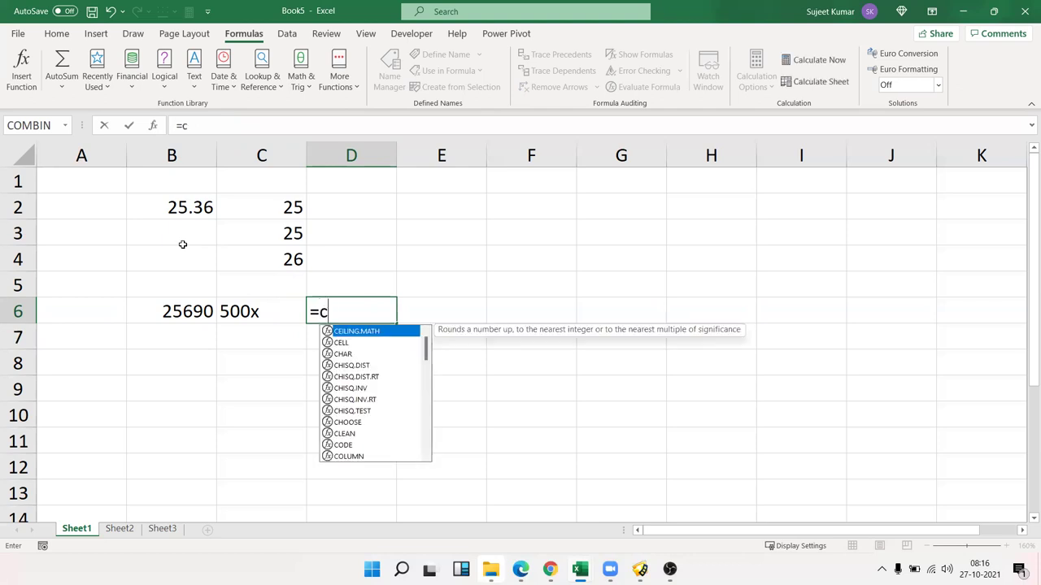
pyautogui.write('el')
pyautogui.press('Tab')
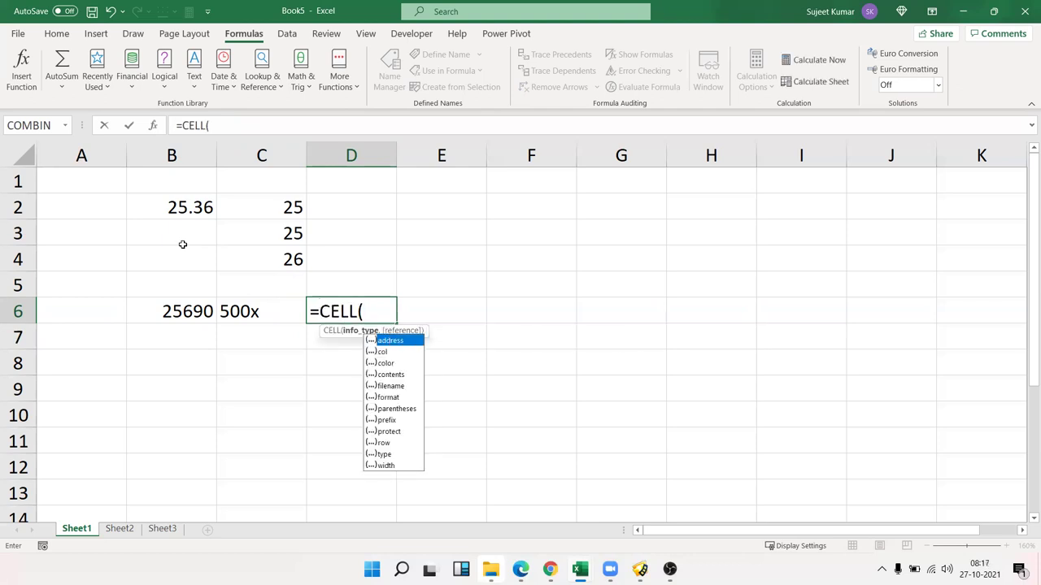
pyautogui.press('BackSpace')
pyautogui.press('BackSpace')
pyautogui.press('BackSpace')
pyautogui.press('Down')
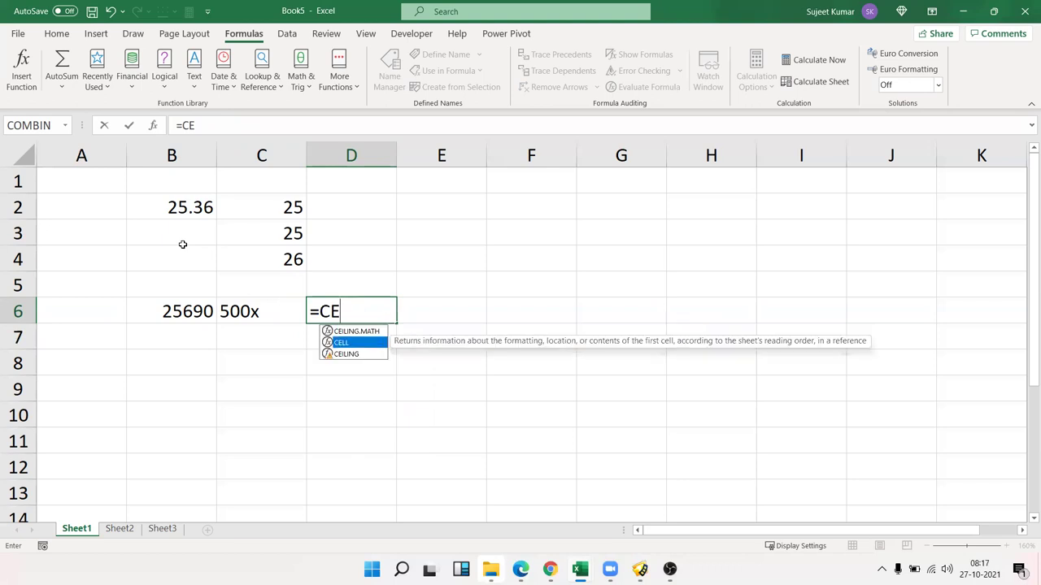
pyautogui.press('Down')
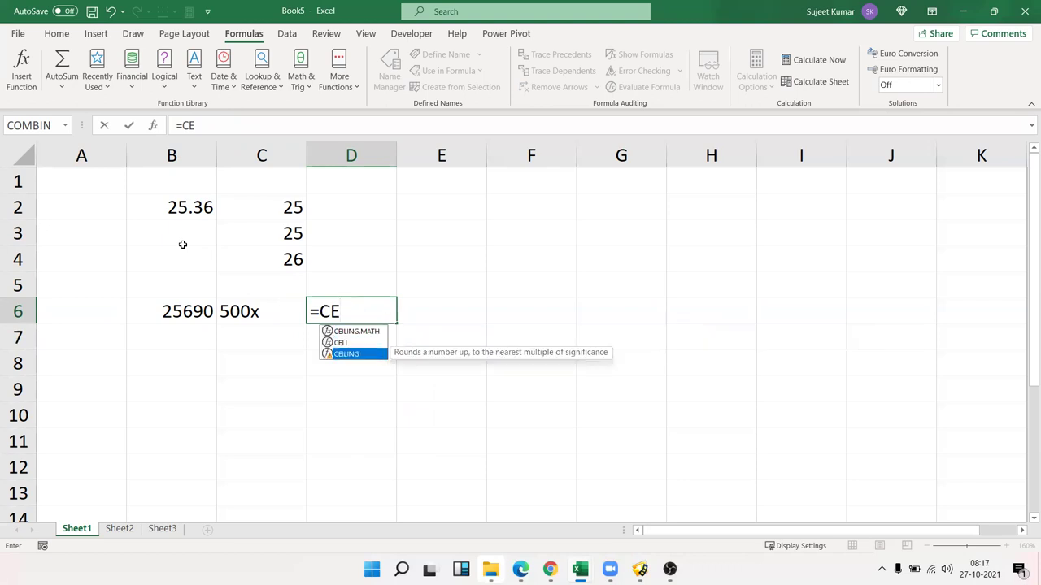
pyautogui.press('Tab')
pyautogui.press('Left')
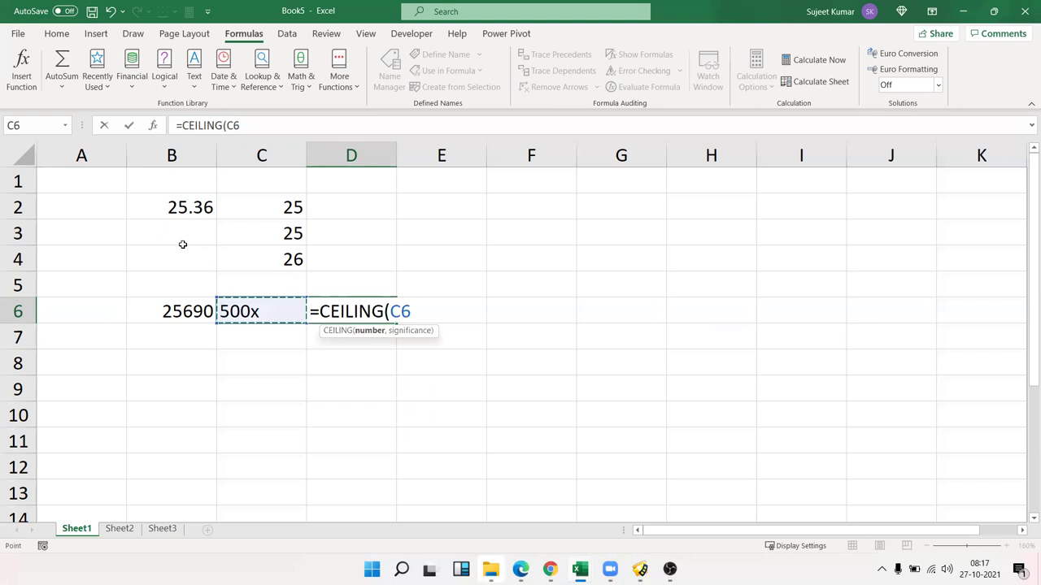
pyautogui.press('Left')
pyautogui.write(',')
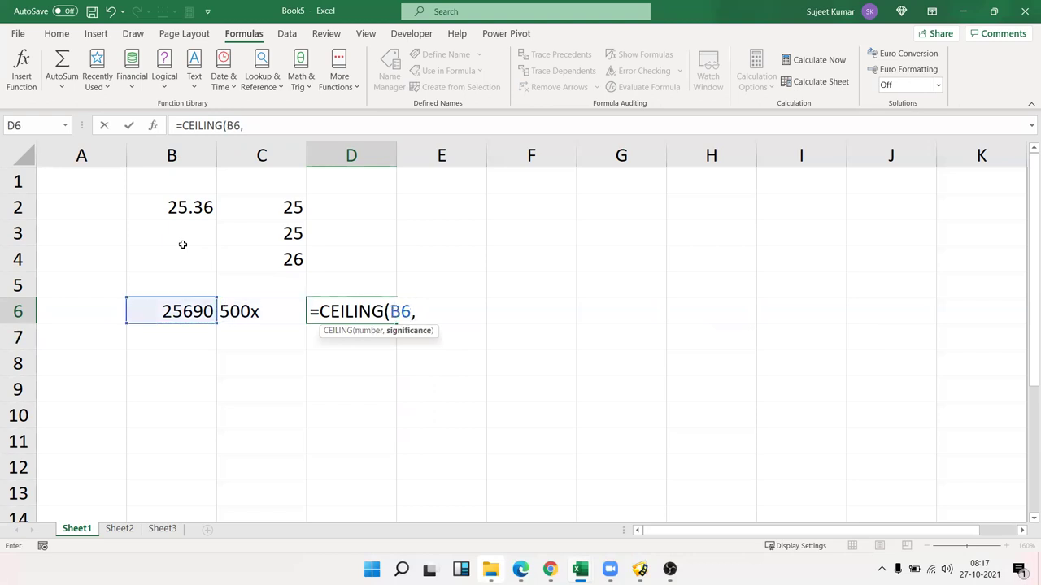
pyautogui.write('500')
pyautogui.press('Return')
pyautogui.press('Up')
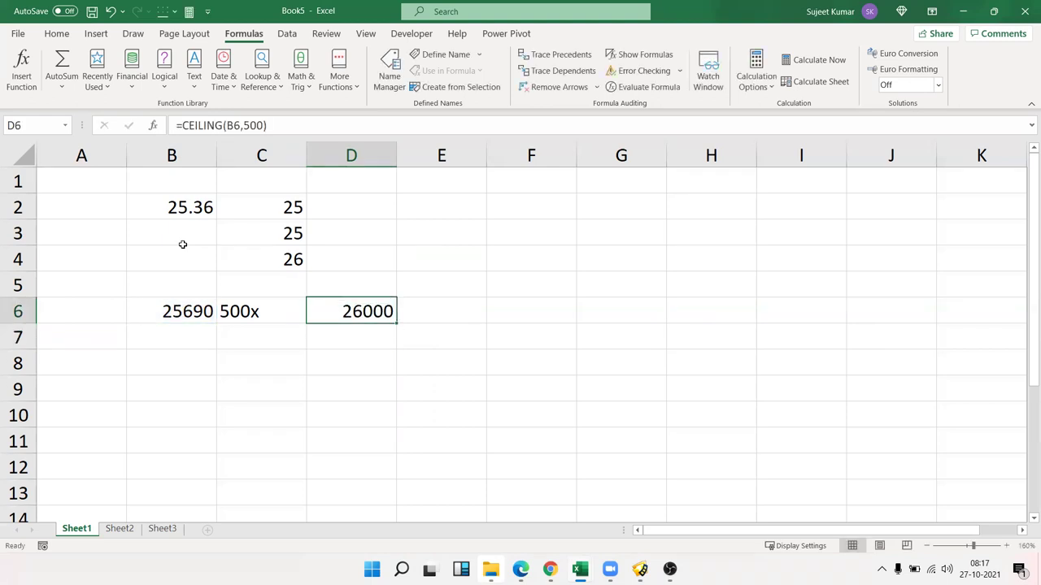
pyautogui.press('Right')
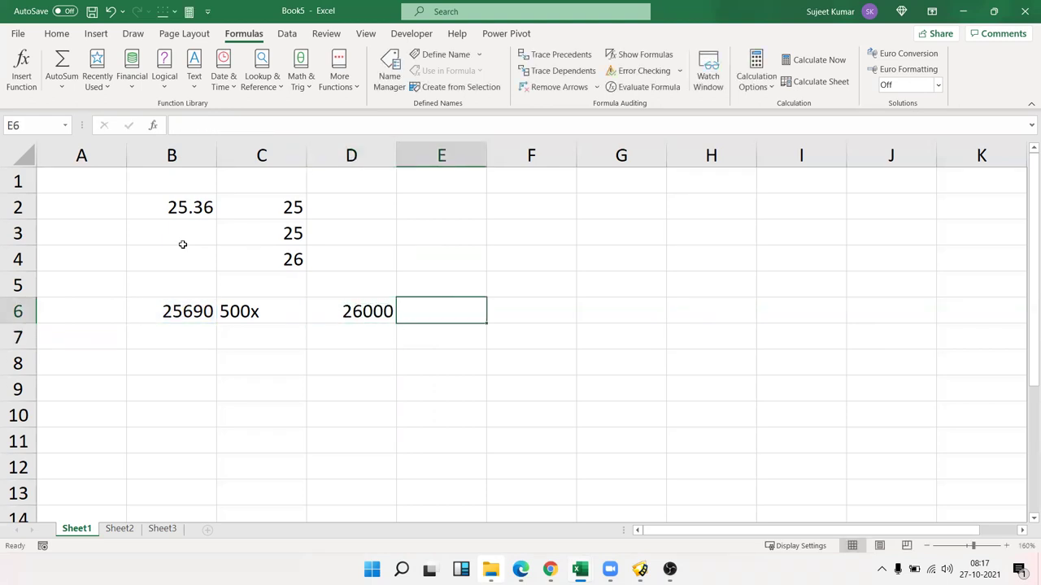
# - Enter =FLOOR(B6,500) in E6, giving 25500
pyautogui.write('=flo')
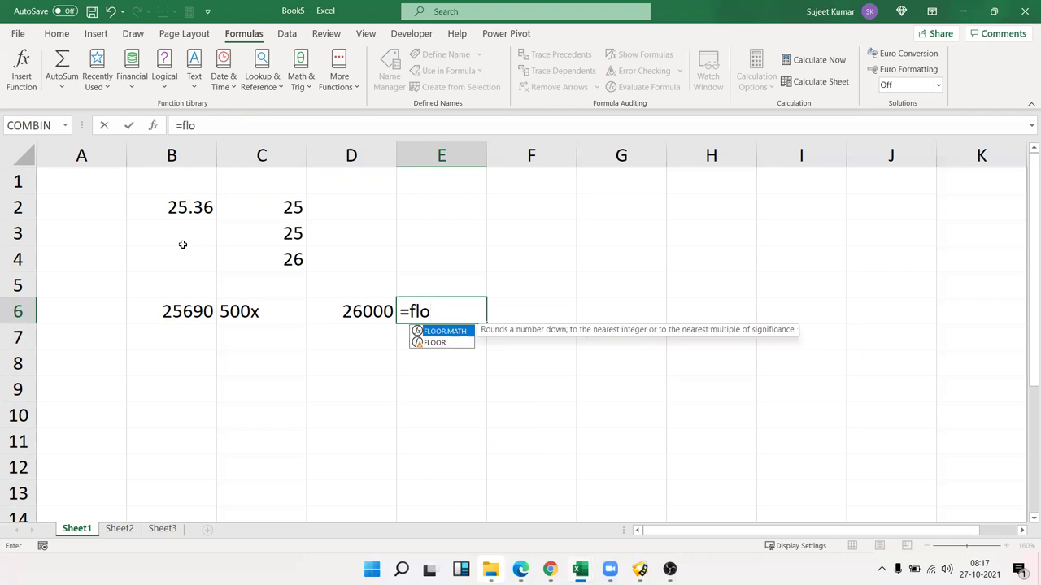
pyautogui.press('Down')
pyautogui.press('Tab')
pyautogui.press('Left')
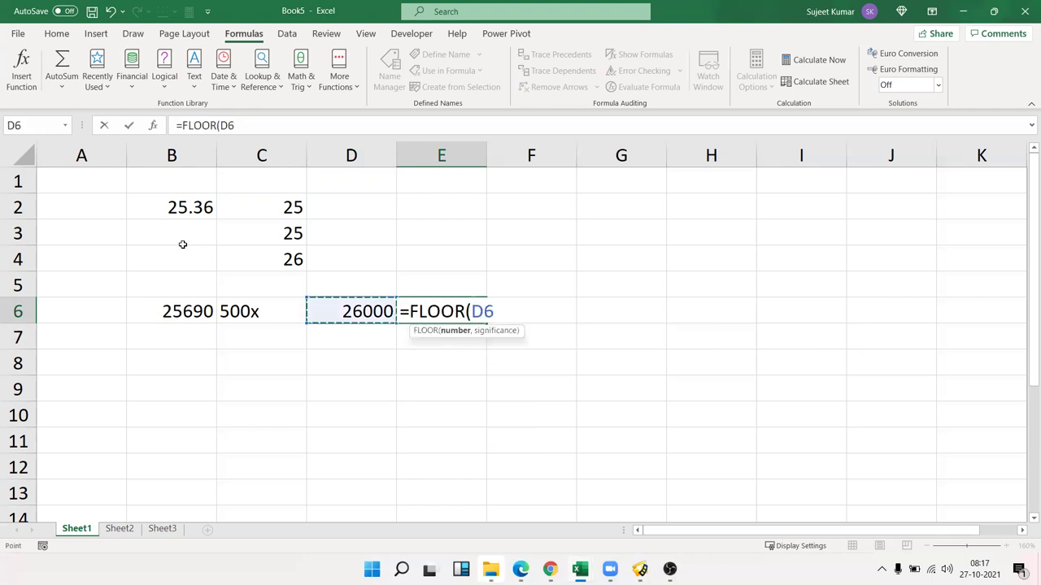
pyautogui.press('Left')
pyautogui.press('Left')
pyautogui.write(',500')
pyautogui.press('Return')
pyautogui.press('Up')
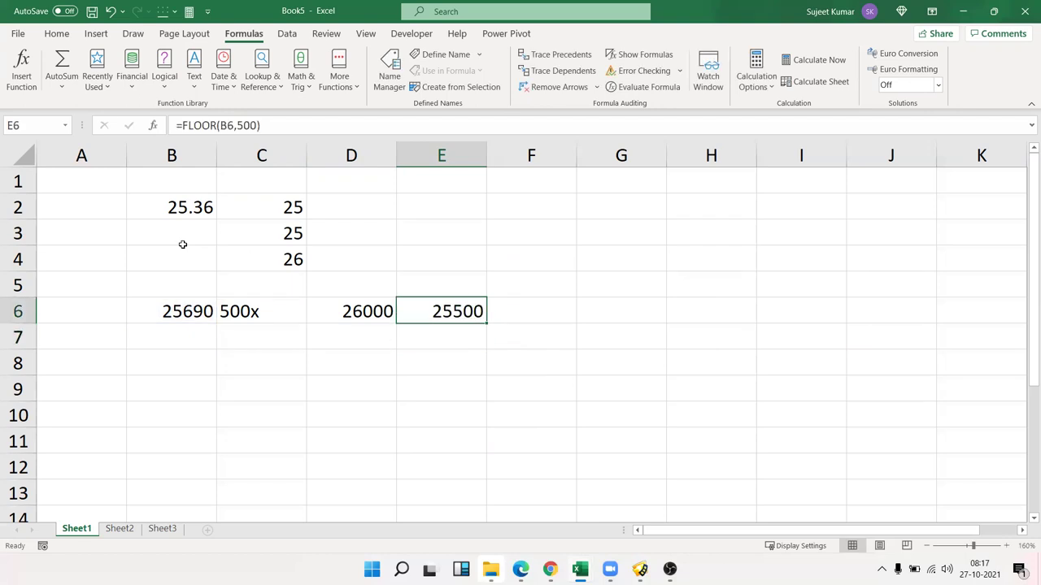
# - Review the rounding results in C2:C4 and the CEILING and FLOOR formulas in D6 and E6
pyautogui.press('Up')
pyautogui.press('Left')
pyautogui.press('Left')
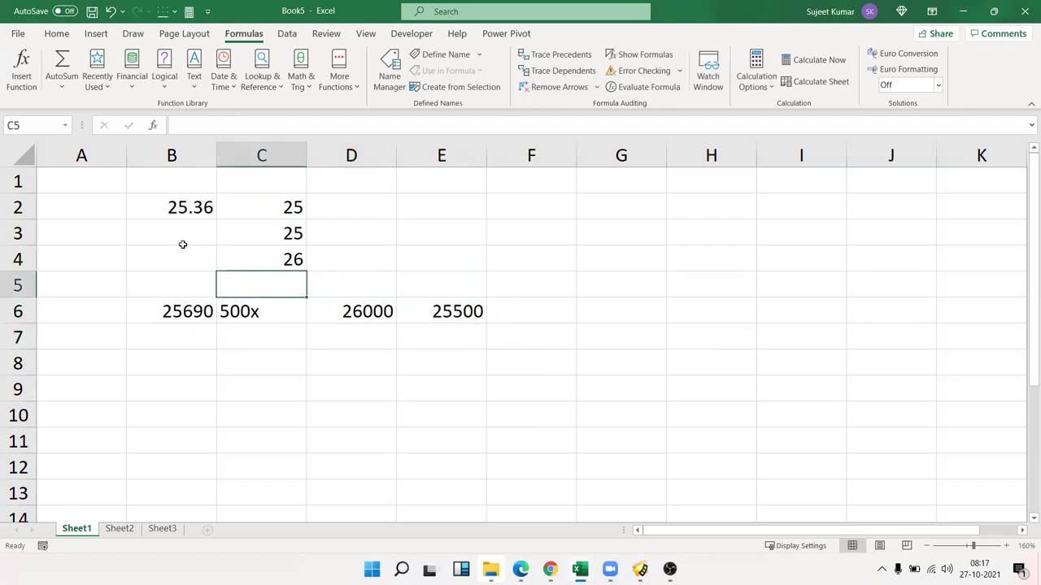
pyautogui.press('Up')
pyautogui.hotkey('shift', 'Up')
pyautogui.hotkey('shift', 'Up')
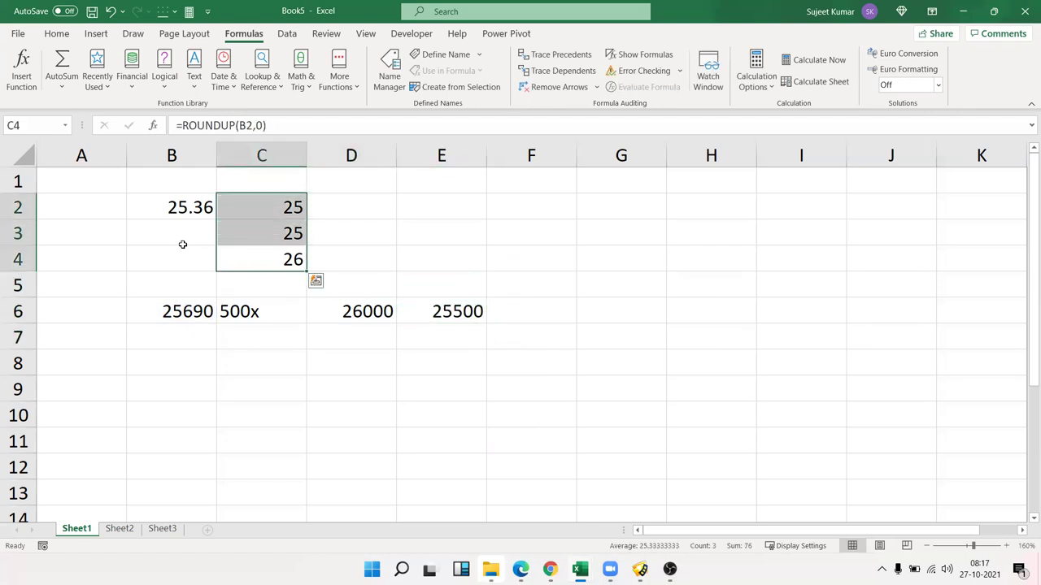
pyautogui.press('Down')
pyautogui.press('Down')
pyautogui.press('Right')
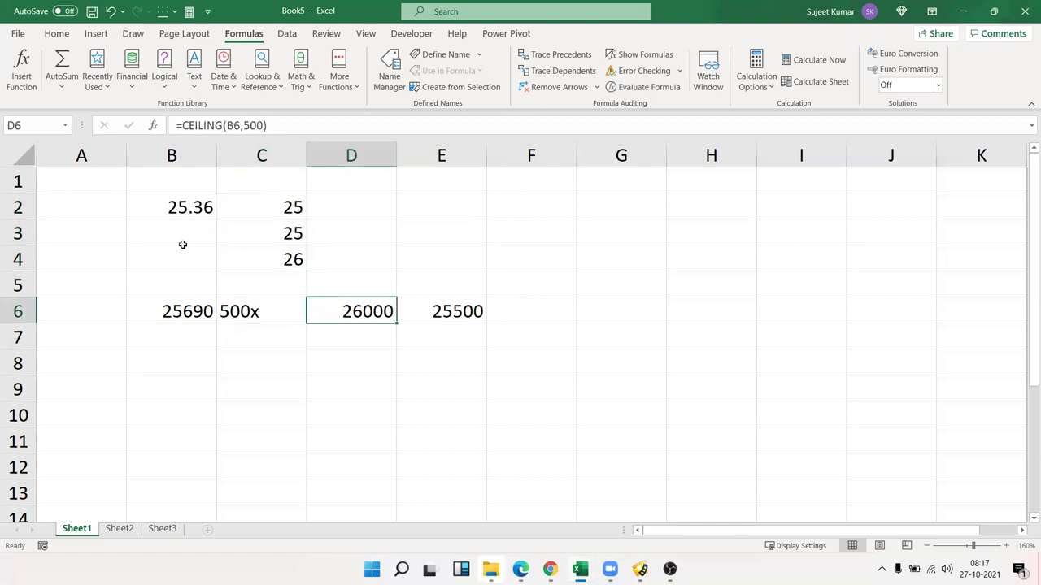
pyautogui.press('Right')
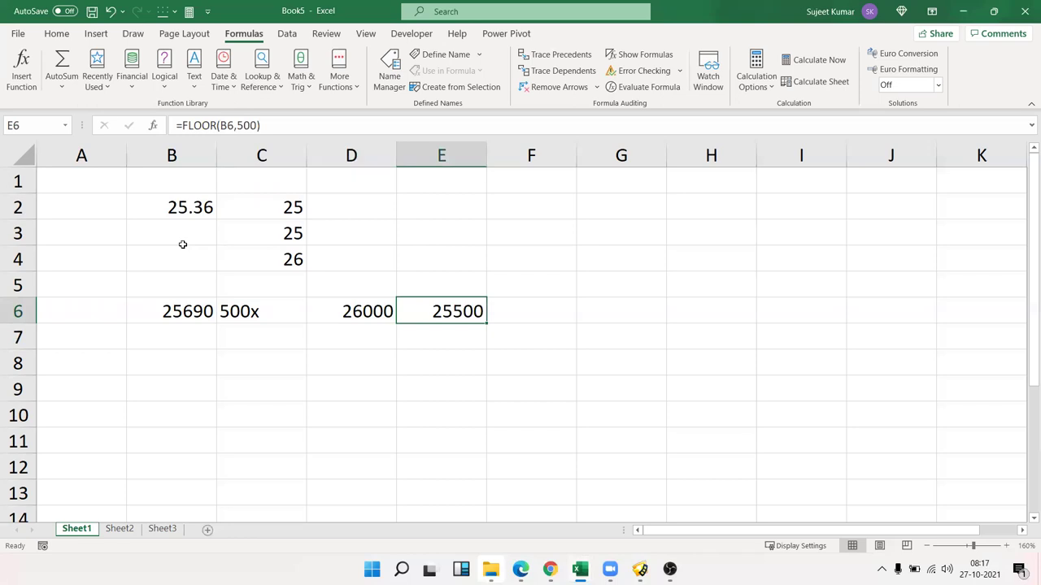
# - Delete all practice values in A1:F9 and return to A1
pyautogui.click(276, 325)
pyautogui.moveTo(541, 383); pyautogui.dragTo(93, 185)
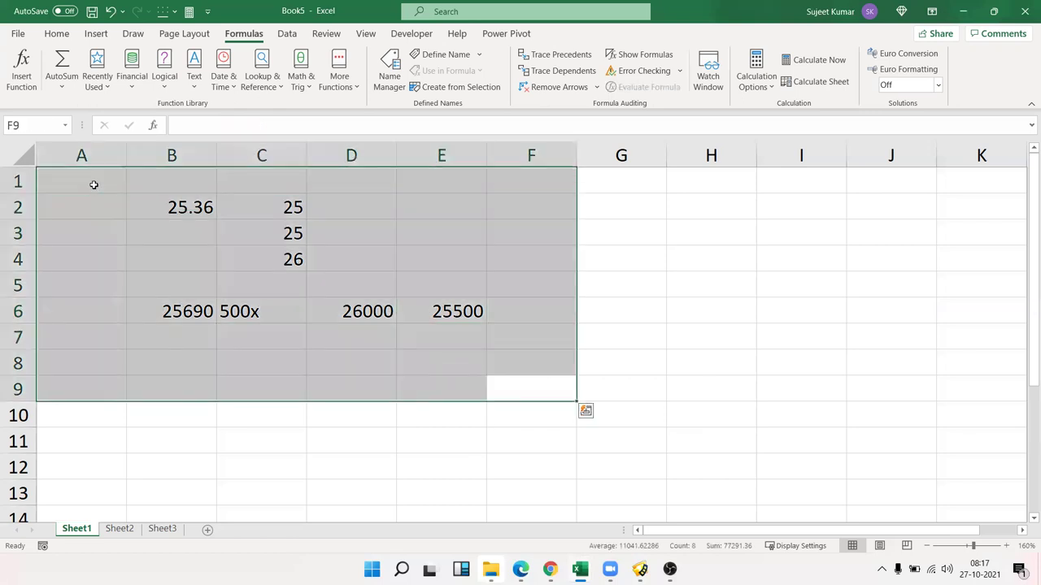
pyautogui.press('Delete')
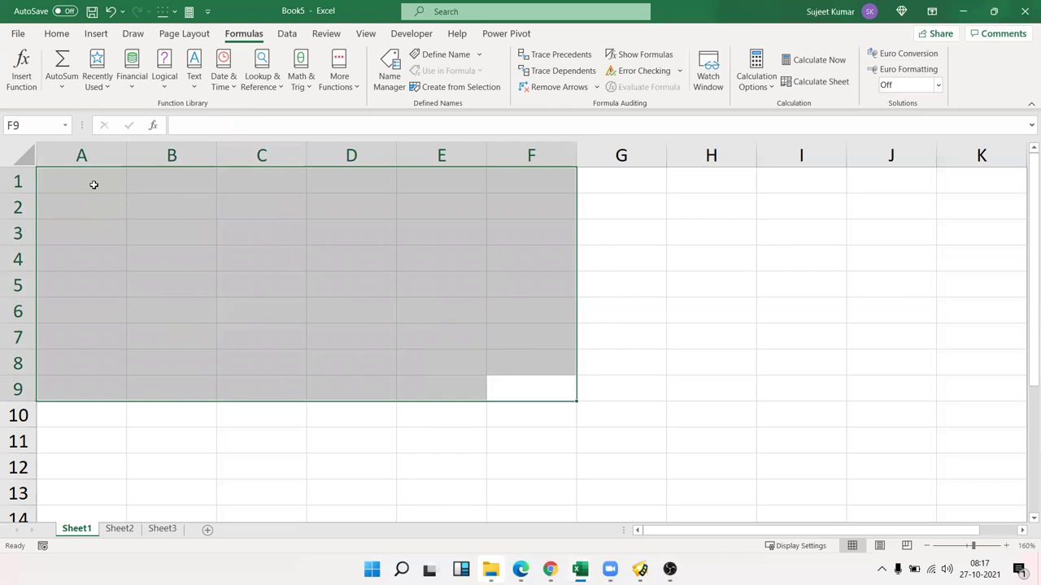
pyautogui.press('Left')
pyautogui.press('Up')
pyautogui.press('Up')
pyautogui.press('Up')
pyautogui.press('Up')
pyautogui.press('Up')
pyautogui.press('Up')
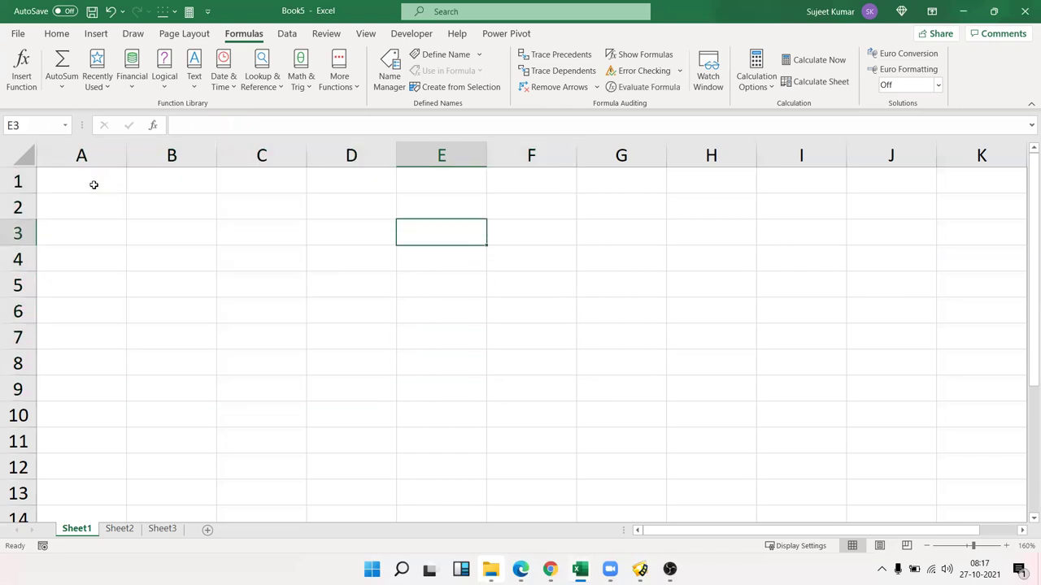
pyautogui.press('Home')
pyautogui.press('Up')
pyautogui.press('Up')
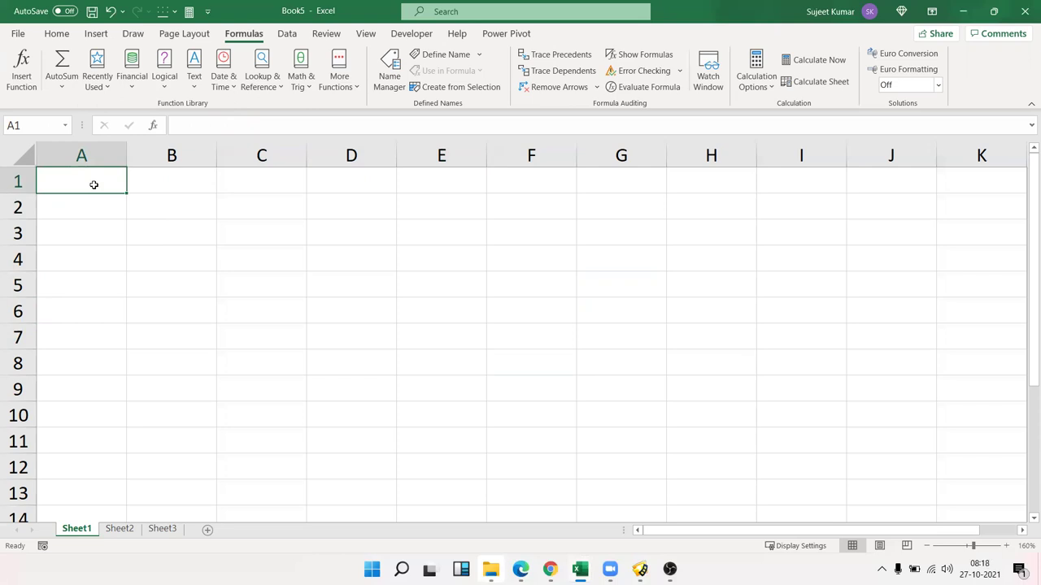
# - Open the Data1 workbook from the recent workbooks list
pyautogui.click(16, 45)
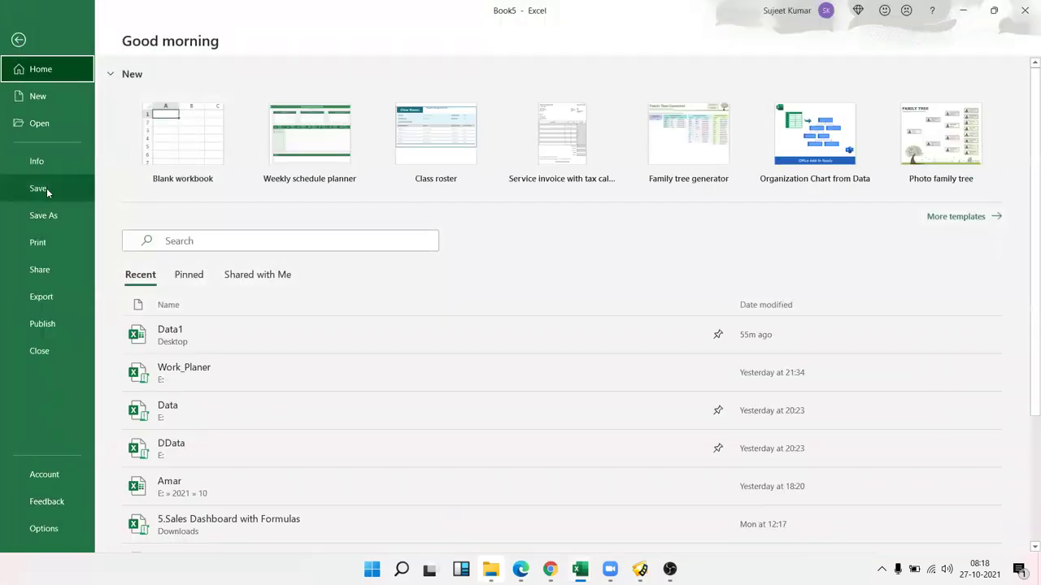
pyautogui.click(44, 134)
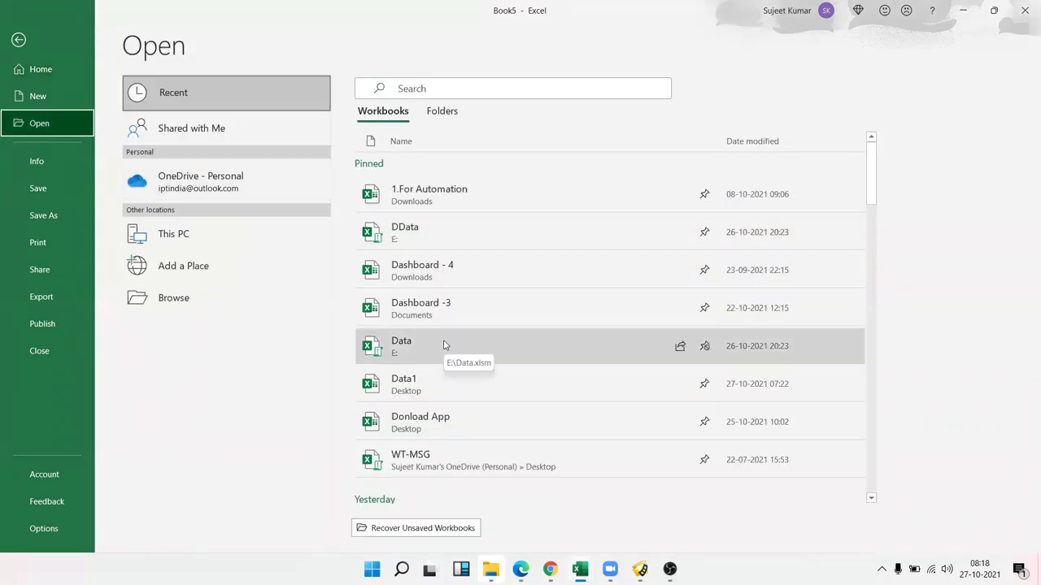
pyautogui.click(448, 389)
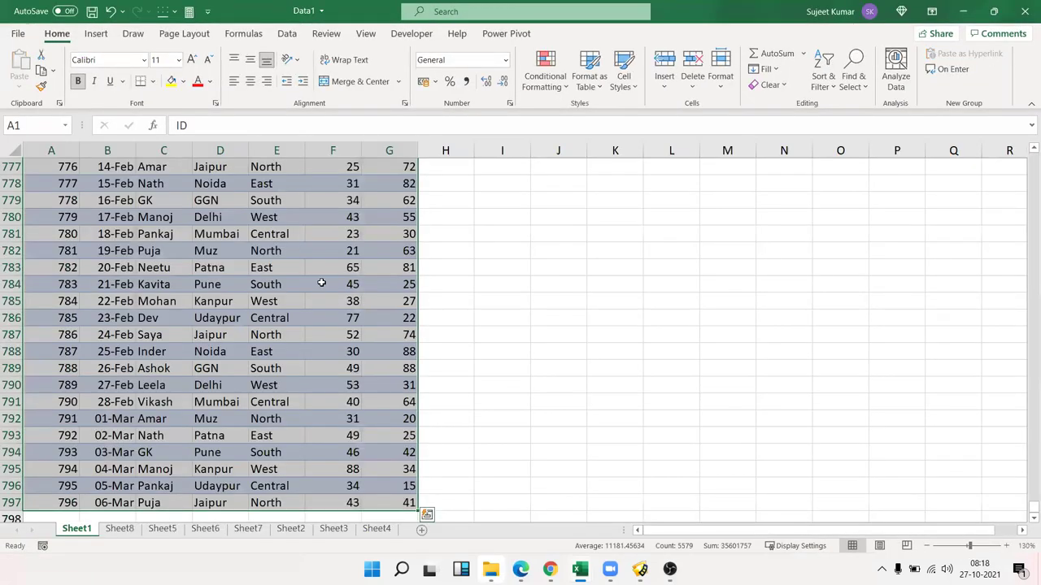
# - Move the active cell from the data table to the empty columns beside it
pyautogui.click(321, 283)
pyautogui.hotkey('ctrl', 'Up')
pyautogui.press('Right')
pyautogui.press('Left')
pyautogui.hotkey('ctrl', 'Left')
pyautogui.press('Right')
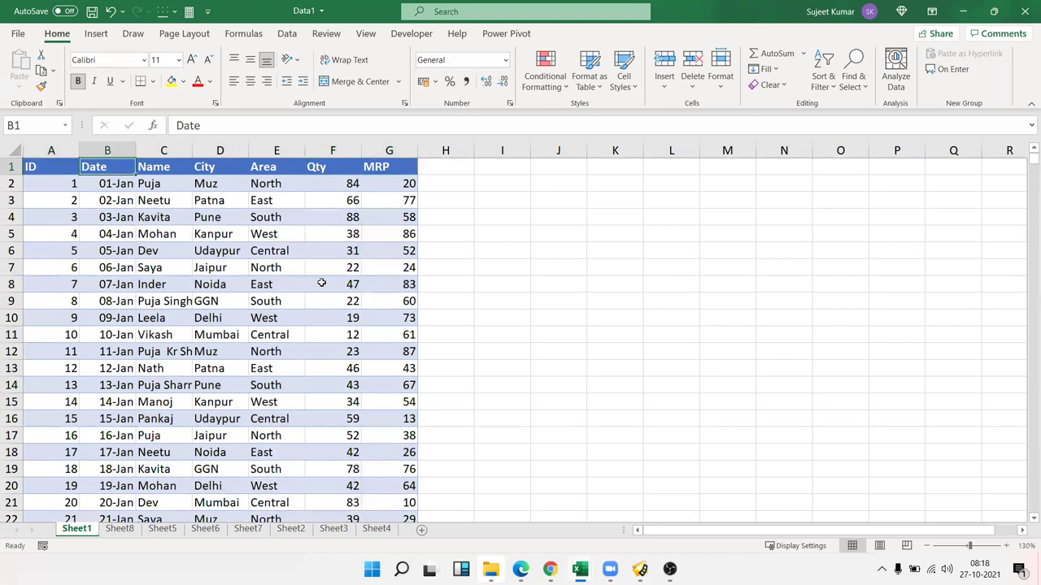
pyautogui.hotkey('ctrl', 'Right')
pyautogui.press('Right')
pyautogui.press('Right')
pyautogui.press('Right')
pyautogui.press('Down')
pyautogui.press('Down')
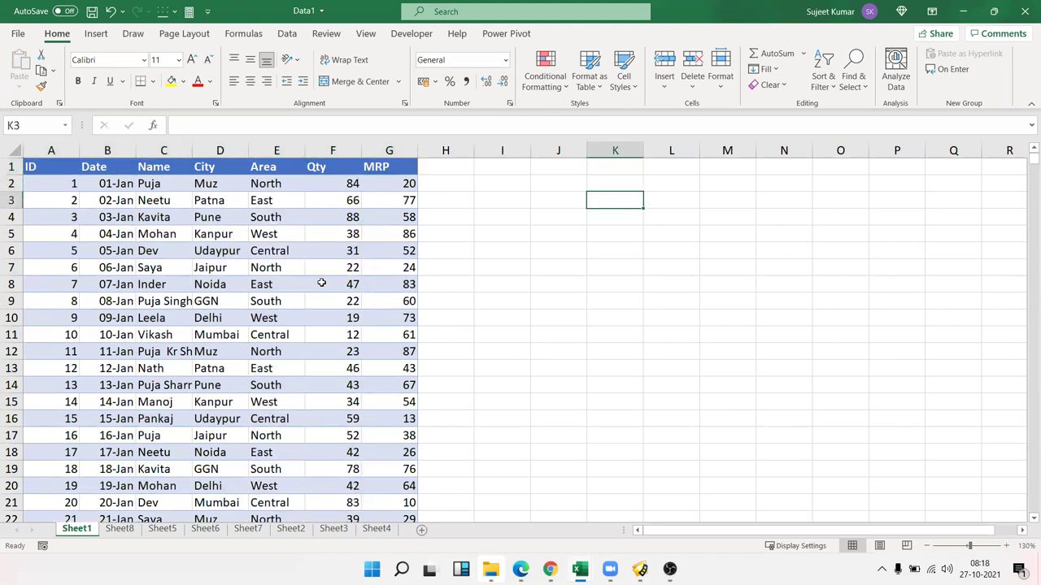
pyautogui.press('Left')
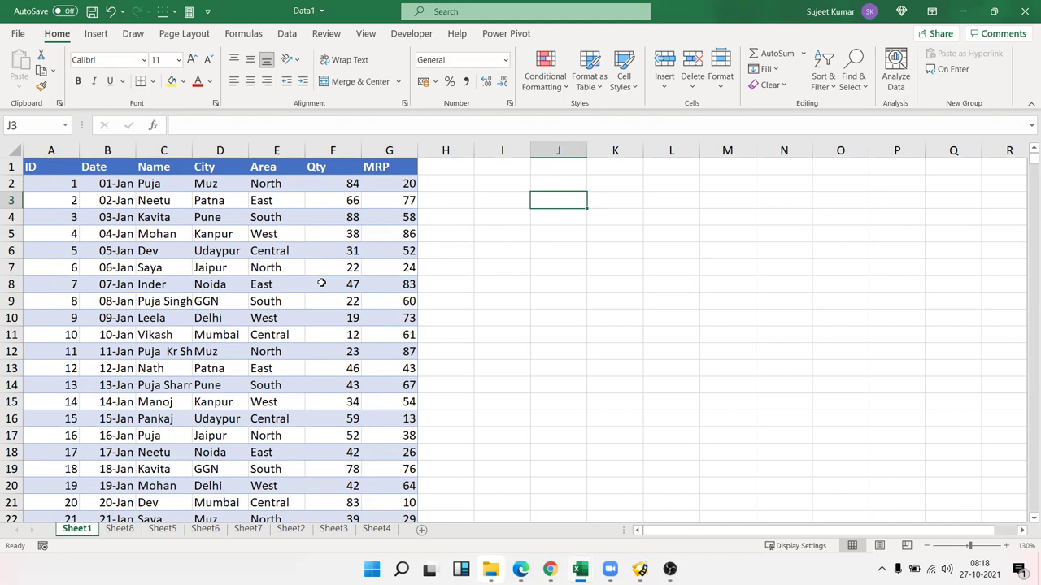
# - Enter a trial =SUM(F:F) total in I2, then delete it
pyautogui.click(508, 189)
pyautogui.write('=sum')
pyautogui.press('Tab')
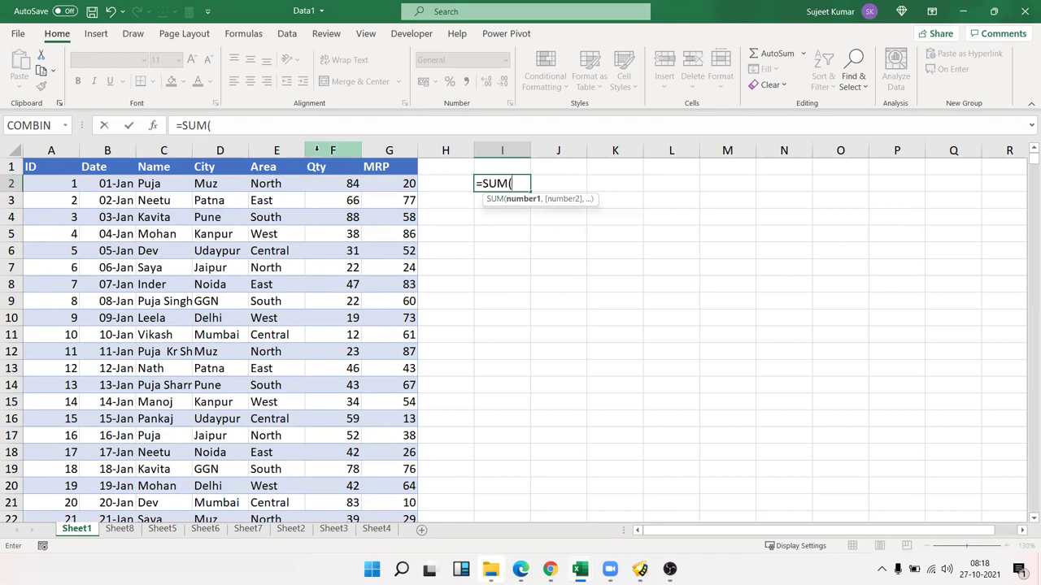
pyautogui.click(317, 149)
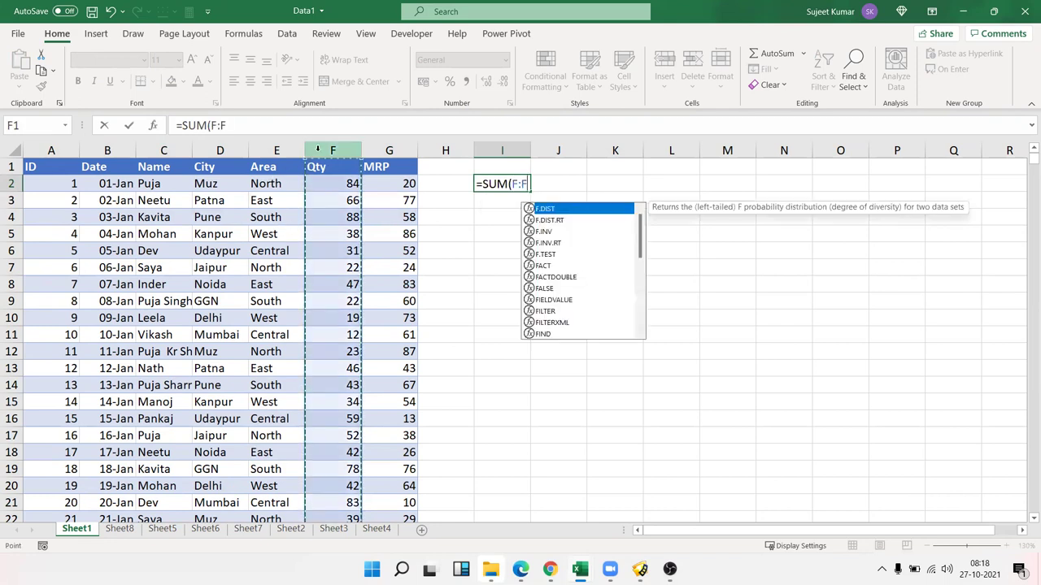
pyautogui.press('Return')
pyautogui.press('Up')
pyautogui.press('Delete')
# - Type the names Puja in I3 and Dev in I4
pyautogui.press('Right')
pyautogui.press('Down')
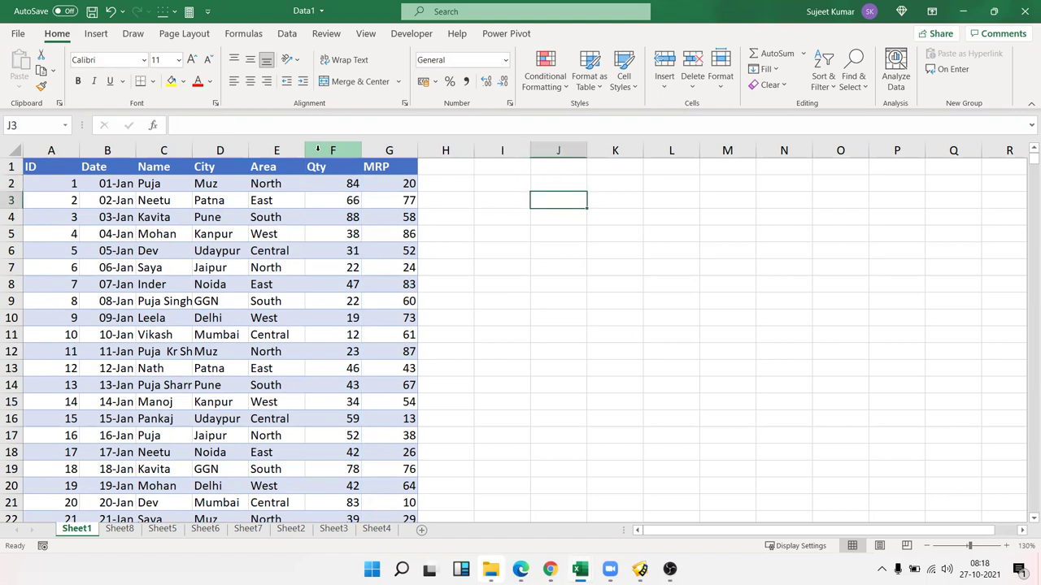
pyautogui.press('Left')
pyautogui.write('Puja')
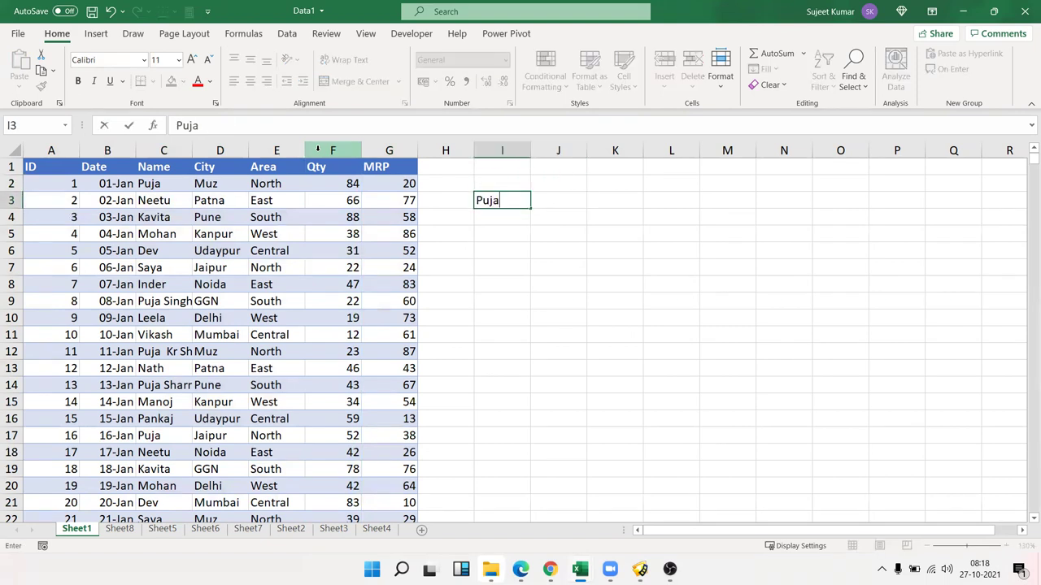
pyautogui.press('Tab')
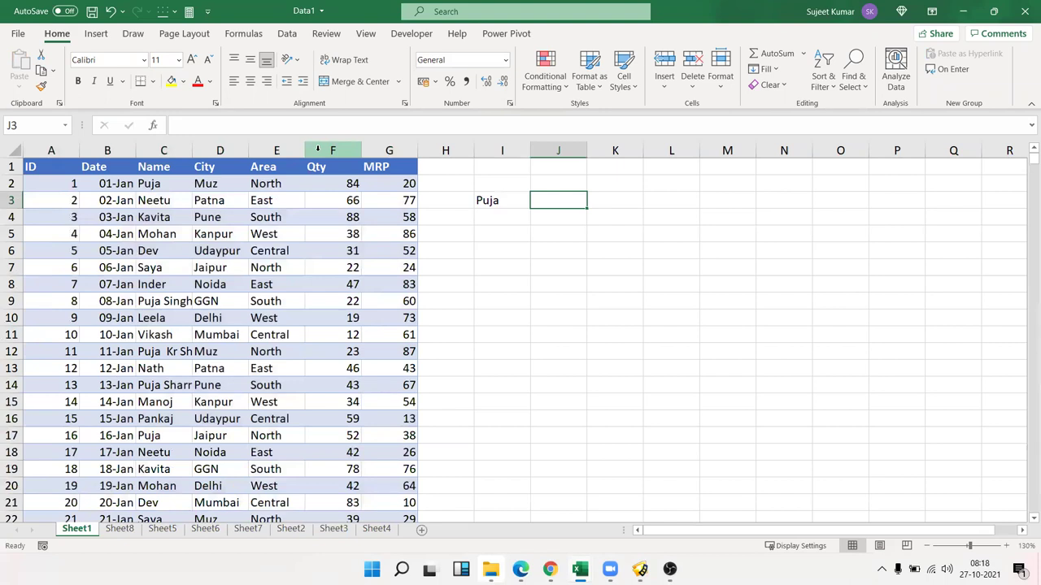
pyautogui.press('Left')
pyautogui.press('Down')
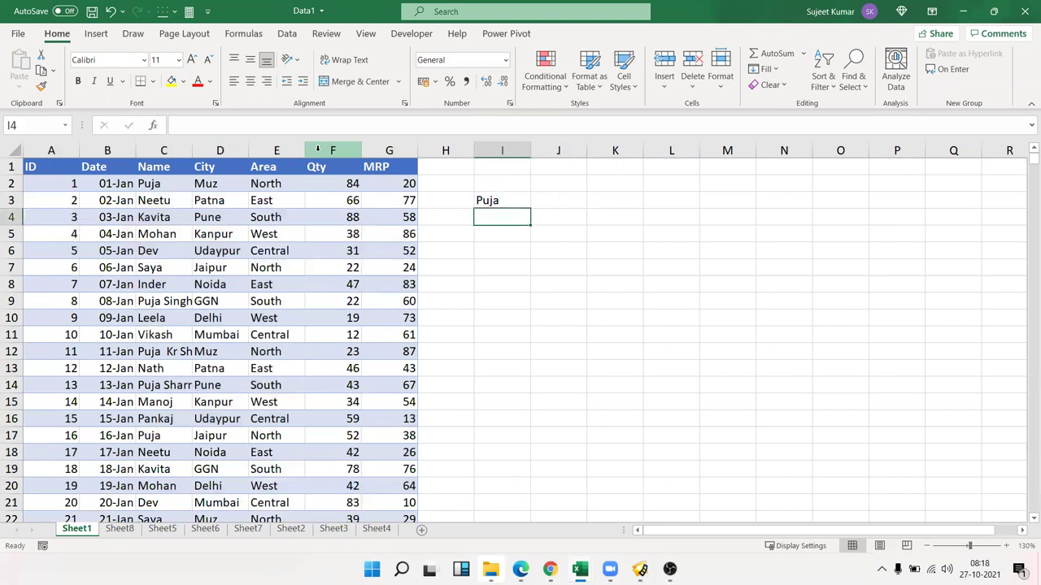
pyautogui.write('Dev')
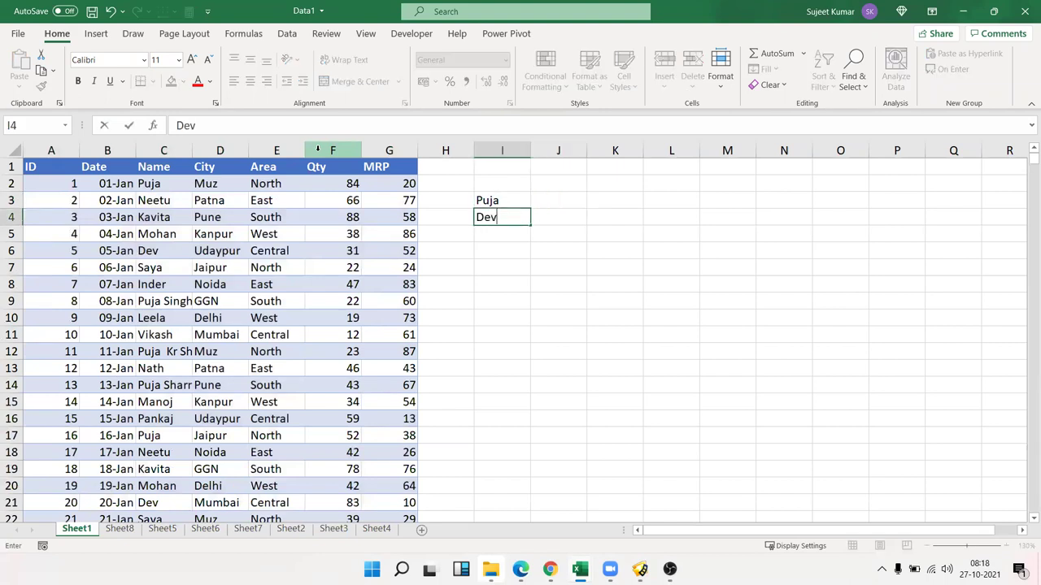
pyautogui.press('Up')
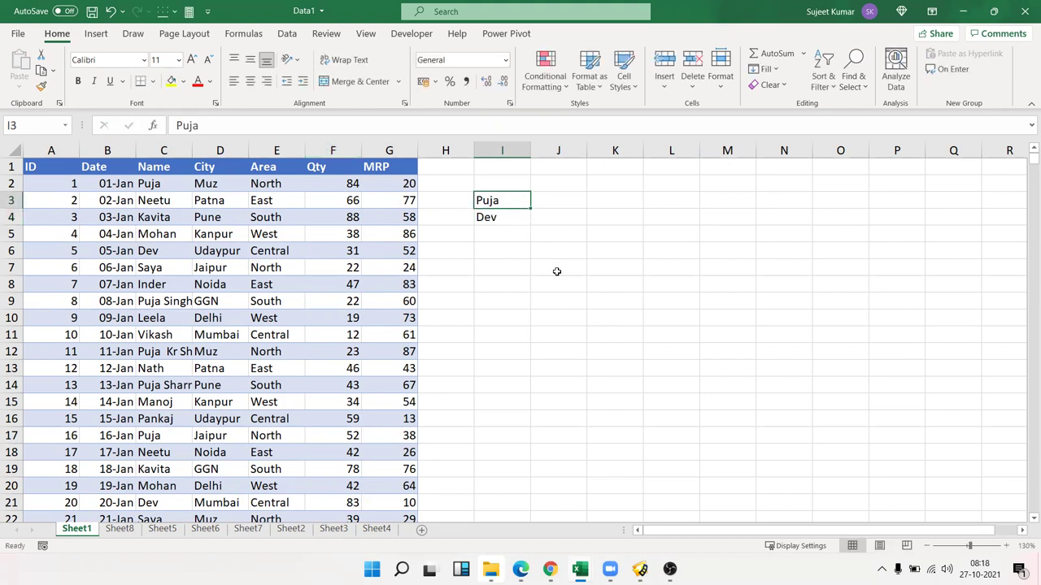
pyautogui.keyDown('ctrl'); pyautogui.scroll(3, 558, 272); pyautogui.keyUp('ctrl')
pyautogui.scroll(2, 592, 236)
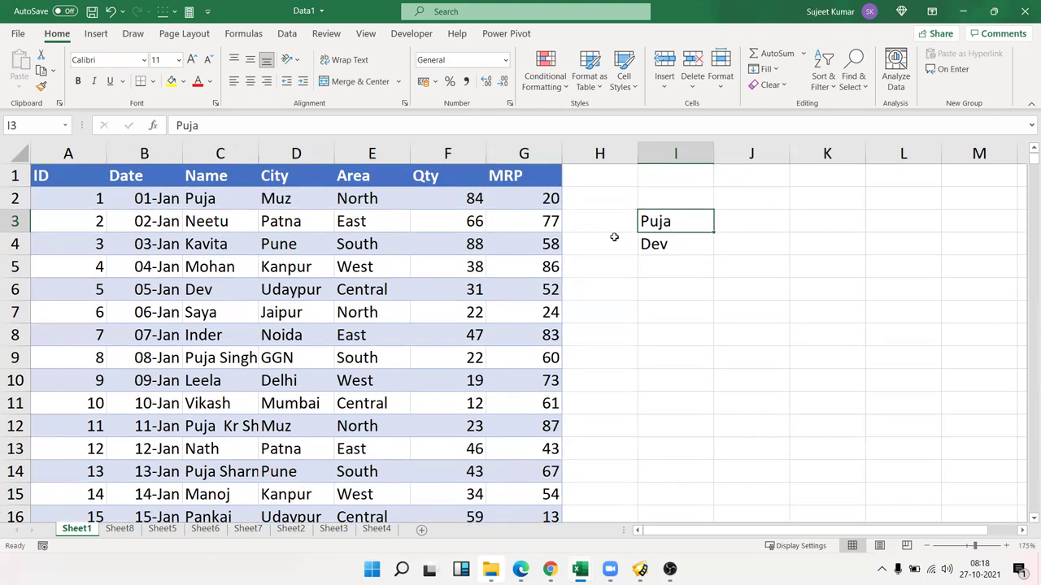
pyautogui.keyDown('ctrl'); pyautogui.scroll(1, 614, 237); pyautogui.keyUp('ctrl')
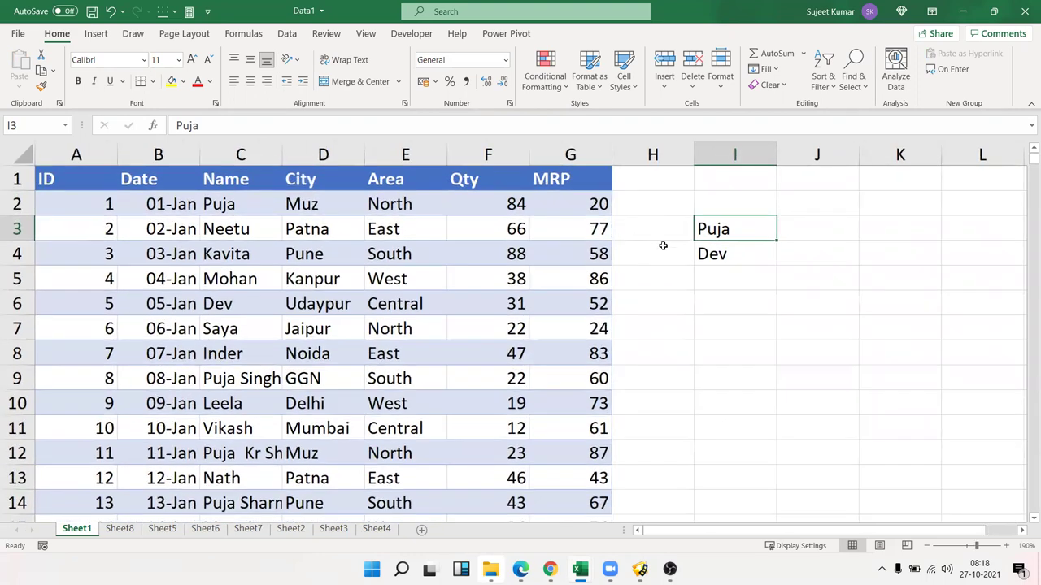
# - Enter =SUMIF(C:C,I3,F:F) in J3, totalling Puja's Qty as 2658
pyautogui.click(810, 234)
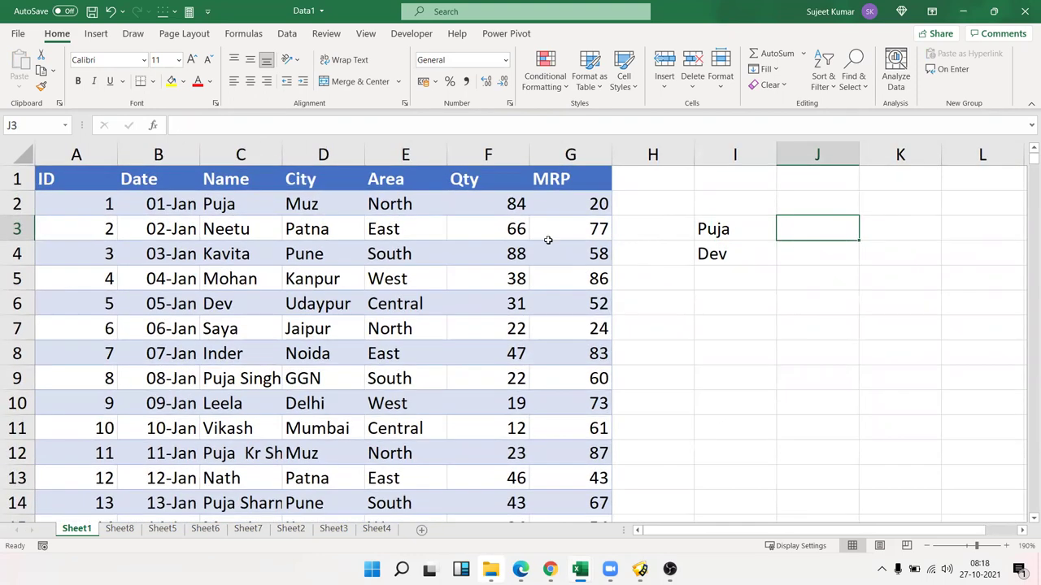
pyautogui.press('F2')
pyautogui.write('=sum')
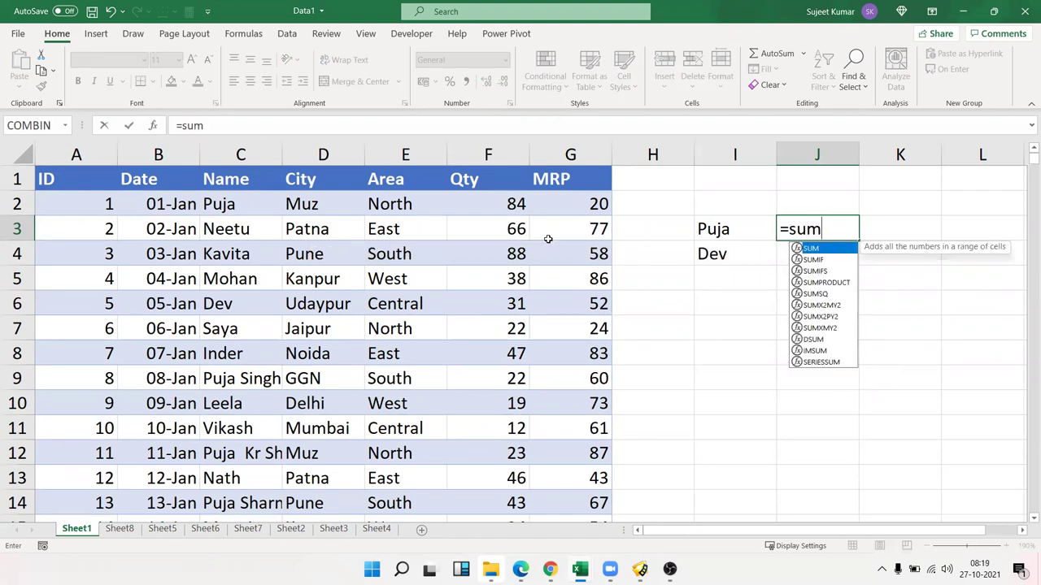
pyautogui.press('Down')
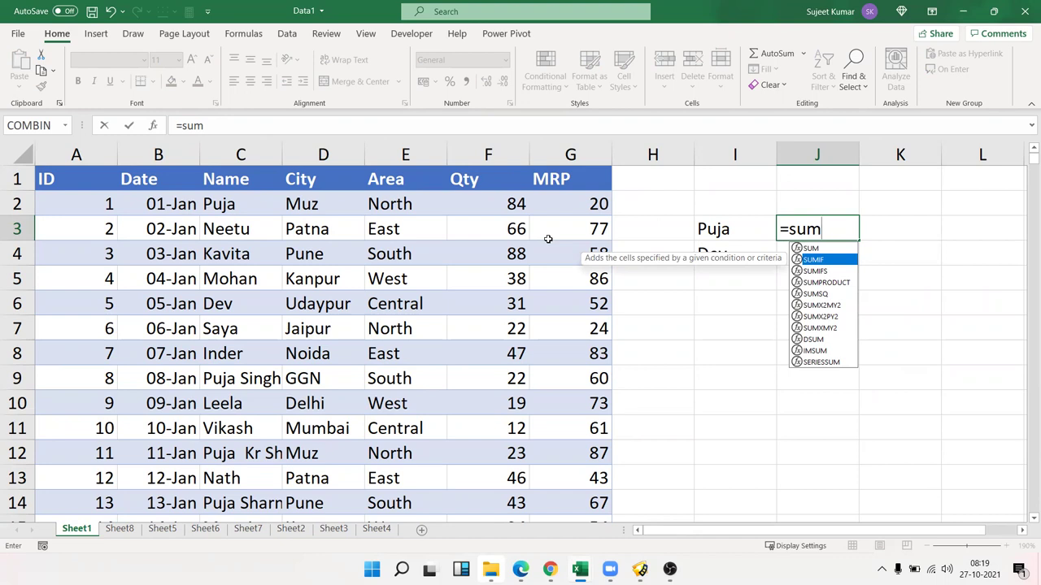
pyautogui.press('Tab')
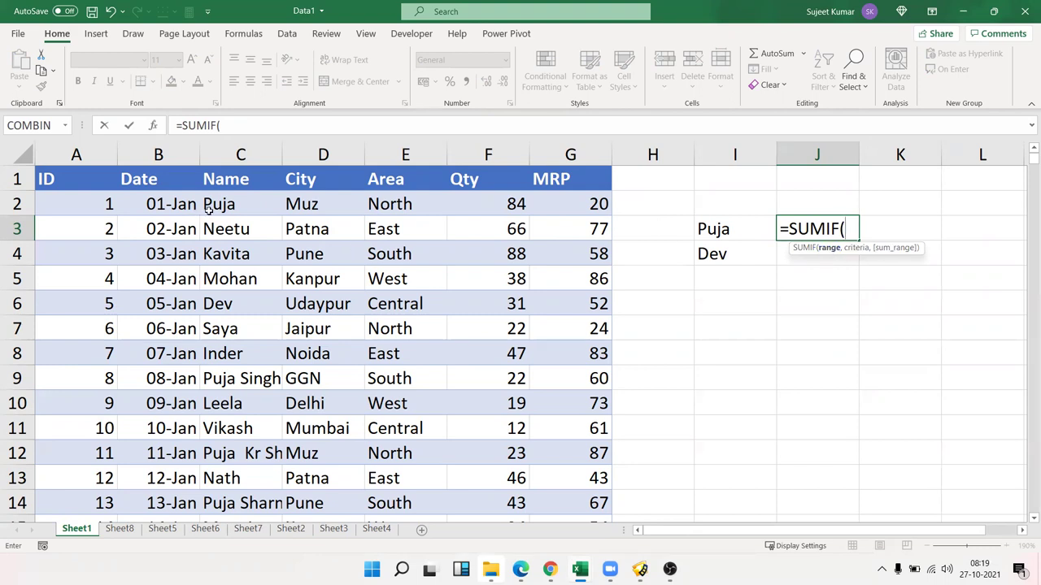
pyautogui.click(238, 155)
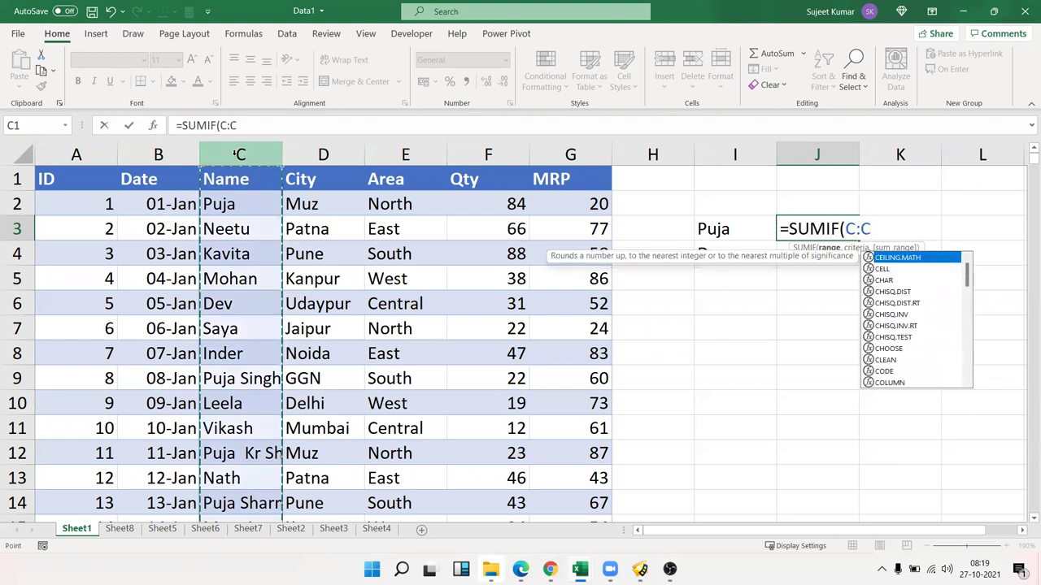
pyautogui.write(',')
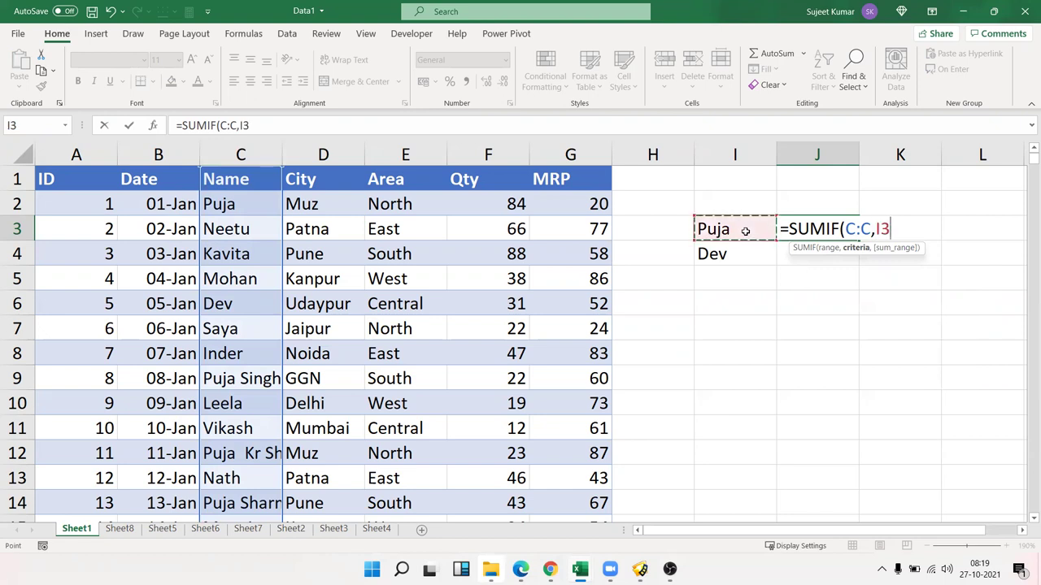
pyautogui.write(',')
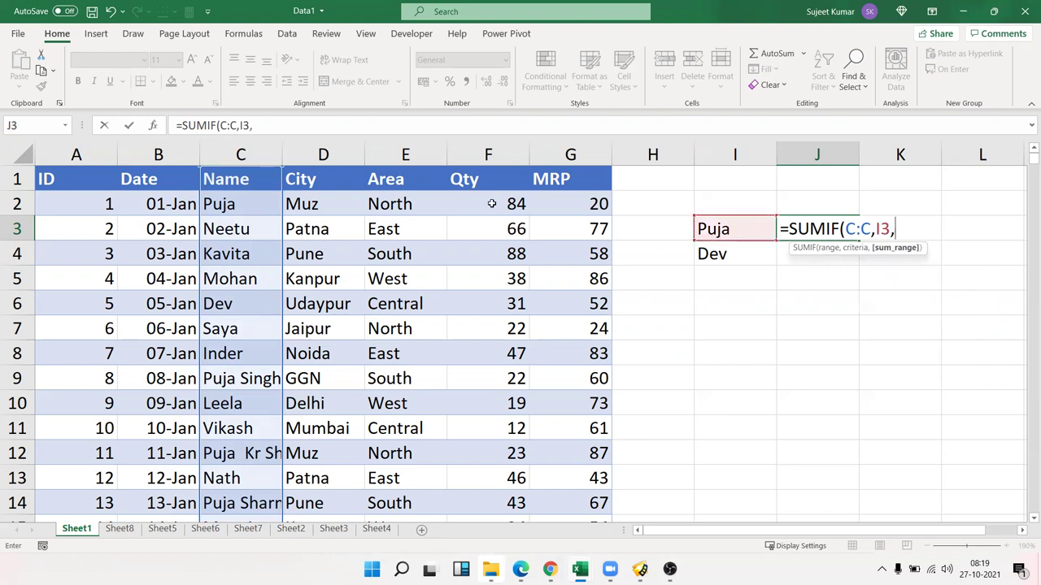
pyautogui.click(492, 155)
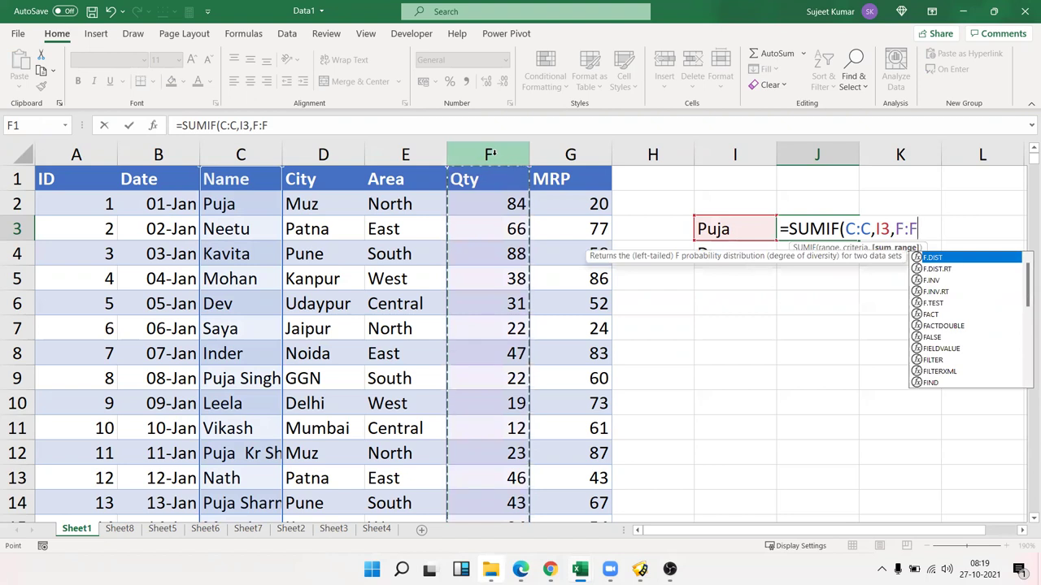
pyautogui.press('Return')
pyautogui.press('Up')
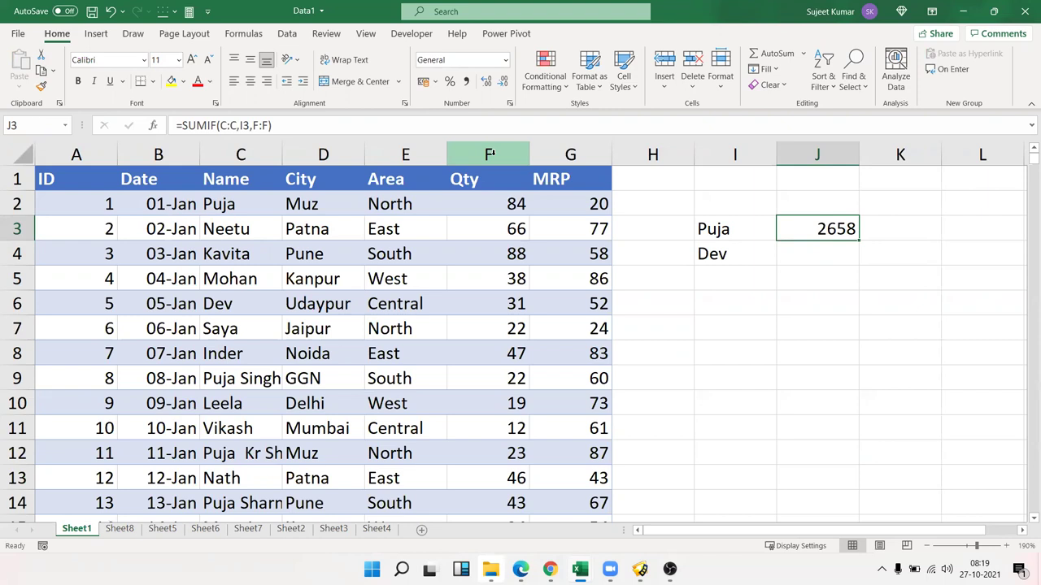
# - Enter =SUMIF(C:C,I4,F:F) in J4, totalling Dev's Qty as 2348
pyautogui.click(832, 244)
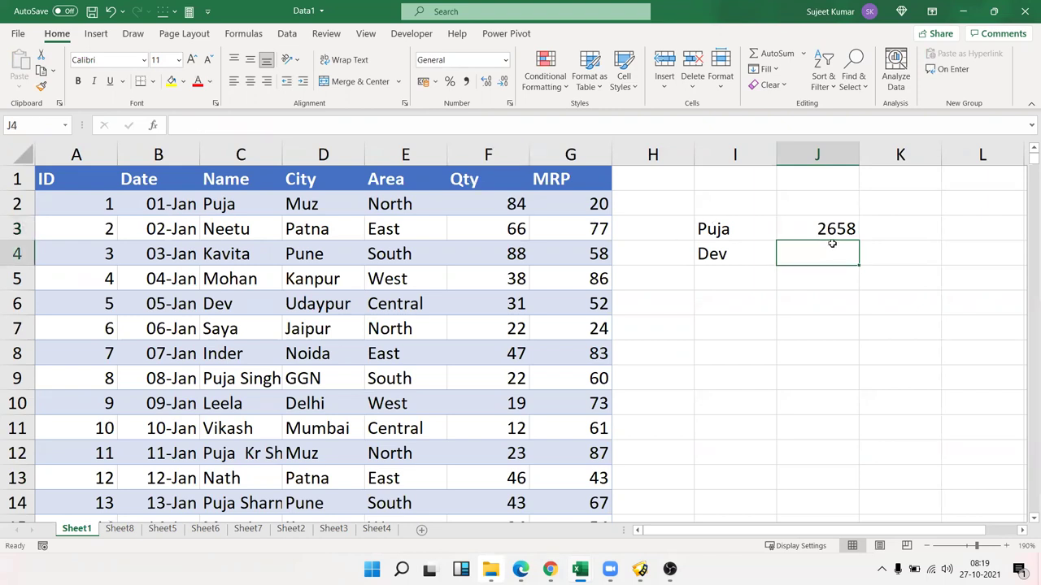
pyautogui.write('=sum')
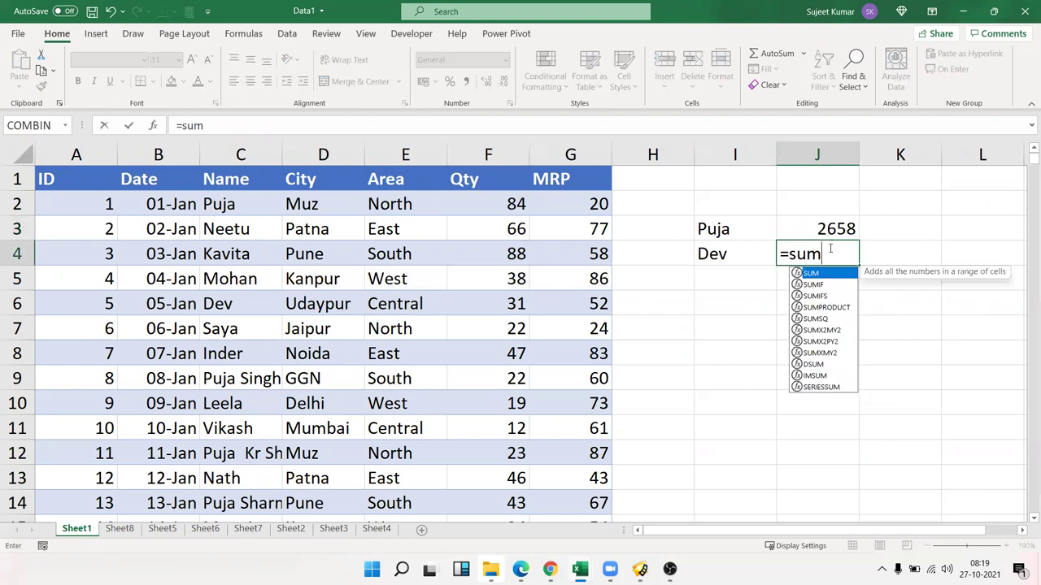
pyautogui.press('Down')
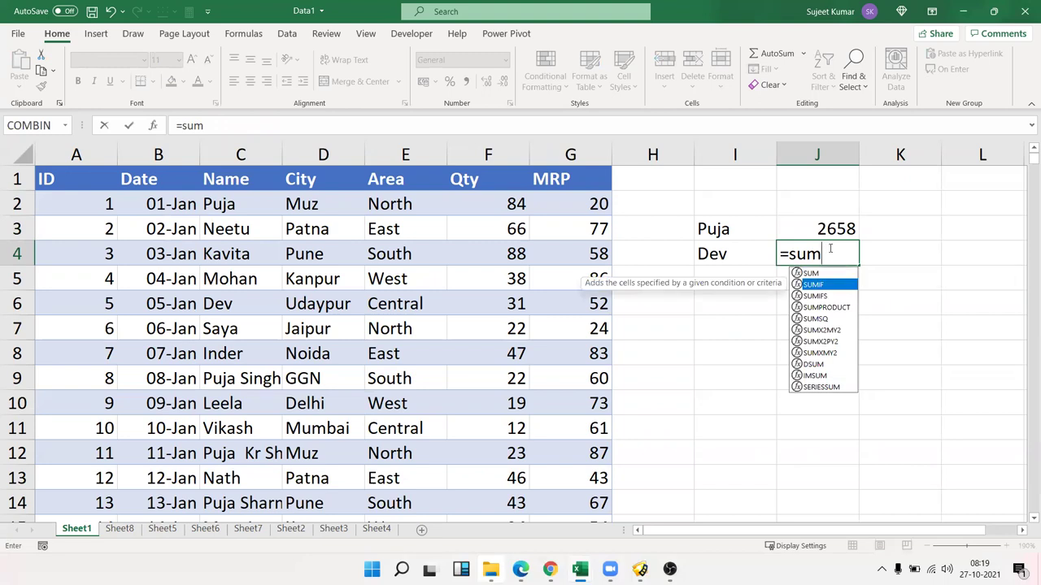
pyautogui.press('Tab')
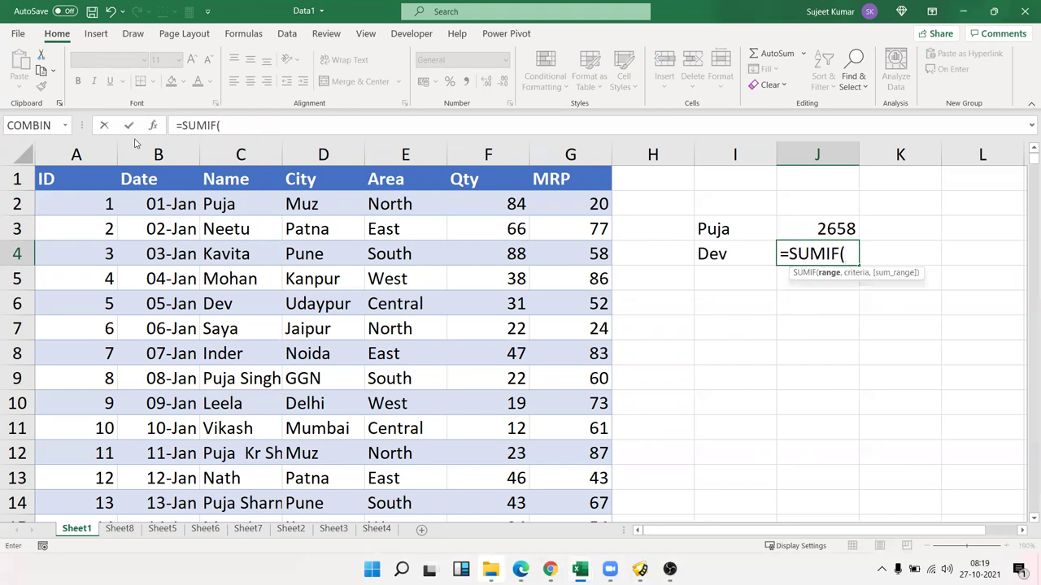
pyautogui.click(241, 154)
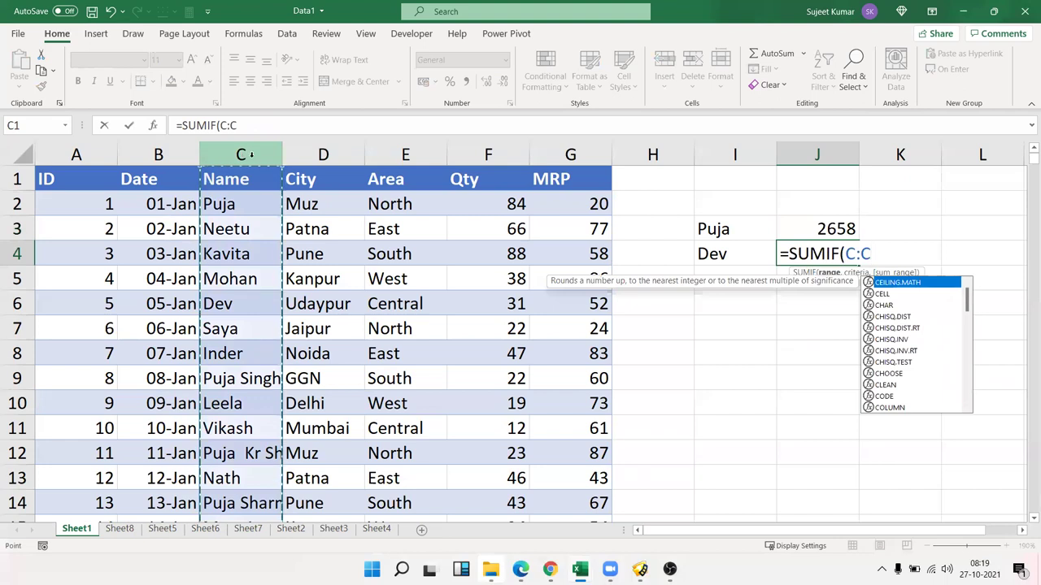
pyautogui.write(',')
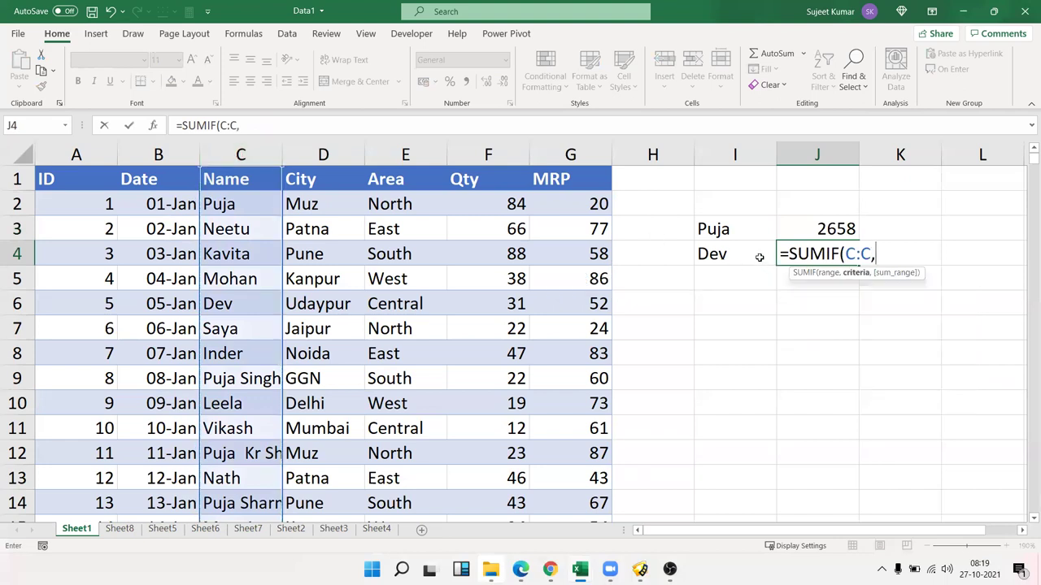
pyautogui.click(759, 256)
pyautogui.write(',')
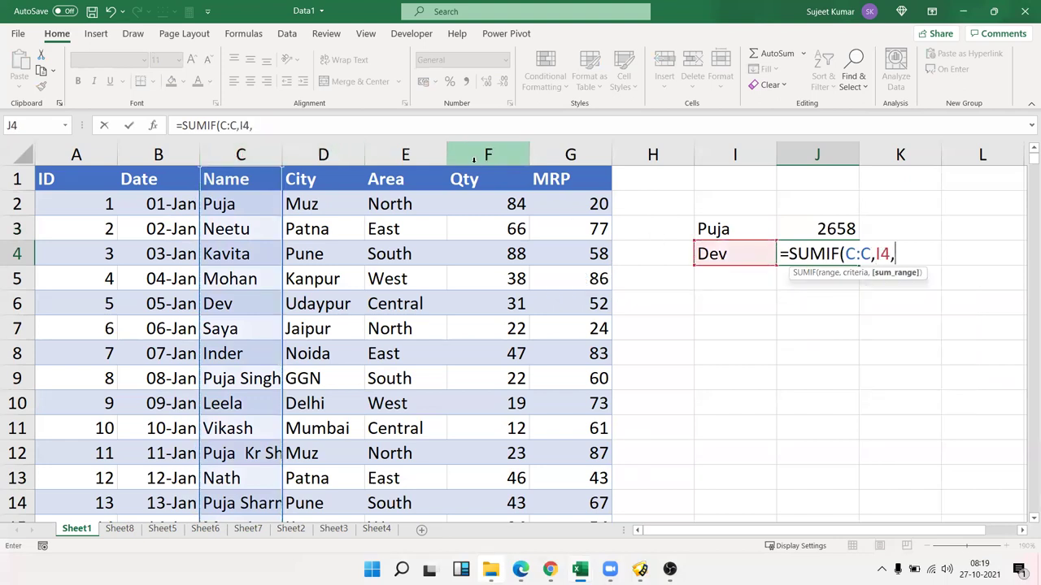
pyautogui.click(471, 156)
pyautogui.press('Return')
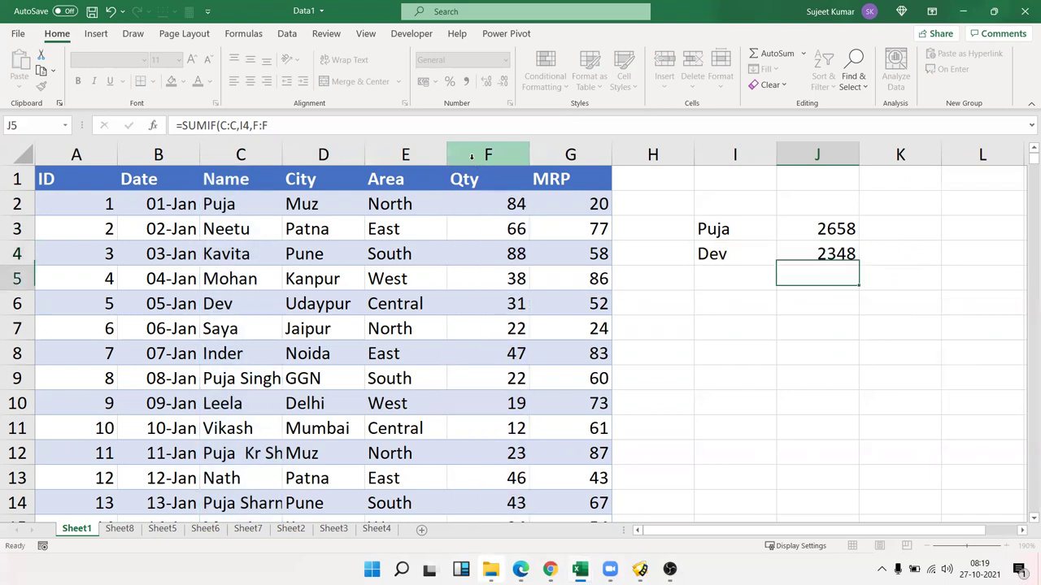
pyautogui.press('Up')
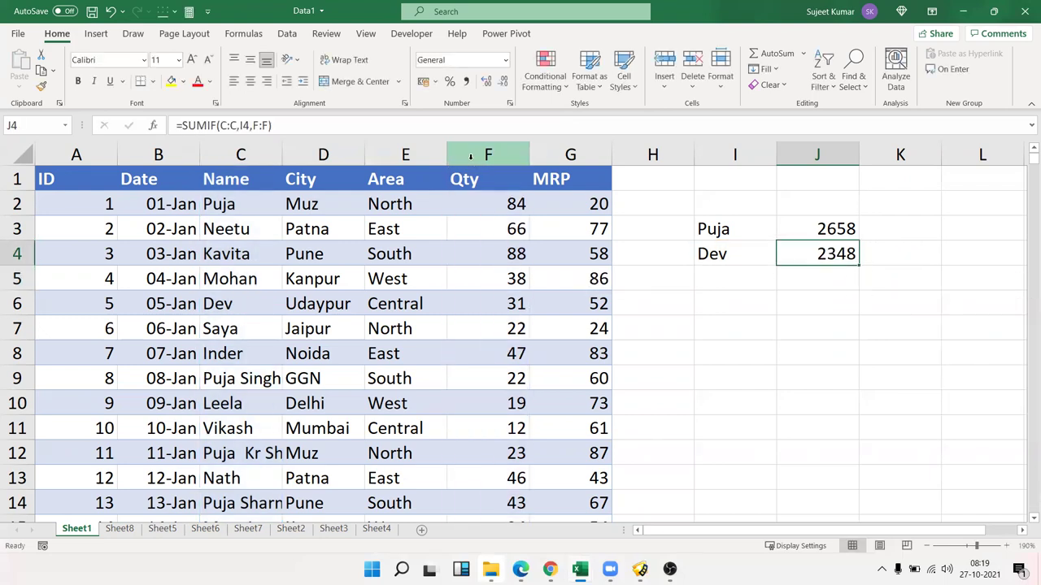
pyautogui.press('Down')
pyautogui.press('Down')
pyautogui.press('Left')
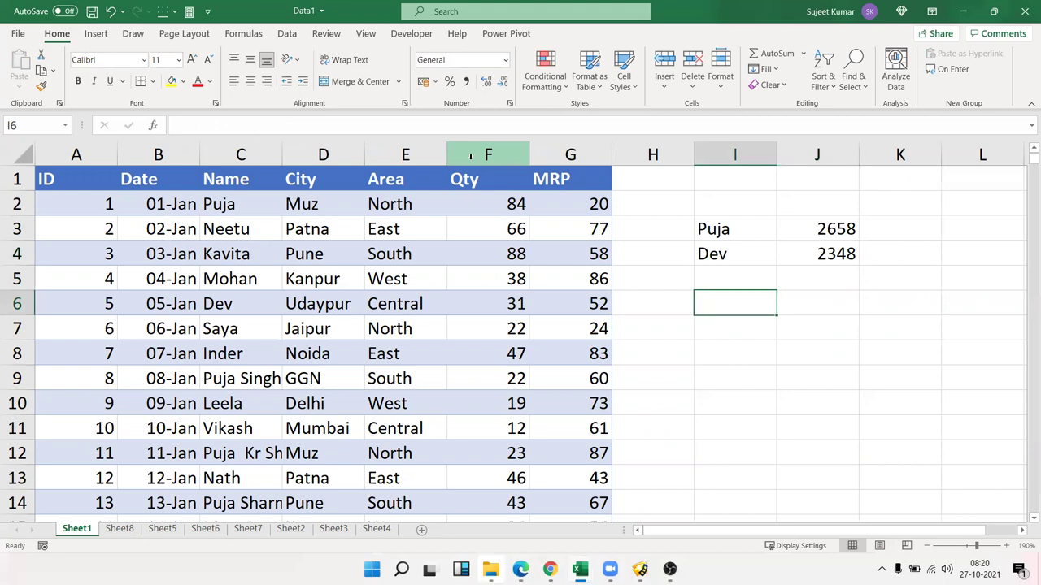
# - Type the criterion >50 in I6 and enter =SUMIF(C:C,I6) in J6
pyautogui.write('>50')
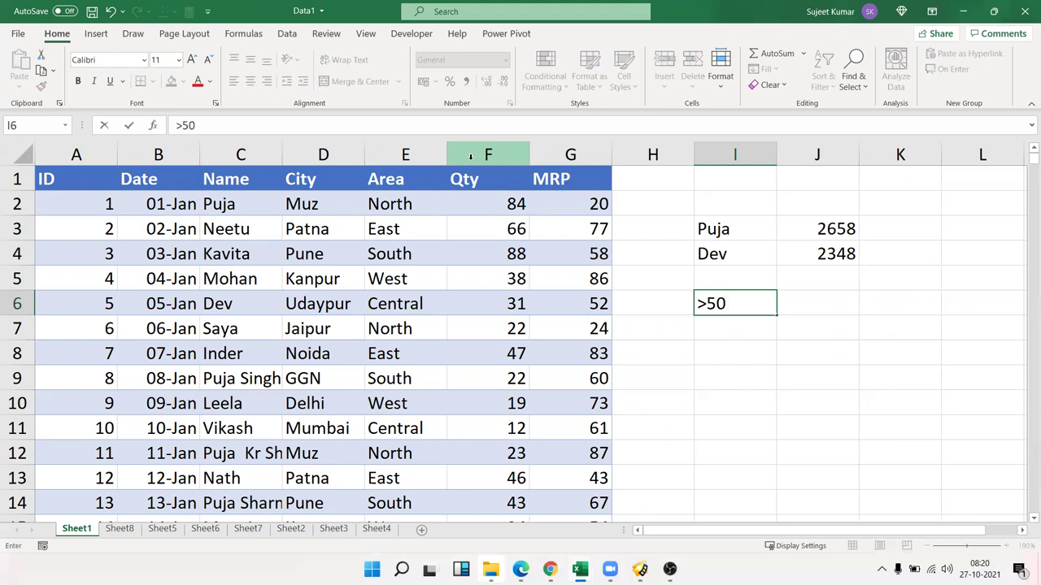
pyautogui.press('Return')
pyautogui.press('Up')
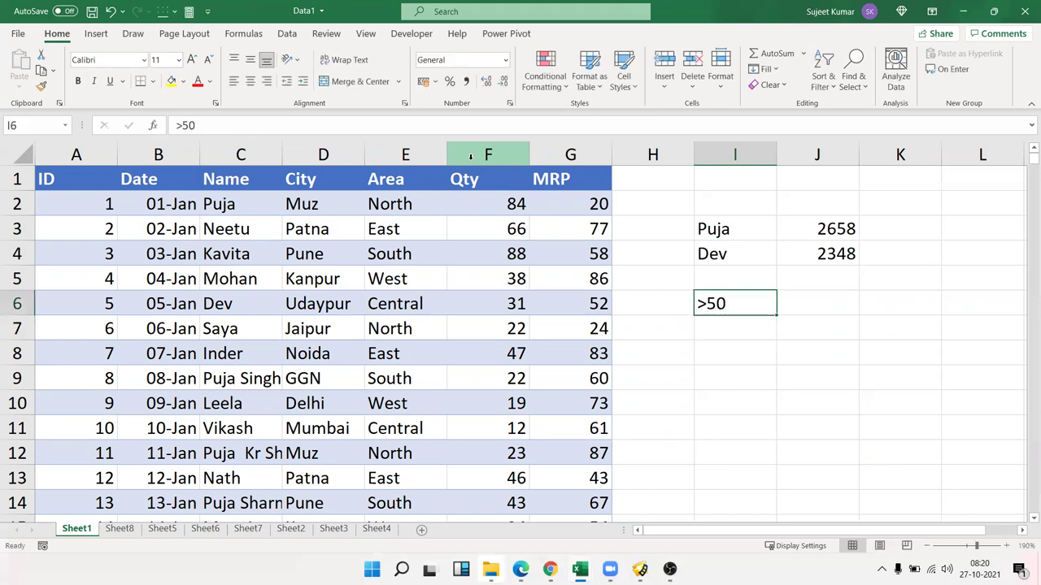
pyautogui.press('Right')
pyautogui.write('=sum')
pyautogui.press('Down')
pyautogui.press('Down')
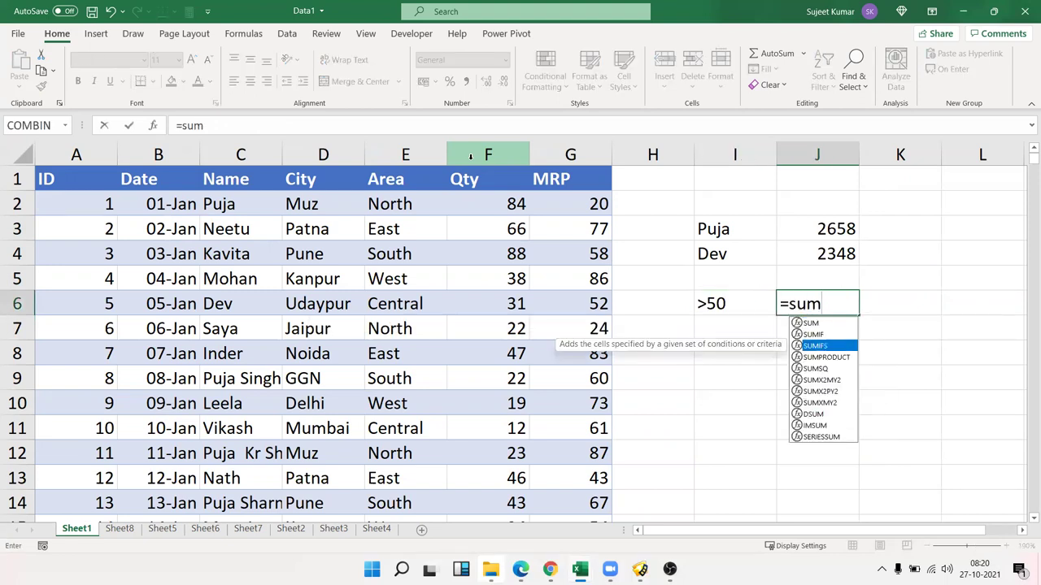
pyautogui.press('Up')
pyautogui.press('Tab')
pyautogui.press('Left')
pyautogui.press('Left')
pyautogui.press('Left')
pyautogui.press('Left')
pyautogui.press('Left')
pyautogui.press('Left')
pyautogui.press('Left')
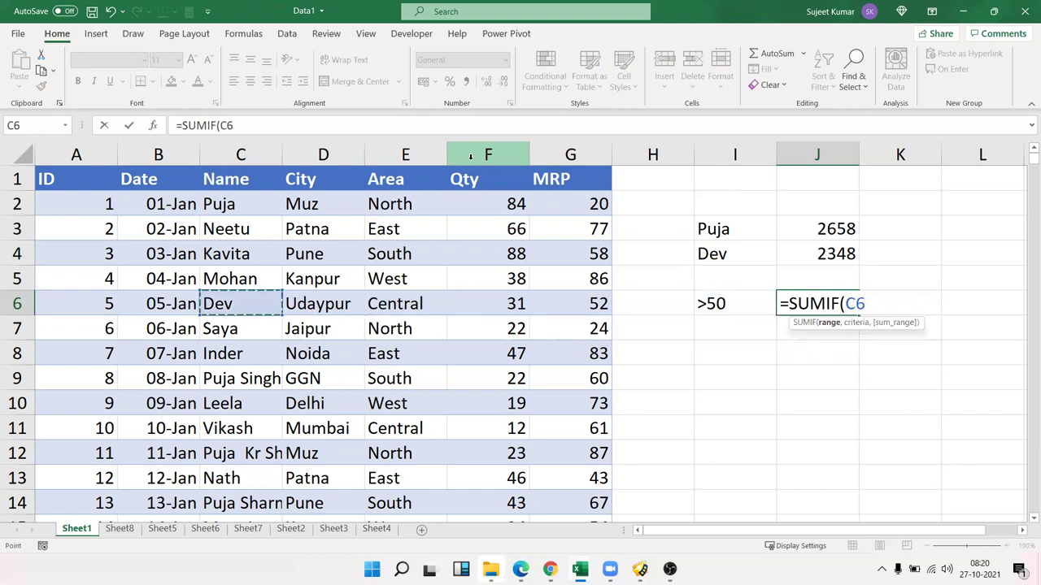
pyautogui.hotkey('ctrl', 'space')
pyautogui.write(',')
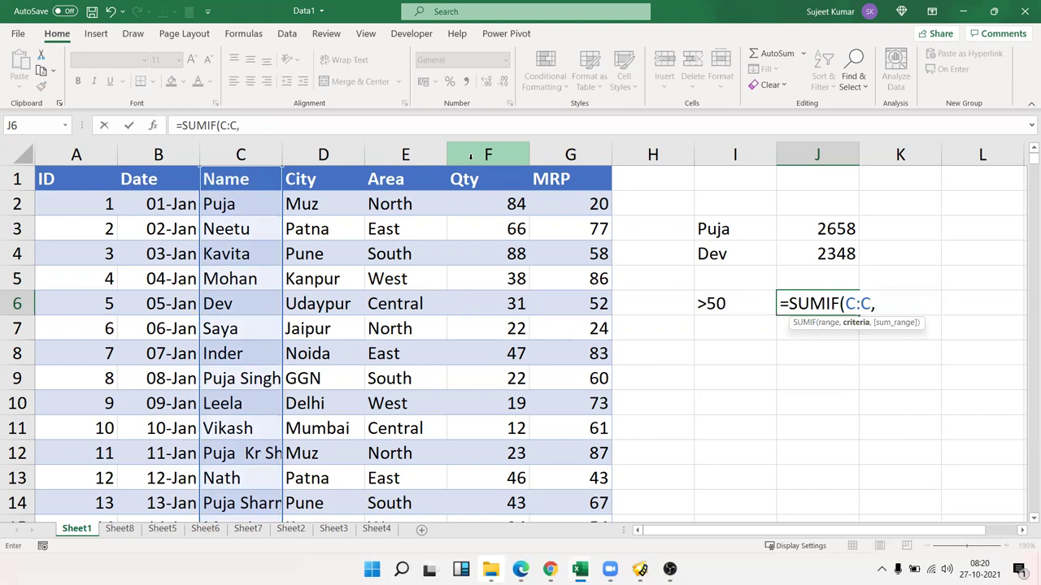
pyautogui.press('Left')
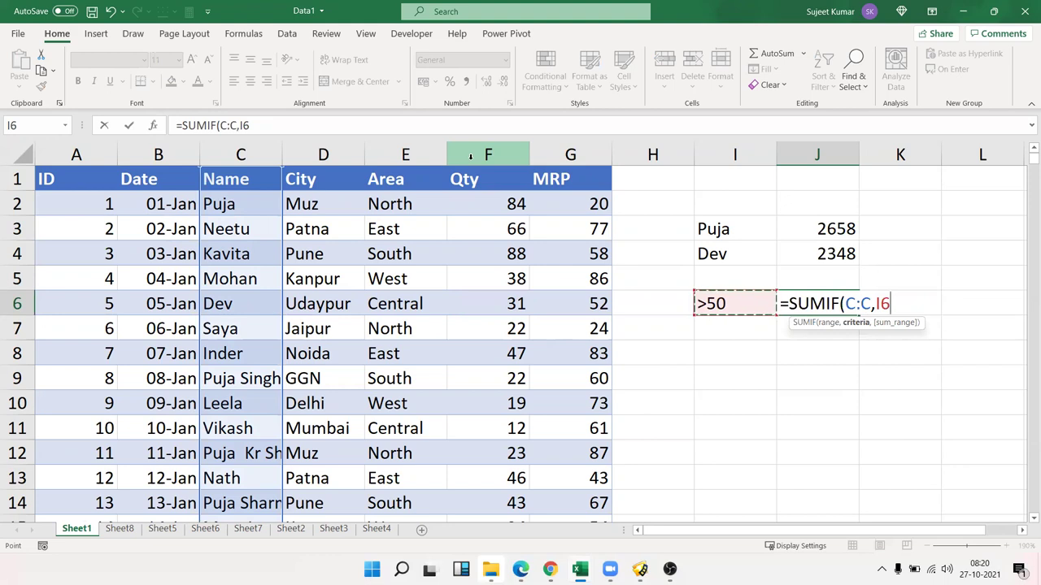
pyautogui.press('Return')
# - Move J6's range to column F, making =SUMIF(F:F,I6) show 24350
pyautogui.press('Up')
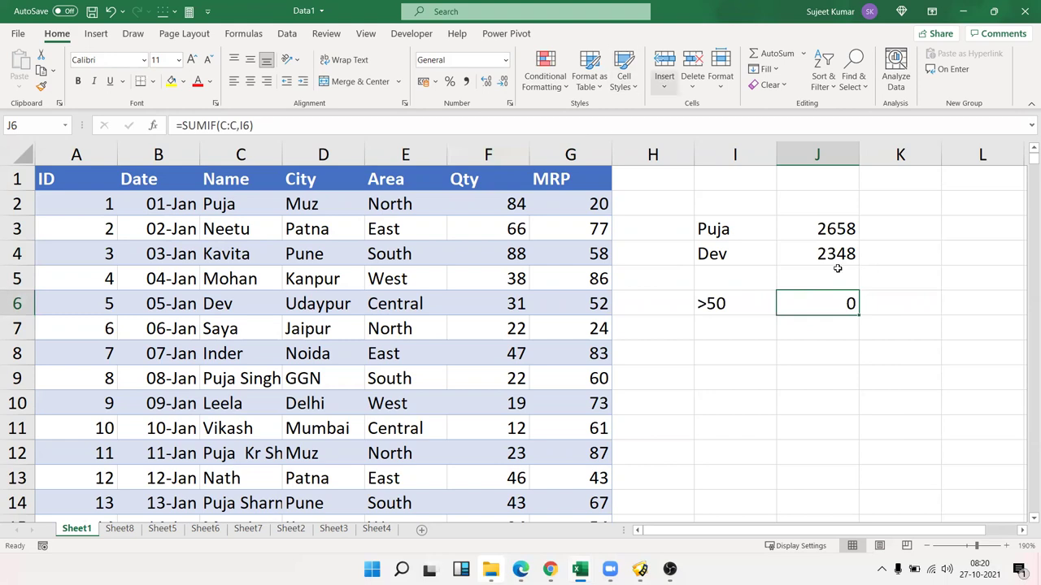
pyautogui.doubleClick(837, 307)
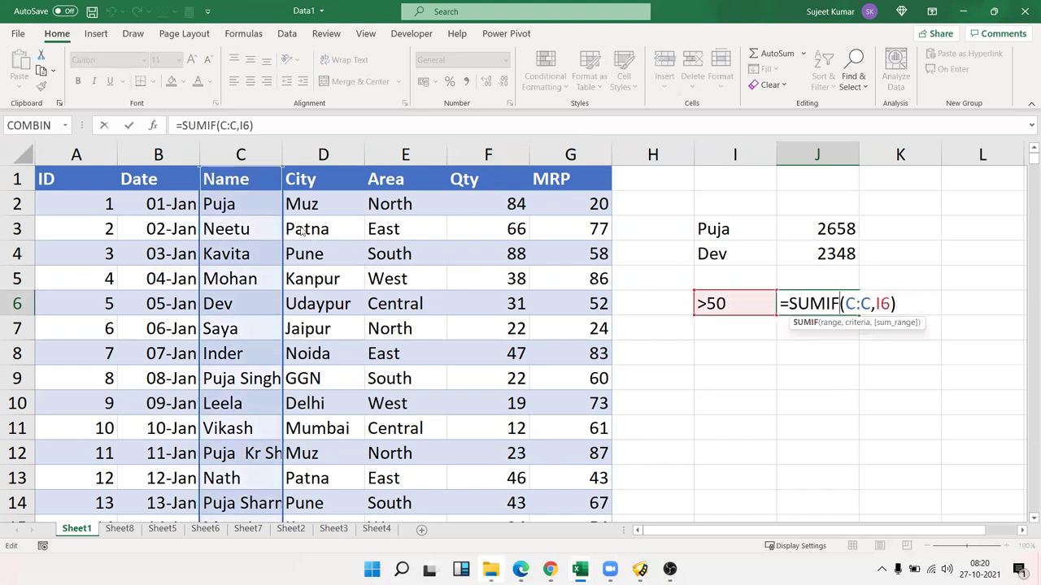
pyautogui.moveTo(284, 226); pyautogui.dragTo(467, 230)
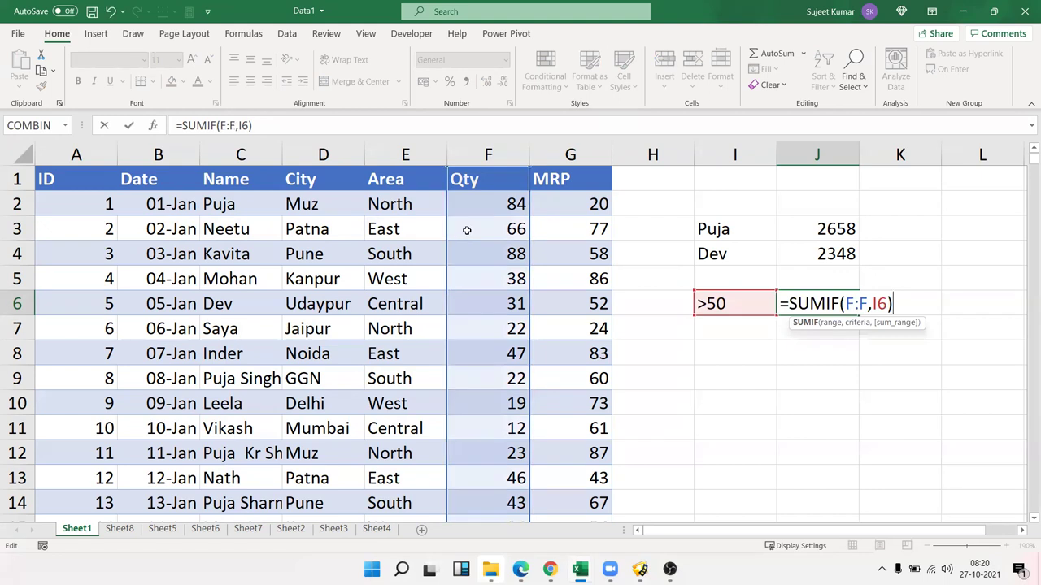
pyautogui.press('Return')
pyautogui.press('Up')
# - Fill I7:I12 with the operators >, <, >=, <=, <> and then ???
pyautogui.press('Down')
pyautogui.press('Left')
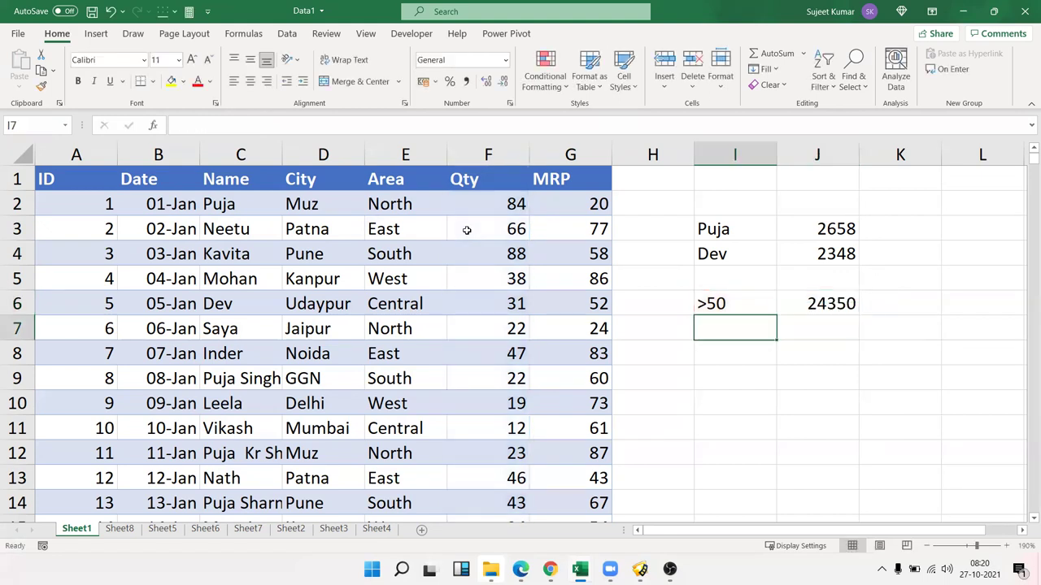
pyautogui.write('>\\')
pyautogui.press('Return')
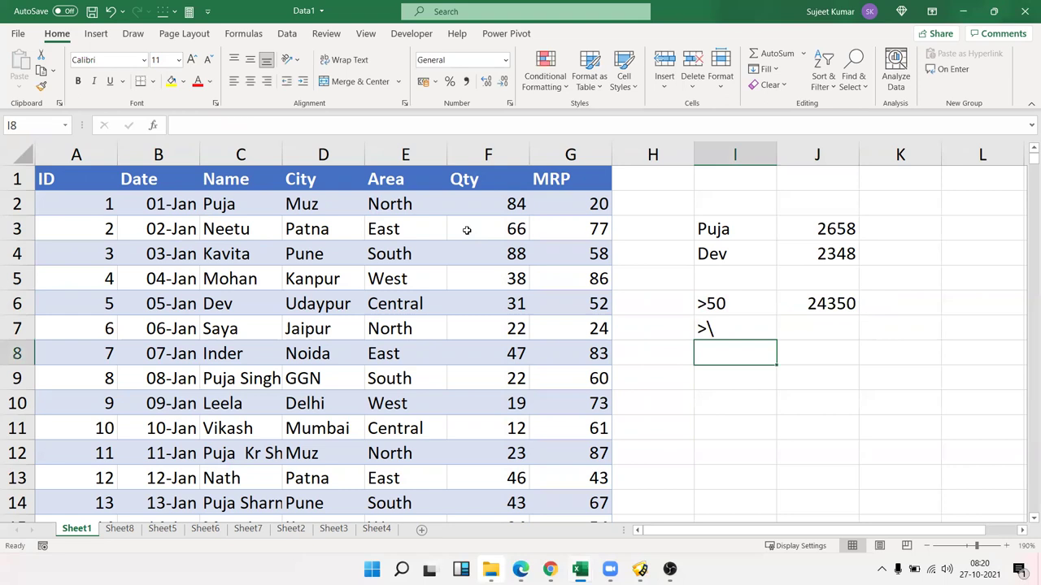
pyautogui.press('Up')
pyautogui.press('F2')
pyautogui.press('BackSpace')
pyautogui.press('Return')
pyautogui.write('<')
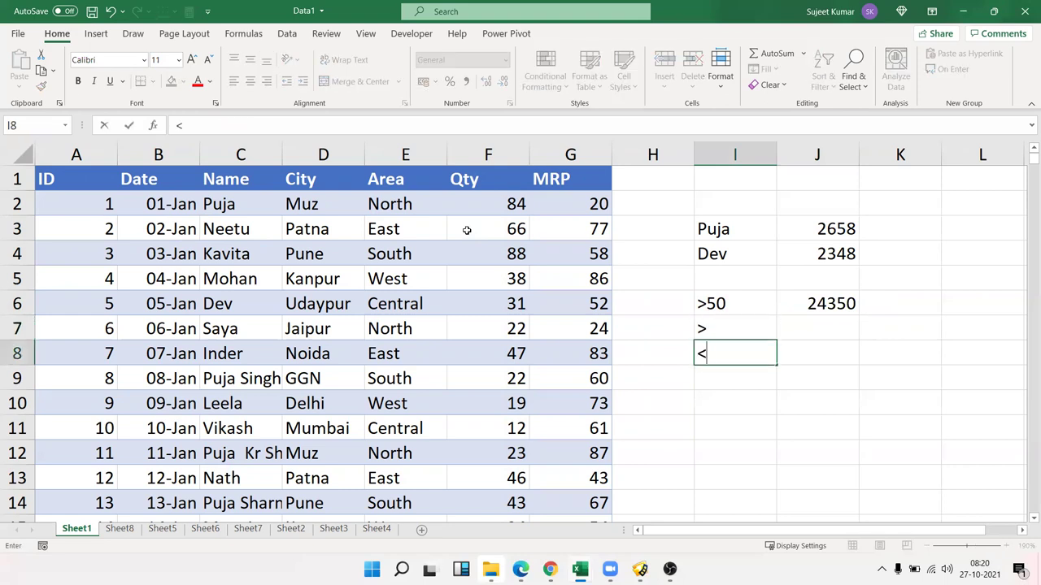
pyautogui.press('Return')
pyautogui.write('>=')
pyautogui.press('Return')
pyautogui.write('<=')
pyautogui.press('Return')
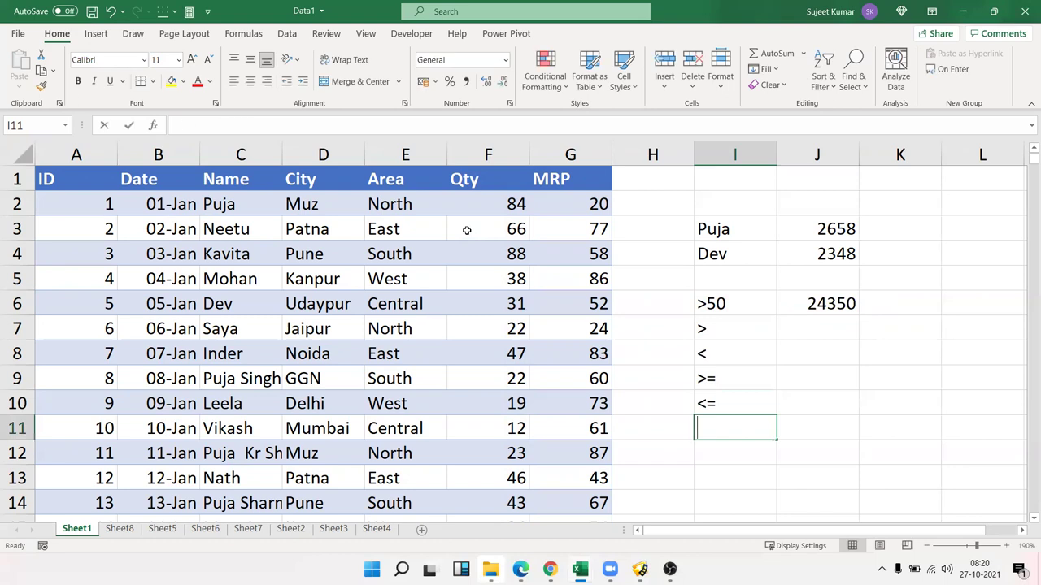
pyautogui.write('<>')
pyautogui.press('Return')
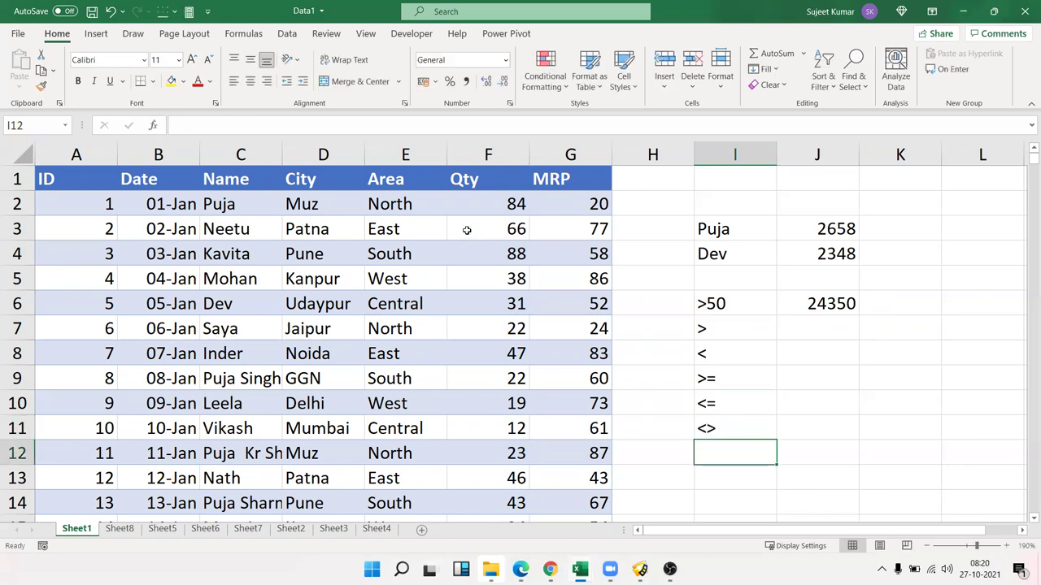
pyautogui.write('???')
pyautogui.press('Tab')
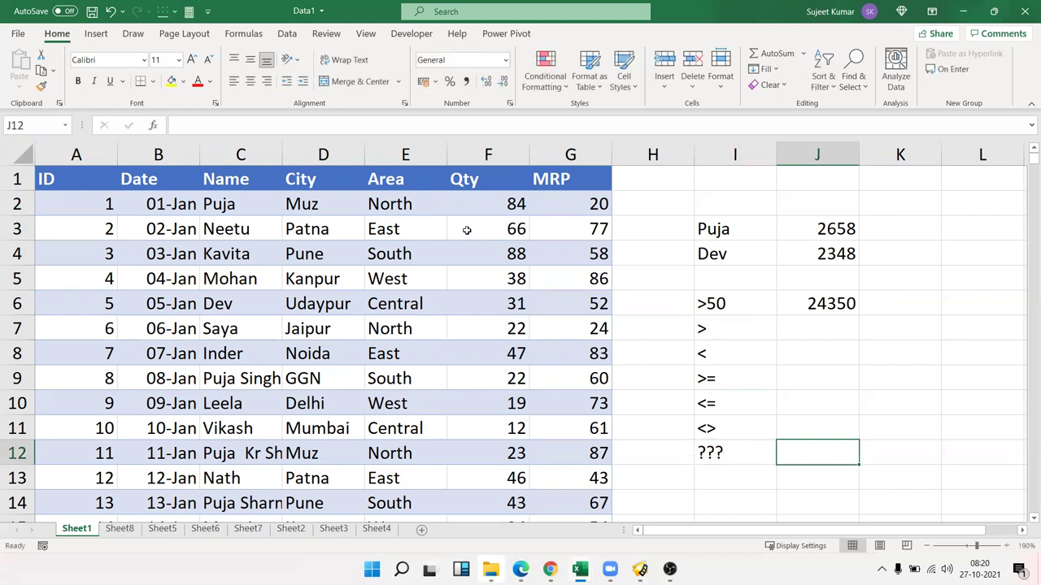
# - Enter =SUMIF(C:C,I12,F:F) in J12, returning 2348
pyautogui.write('=sum')
pyautogui.press('Down')
pyautogui.press('Up')
pyautogui.press('Tab')
pyautogui.press('Left')
pyautogui.press('Left')
pyautogui.press('Left')
pyautogui.press('Left')
pyautogui.press('Left')
pyautogui.press('Left')
pyautogui.press('Left')
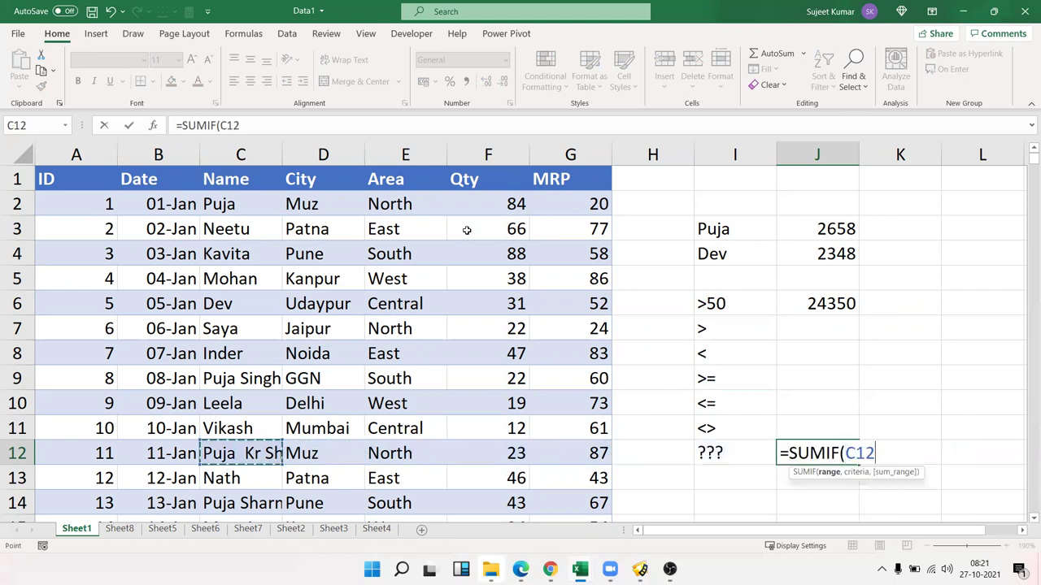
pyautogui.hotkey('ctrl', 'space')
pyautogui.write(',')
pyautogui.press('Left')
pyautogui.write(',')
pyautogui.press('Left')
pyautogui.press('Left')
pyautogui.press('Left')
pyautogui.press('Left')
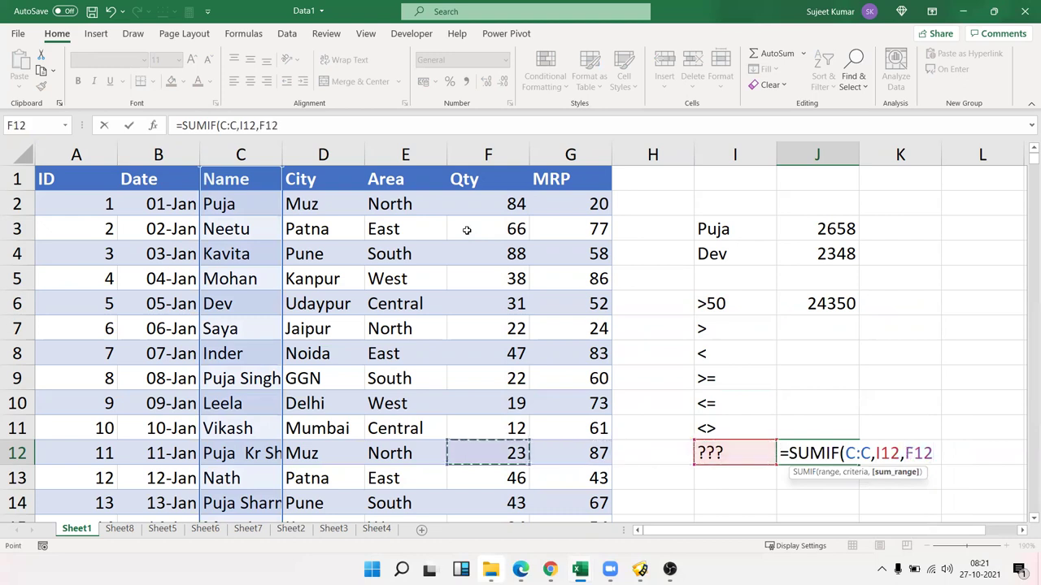
pyautogui.hotkey('ctrl', 'space')
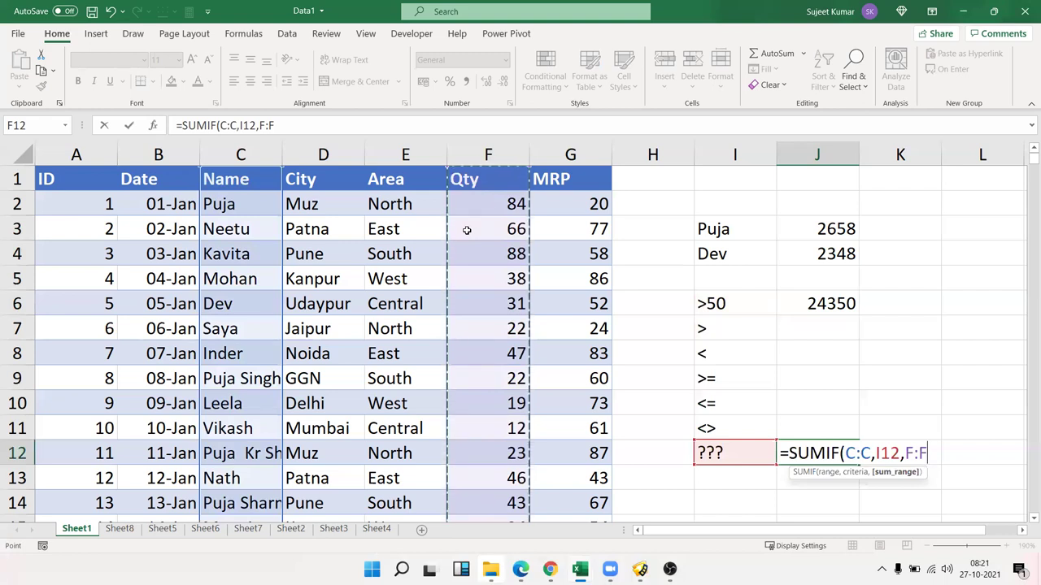
pyautogui.write(')')
pyautogui.press('Return')
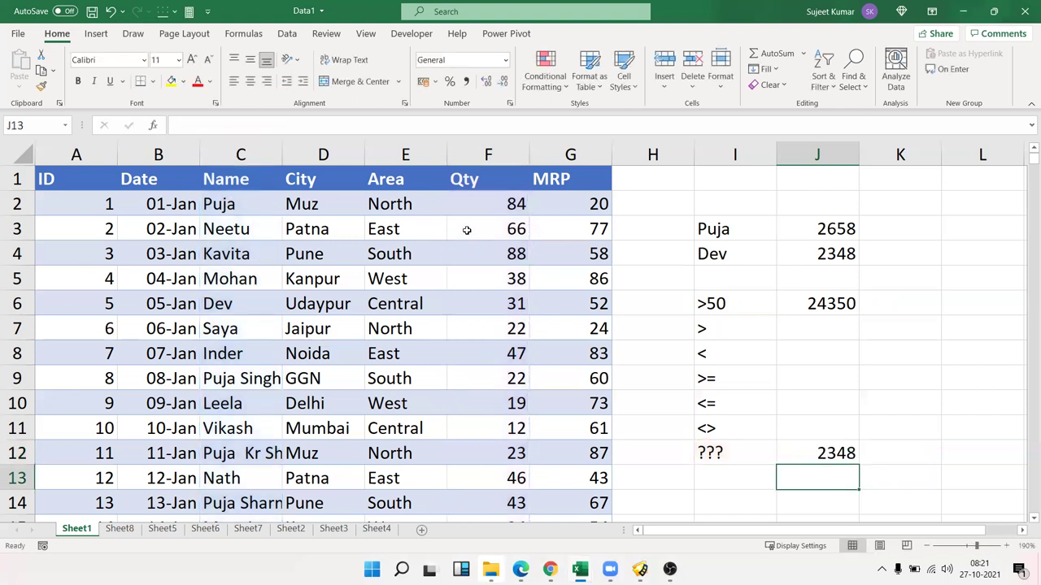
pyautogui.press('Up')
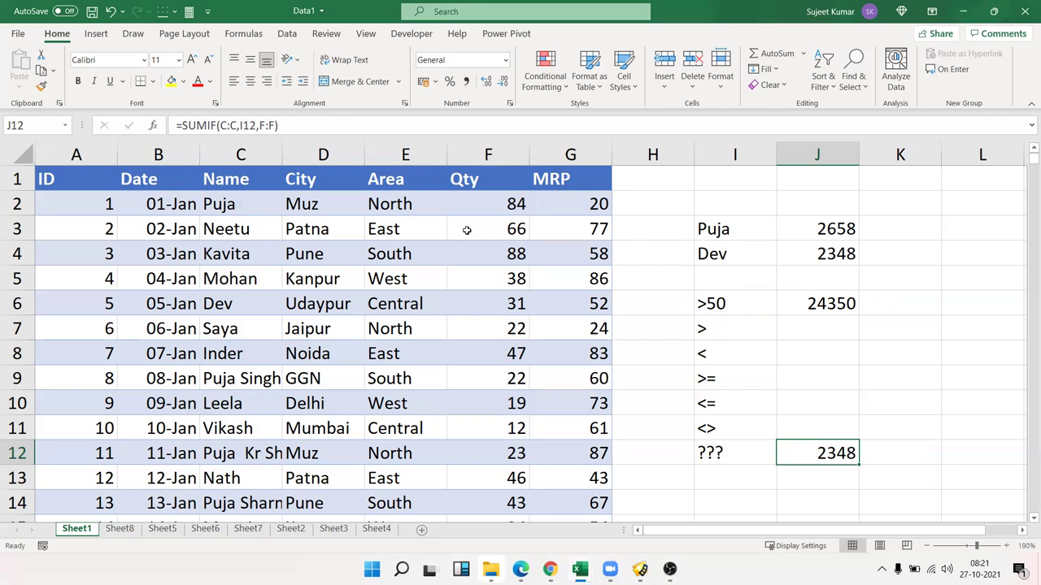
pyautogui.click(684, 370)
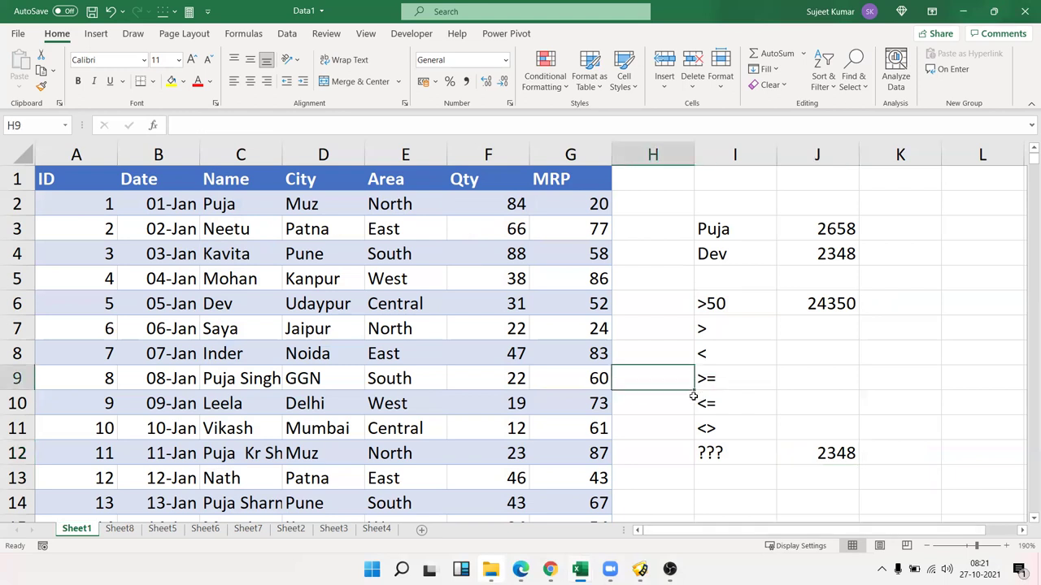
pyautogui.scroll(-1, 691, 390)
pyautogui.scroll(-2, 704, 396)
pyautogui.scroll(3, 704, 396)
pyautogui.keyDown('ctrl'); pyautogui.scroll(-2, 702, 389); pyautogui.keyUp('ctrl')
pyautogui.keyDown('ctrl'); pyautogui.scroll(-1, 702, 388); pyautogui.keyUp('ctrl')
pyautogui.click(632, 409)
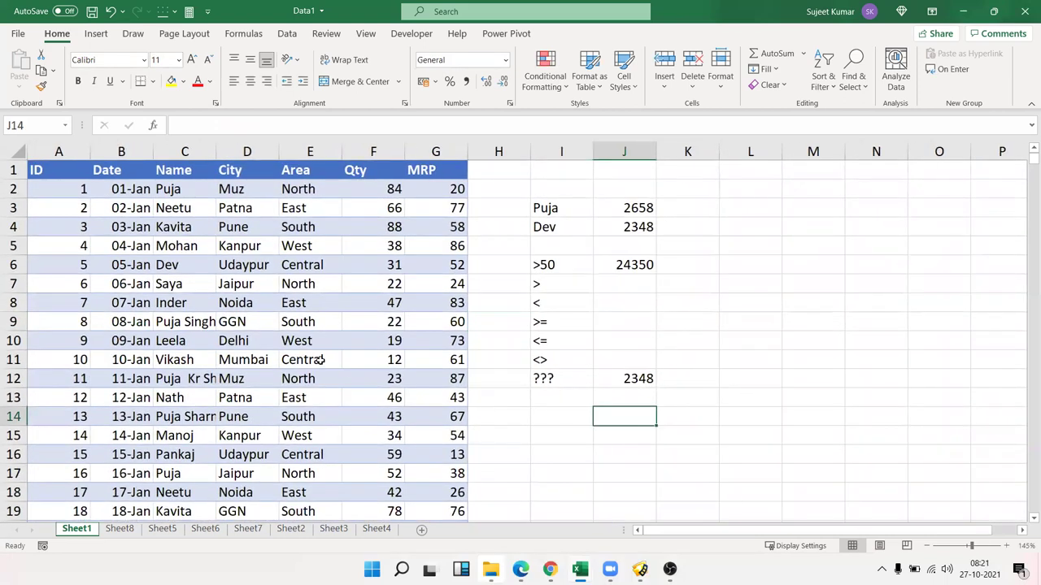
pyautogui.click(628, 378)
pyautogui.doubleClick(627, 378)
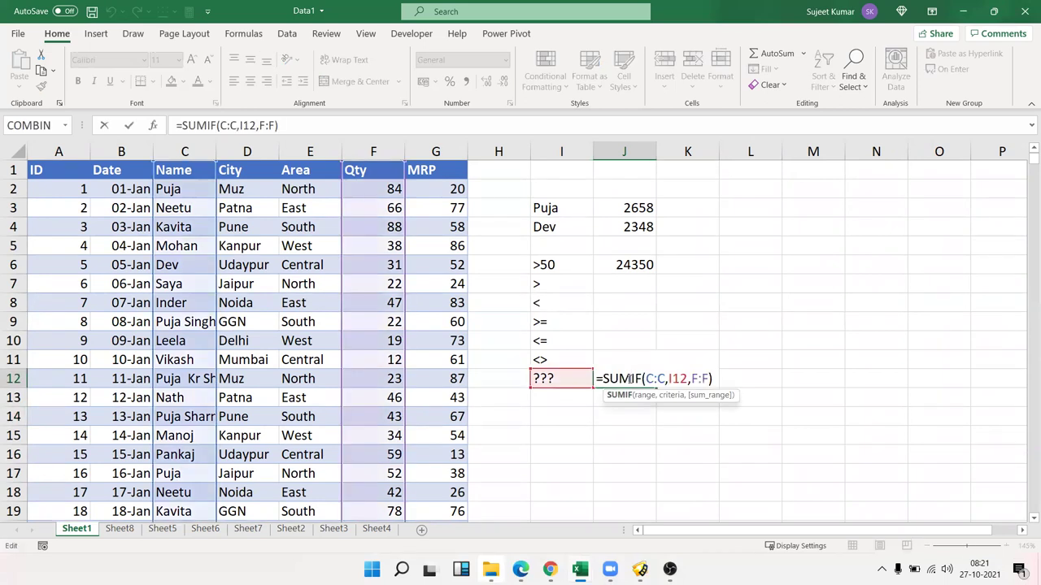
pyautogui.press('Escape')
pyautogui.moveTo(553, 378); pyautogui.dragTo(545, 269)
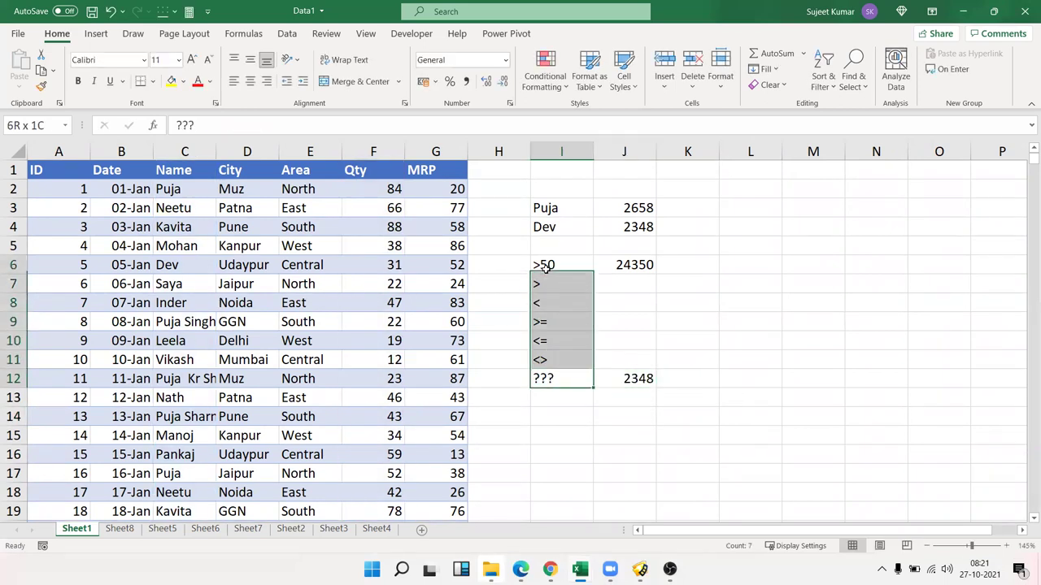
pyautogui.click(616, 268)
pyautogui.doubleClick(620, 265)
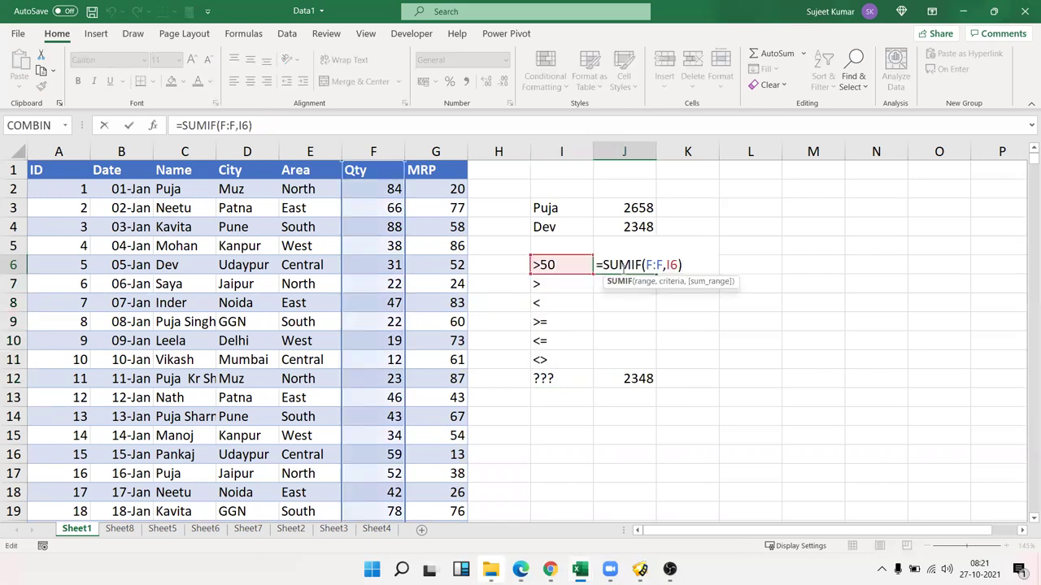
pyautogui.press('Escape')
pyautogui.click(635, 227)
pyautogui.doubleClick(636, 228)
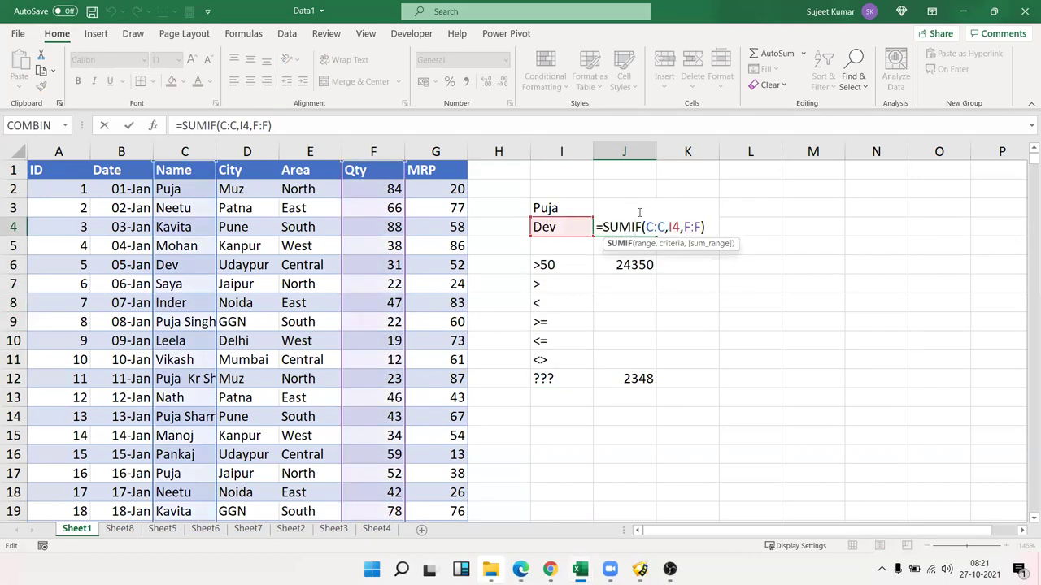
pyautogui.press('Escape')
pyautogui.click(568, 213)
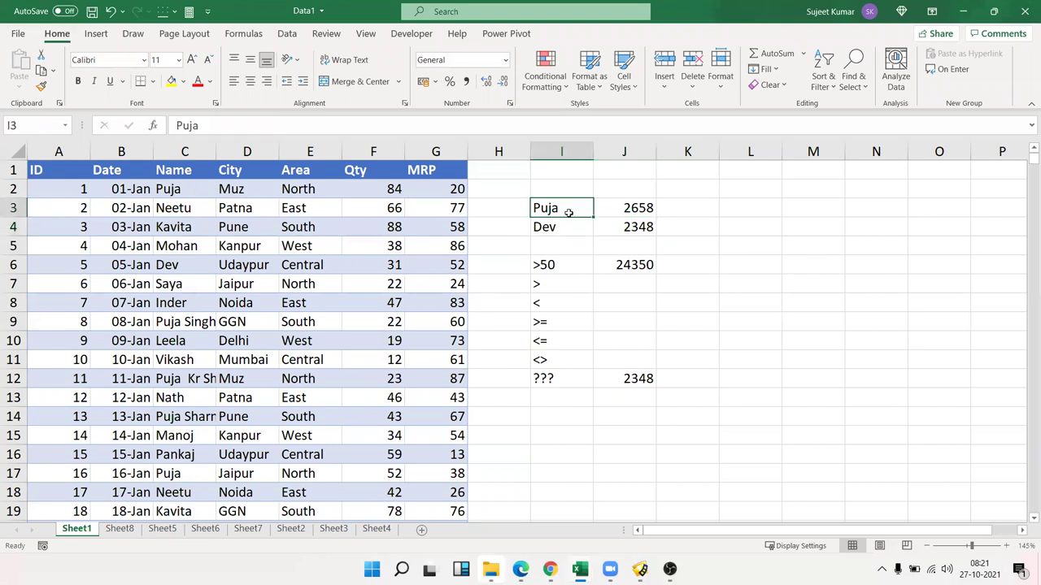
pyautogui.moveTo(569, 213); pyautogui.dragTo(554, 376)
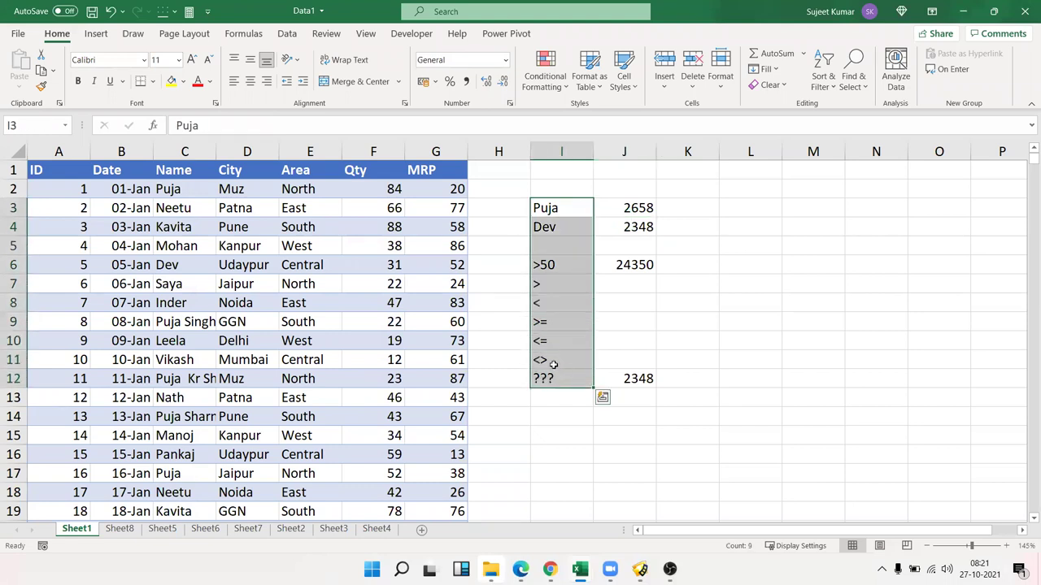
pyautogui.click(553, 429)
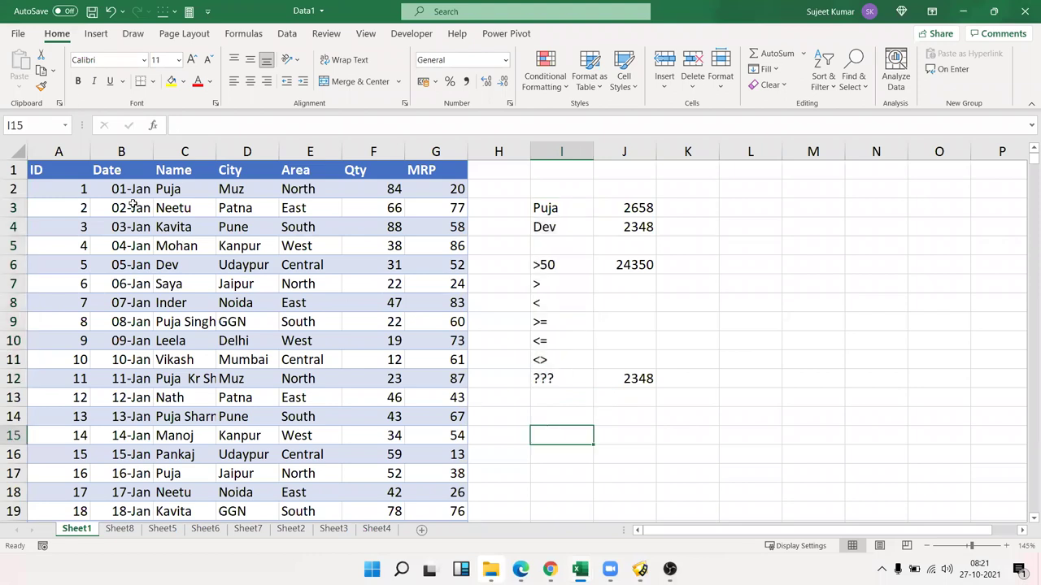
pyautogui.click(178, 192)
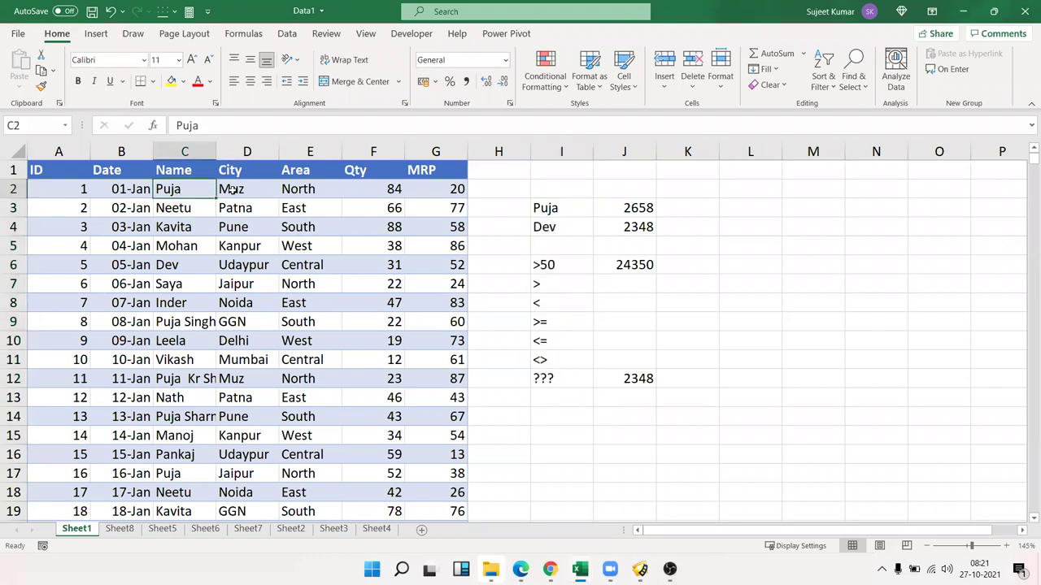
# - Copy Puja, Muz and North from C2:E2 into I14:K14
pyautogui.keyDown('ctrl'); pyautogui.click(232, 189); pyautogui.keyUp('ctrl')
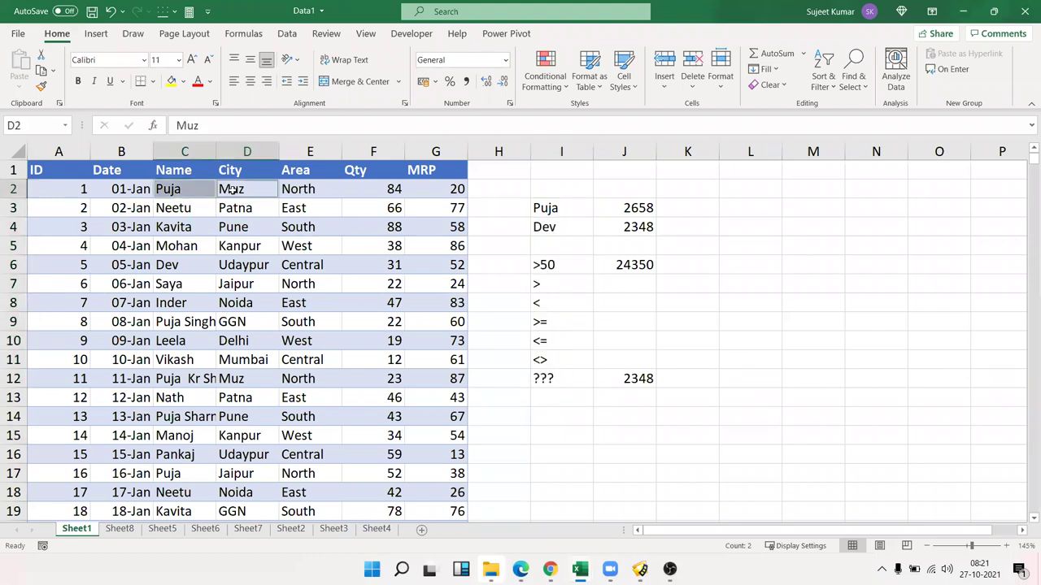
pyautogui.keyDown('ctrl'); pyautogui.click(294, 187); pyautogui.keyUp('ctrl')
pyautogui.hotkey('ctrl', 'c')
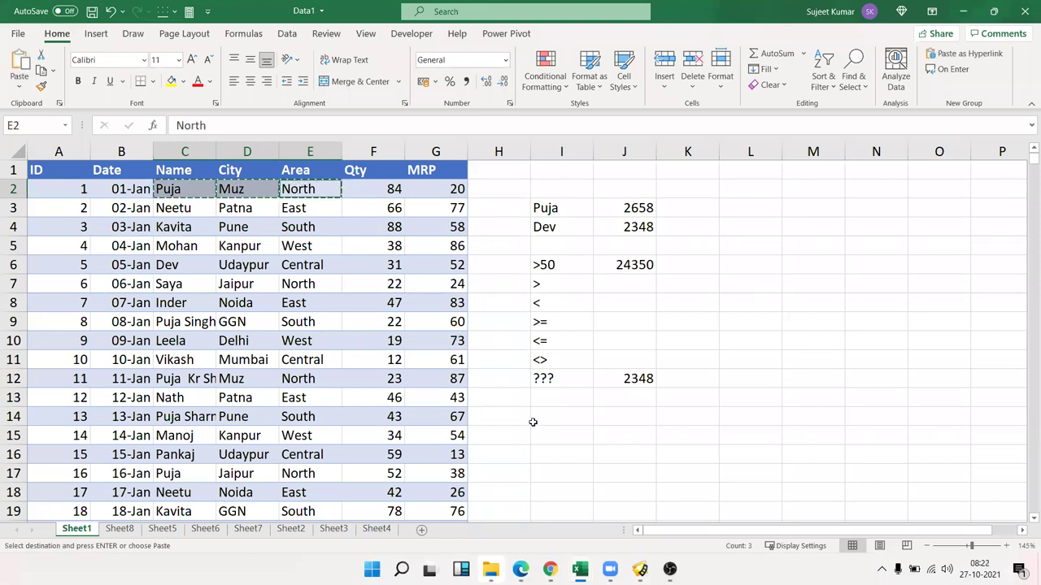
pyautogui.click(534, 417)
pyautogui.hotkey('ctrl', 'v')
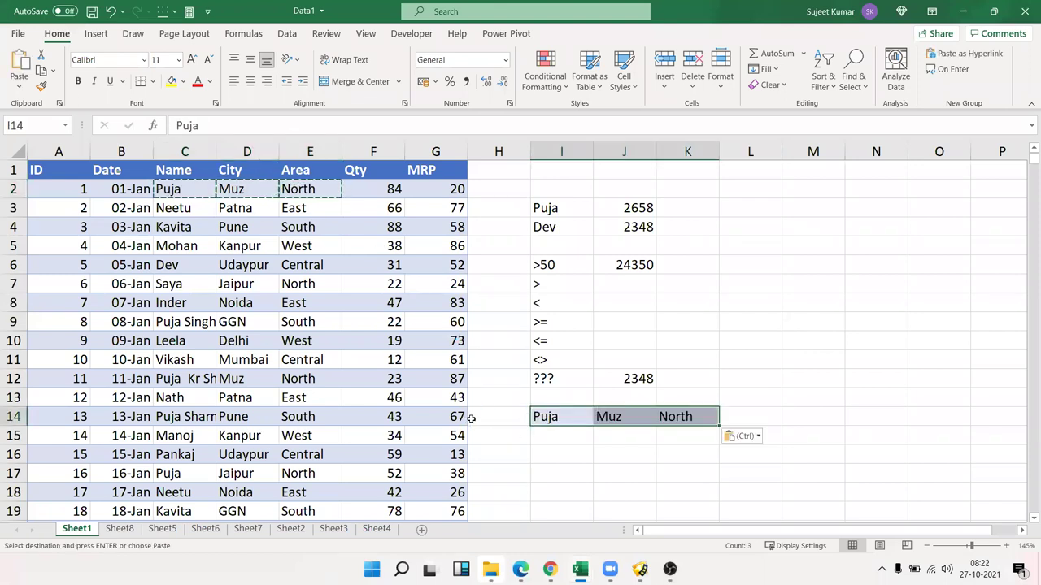
pyautogui.click(614, 416)
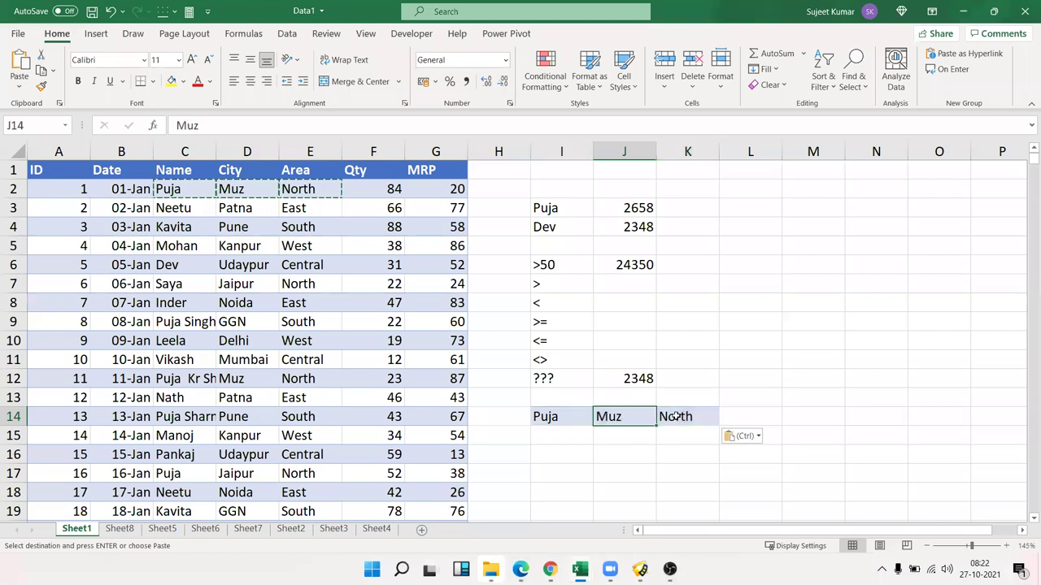
pyautogui.click(677, 416)
# - Enter =SUMIFS(F:F,C:C,I14,D:D,J14,E:E,K14) in L14, returning 1415
pyautogui.click(748, 420)
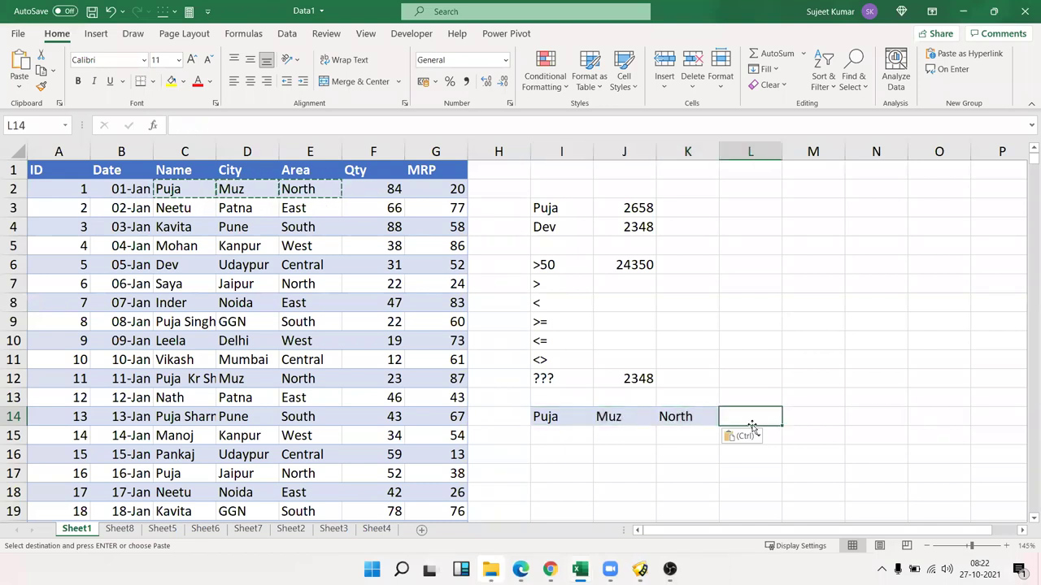
pyautogui.doubleClick(749, 423)
pyautogui.write('=sum')
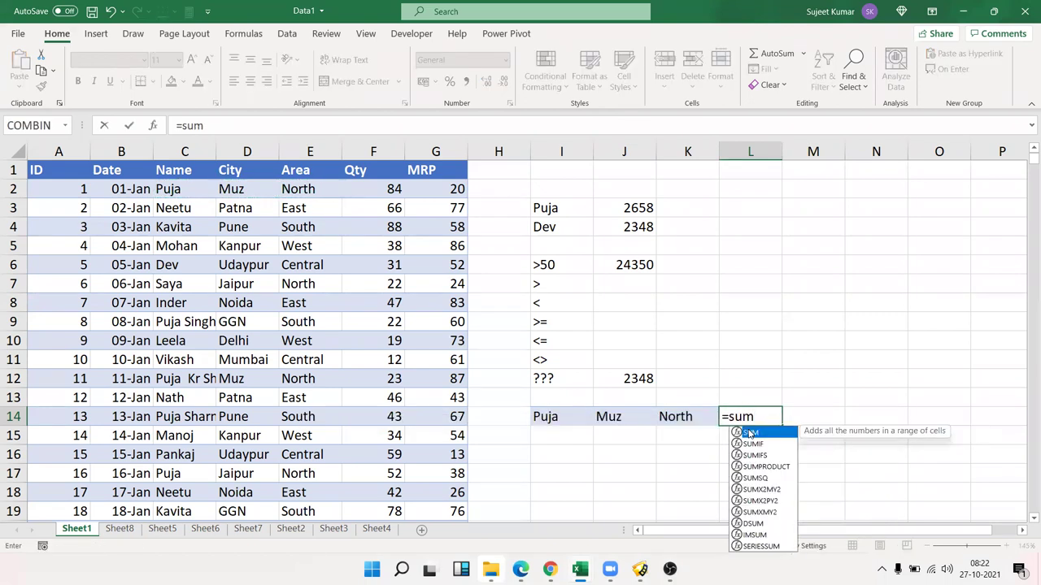
pyautogui.press('Down')
pyautogui.press('Down')
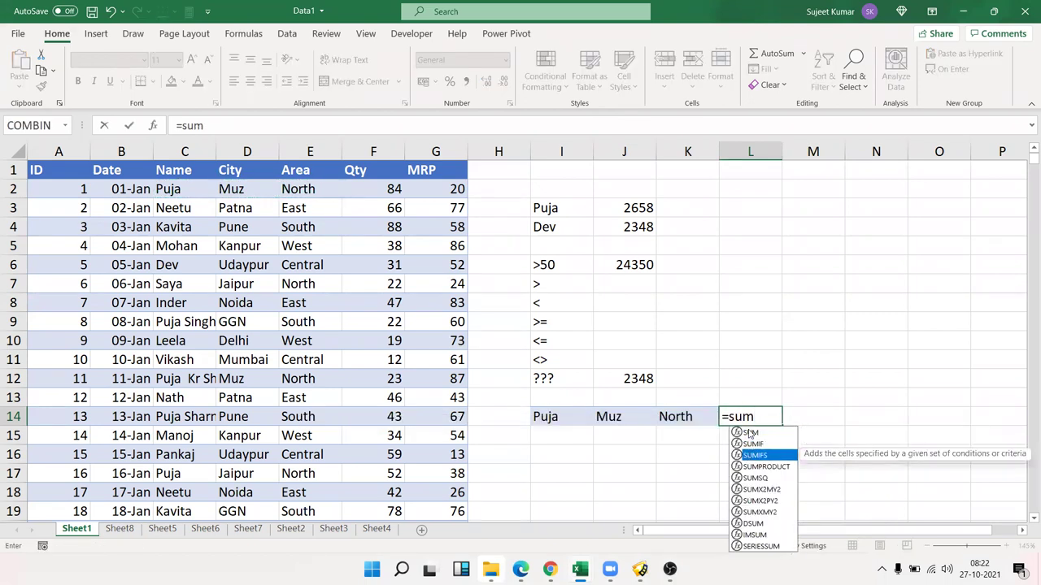
pyautogui.press('Tab')
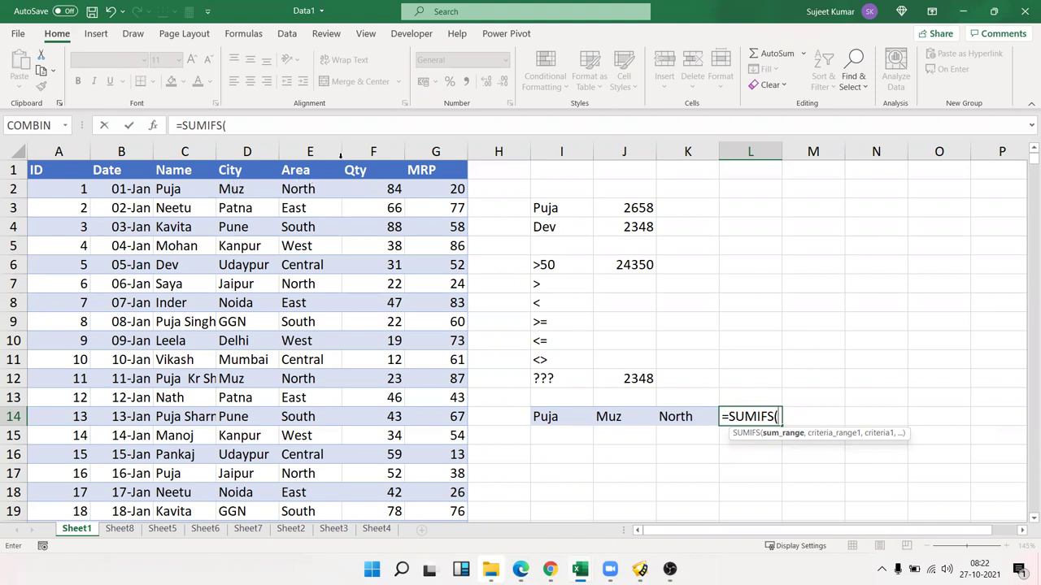
pyautogui.click(363, 148)
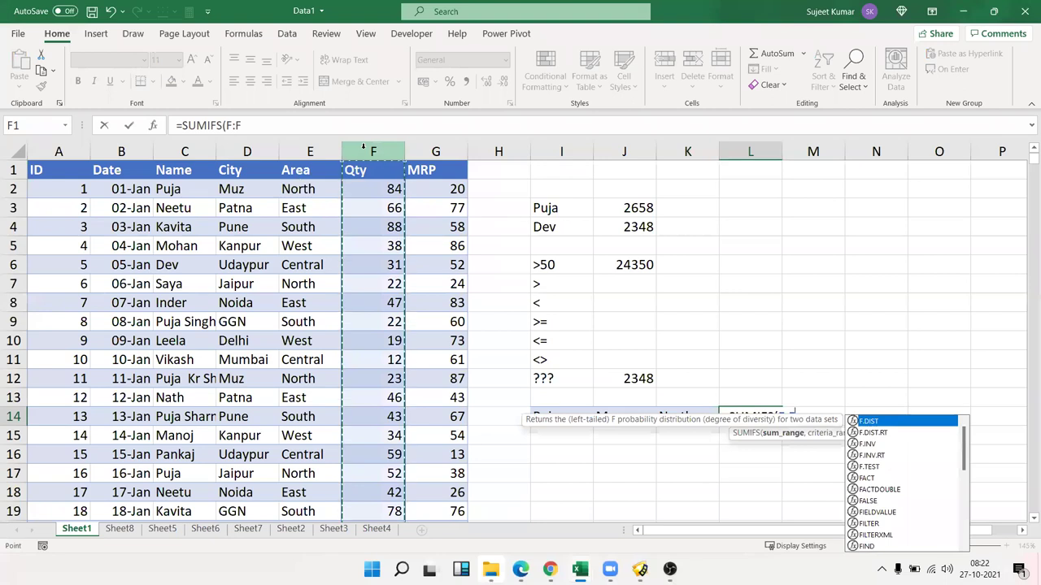
pyautogui.write(',C:C')
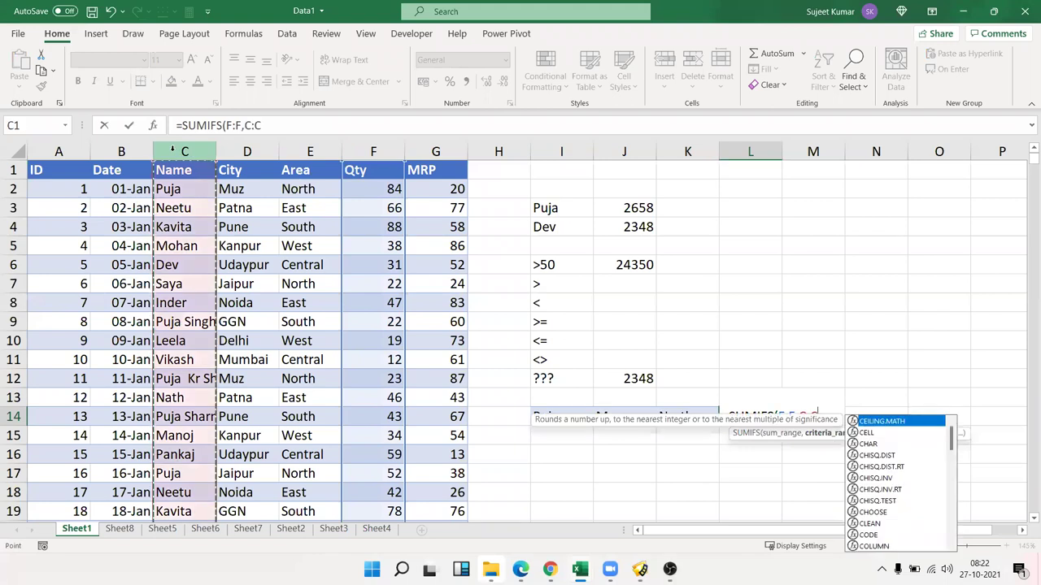
pyautogui.write(',')
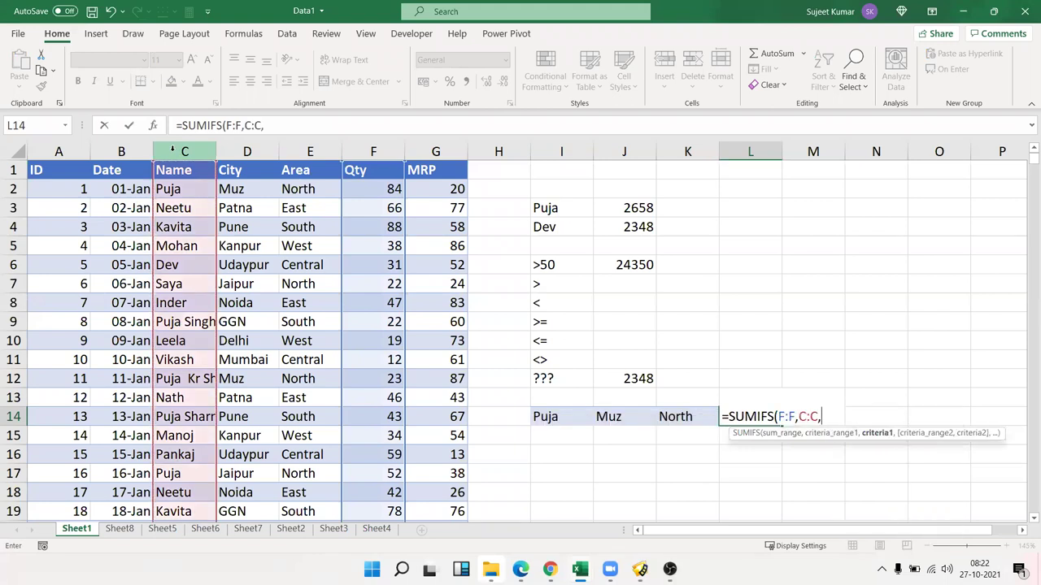
pyautogui.click(545, 416)
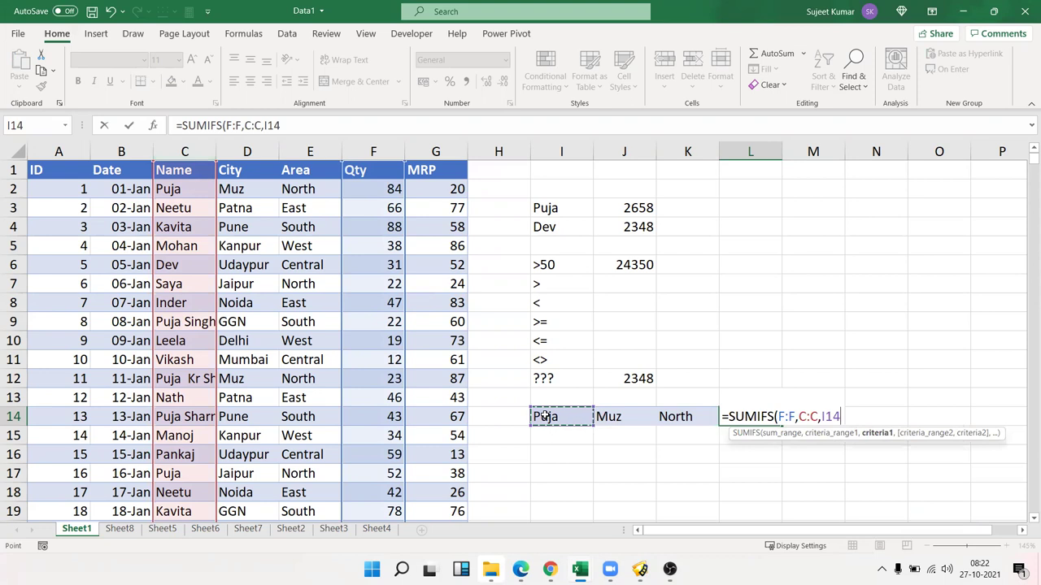
pyautogui.write(',')
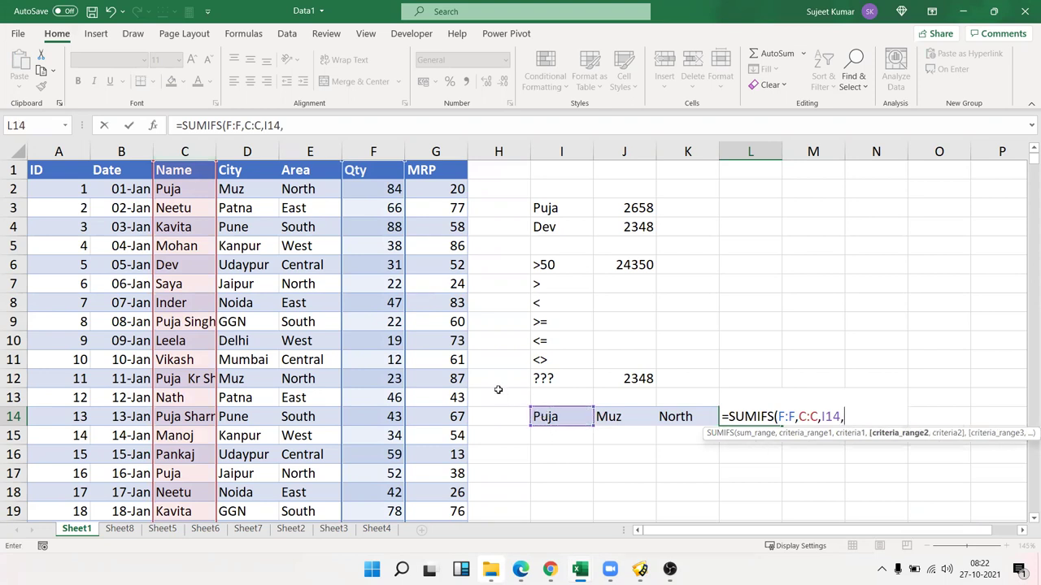
pyautogui.click(246, 151)
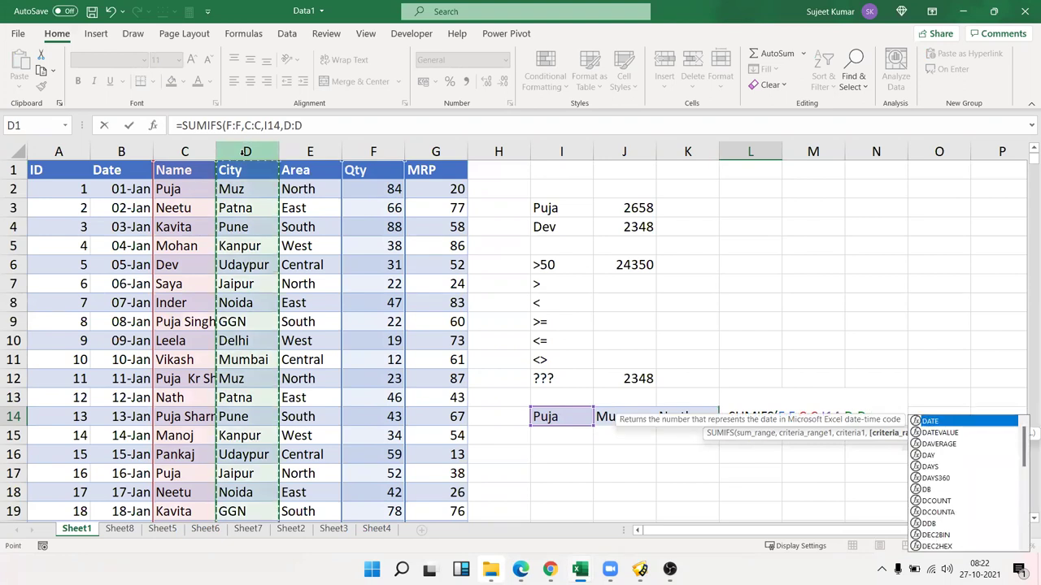
pyautogui.write(',')
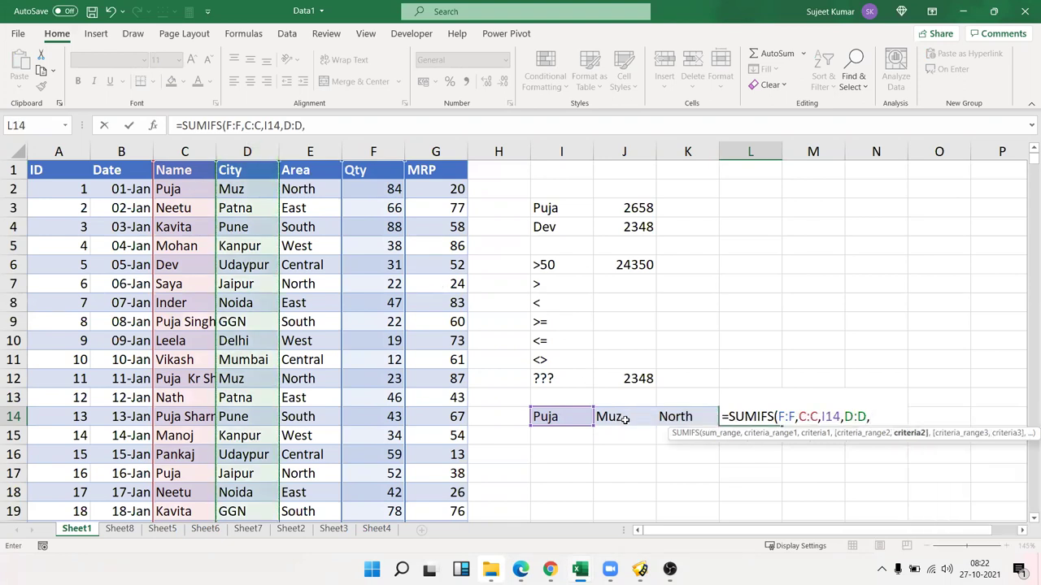
pyautogui.click(624, 418)
pyautogui.write(',')
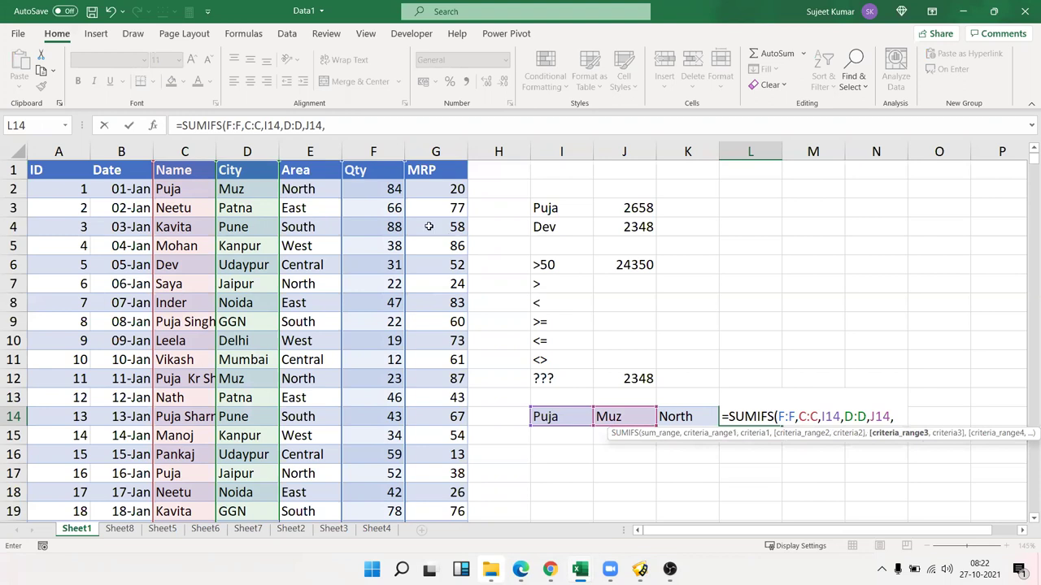
pyautogui.click(310, 152)
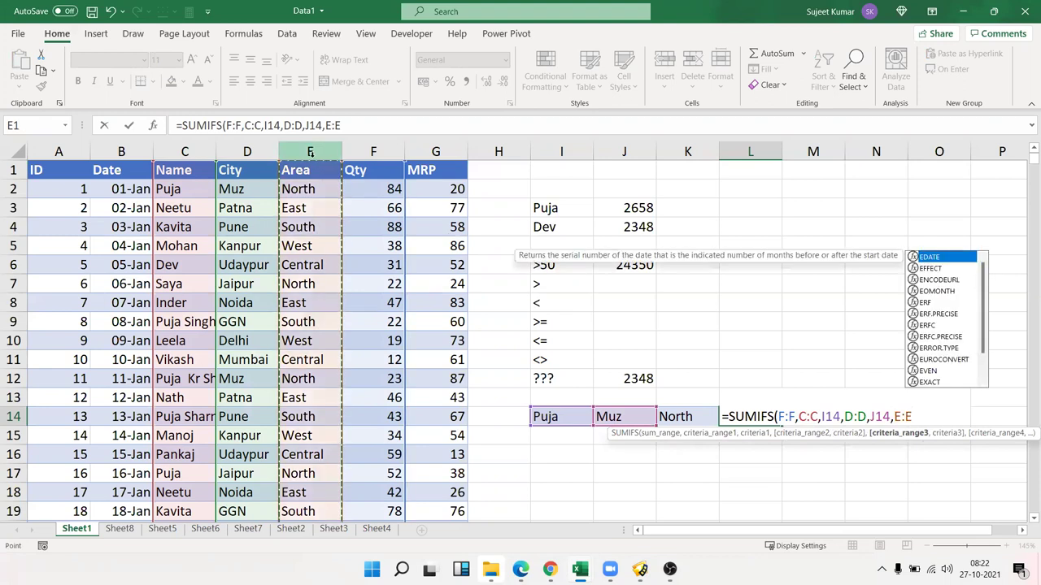
pyautogui.write(',')
pyautogui.click(684, 416)
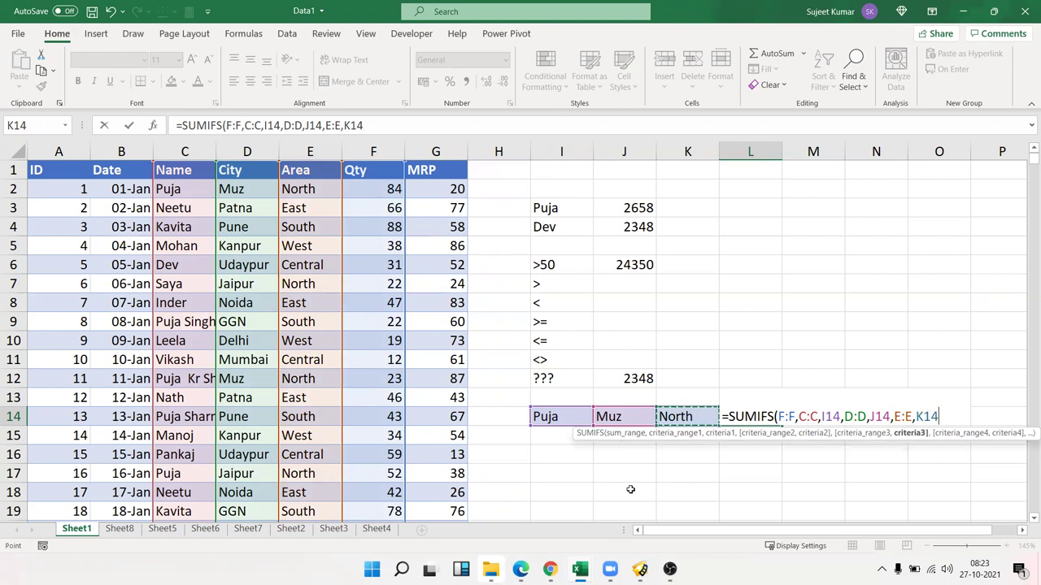
pyautogui.write(')')
pyautogui.press('Return')
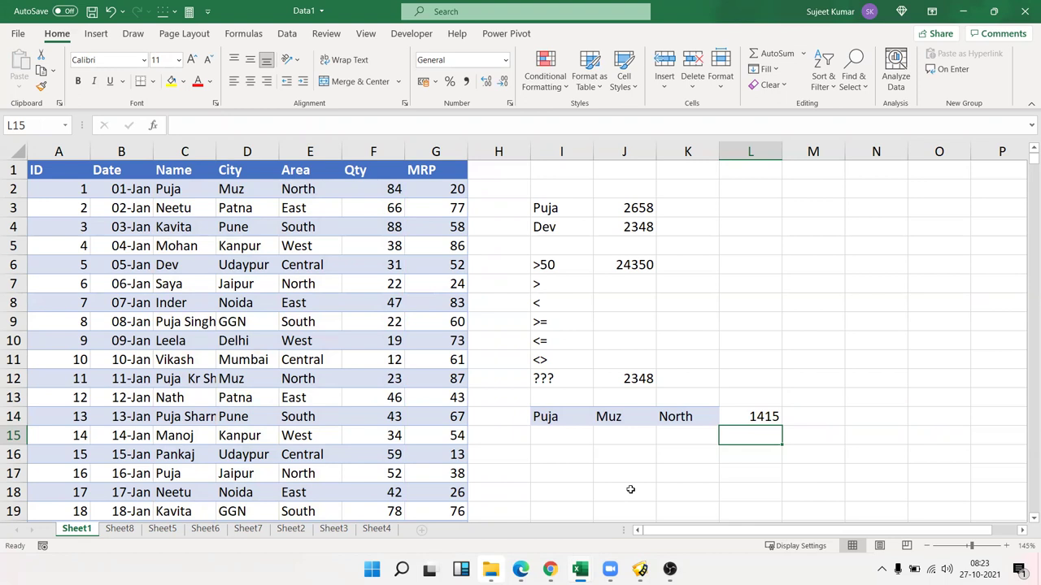
pyautogui.click(748, 419)
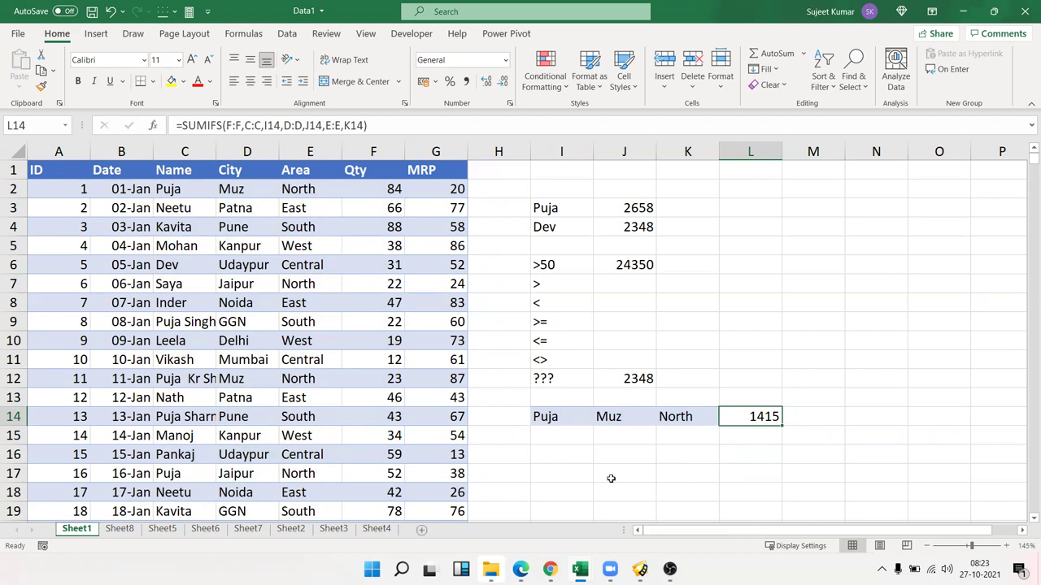
pyautogui.click(683, 225)
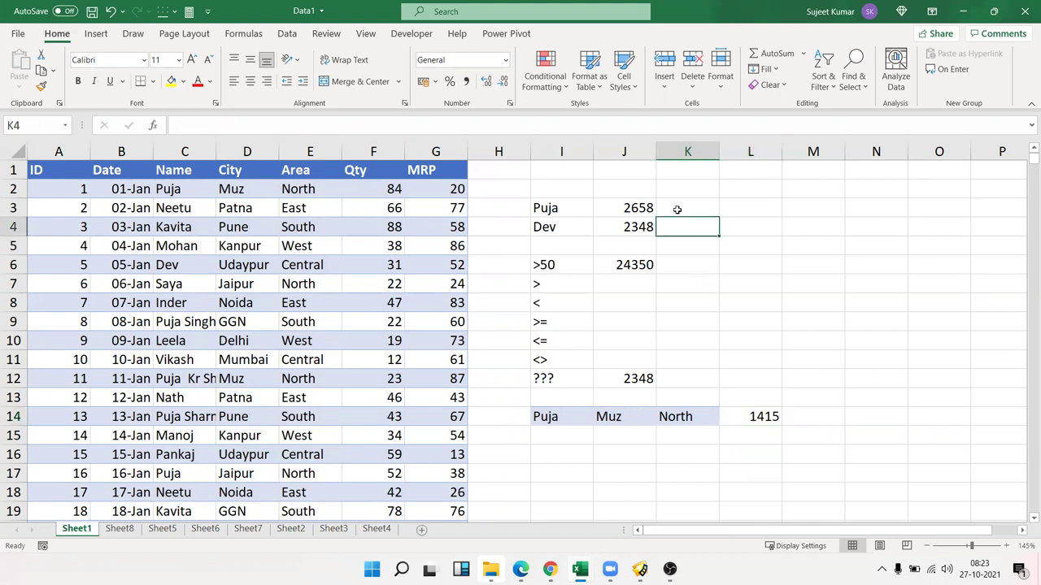
pyautogui.click(677, 210)
pyautogui.moveTo(634, 209); pyautogui.dragTo(630, 416)
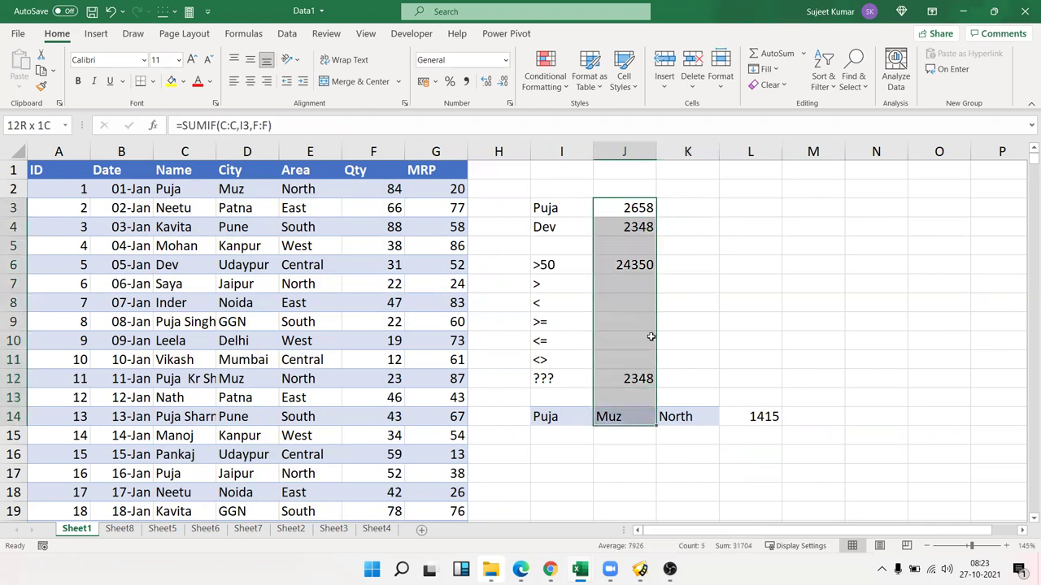
pyautogui.click(513, 316)
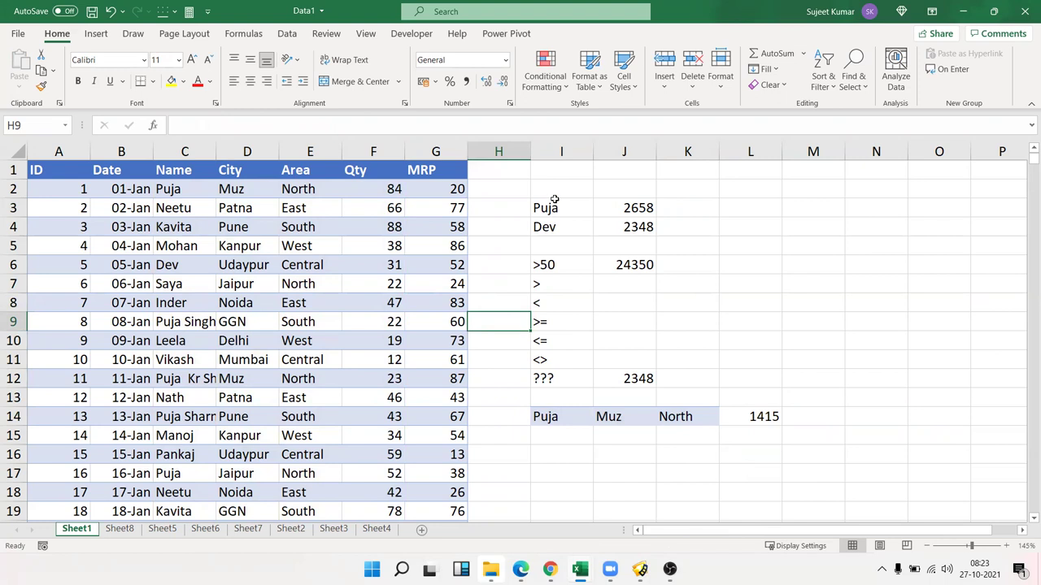
pyautogui.click(579, 189)
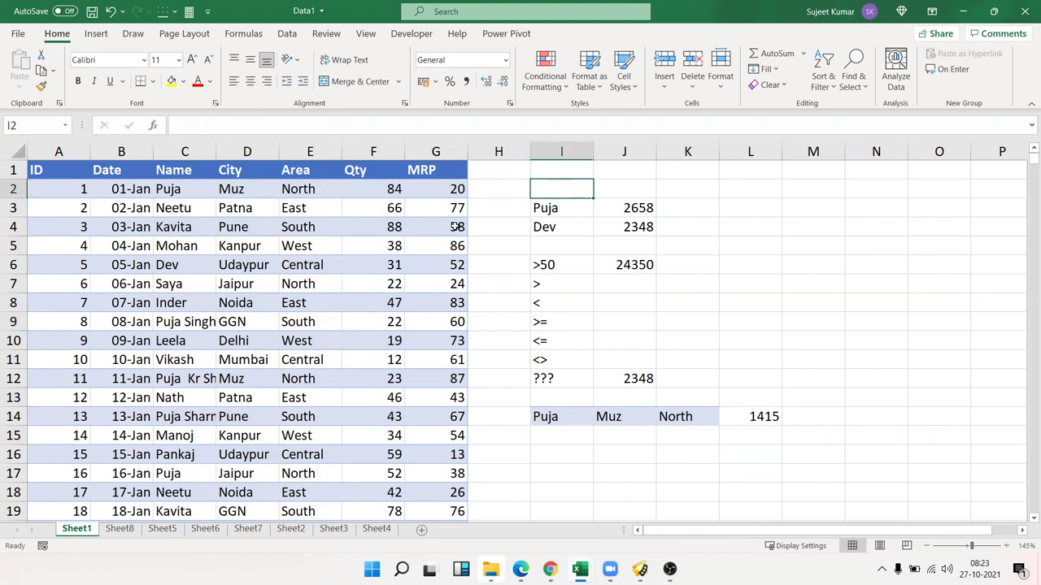
pyautogui.moveTo(378, 189); pyautogui.dragTo(378, 397)
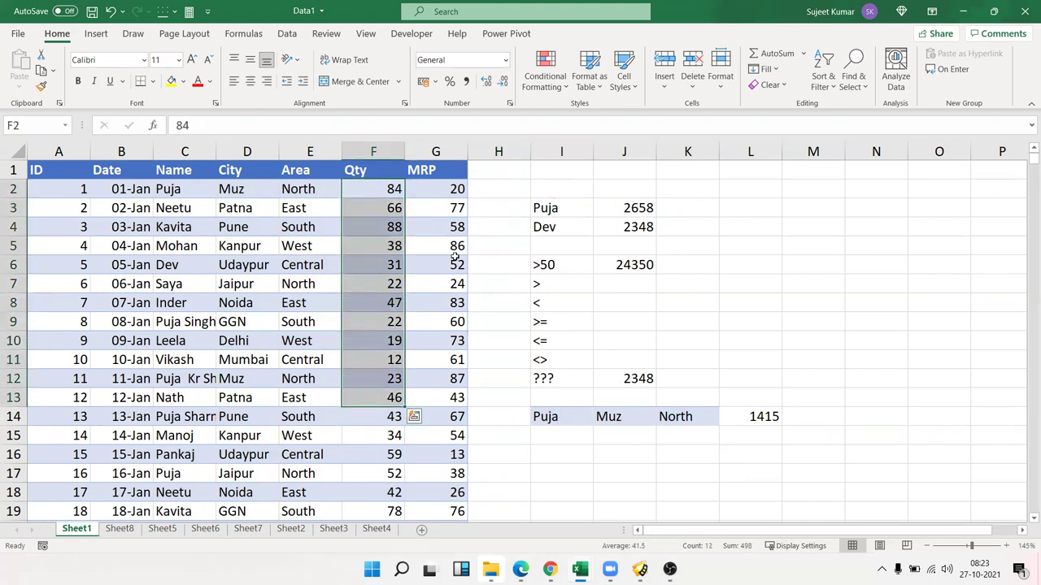
pyautogui.click(498, 153)
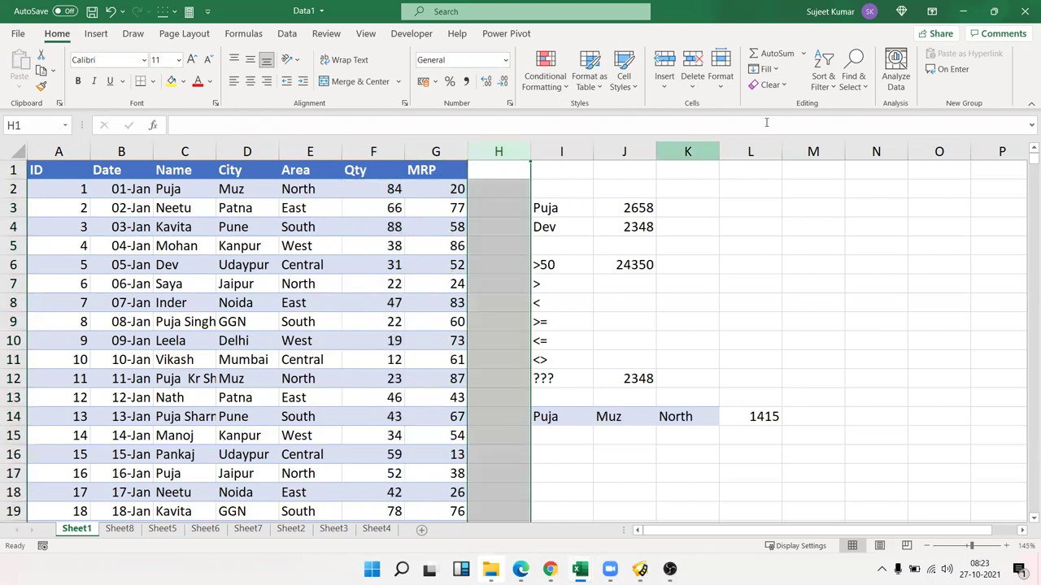
pyautogui.hotkey('ctrl', 'shift', '=')
pyautogui.hotkey('ctrl', 'shift', '=')
pyautogui.hotkey('ctrl', 'shift', '=')
pyautogui.click(695, 213)
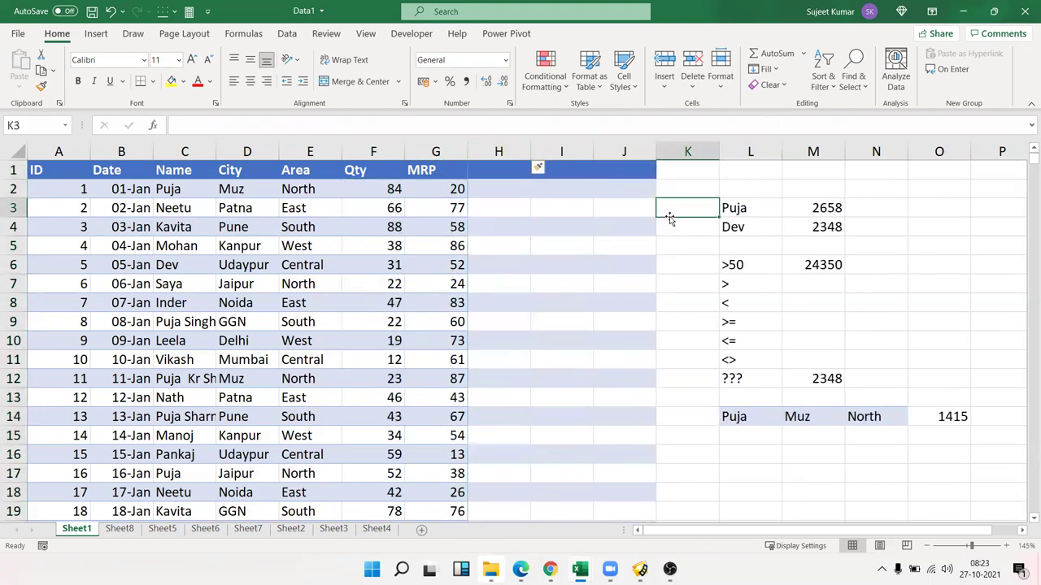
pyautogui.click(608, 215)
pyautogui.click(567, 214)
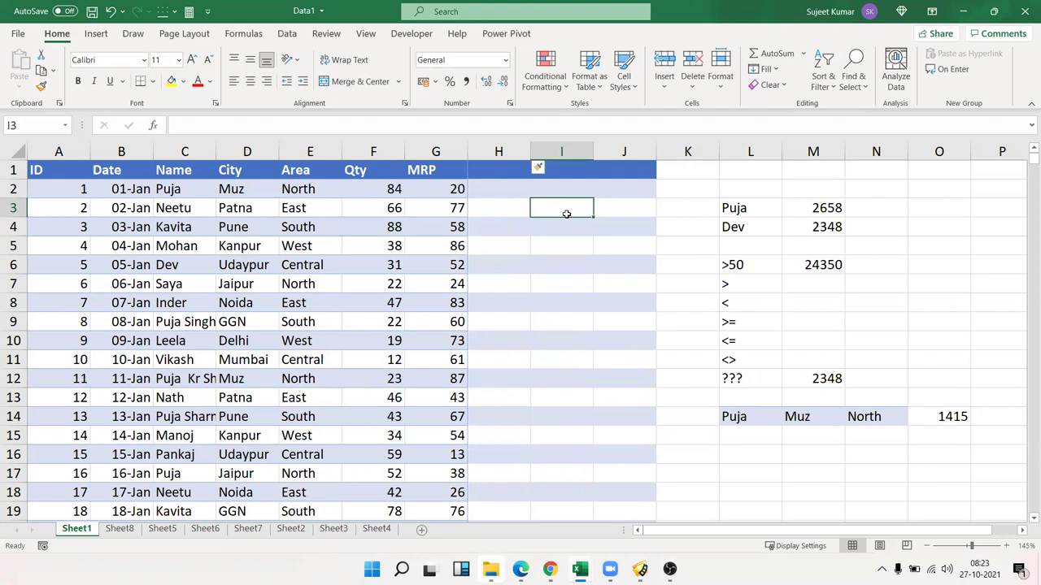
pyautogui.write('=av')
pyautogui.press('Down')
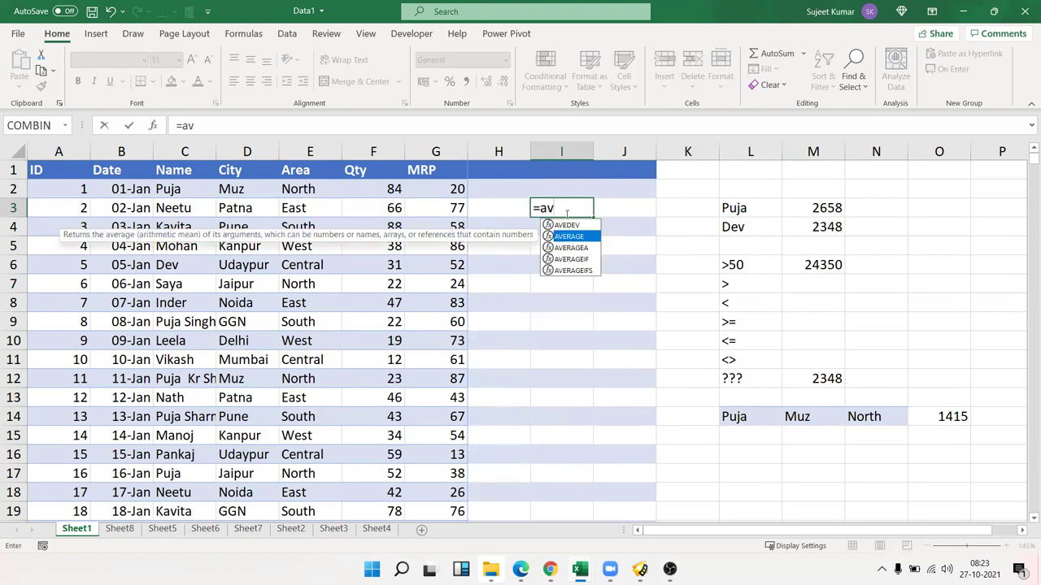
pyautogui.press('Tab')
pyautogui.click(358, 152)
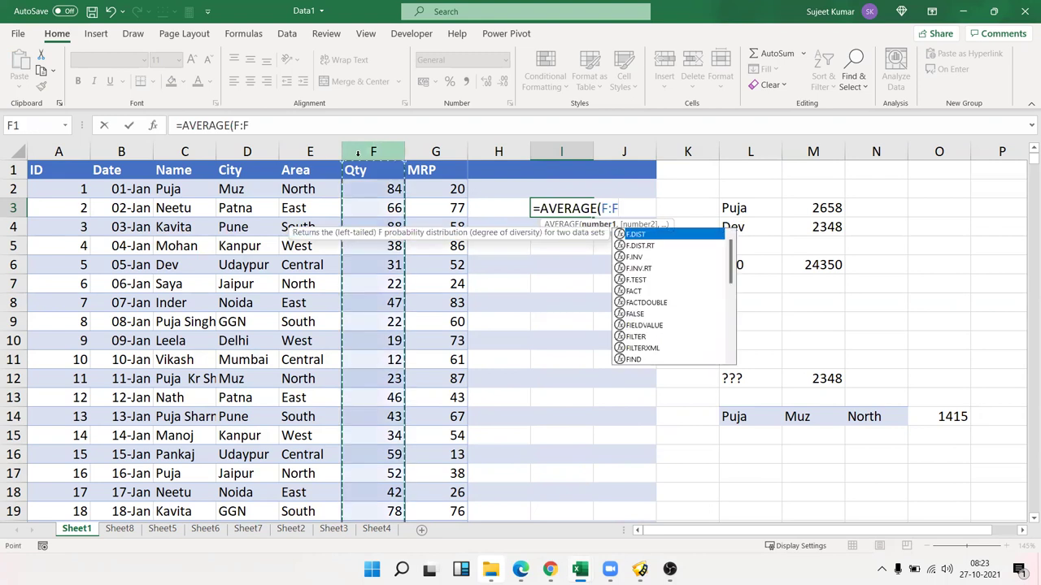
pyautogui.press('Return')
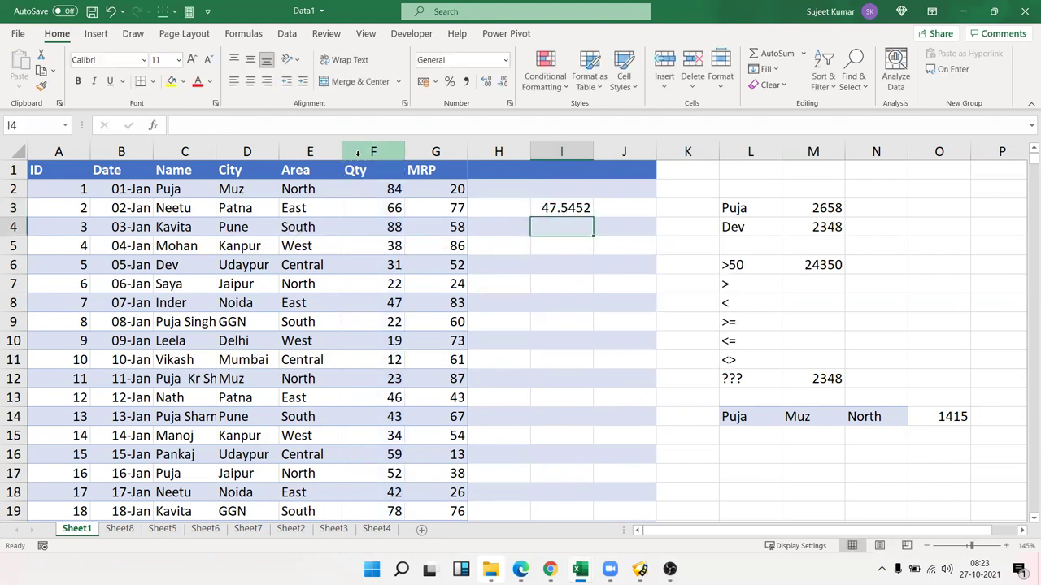
pyautogui.hotkey('ctrl', 'z')
pyautogui.hotkey('ctrl', 'z')
pyautogui.hotkey('ctrl', 'z')
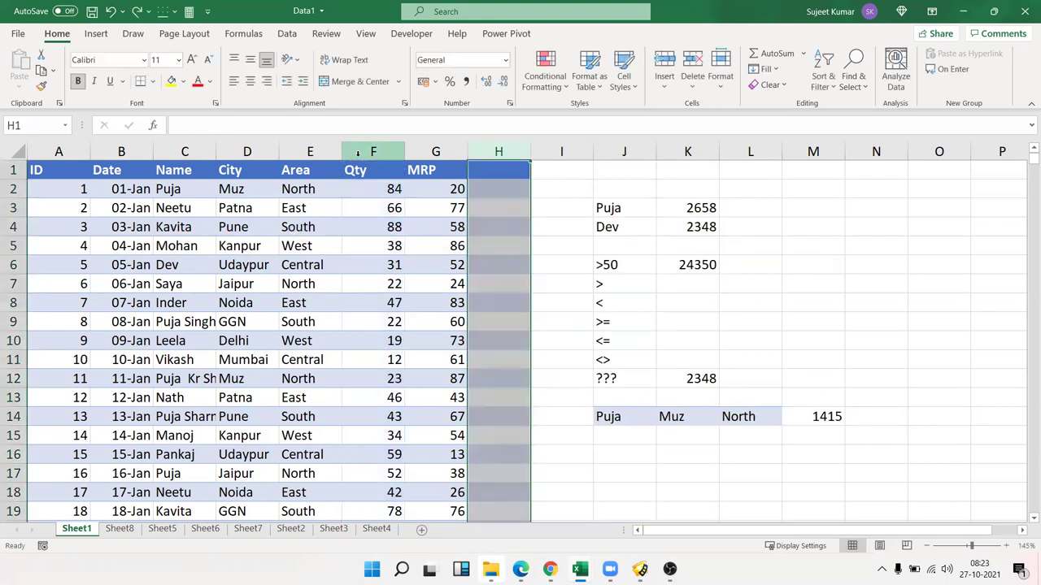
pyautogui.hotkey('ctrl', 'z')
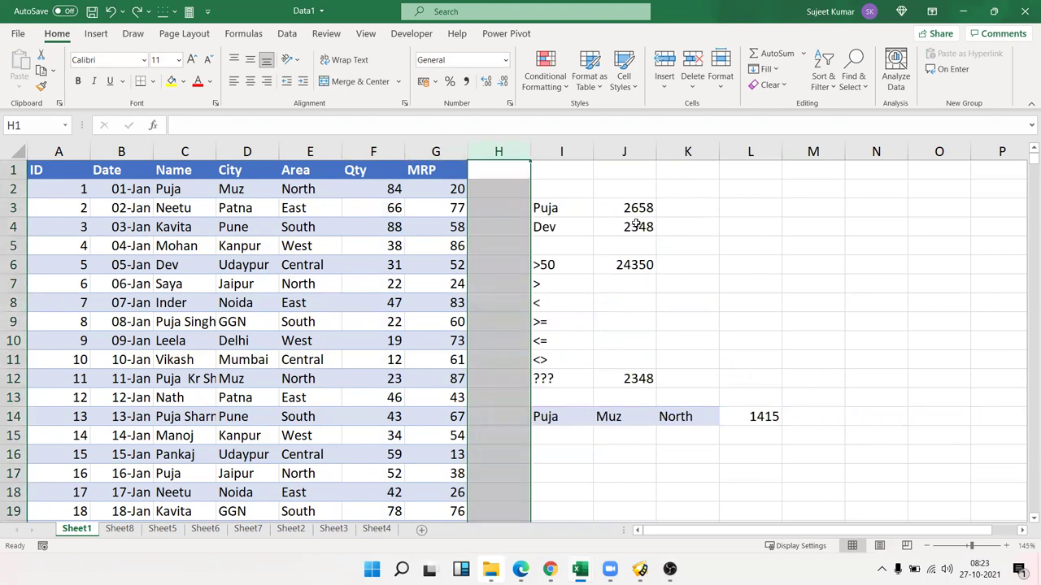
pyautogui.click(638, 209)
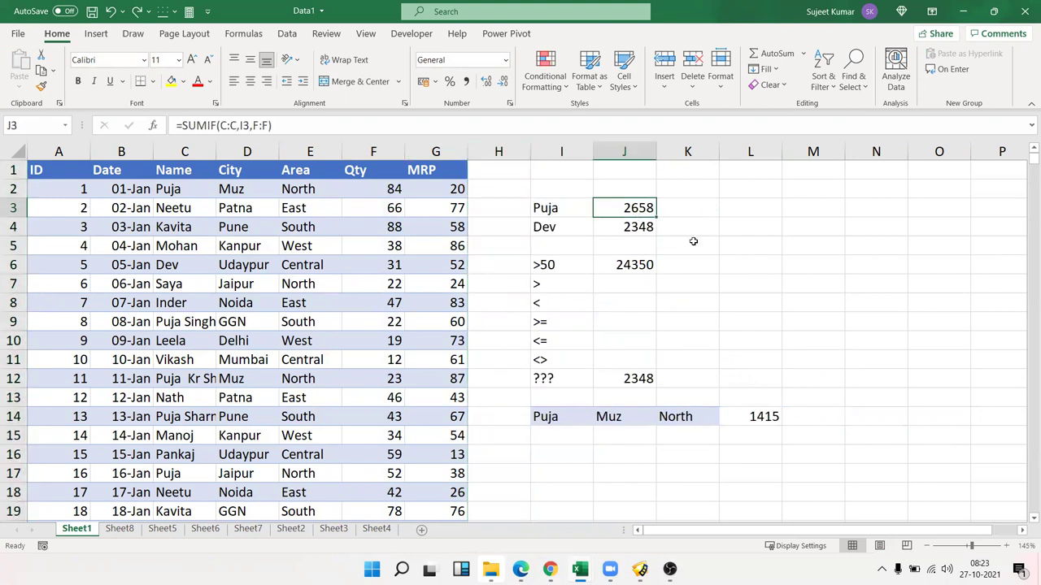
pyautogui.doubleClick(644, 209)
pyautogui.press('Escape')
pyautogui.click(684, 208)
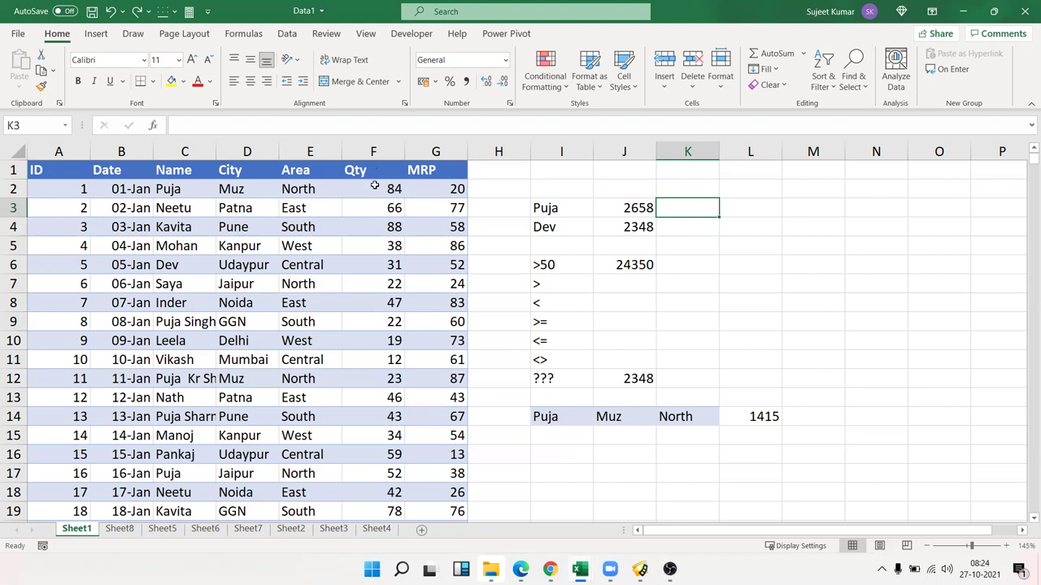
# - Enter =AVERAGEIF(C:C,I3,F:F) in K3 to average Puja's Qty (49.2222)
pyautogui.write('=')
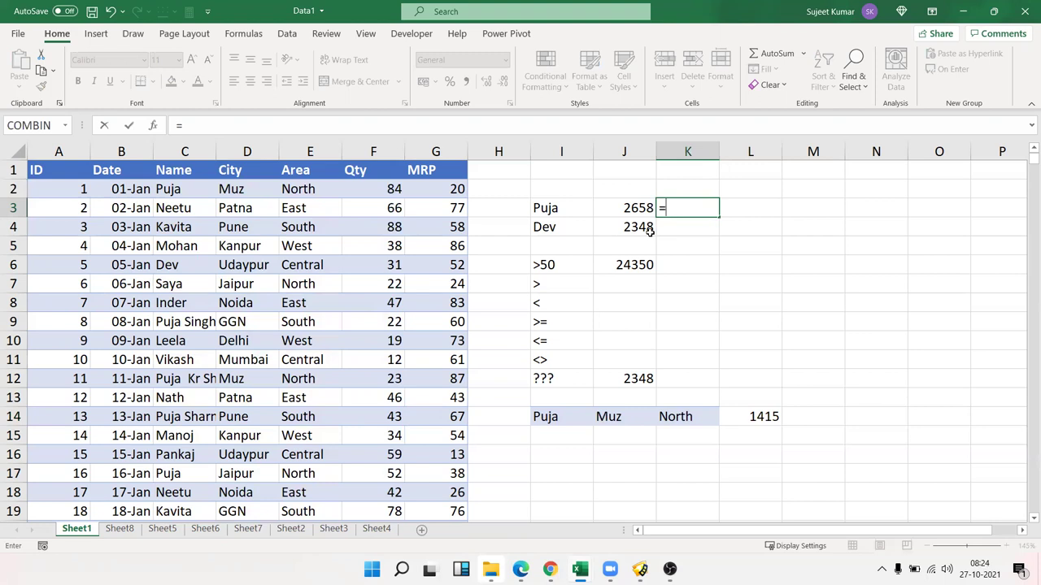
pyautogui.write('av')
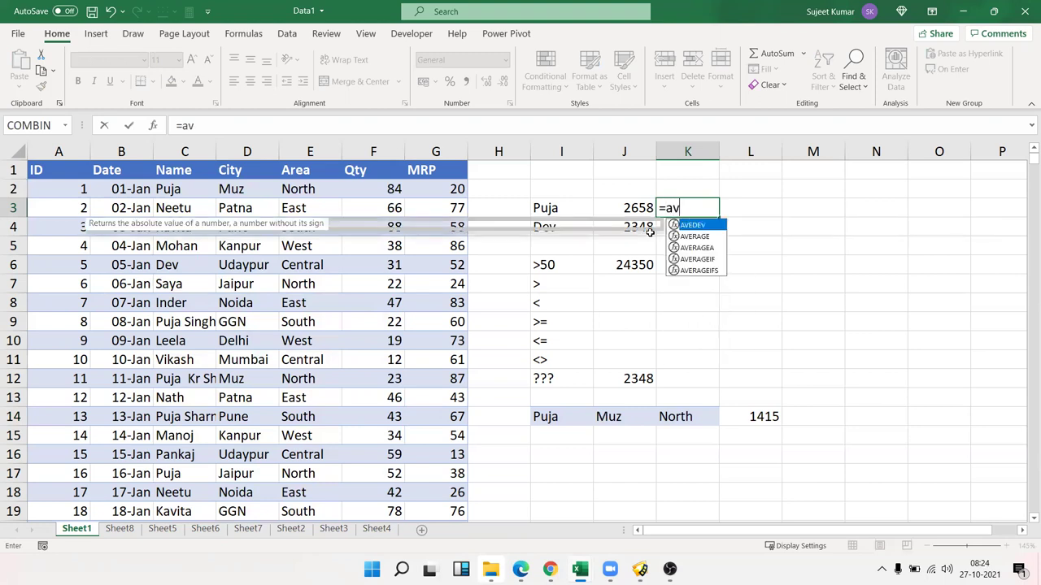
pyautogui.press('Down')
pyautogui.press('Down')
pyautogui.press('Down')
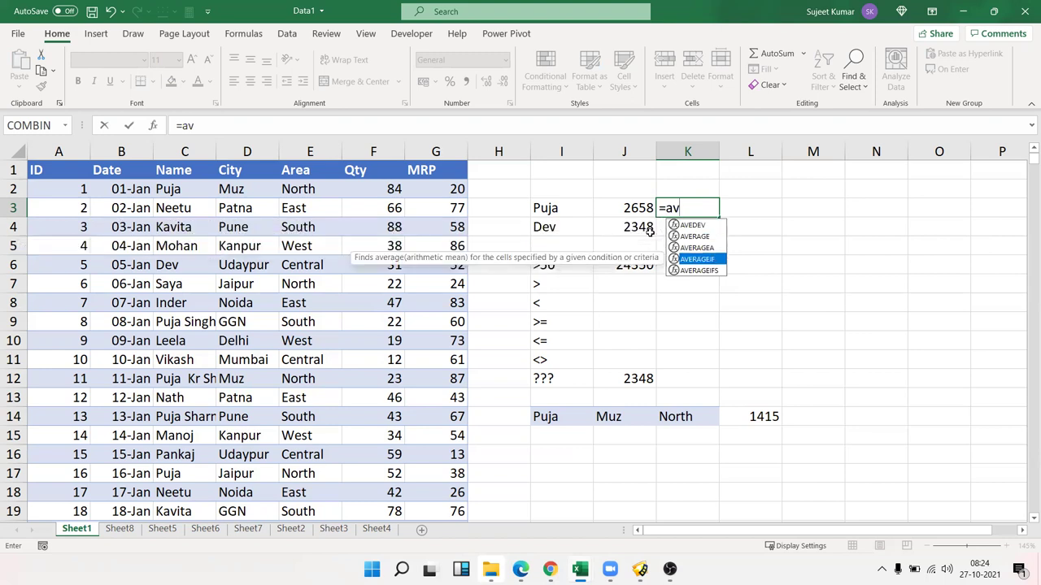
pyautogui.press('Tab')
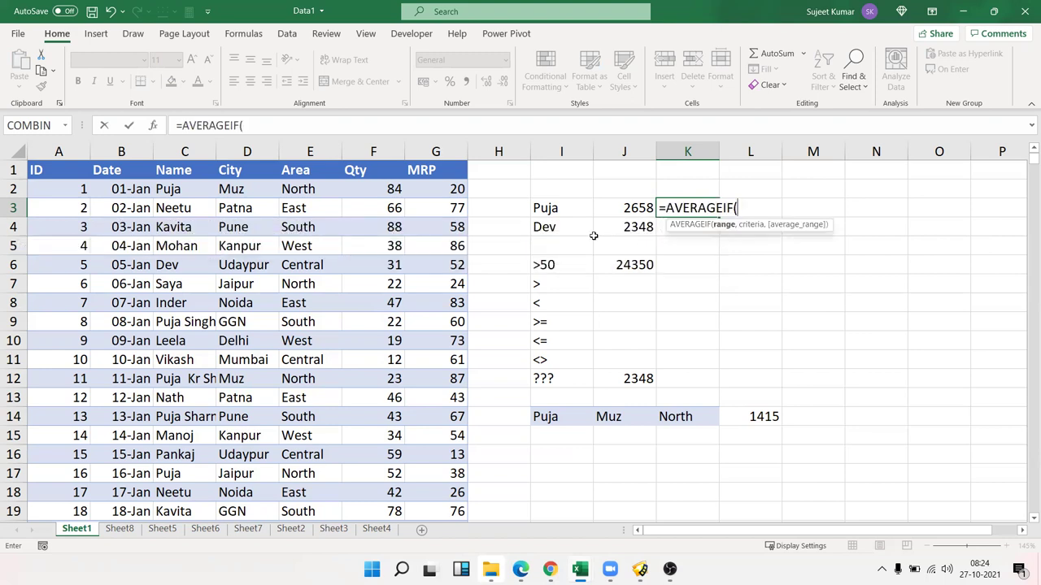
pyautogui.click(197, 147)
pyautogui.write(',')
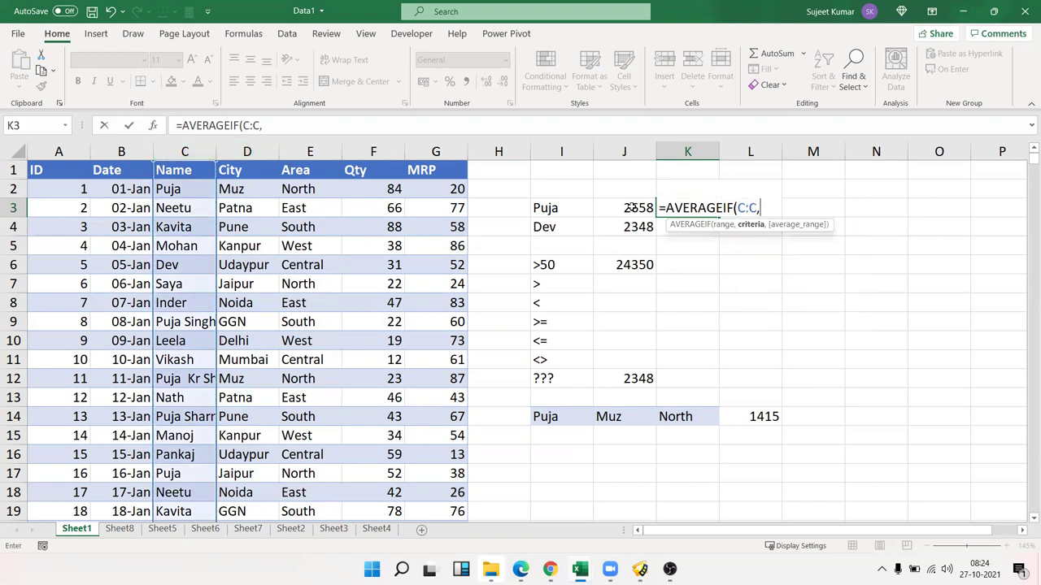
pyautogui.click(561, 208)
pyautogui.write(',')
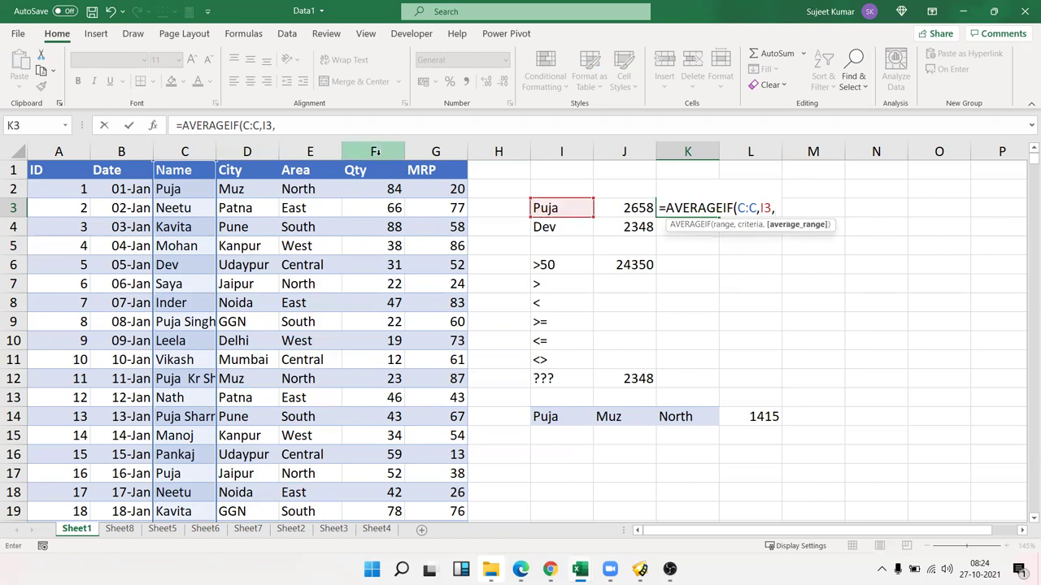
pyautogui.click(375, 152)
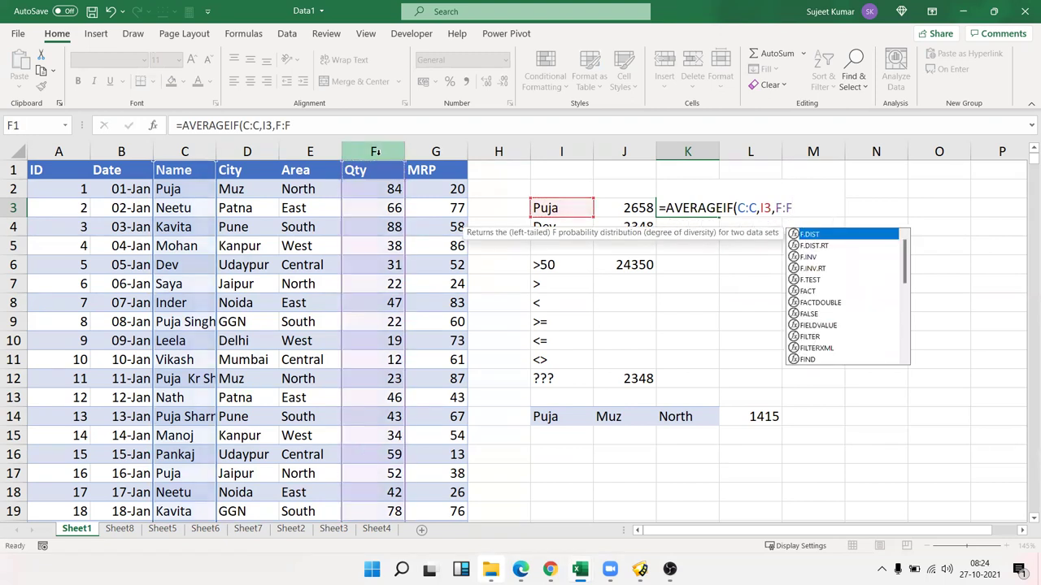
pyautogui.press('Return')
# - Enter =AVERAGEIF(C:C,I4,F:F) in K4 to average Dev's Qty (44.3019)
pyautogui.write('=a')
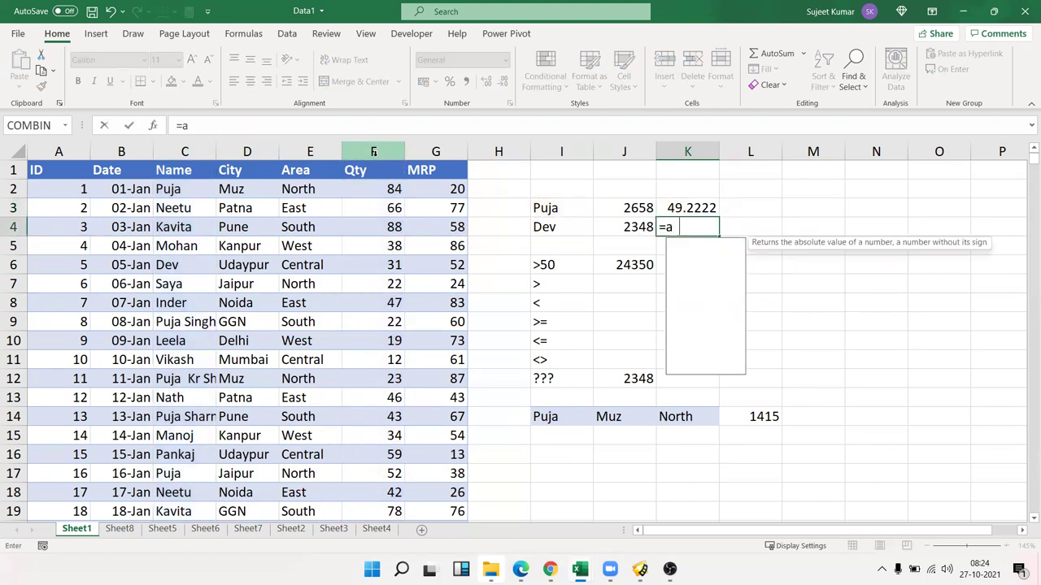
pyautogui.write('v')
pyautogui.press('Down')
pyautogui.press('Down')
pyautogui.press('Down')
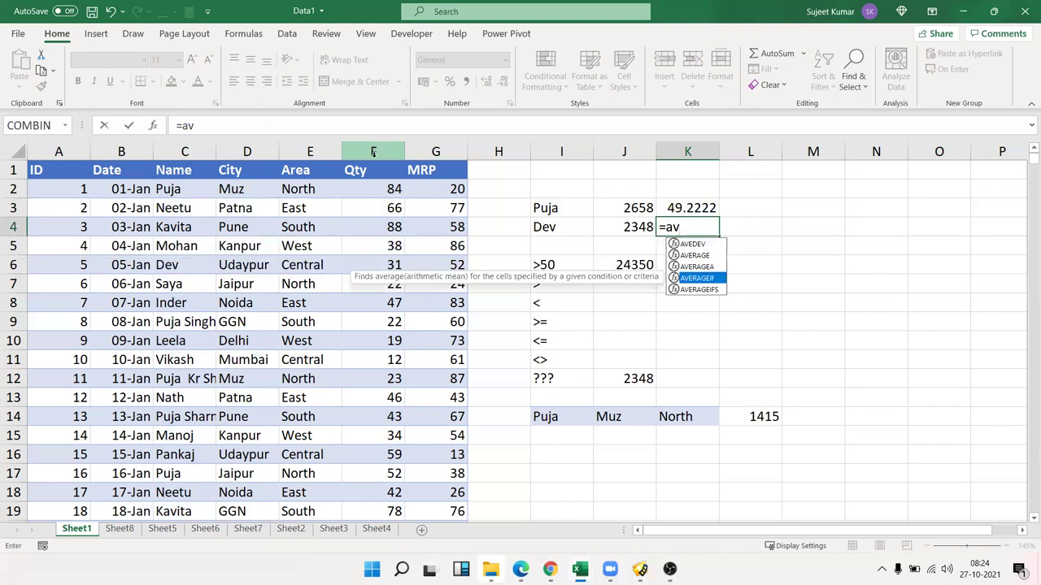
pyautogui.press('Tab')
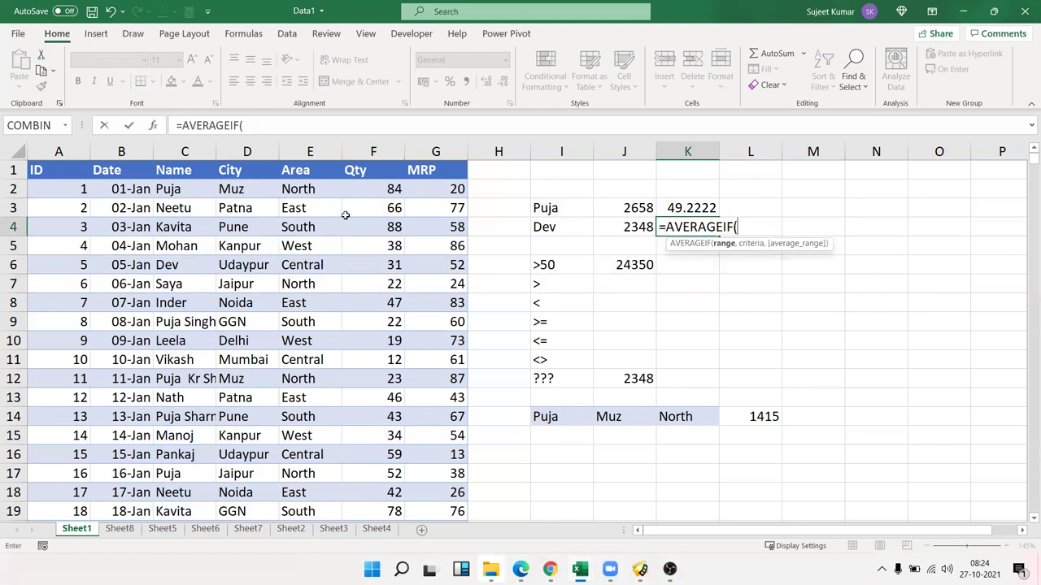
pyautogui.click(200, 151)
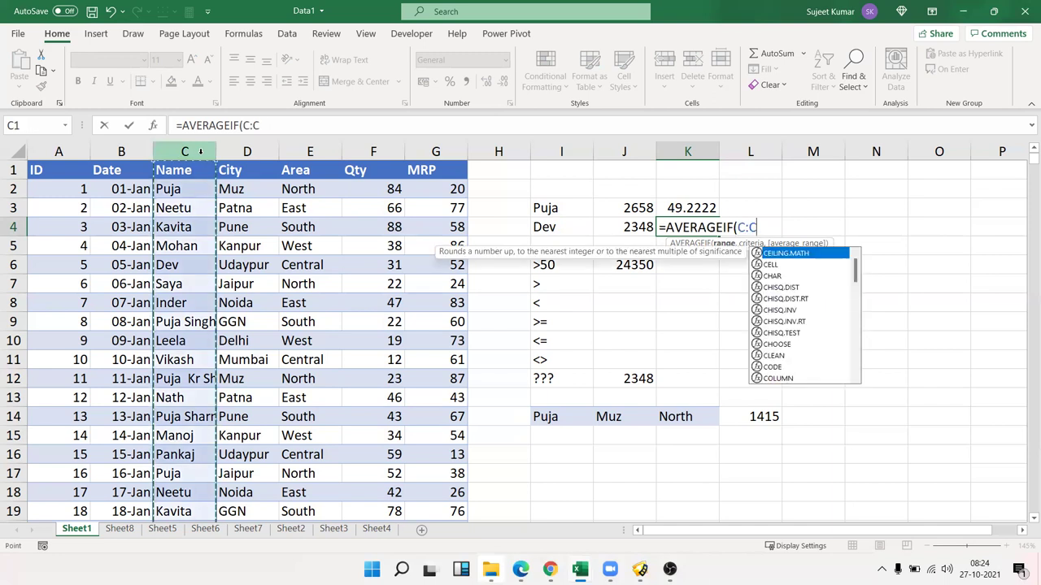
pyautogui.write(',')
pyautogui.click(553, 227)
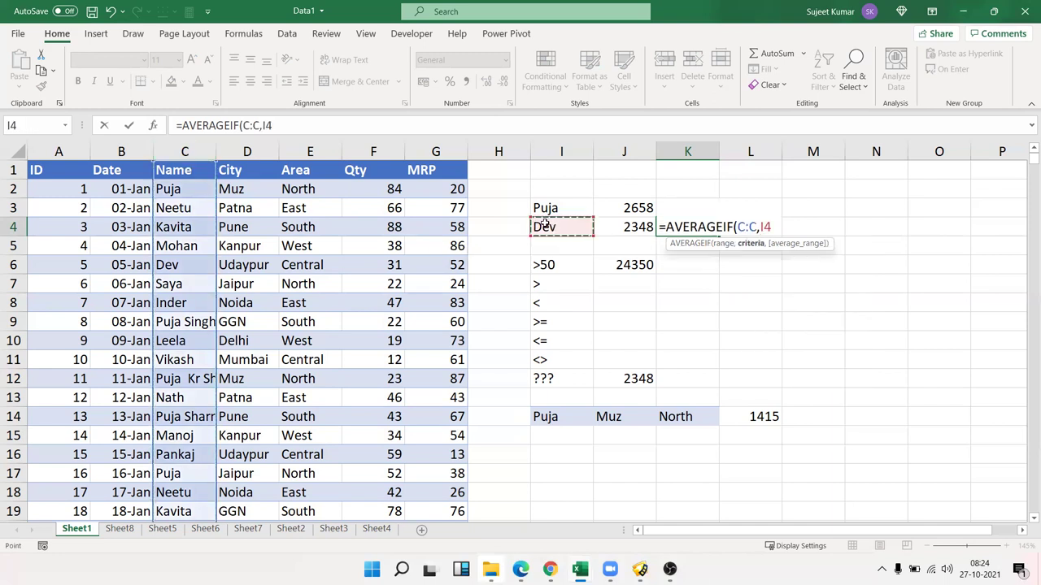
pyautogui.write(',')
pyautogui.click(366, 148)
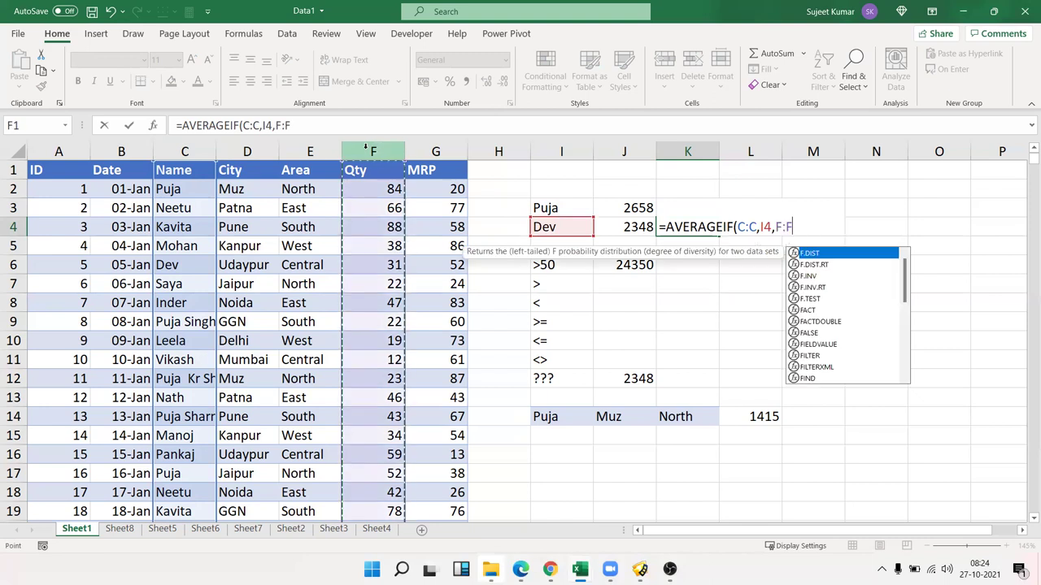
pyautogui.press('Return')
pyautogui.moveTo(553, 372); pyautogui.dragTo(542, 260)
# - Enter =AVERAGEIF(F:F,I6) in K6 to average Qty values above 50, giving 69.5714
pyautogui.click(541, 262)
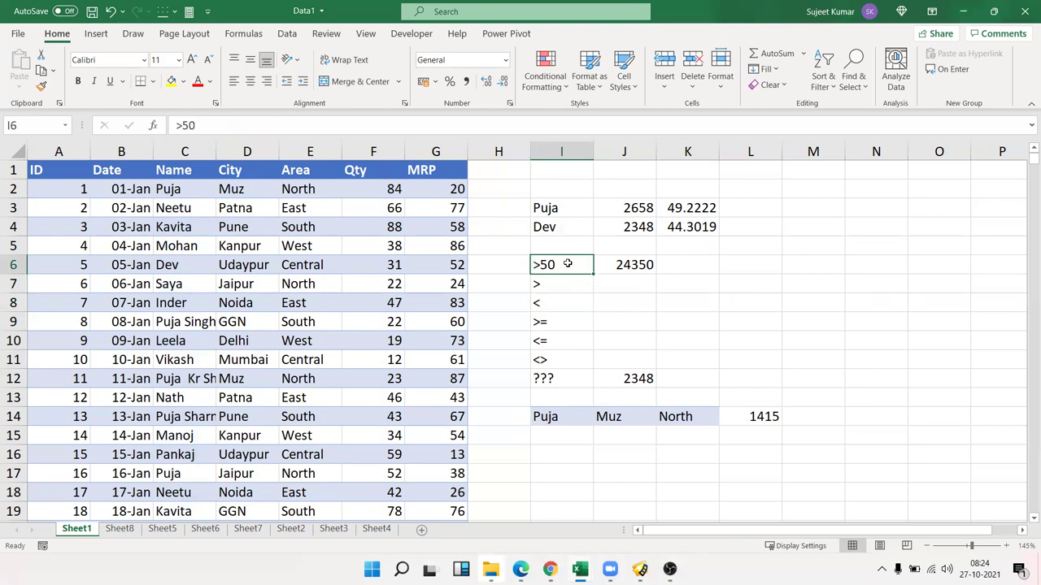
pyautogui.click(675, 266)
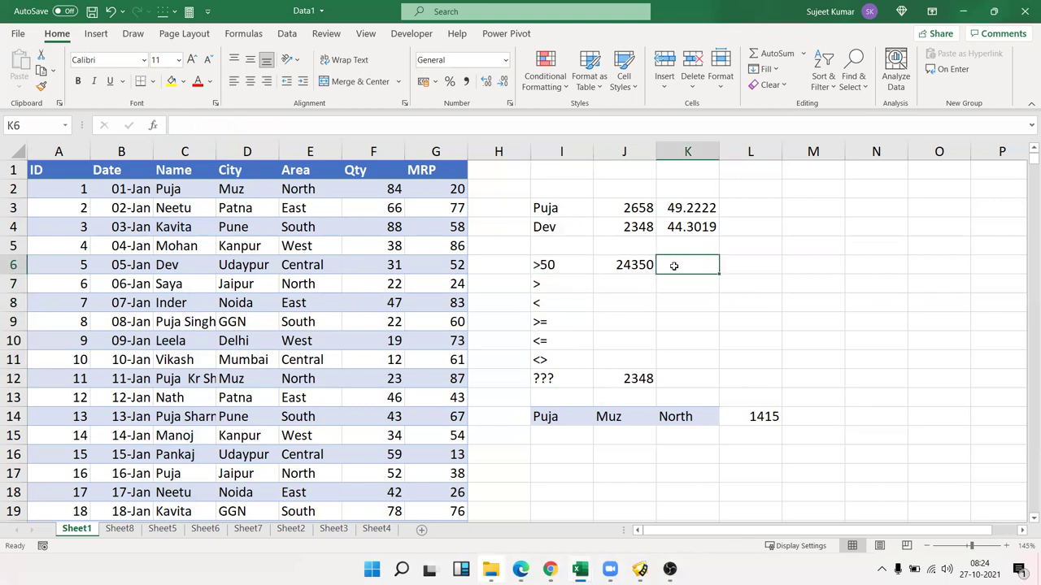
pyautogui.write('=')
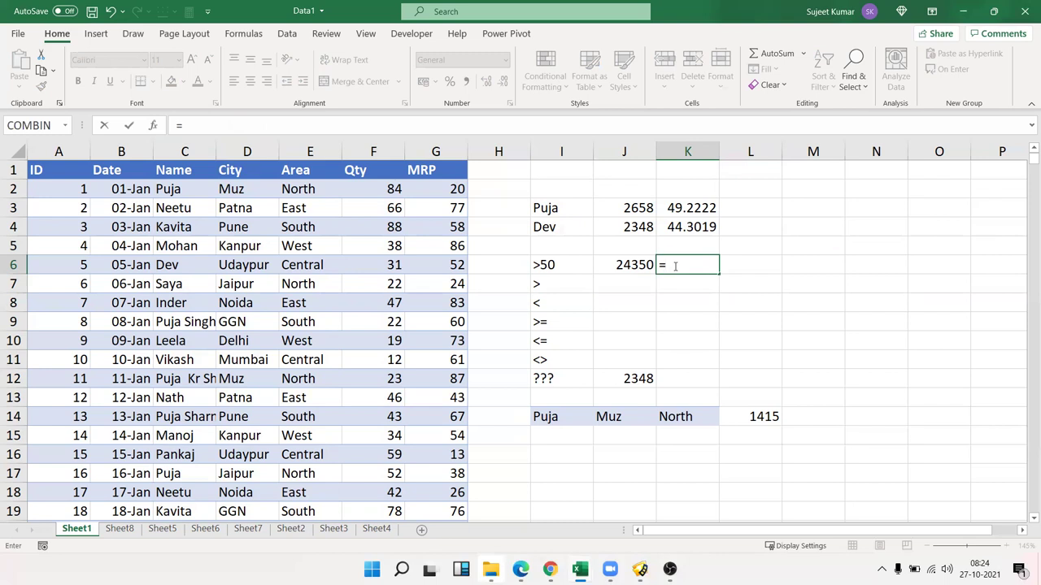
pyautogui.write('av')
pyautogui.press('Down')
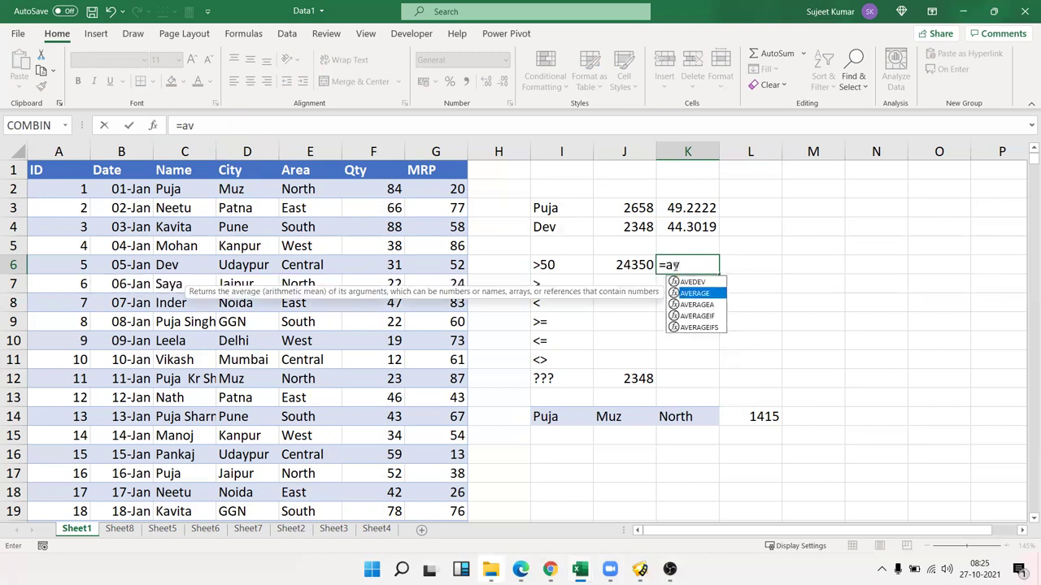
pyautogui.press('Down')
pyautogui.press('Down')
pyautogui.press('Tab')
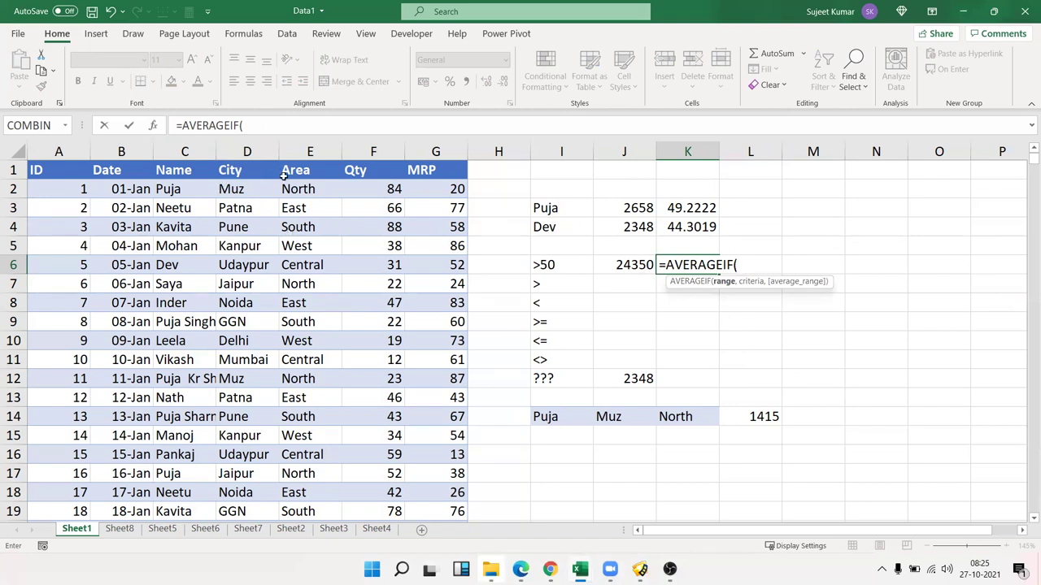
pyautogui.click(354, 151)
pyautogui.write(',')
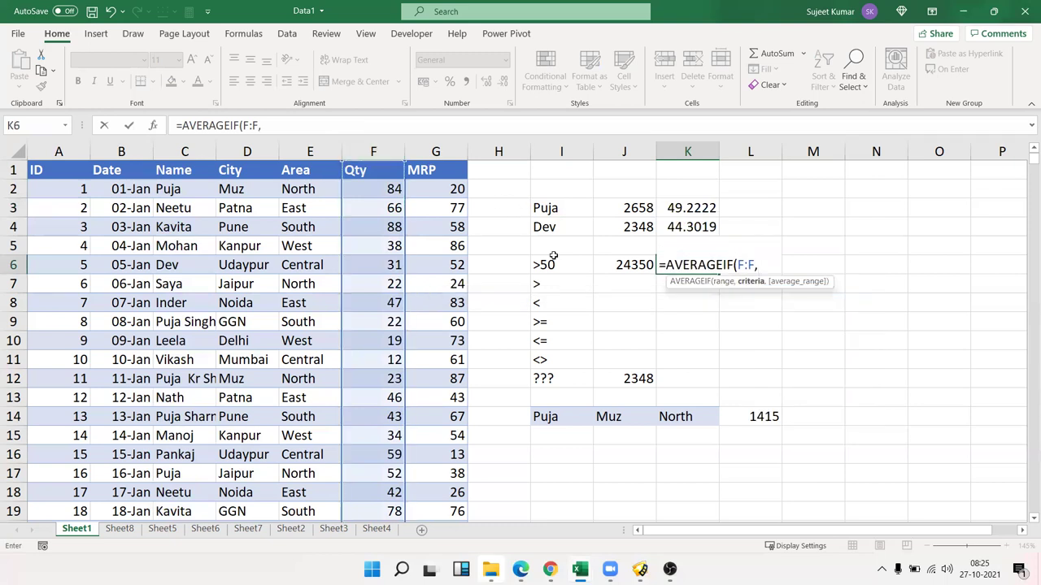
pyautogui.click(553, 259)
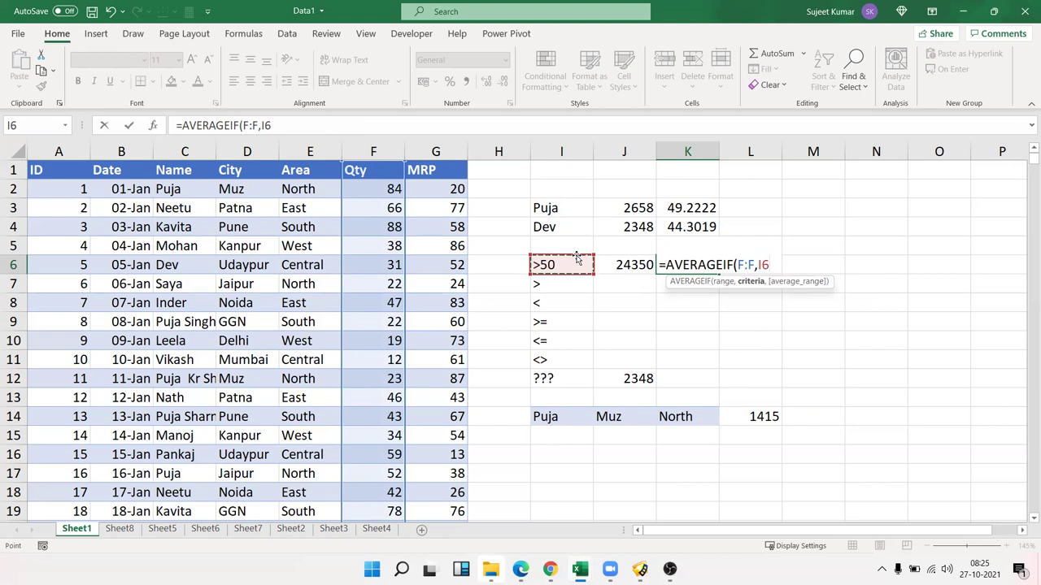
pyautogui.press('Return')
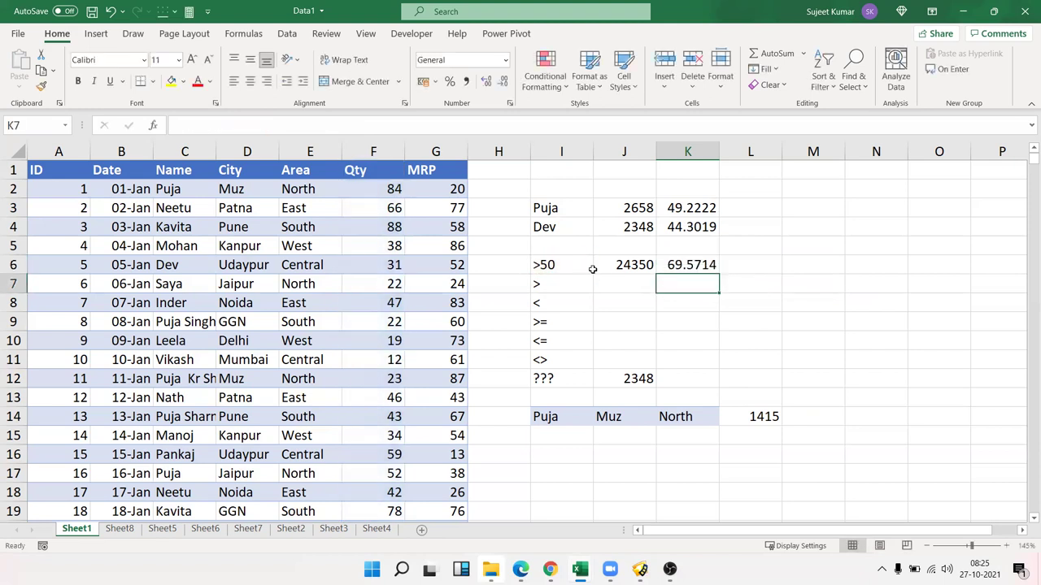
pyautogui.moveTo(691, 264); pyautogui.dragTo(642, 263)
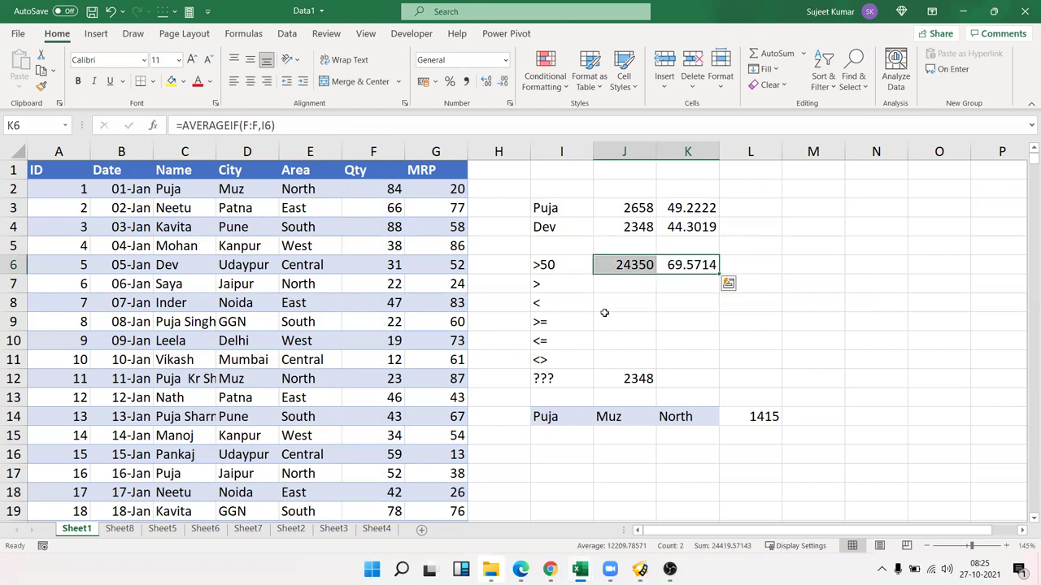
pyautogui.moveTo(567, 381)
pyautogui.mouseDown()
pyautogui.moveTo(557, 272)
pyautogui.moveTo(667, 285)
pyautogui.mouseUp()
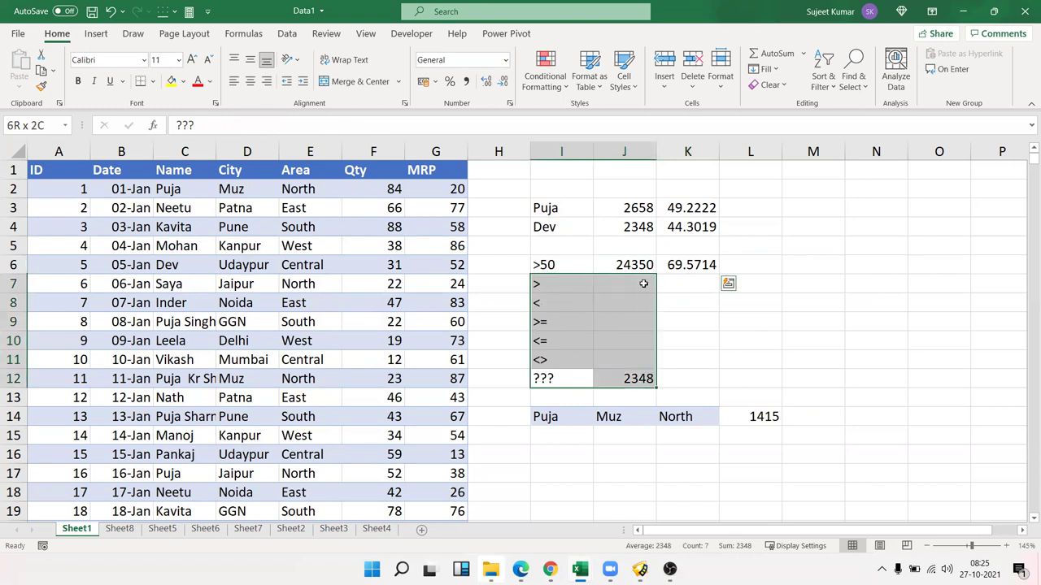
pyautogui.click(569, 443)
pyautogui.click(565, 418)
pyautogui.click(622, 416)
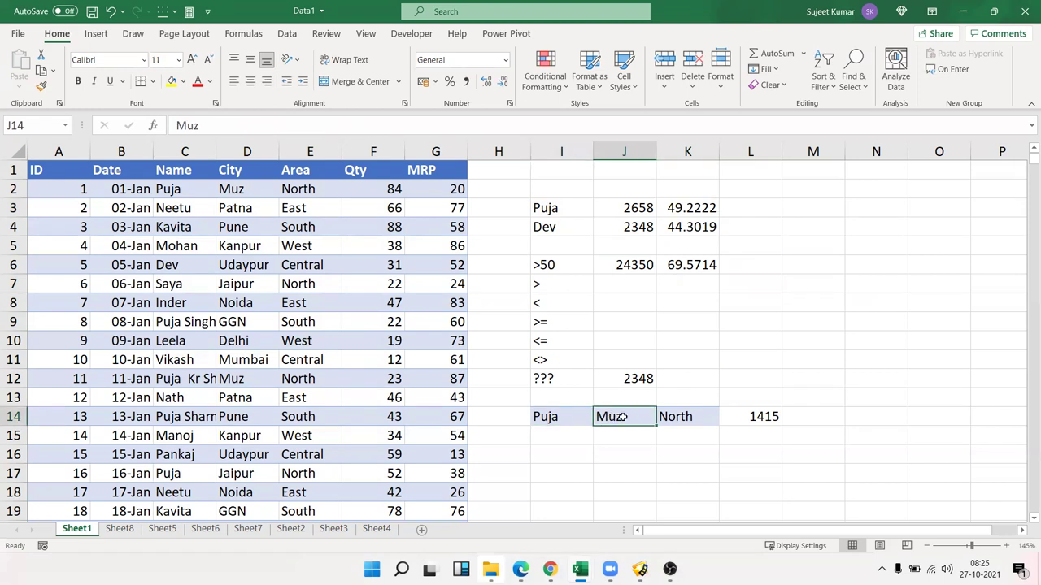
pyautogui.click(674, 420)
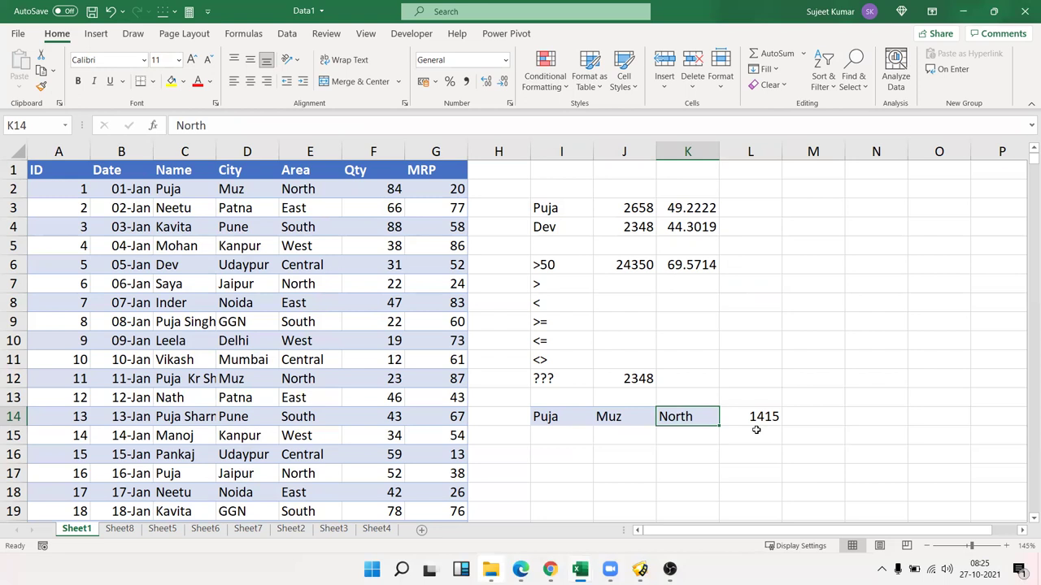
# - Start an AVERAGEIFS formula in M14 via AutoComplete, with no arguments yet
pyautogui.click(800, 417)
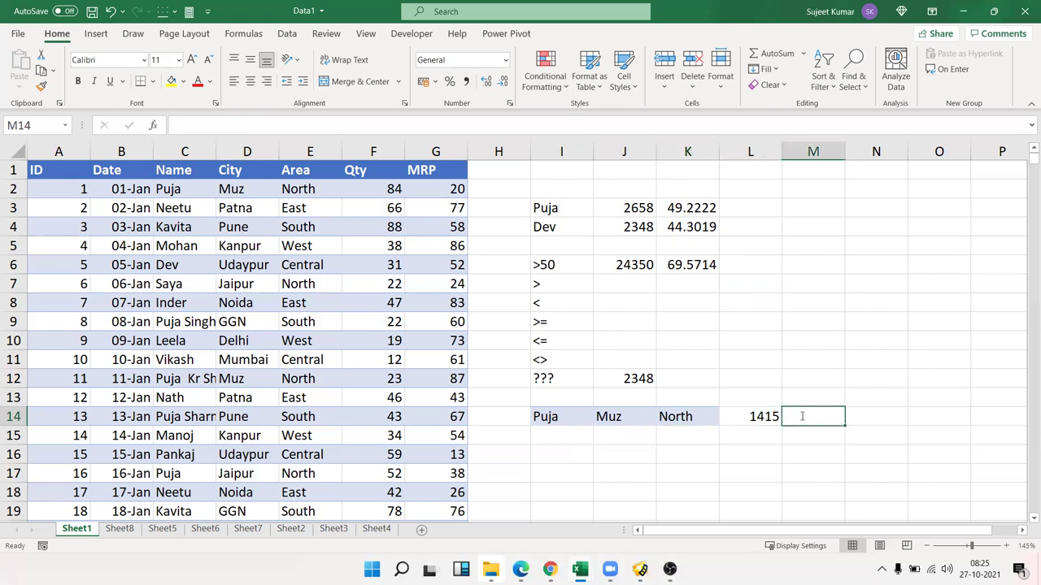
pyautogui.write('=')
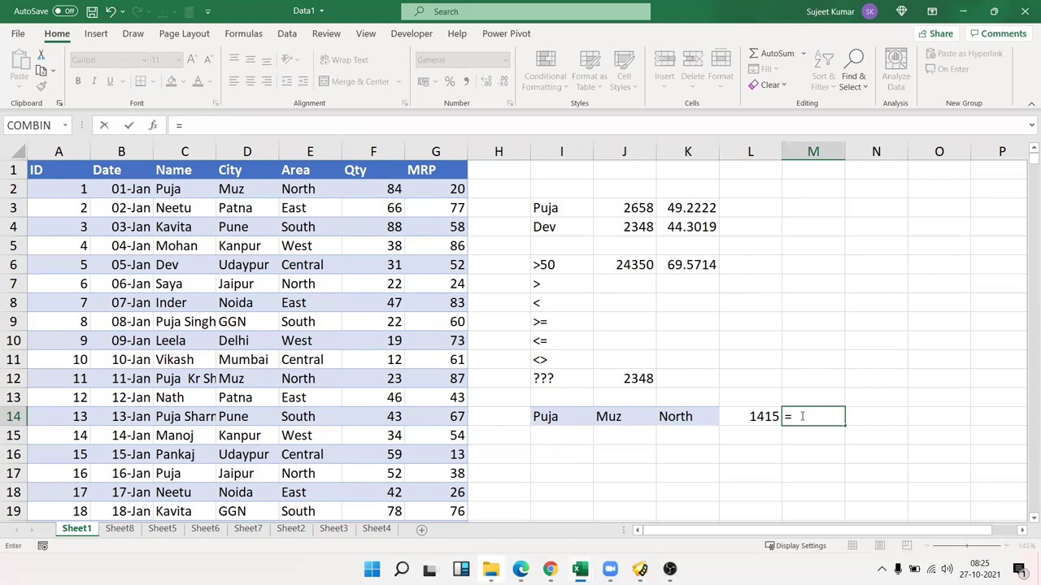
pyautogui.write('a')
pyautogui.write('v')
pyautogui.press('Down')
pyautogui.press('Down')
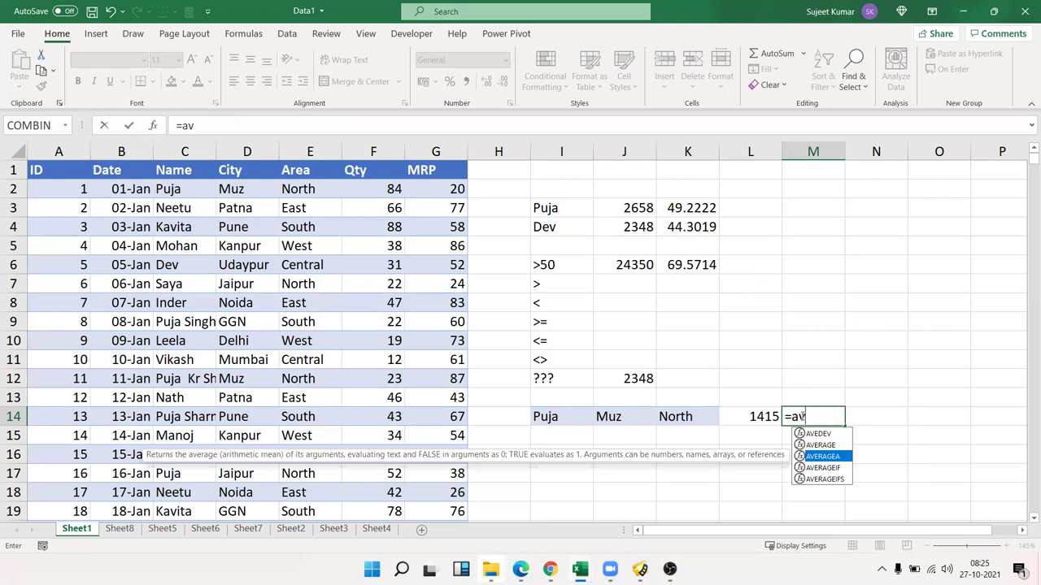
pyautogui.press('Down')
pyautogui.press('Down')
pyautogui.press('Tab')
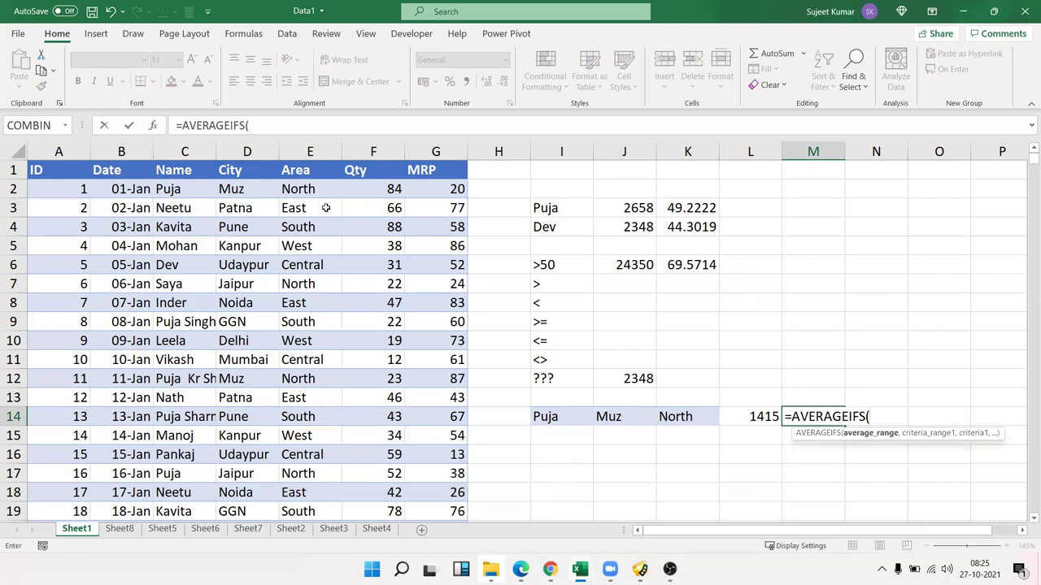
# - Complete =AVERAGEIFS(F:F,C:C,I14,D:D,J14,E:E,K14) in M14, averaging Qty for Puja, Muz, North to 52.4074
pyautogui.click(372, 151)
pyautogui.write(',')
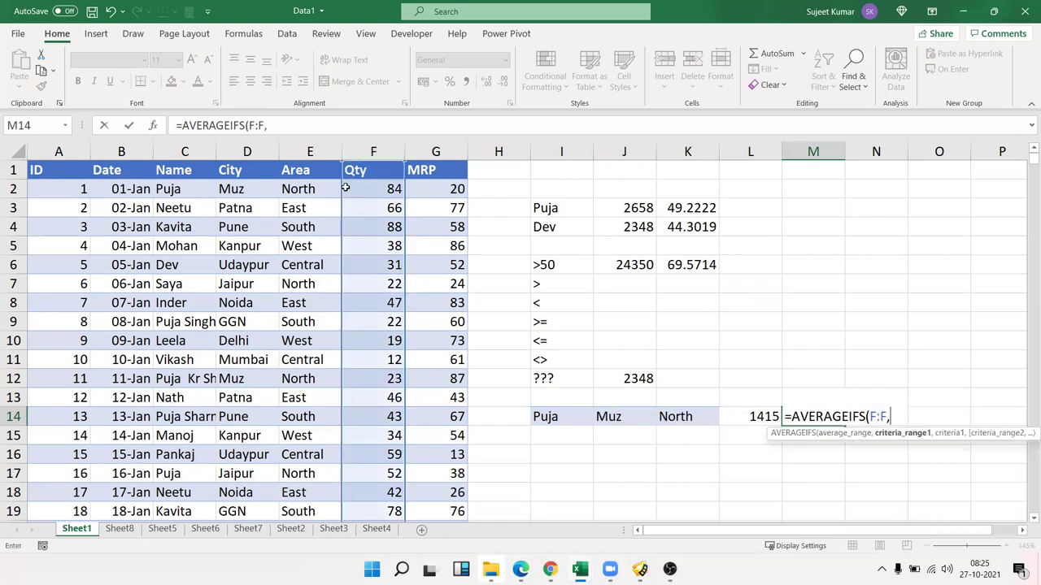
pyautogui.click(184, 152)
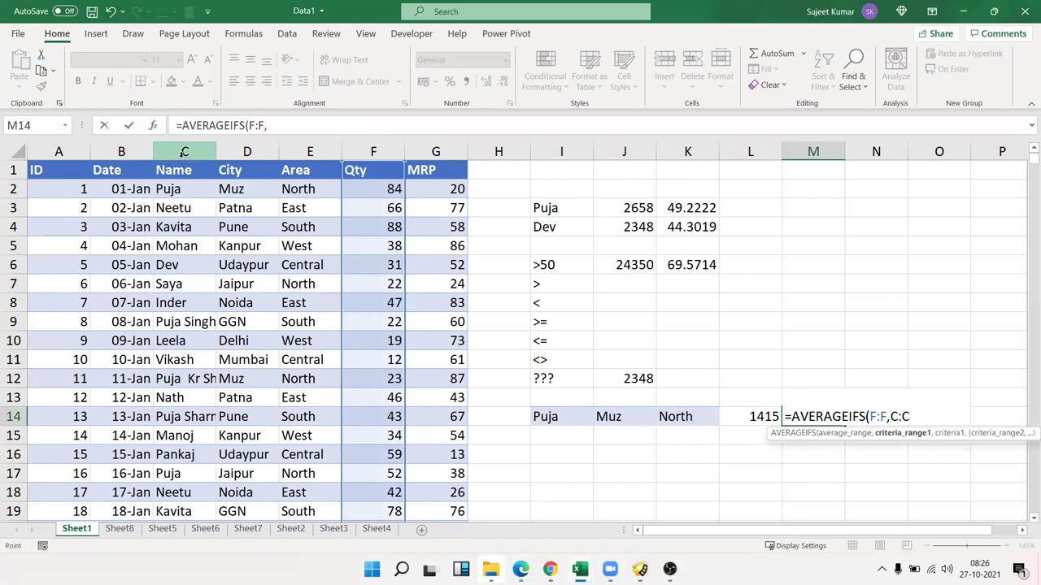
pyautogui.write(',')
pyautogui.click(550, 416)
pyautogui.write(',')
pyautogui.click(249, 152)
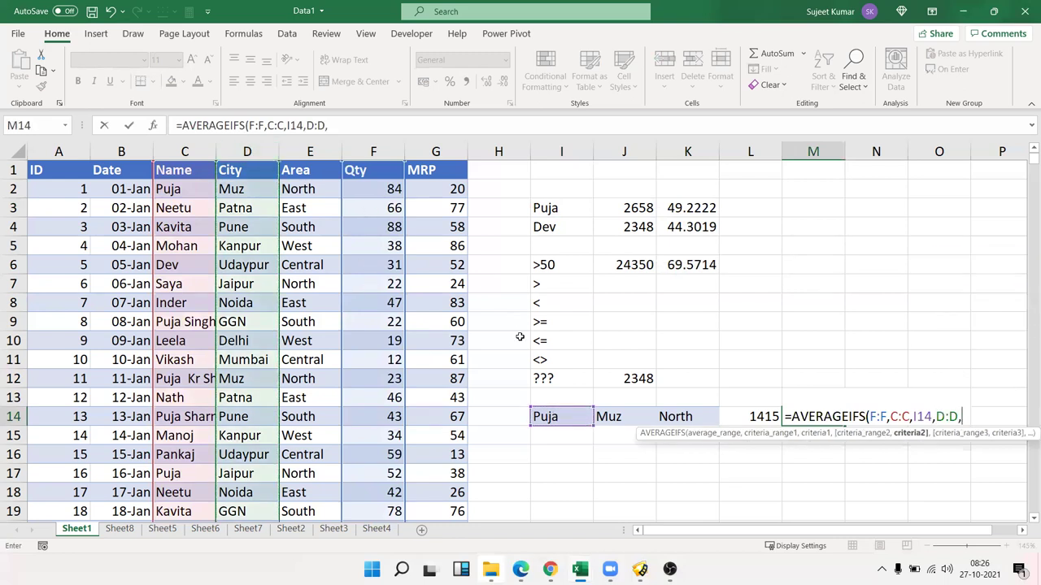
pyautogui.write(',')
pyautogui.click(608, 415)
pyautogui.write(',')
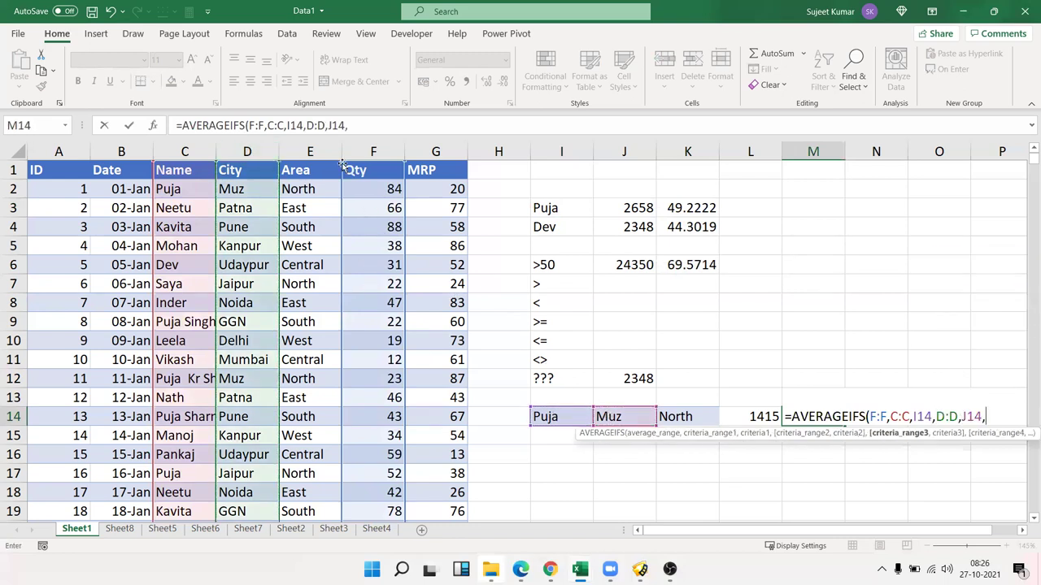
pyautogui.click(309, 152)
pyautogui.write(',')
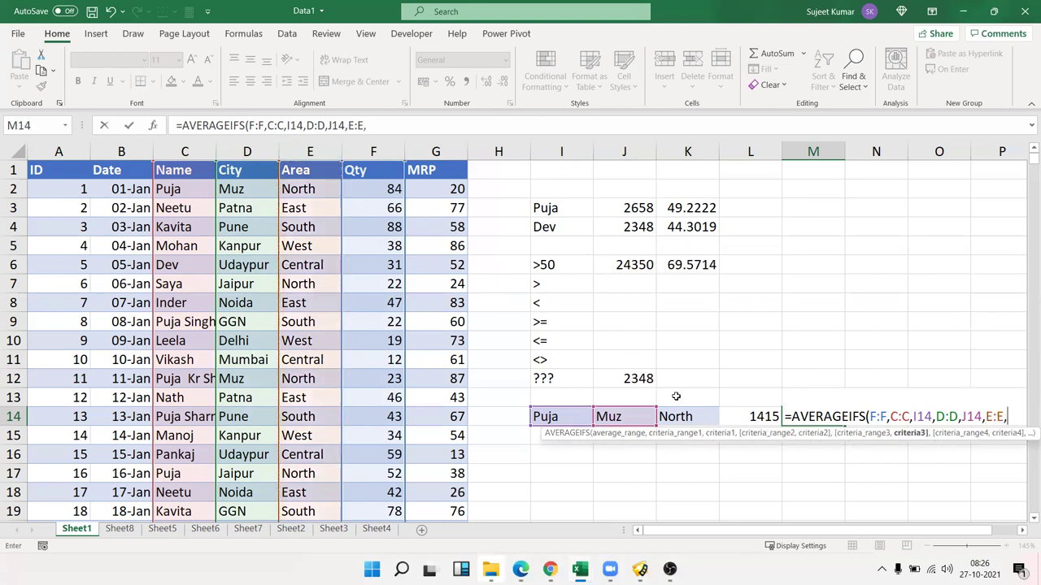
pyautogui.click(693, 414)
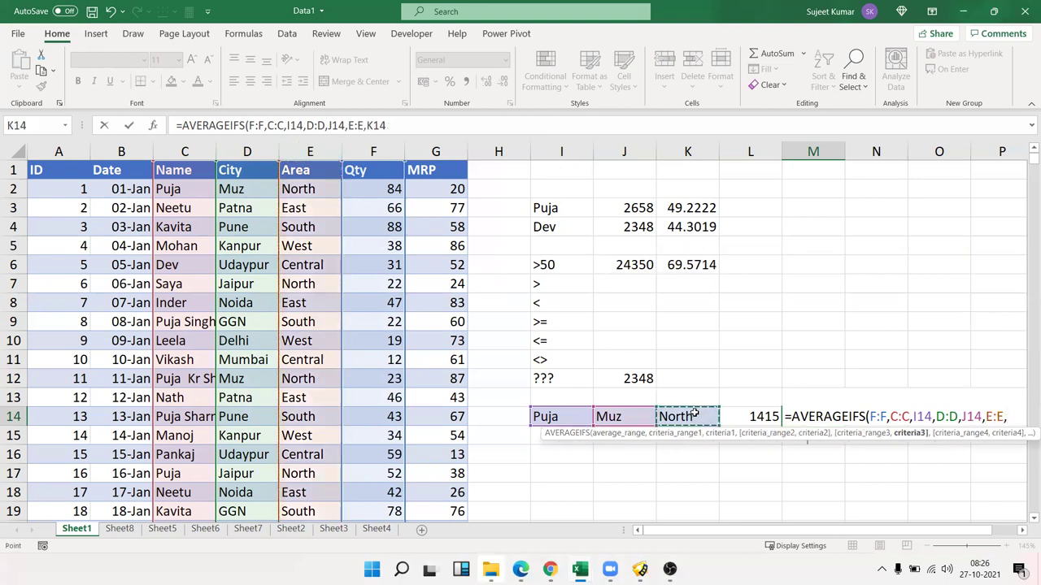
pyautogui.press('Return')
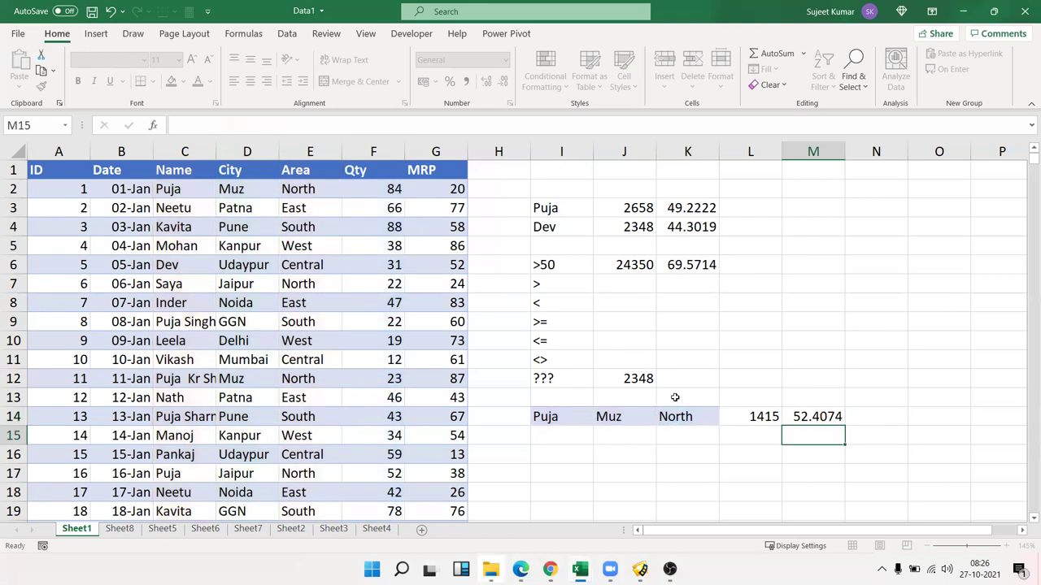
pyautogui.click(813, 417)
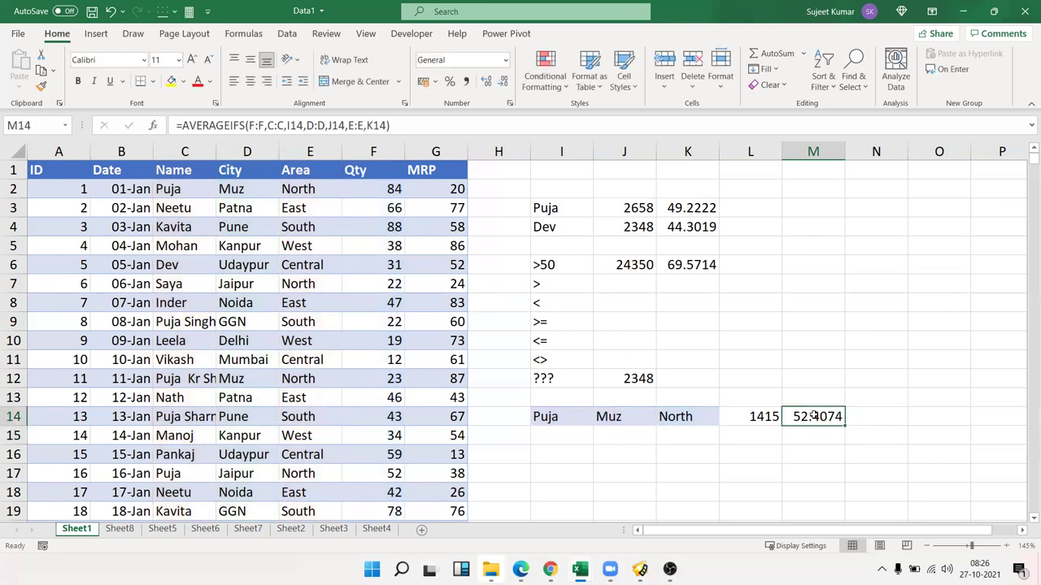
pyautogui.click(808, 302)
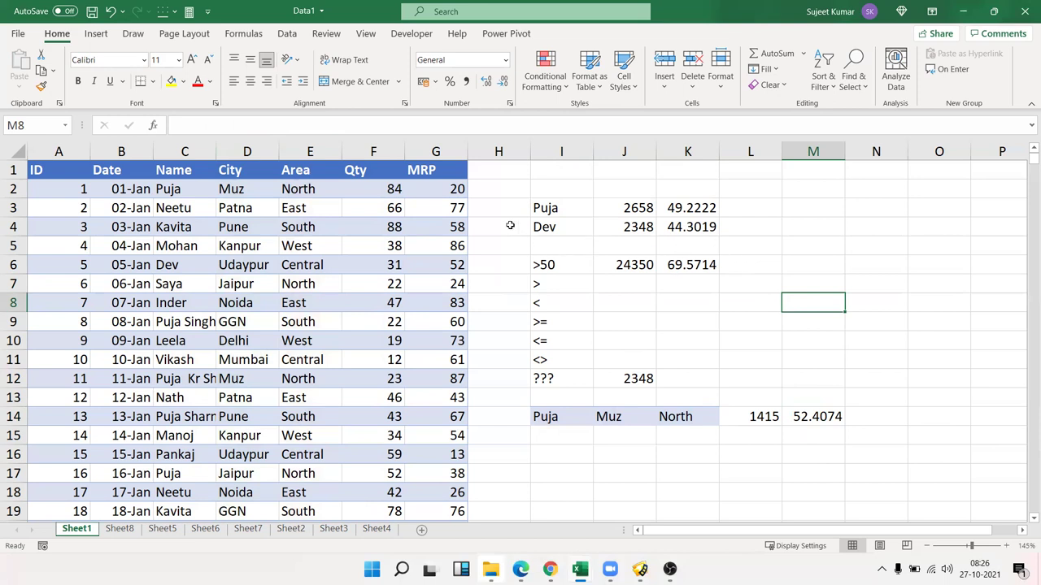
# - Enter =MAX(F:F) in I1 to show the largest Qty, 90
pyautogui.click(361, 148)
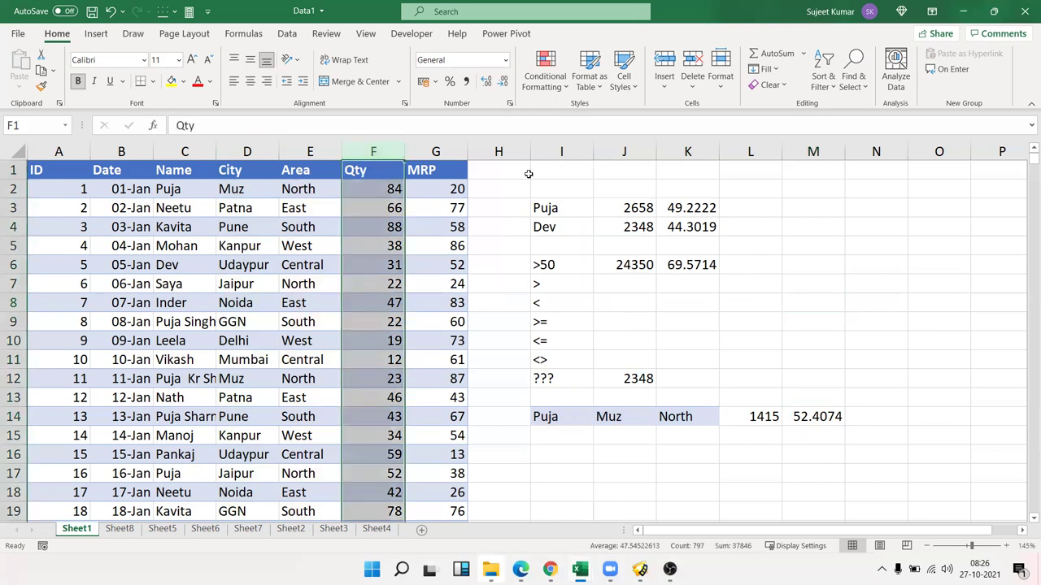
pyautogui.click(561, 173)
pyautogui.write('=')
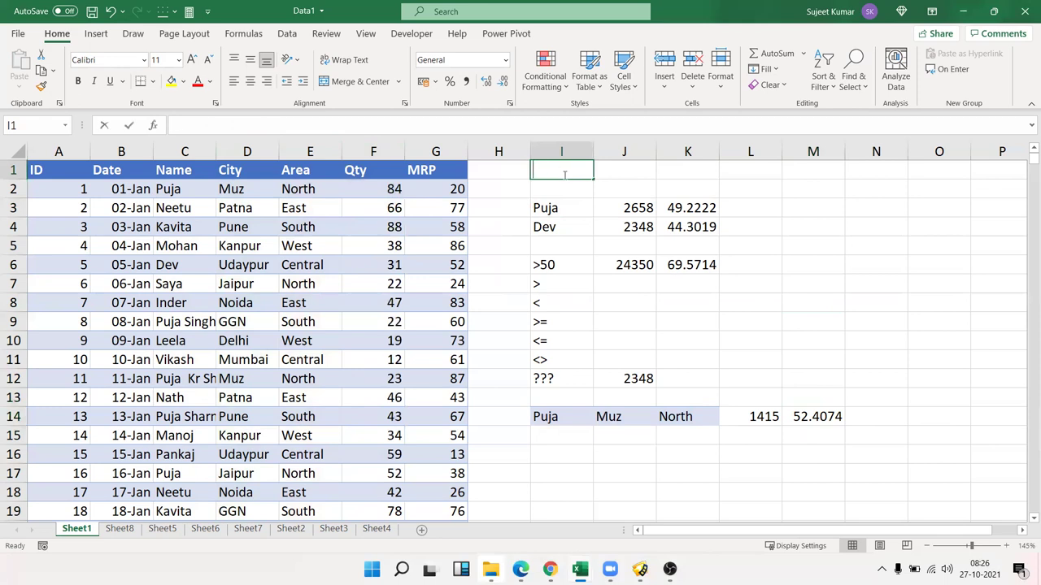
pyautogui.write('am')
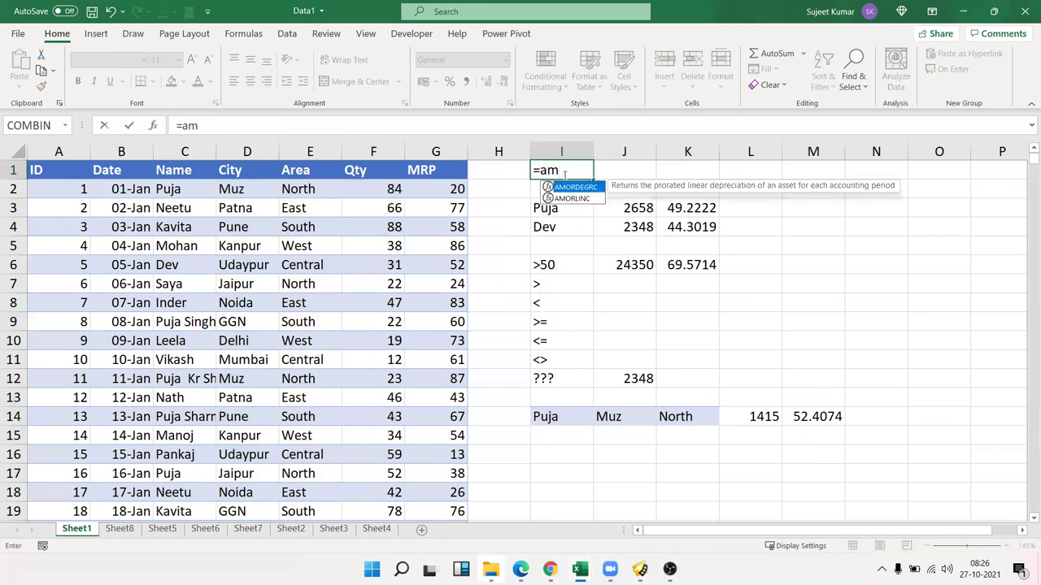
pyautogui.press('BackSpace')
pyautogui.press('BackSpace')
pyautogui.write('max')
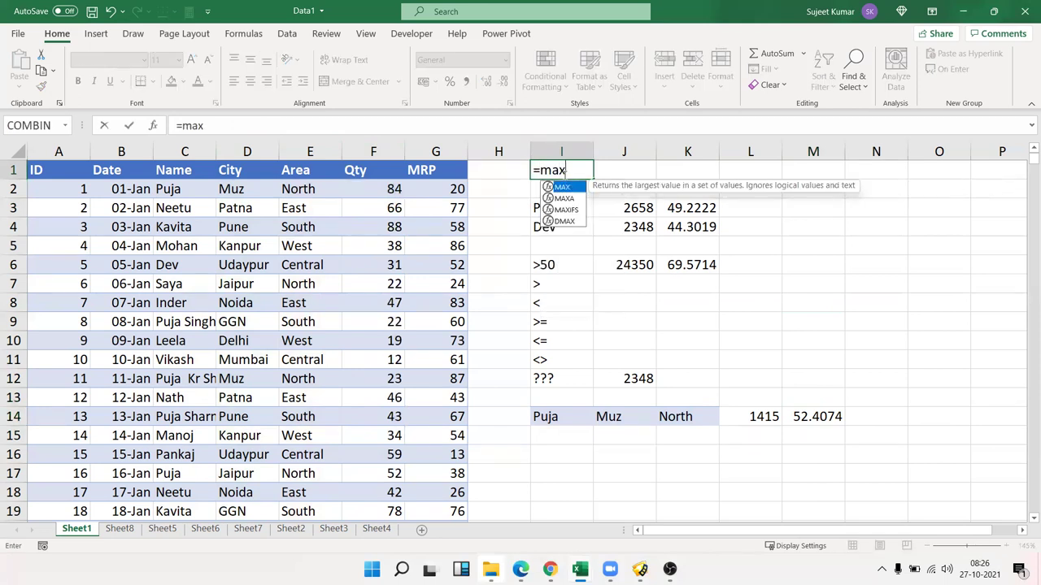
pyautogui.press('Tab')
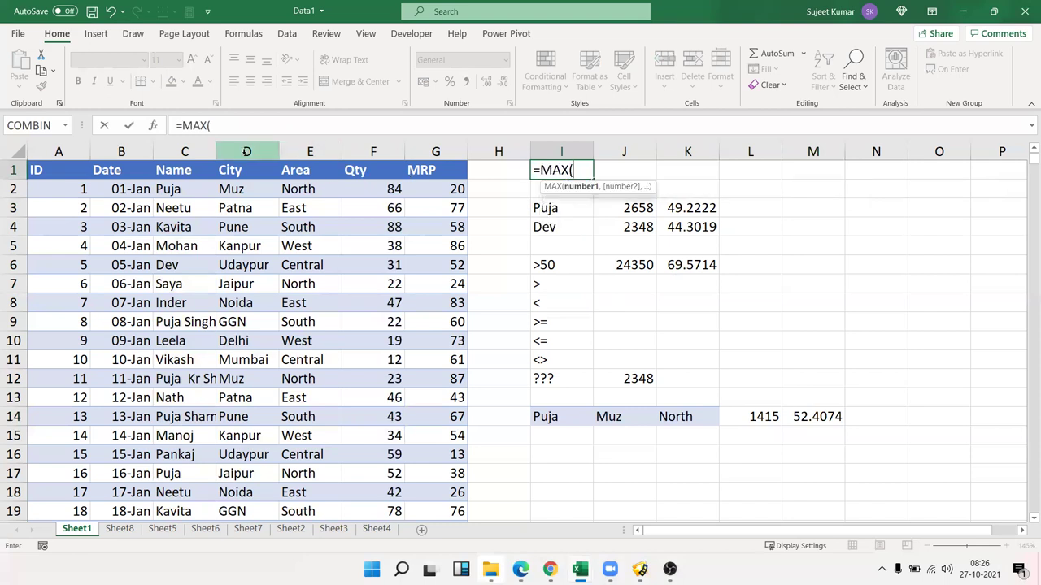
pyautogui.click(373, 151)
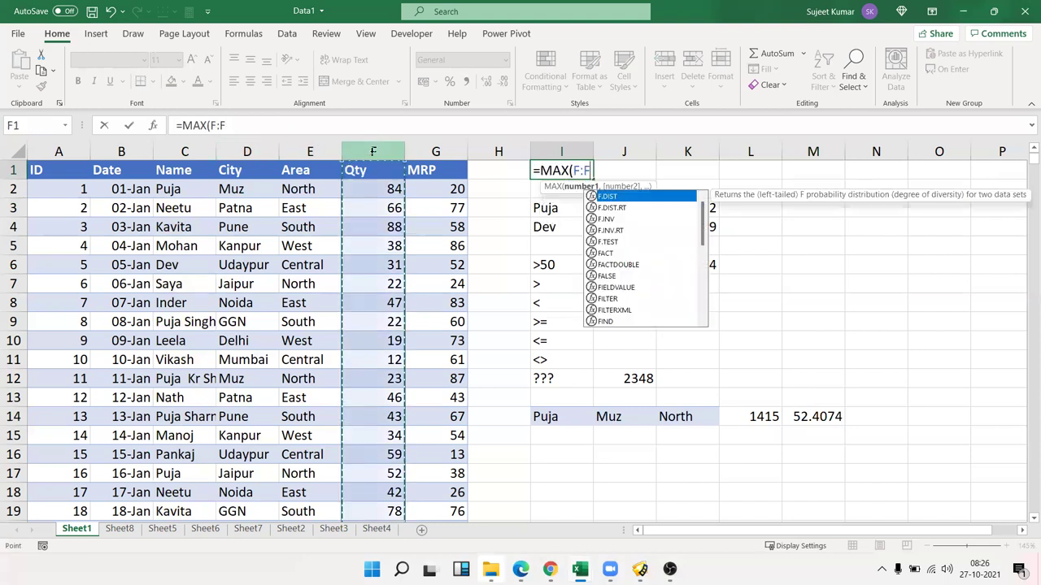
pyautogui.press('Return')
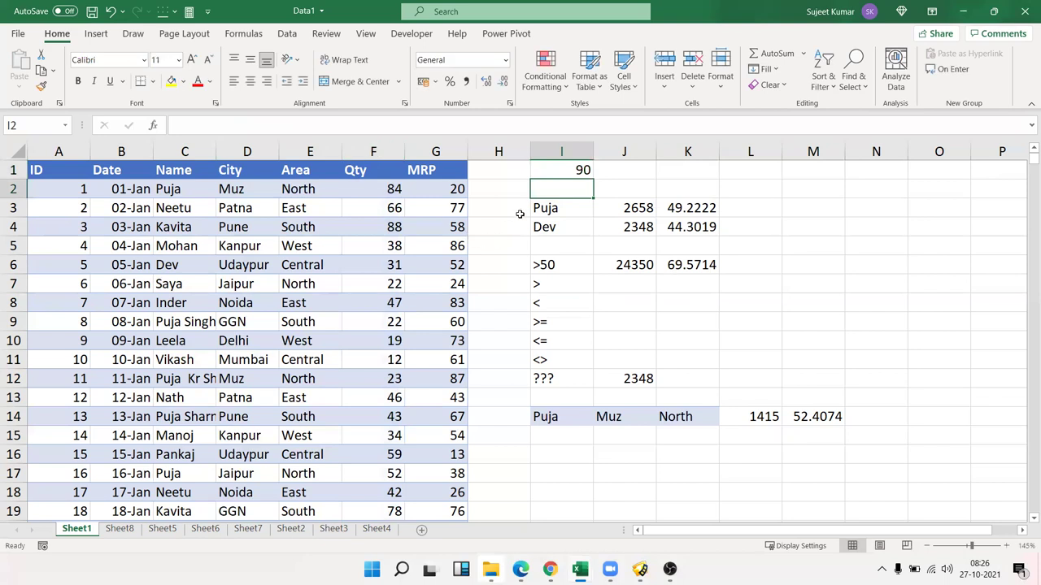
# - Enter =MAXIFS(F:F,C:C,I3) in L3 to get Puja's largest Qty, 90
pyautogui.click(730, 211)
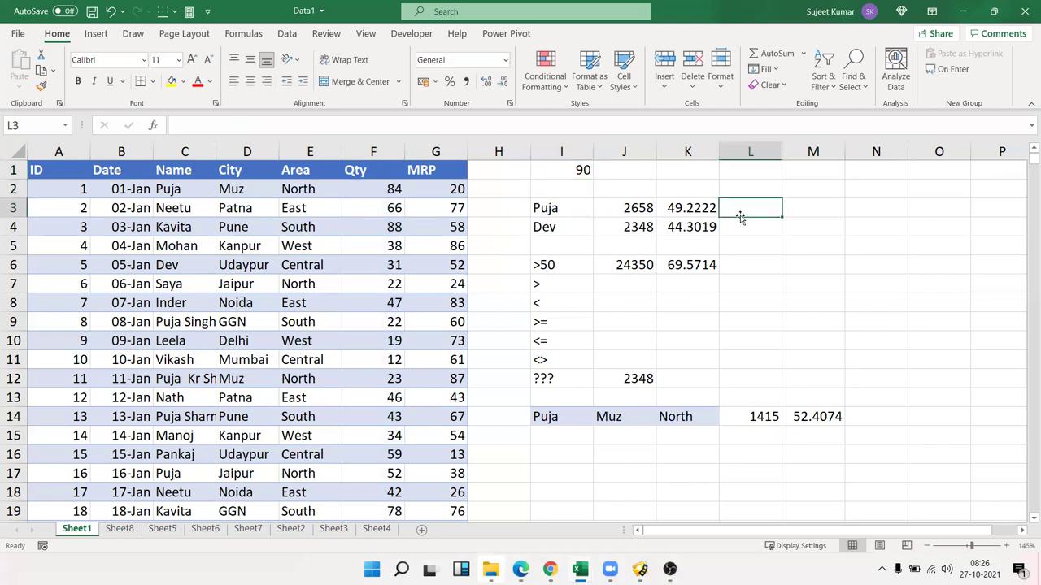
pyautogui.write('=ma')
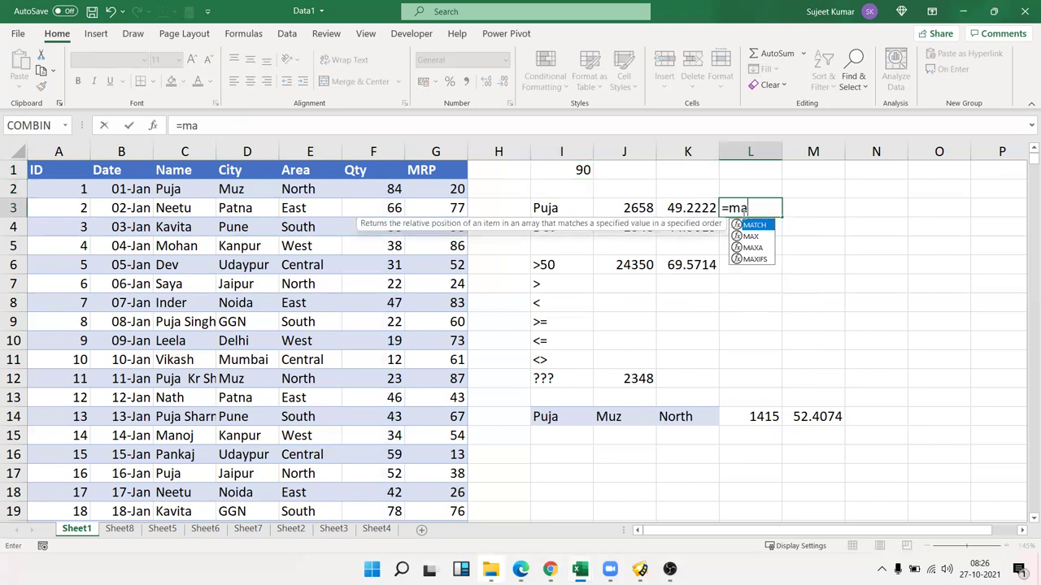
pyautogui.write('xi')
pyautogui.press('Tab')
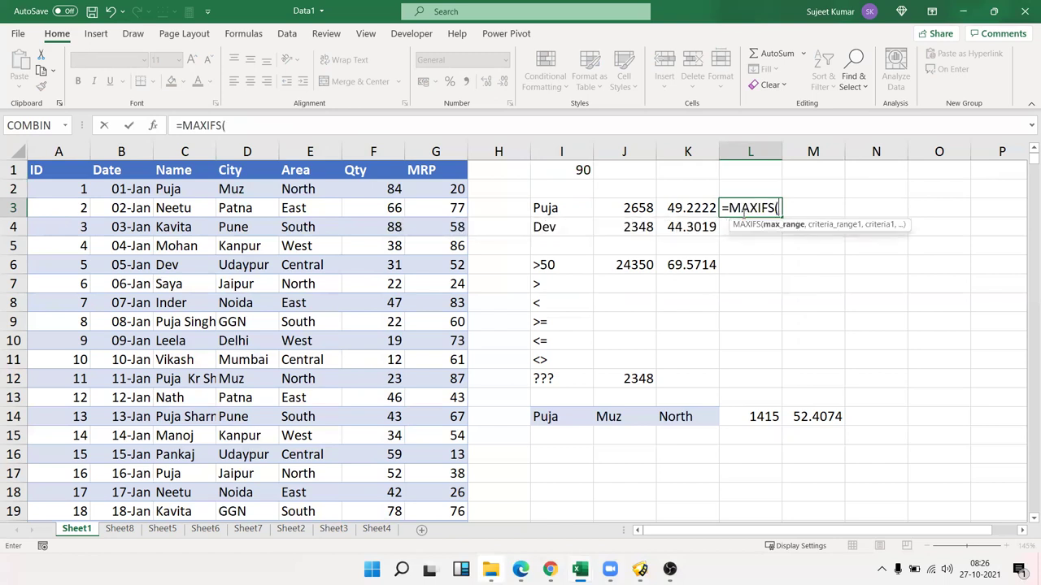
pyautogui.click(370, 151)
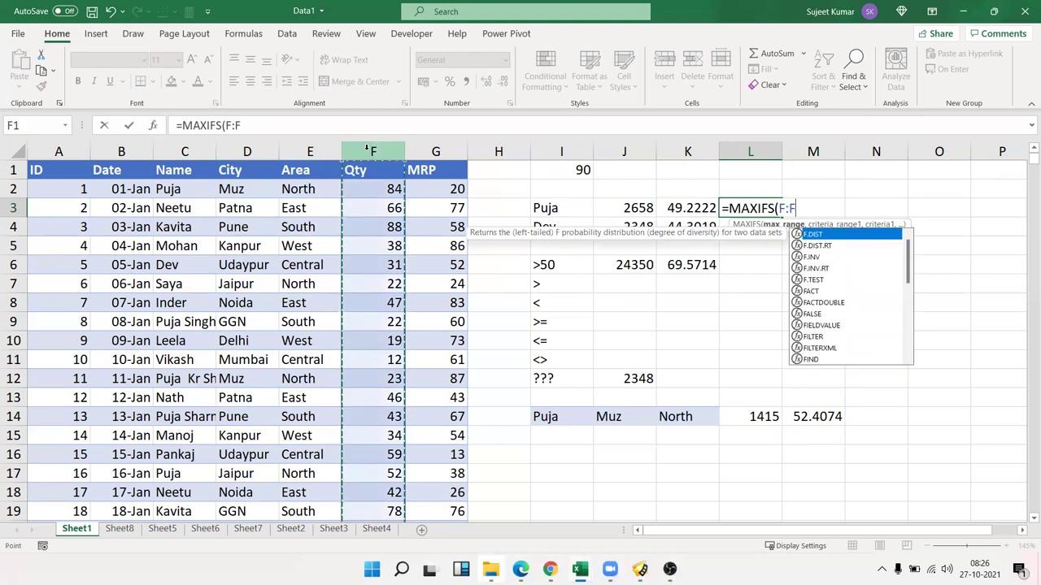
pyautogui.write(',')
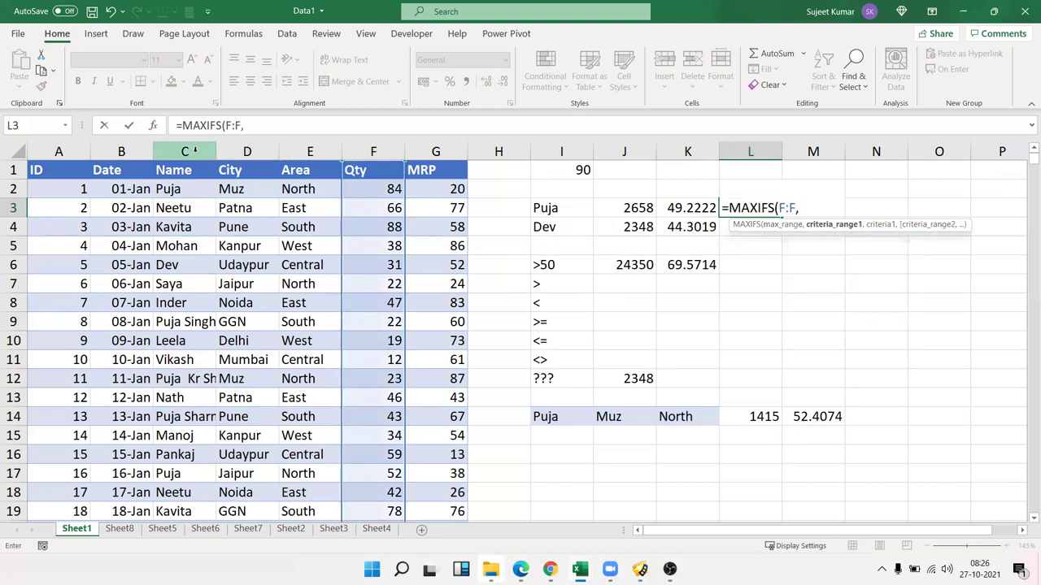
pyautogui.click(195, 151)
pyautogui.write(',')
pyautogui.click(547, 208)
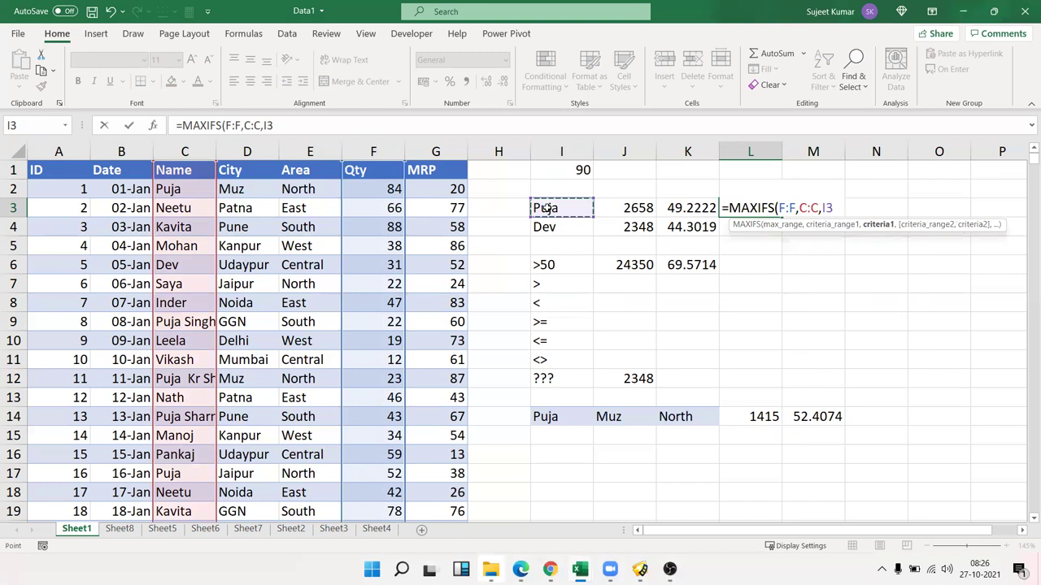
pyautogui.press('Return')
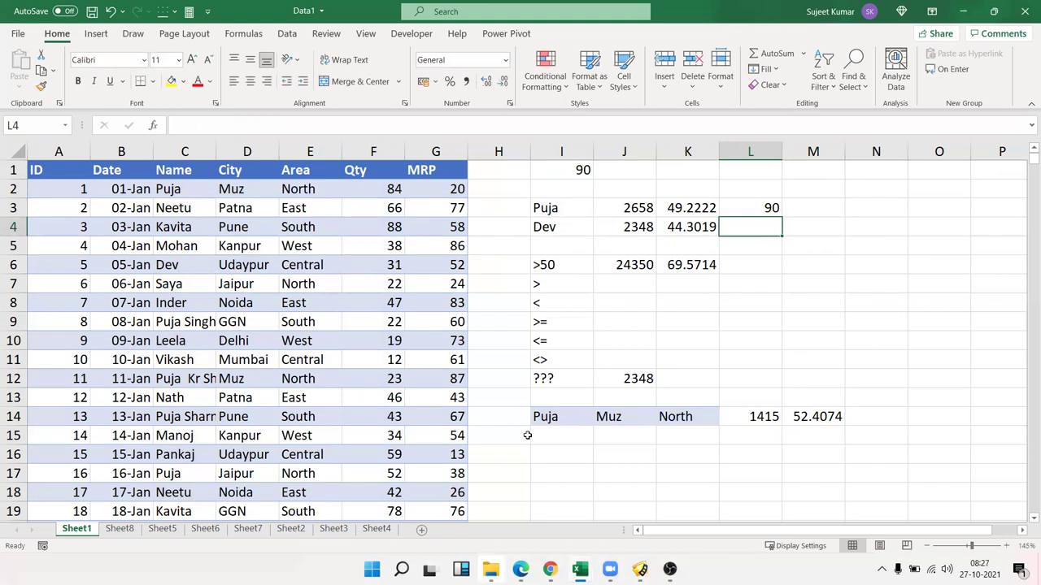
# - Review the existing SUMIFS formula in L14 and AVERAGEIFS formula in M14 without changing them
pyautogui.moveTo(536, 420); pyautogui.dragTo(675, 417)
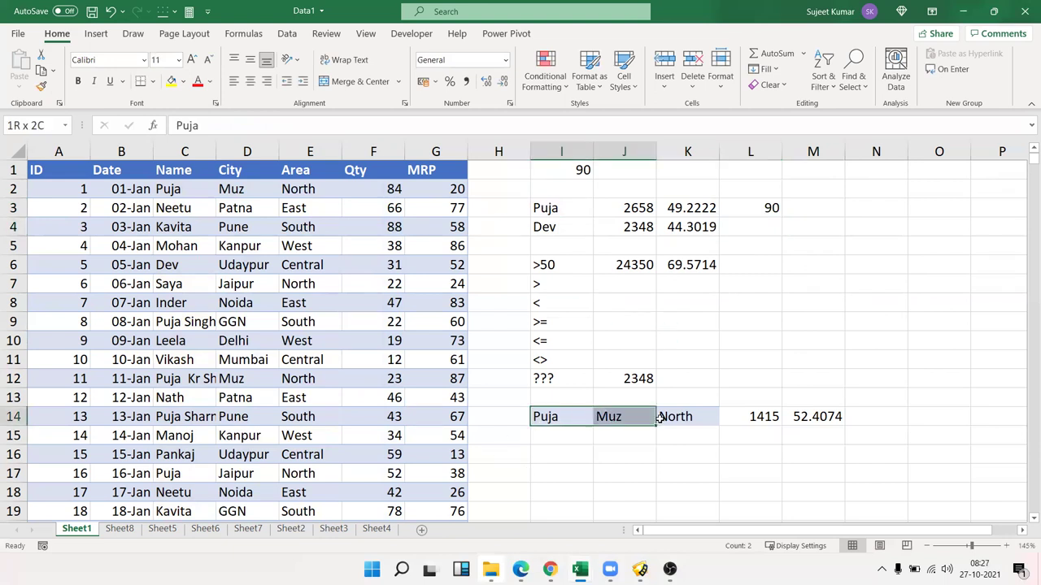
pyautogui.click(753, 416)
pyautogui.doubleClick(756, 416)
pyautogui.press('Escape')
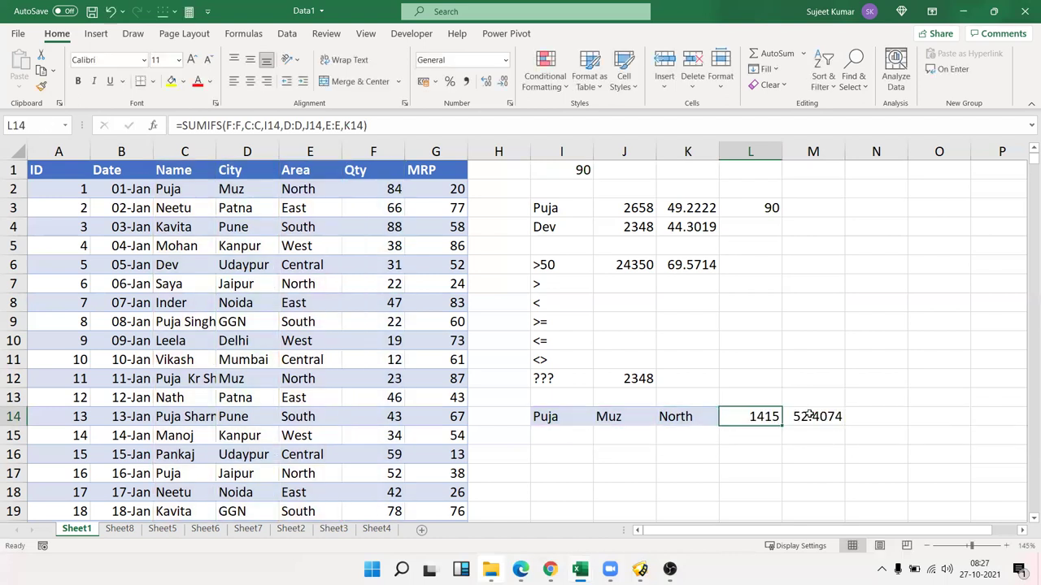
pyautogui.click(811, 416)
pyautogui.doubleClick(810, 416)
pyautogui.press('Escape')
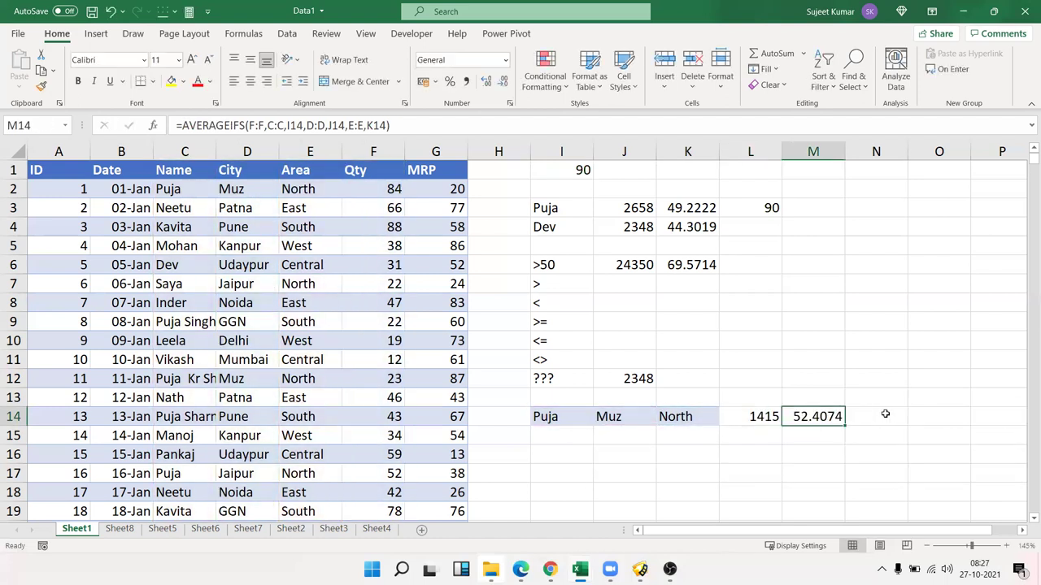
# - Enter =MAXIFS(F:F,C:C,I14,D:D,J14,E:E,K14) in N14, returning 90 for Puja, Muz, North
pyautogui.click(885, 412)
pyautogui.write('=')
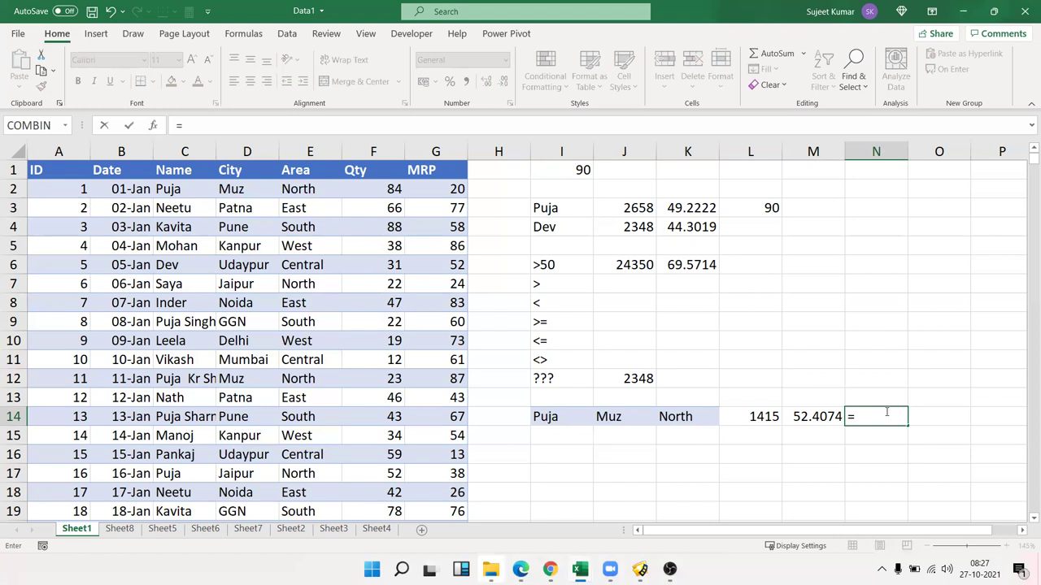
pyautogui.write('max')
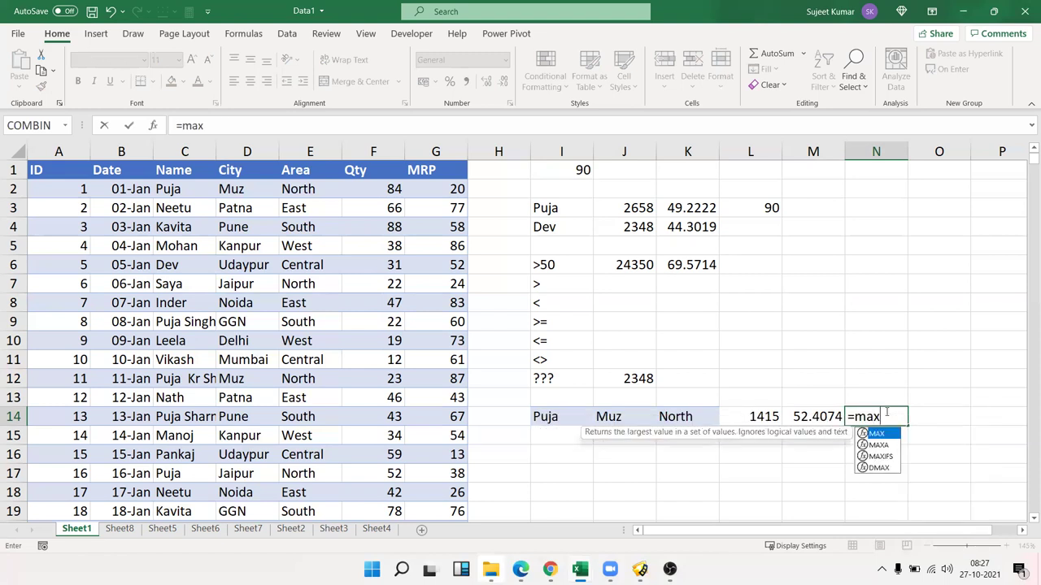
pyautogui.write('if')
pyautogui.press('Tab')
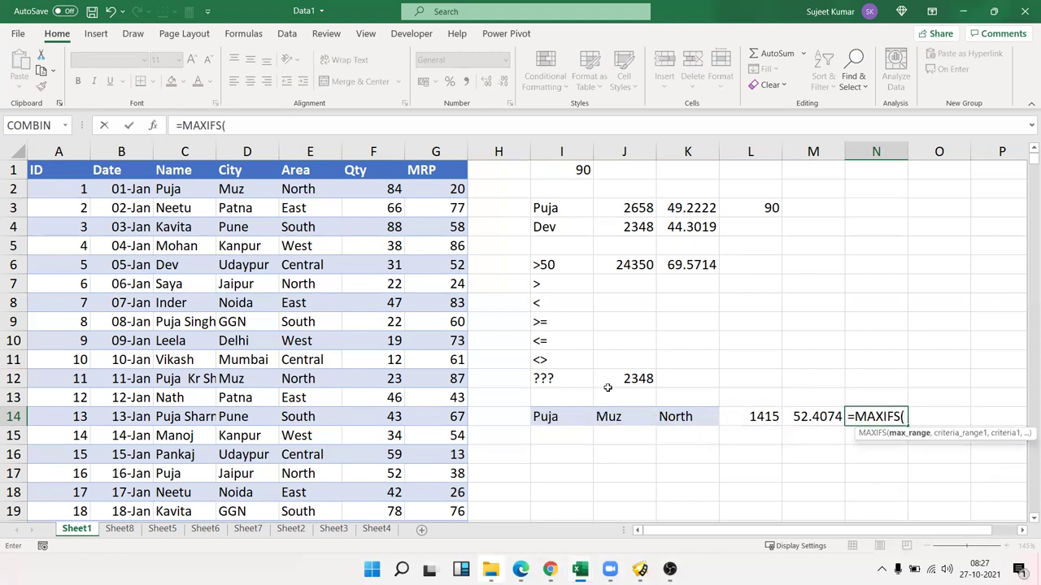
pyautogui.click(371, 153)
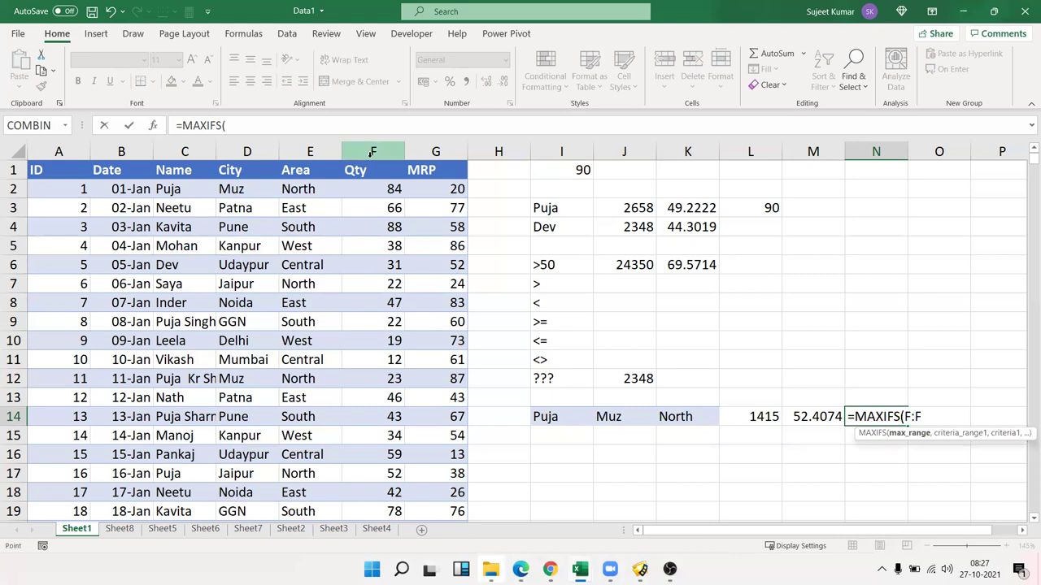
pyautogui.write(',')
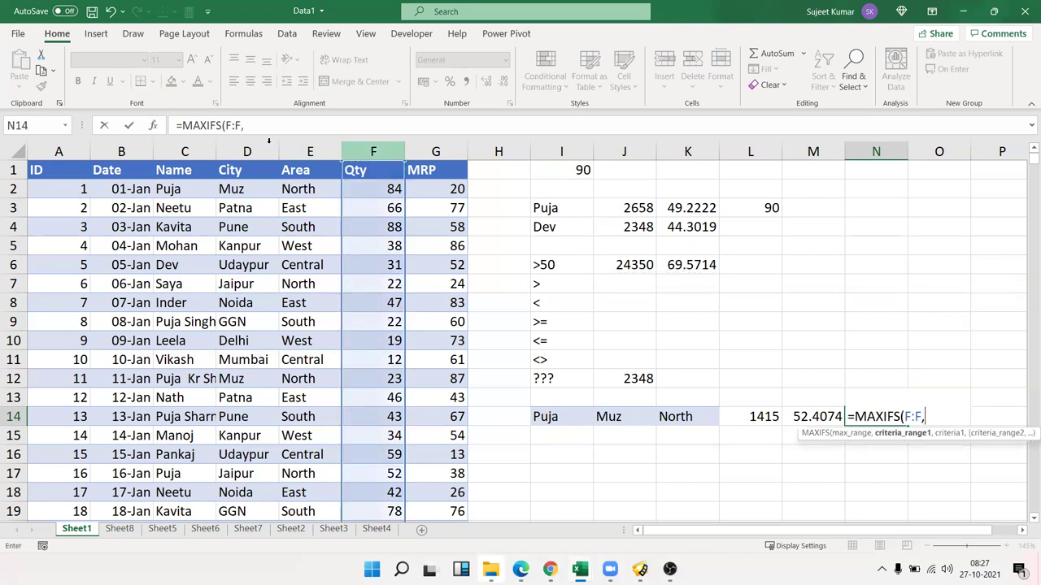
pyautogui.click(169, 152)
pyautogui.write(',')
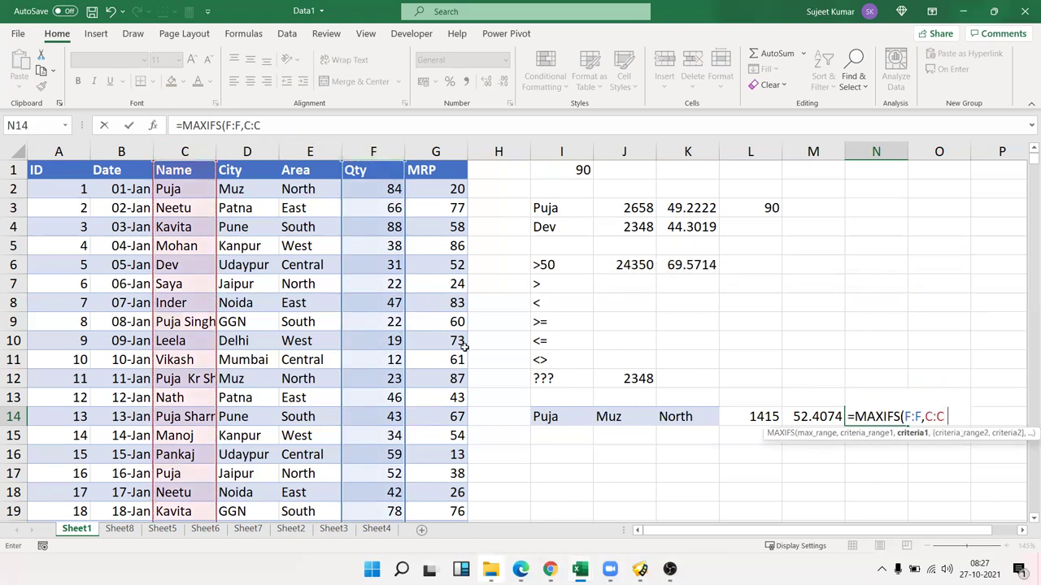
pyautogui.click(545, 416)
pyautogui.write(',')
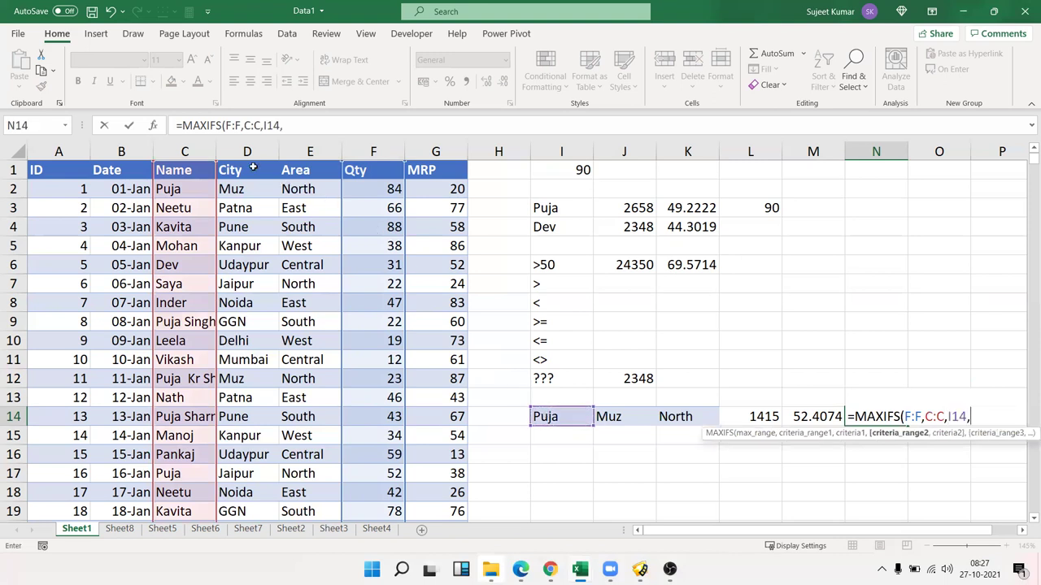
pyautogui.click(247, 152)
pyautogui.write(',')
pyautogui.click(618, 417)
pyautogui.write(',')
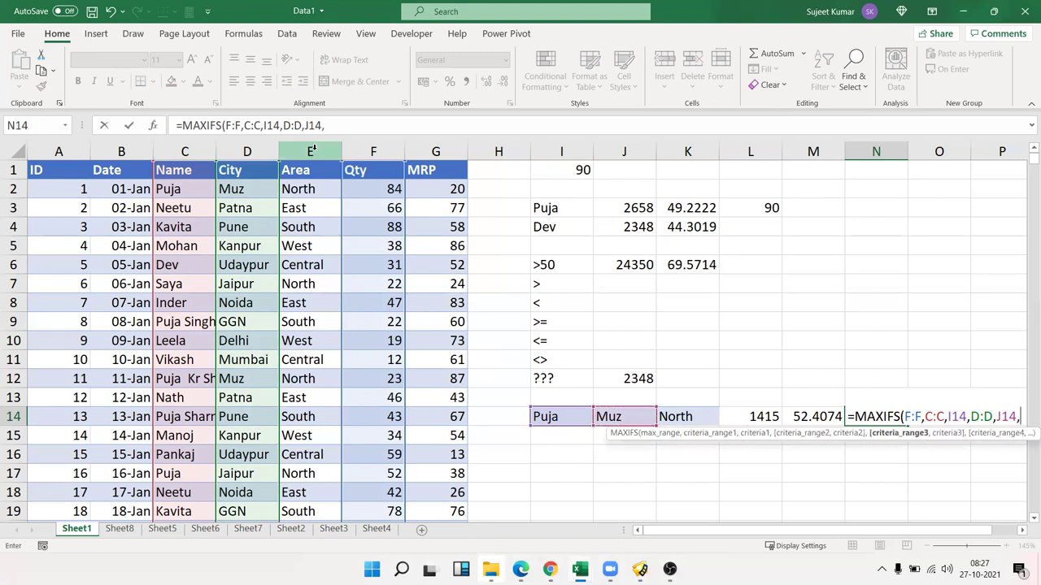
pyautogui.click(311, 152)
pyautogui.write(',')
pyautogui.click(685, 415)
pyautogui.press('Return')
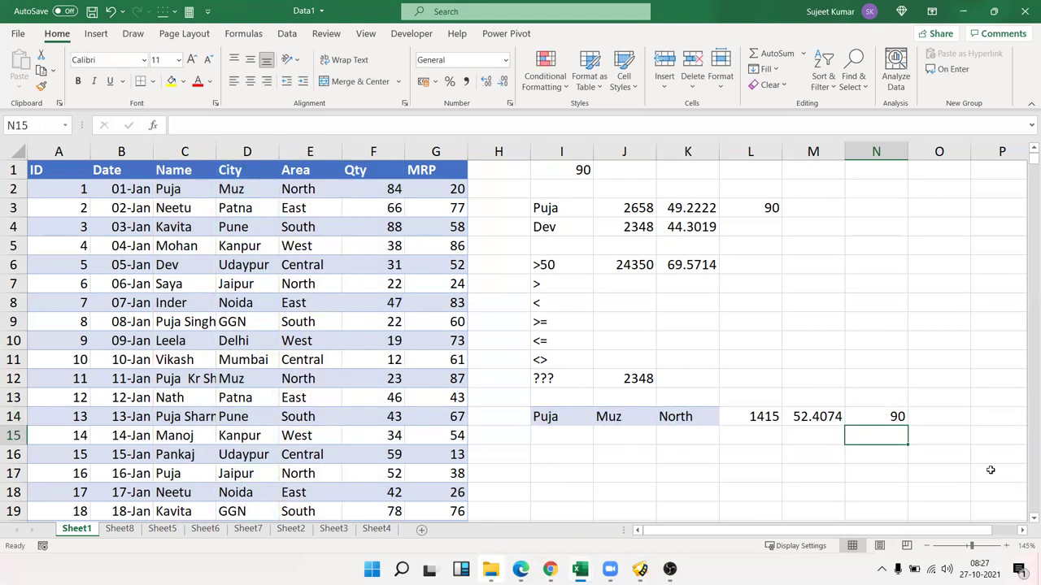
pyautogui.click(892, 417)
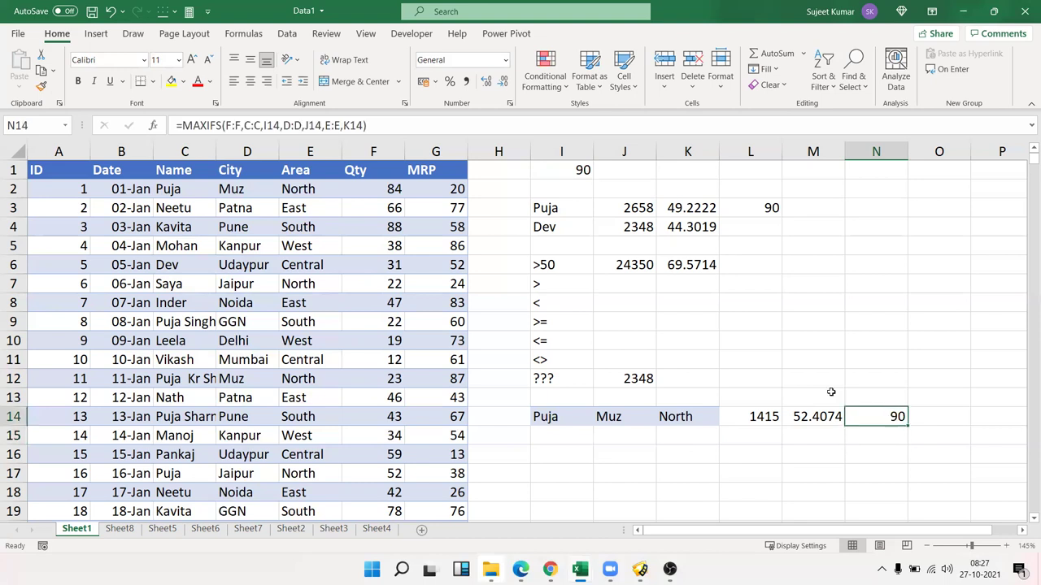
# - Change the first row's Qty in F2 from 84 to 105 and check N14's updated result
pyautogui.moveTo(165, 195); pyautogui.dragTo(358, 192)
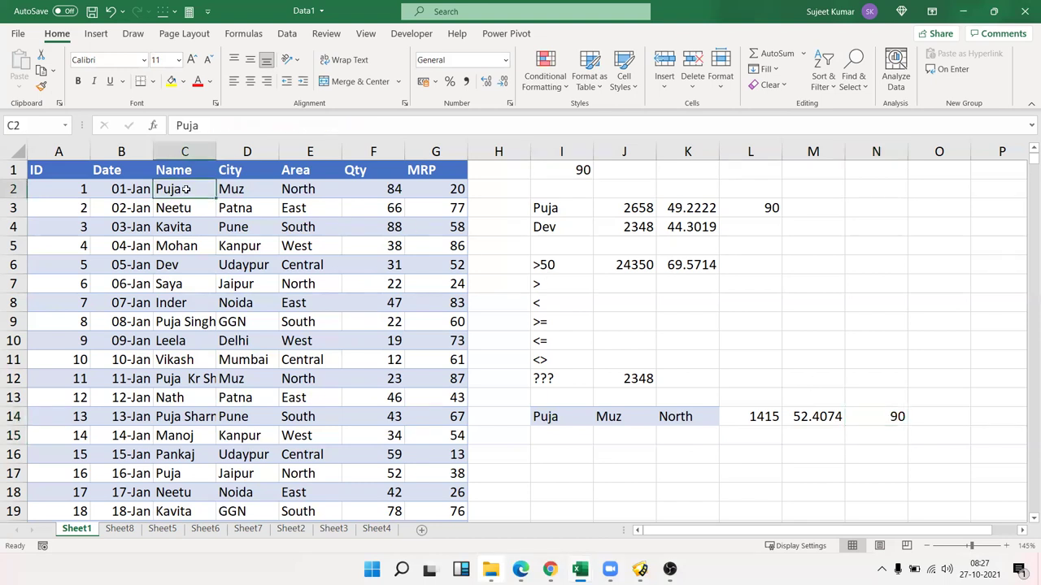
pyautogui.click(363, 192)
pyautogui.write('105')
pyautogui.press('Return')
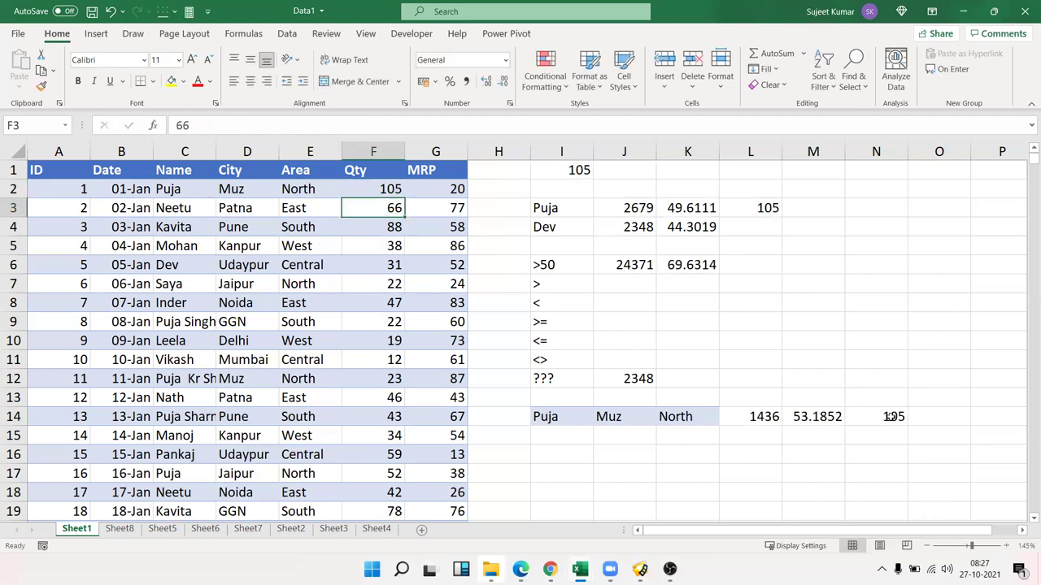
pyautogui.click(891, 416)
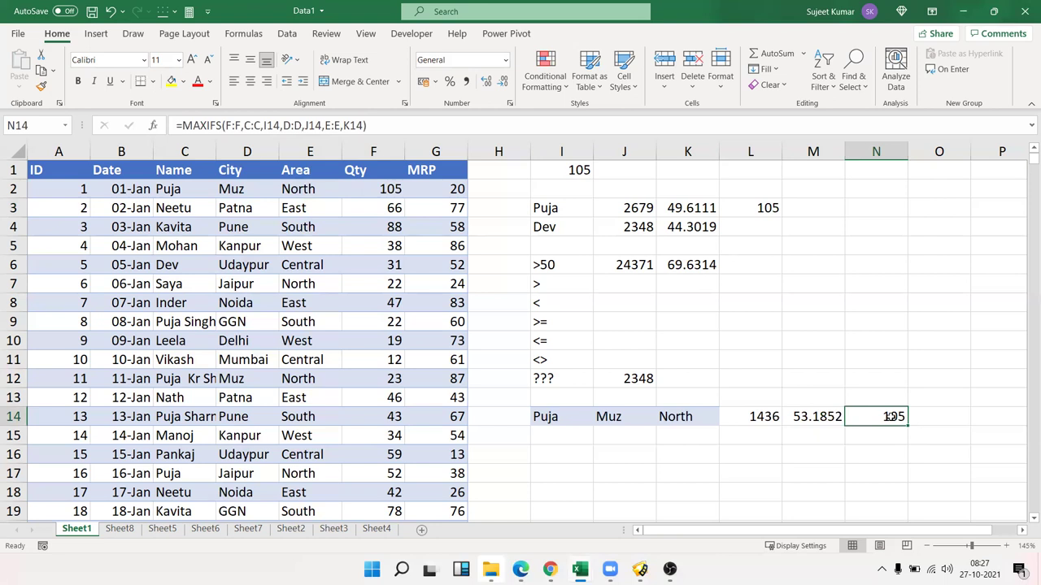
# - Clear all contents of columns I through N
pyautogui.click(543, 153)
pyautogui.moveTo(550, 156); pyautogui.dragTo(889, 223)
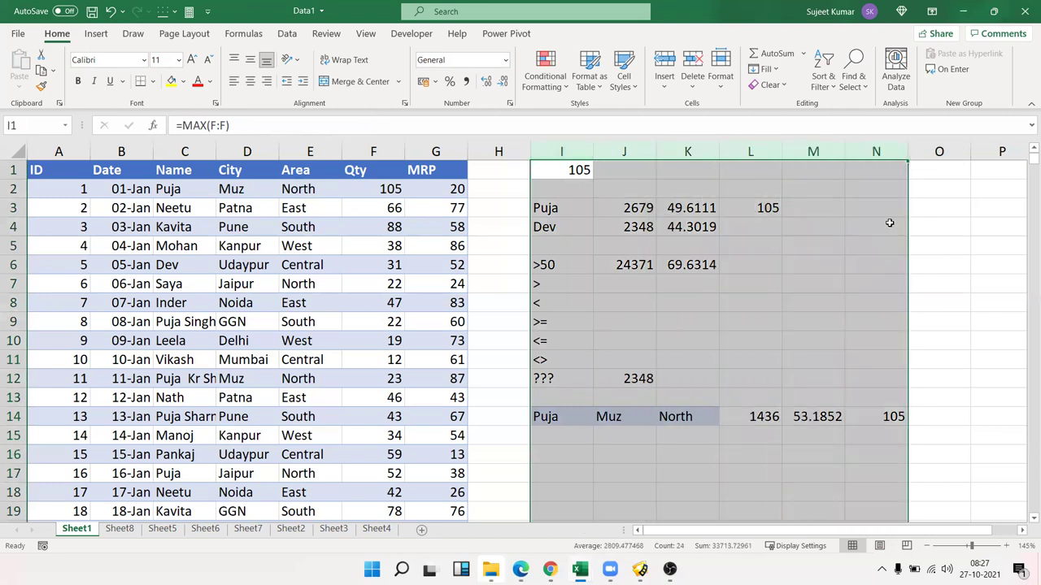
pyautogui.press('Delete')
# - Put the label Top in I3 and the ranks 1 to 5 in I5:I9
pyautogui.click(626, 274)
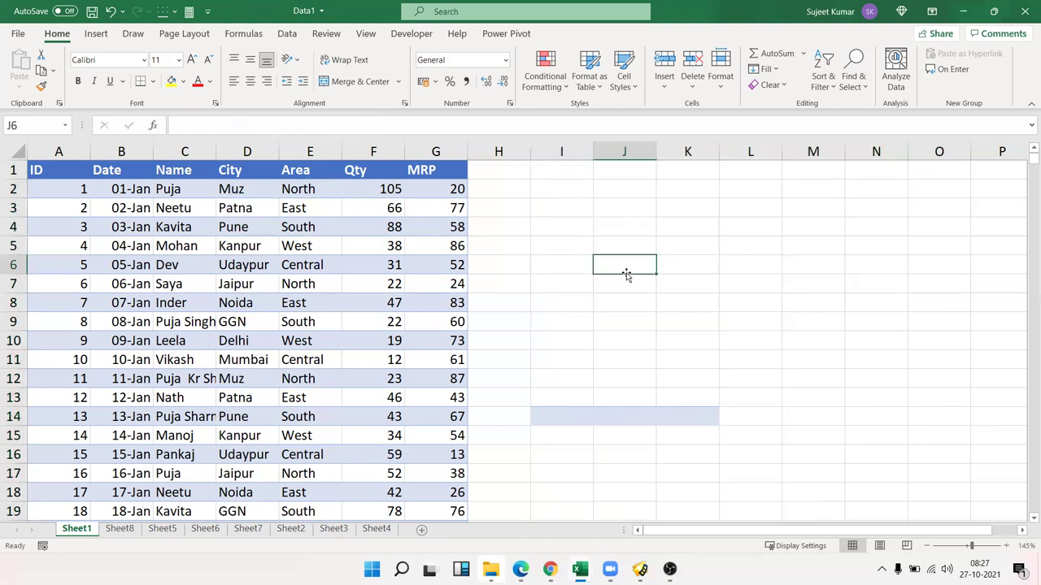
pyautogui.click(573, 228)
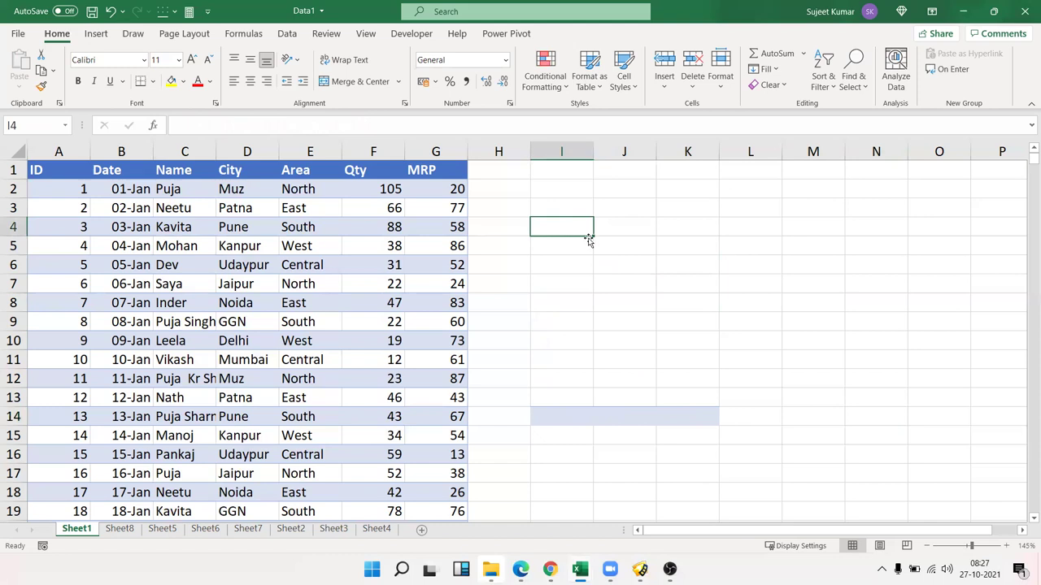
pyautogui.click(583, 214)
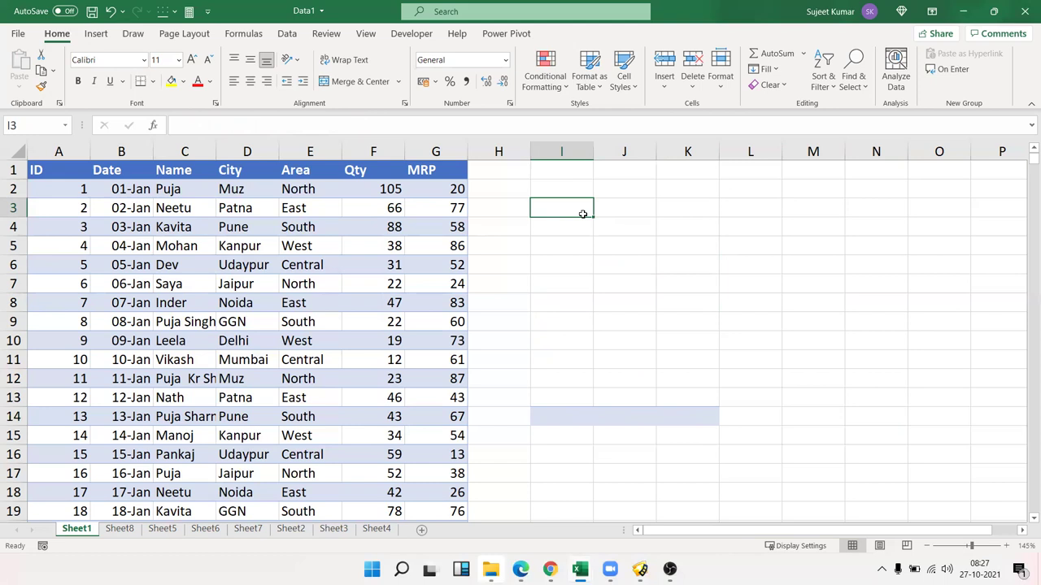
pyautogui.write('Top')
pyautogui.press('Return')
pyautogui.press('Return')
pyautogui.write('1')
pyautogui.press('Return')
pyautogui.write('2')
pyautogui.press('Return')
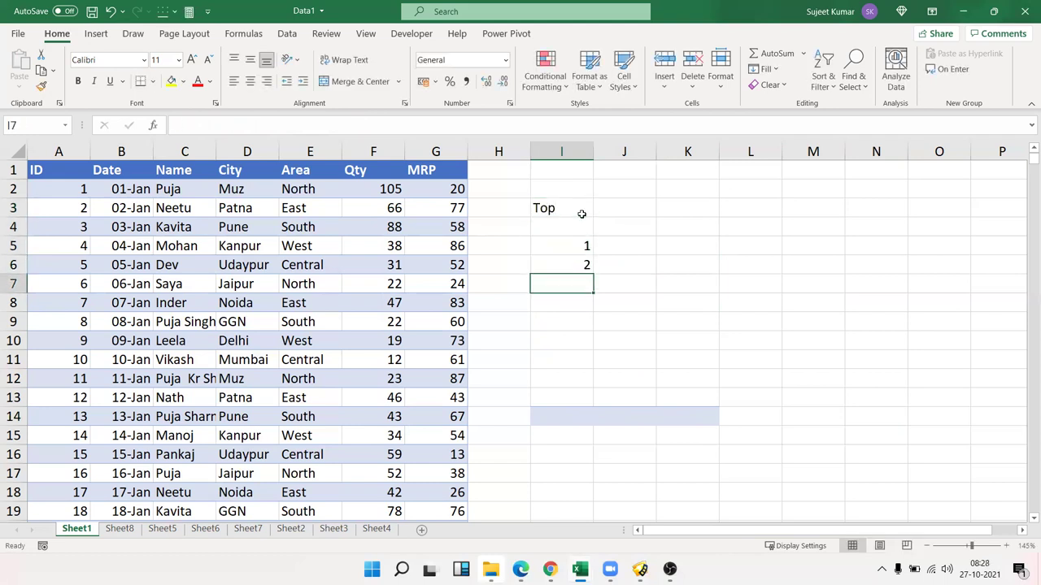
pyautogui.write('3')
pyautogui.press('Return')
pyautogui.write('4')
pyautogui.press('Return')
pyautogui.write('5')
pyautogui.press('Return')
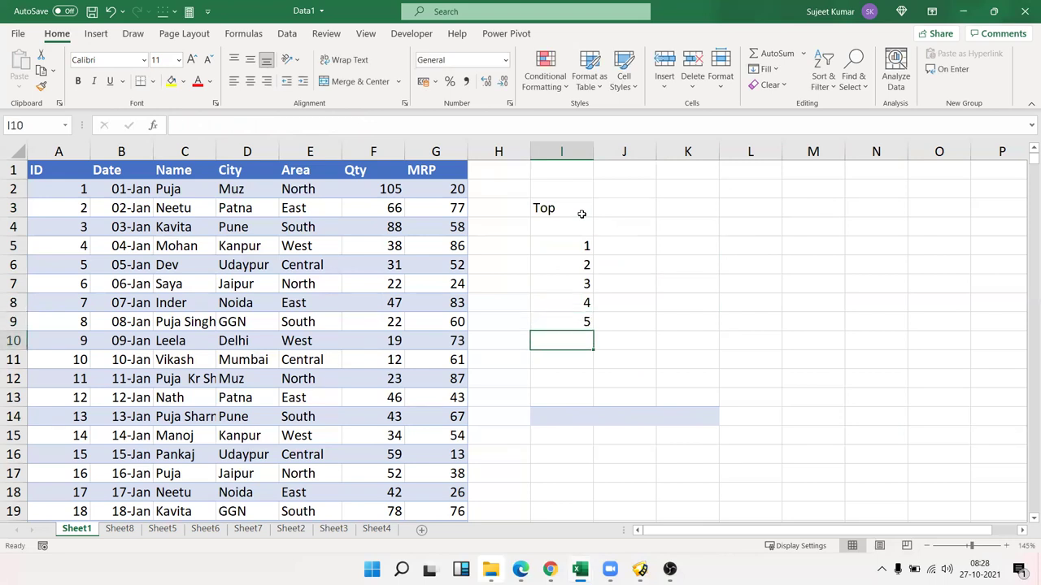
# - Enter =MAX(F:F) in J2, returning 105
pyautogui.click(599, 186)
pyautogui.write('=max')
pyautogui.press('Tab')
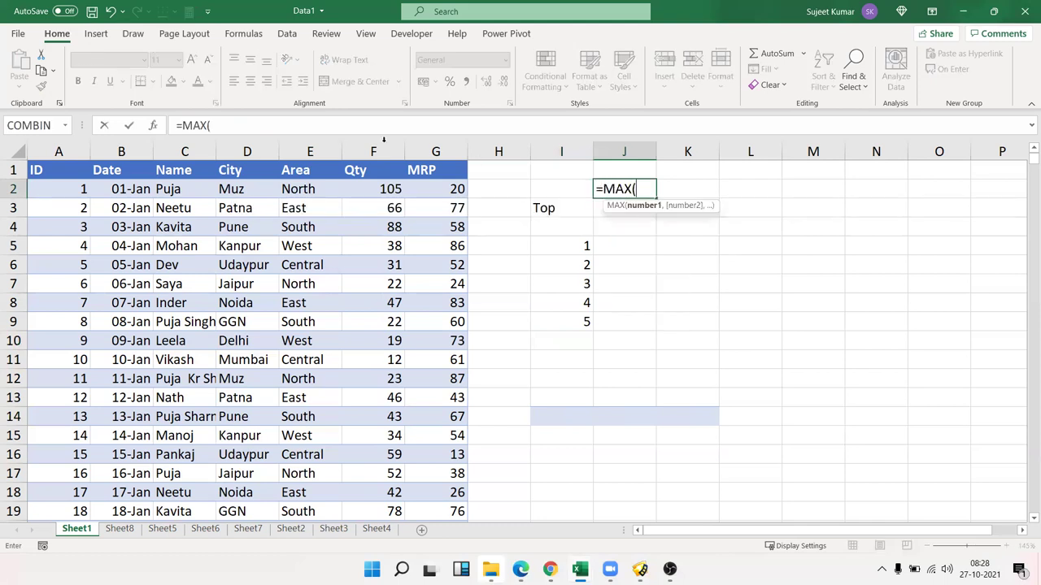
pyautogui.click(386, 152)
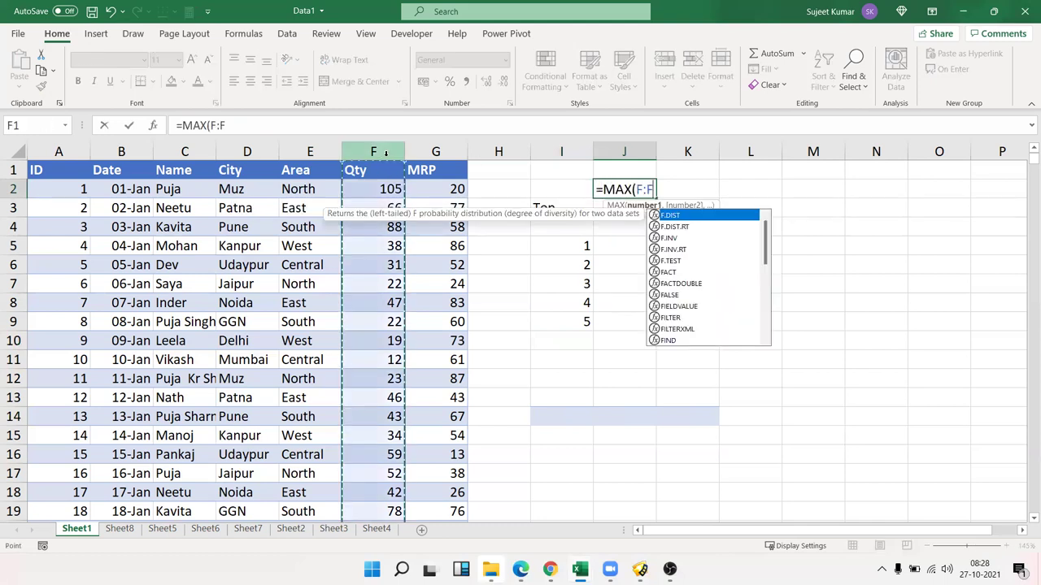
pyautogui.press('Return')
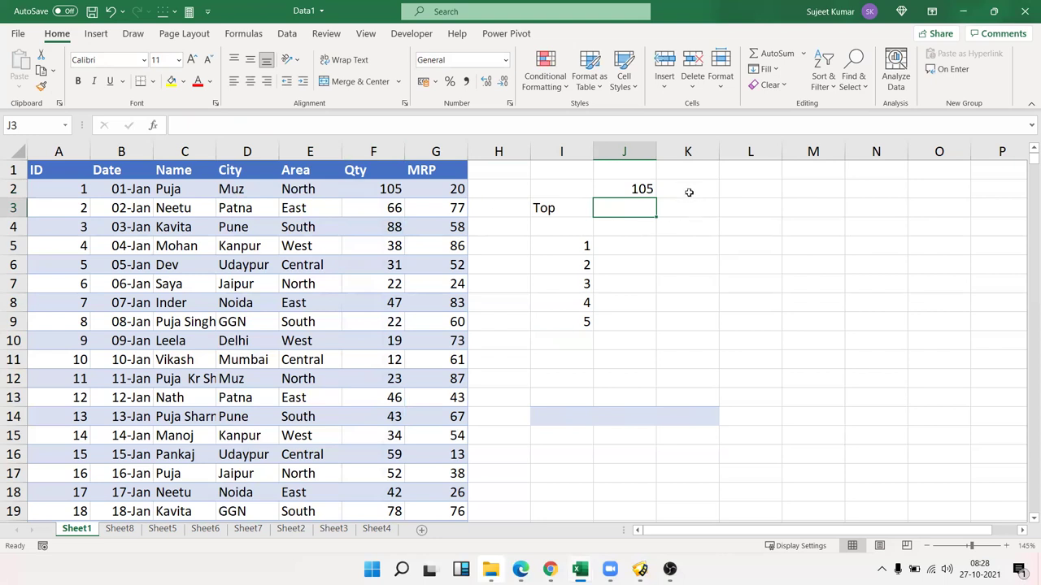
pyautogui.click(689, 192)
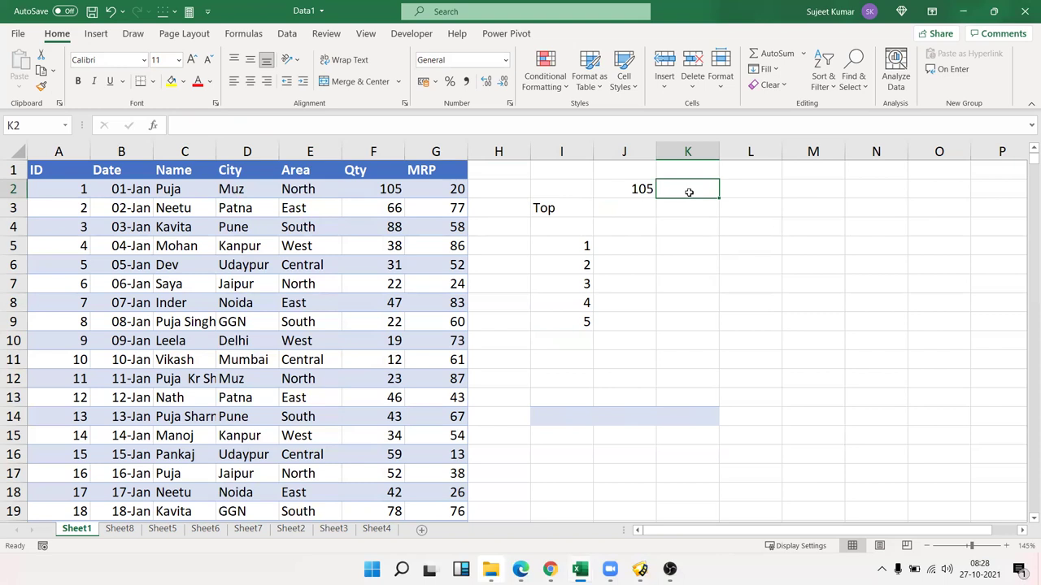
# - Enter =LARGE(F:F,I5) in J5 and fill it down to J9
pyautogui.click(577, 252)
pyautogui.click(611, 246)
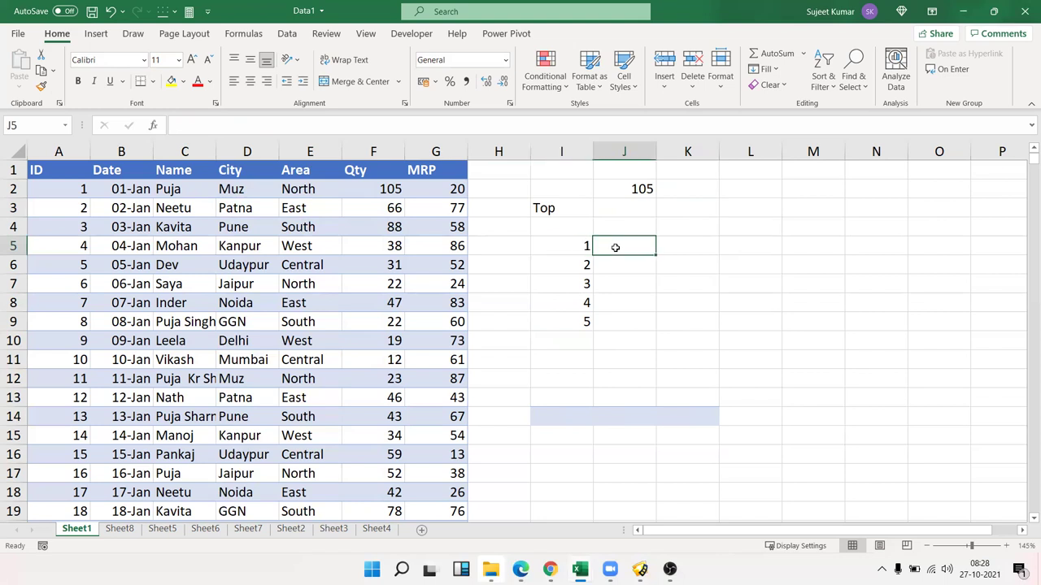
pyautogui.click(607, 264)
pyautogui.click(608, 289)
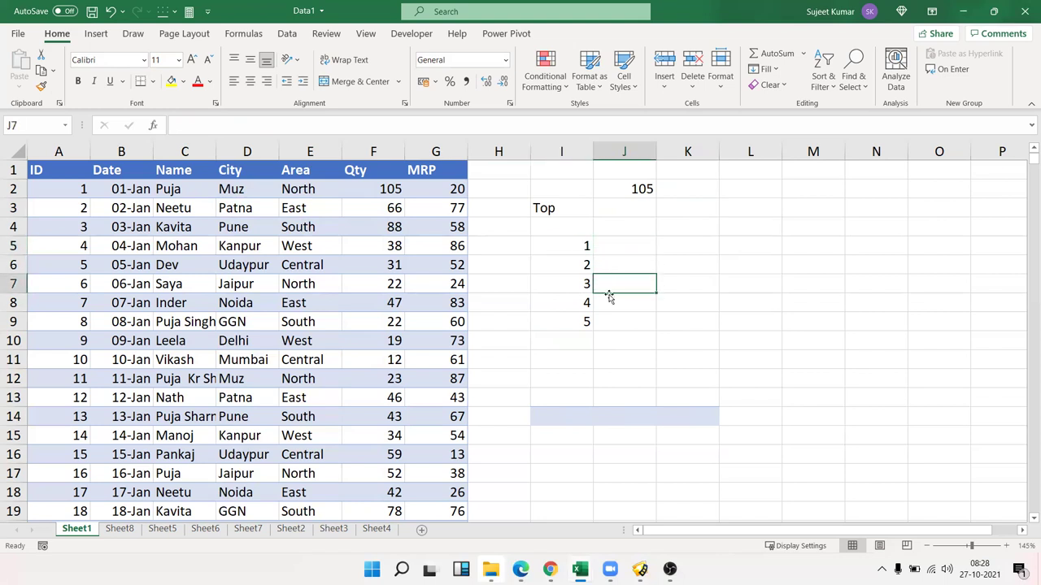
pyautogui.click(622, 248)
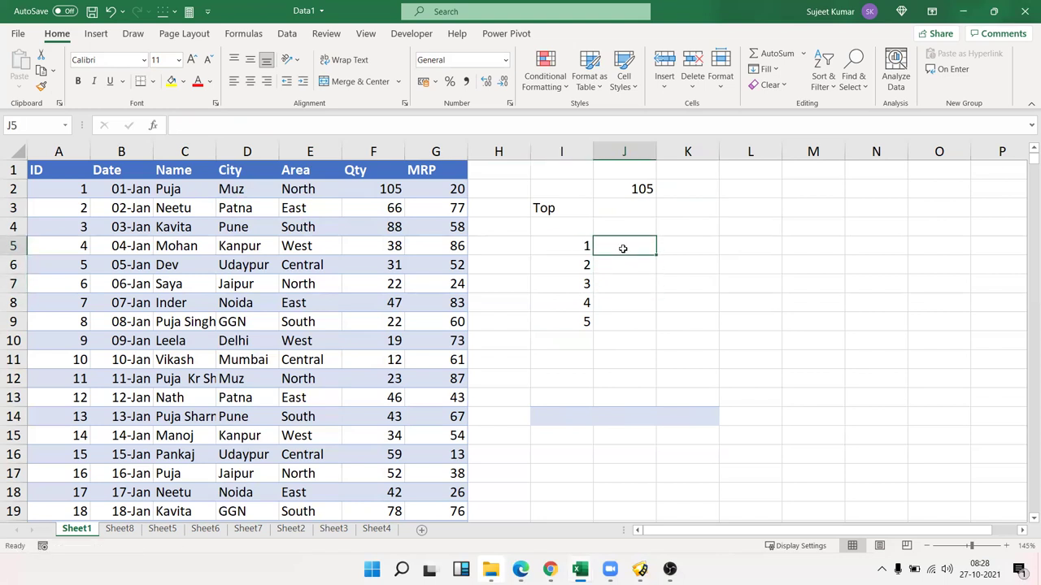
pyautogui.write('=la')
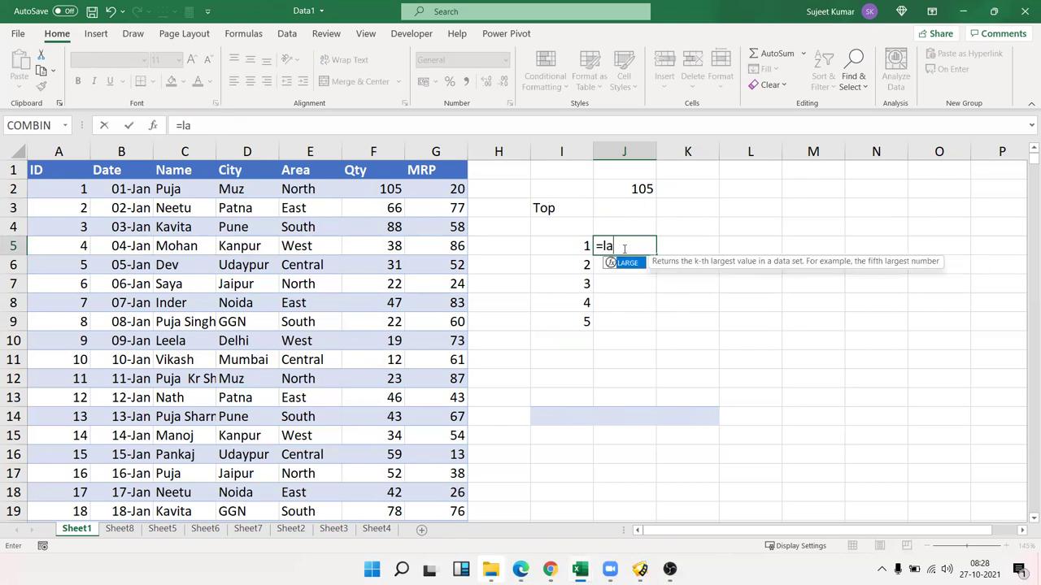
pyautogui.write('r')
pyautogui.press('Tab')
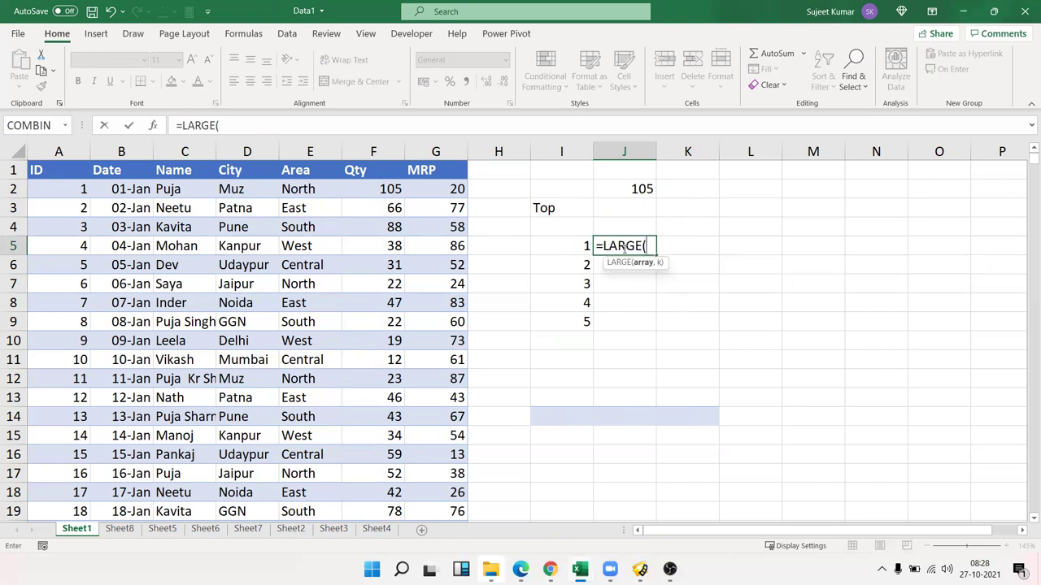
pyautogui.click(370, 153)
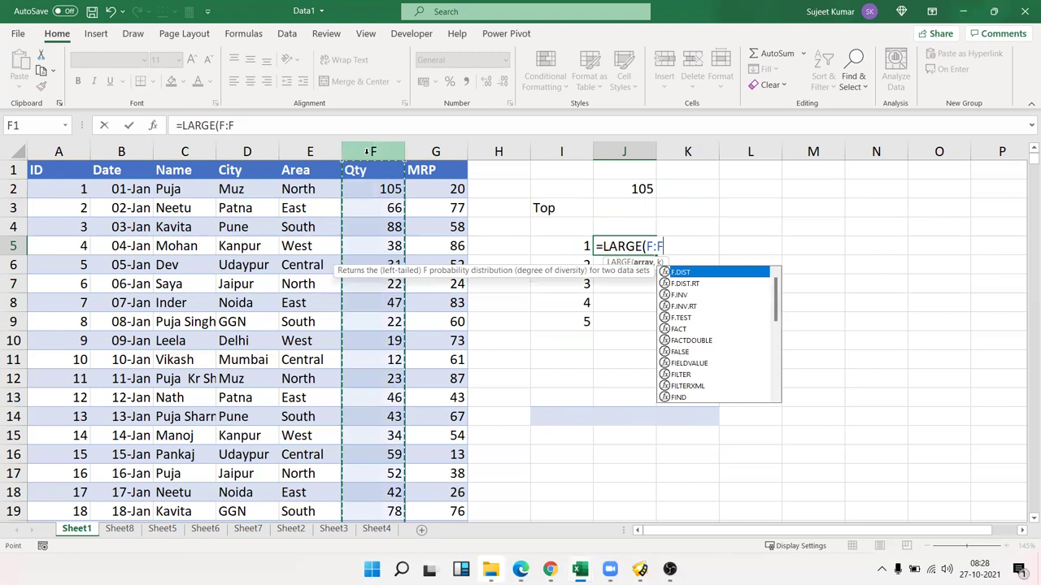
pyautogui.write(',')
pyautogui.click(578, 243)
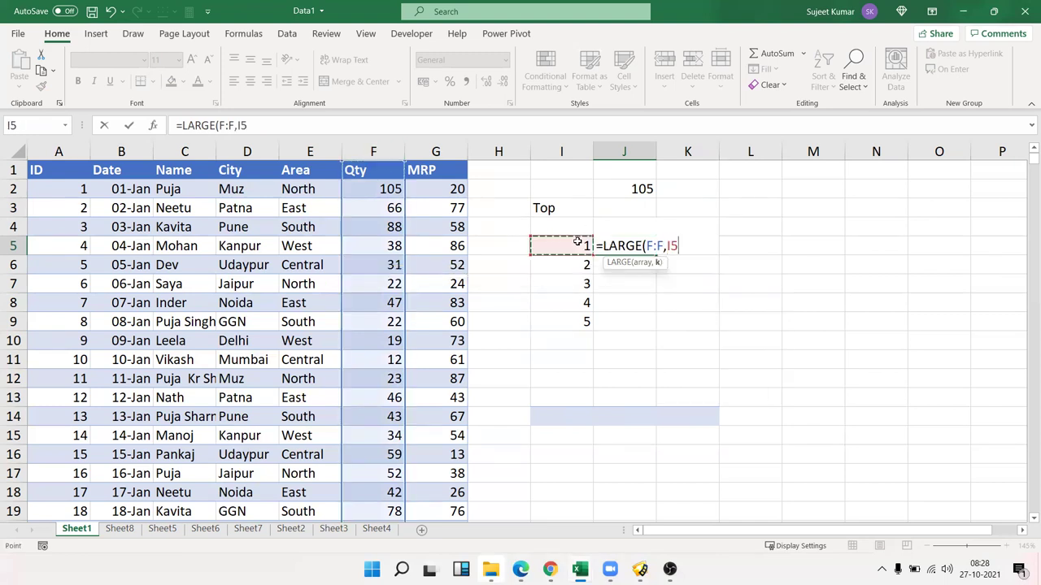
pyautogui.press('Return')
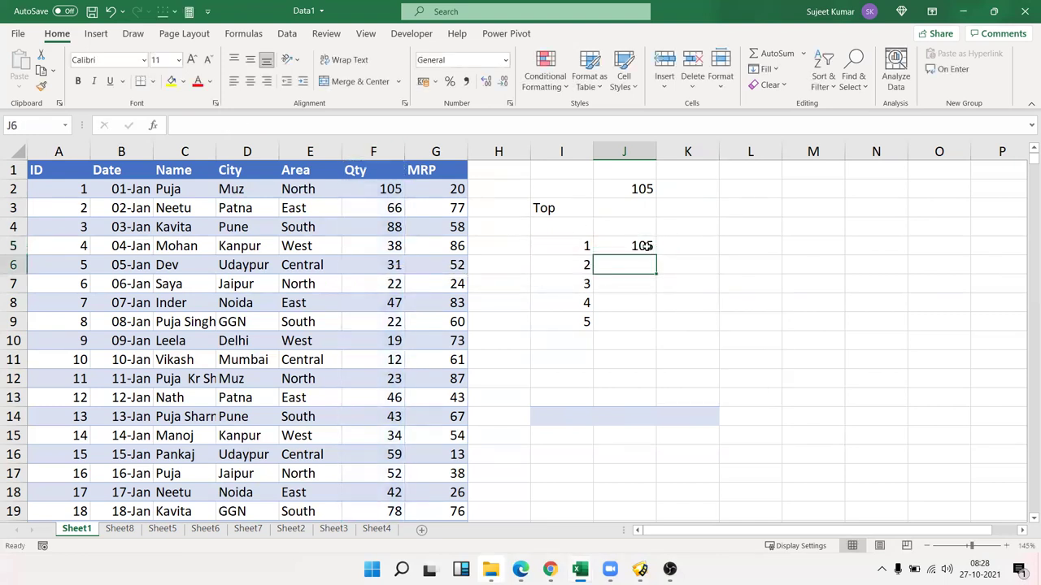
pyautogui.click(649, 249)
pyautogui.moveTo(655, 255); pyautogui.dragTo(657, 325)
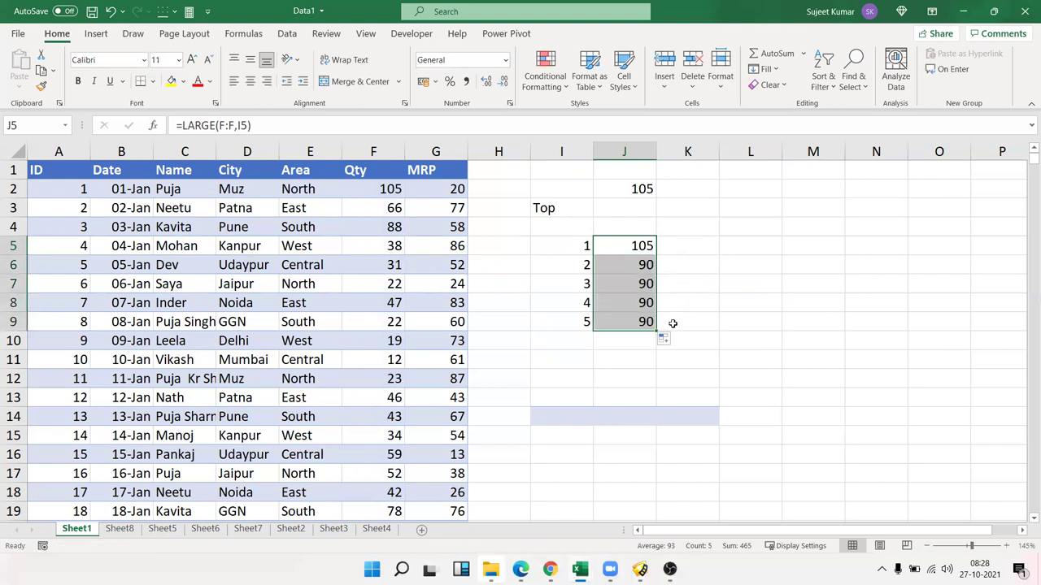
# - Change the Qty values in F6, F10 and F13 to 95, 98 and 96
pyautogui.click(367, 264)
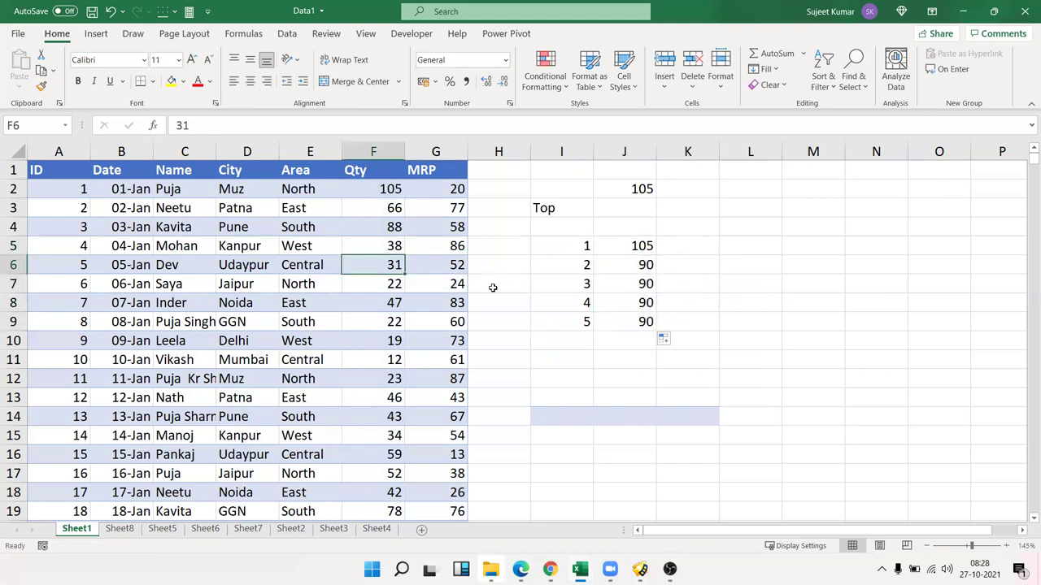
pyautogui.write('95')
pyautogui.press('Return')
pyautogui.press('Down')
pyautogui.press('Down')
pyautogui.press('Down')
pyautogui.write('98')
pyautogui.press('Return')
pyautogui.press('Down')
pyautogui.press('Down')
pyautogui.write('96')
pyautogui.press('Return')
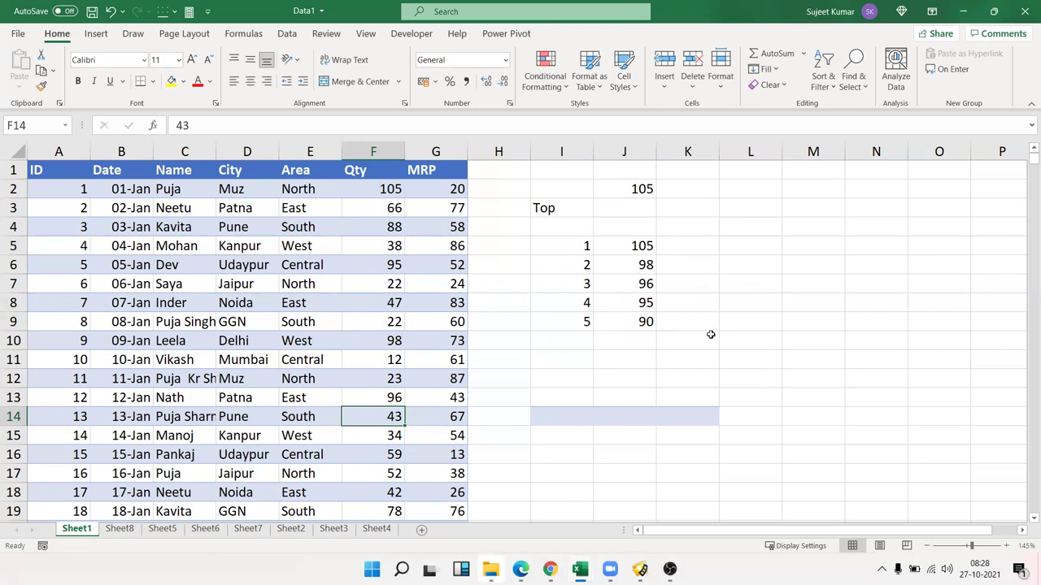
# - Check the LARGE formulas in J5:J9 now show 105, 98, 96, 95, 90
pyautogui.moveTo(640, 319); pyautogui.dragTo(634, 253)
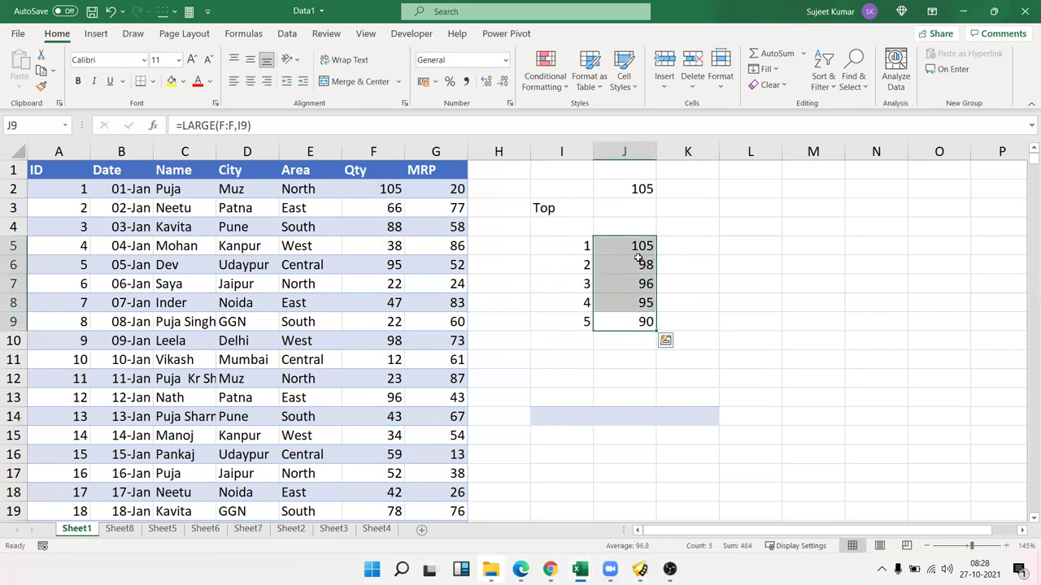
pyautogui.click(643, 264)
pyautogui.click(642, 307)
pyautogui.click(639, 323)
pyautogui.click(640, 304)
pyautogui.click(642, 267)
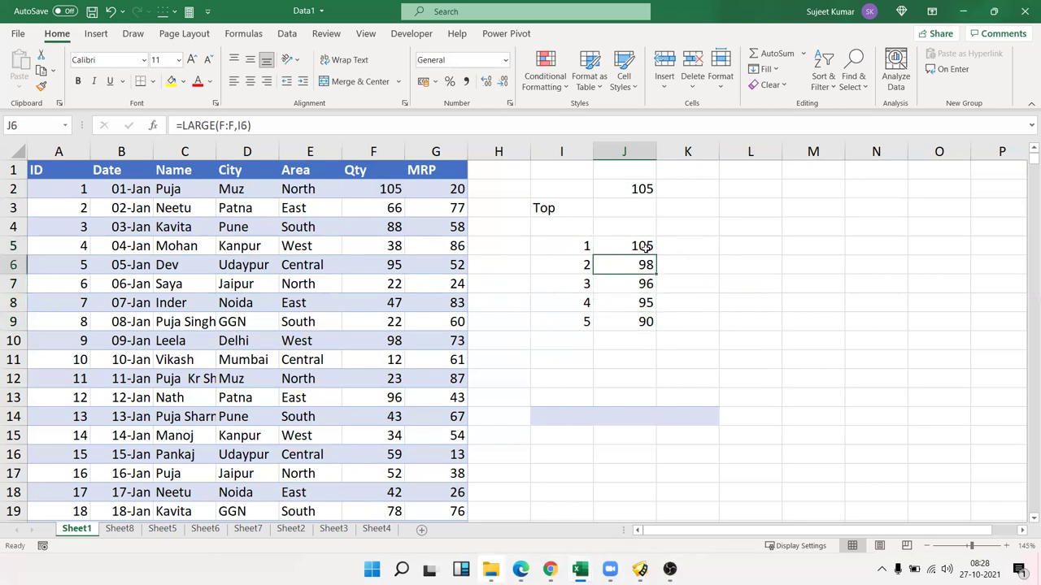
pyautogui.click(644, 248)
# - Enter =SMALL(F:F,I5) in K5 and fill it down to K9
pyautogui.click(706, 248)
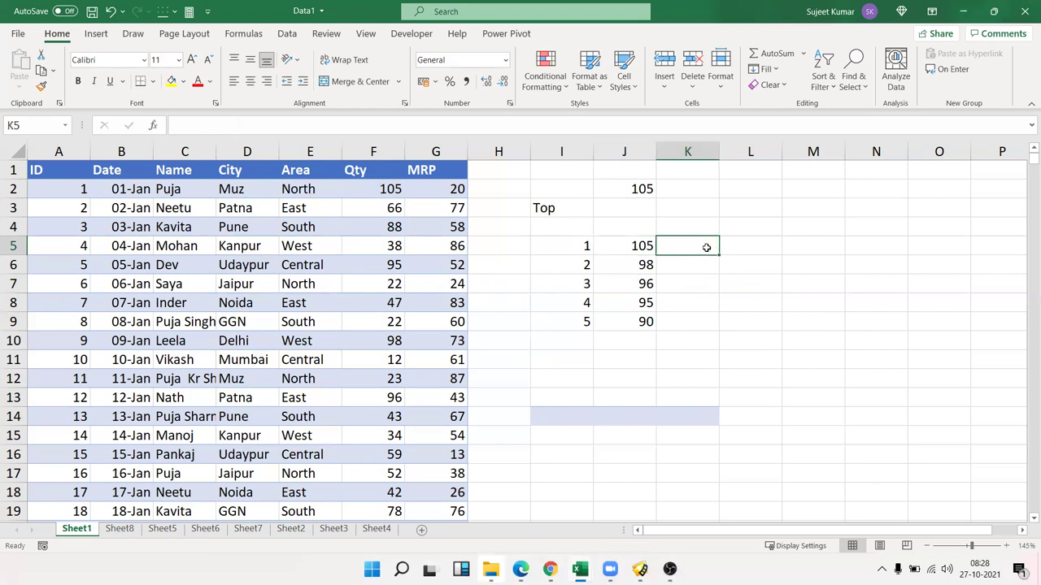
pyautogui.write('=sma')
pyautogui.press('Tab')
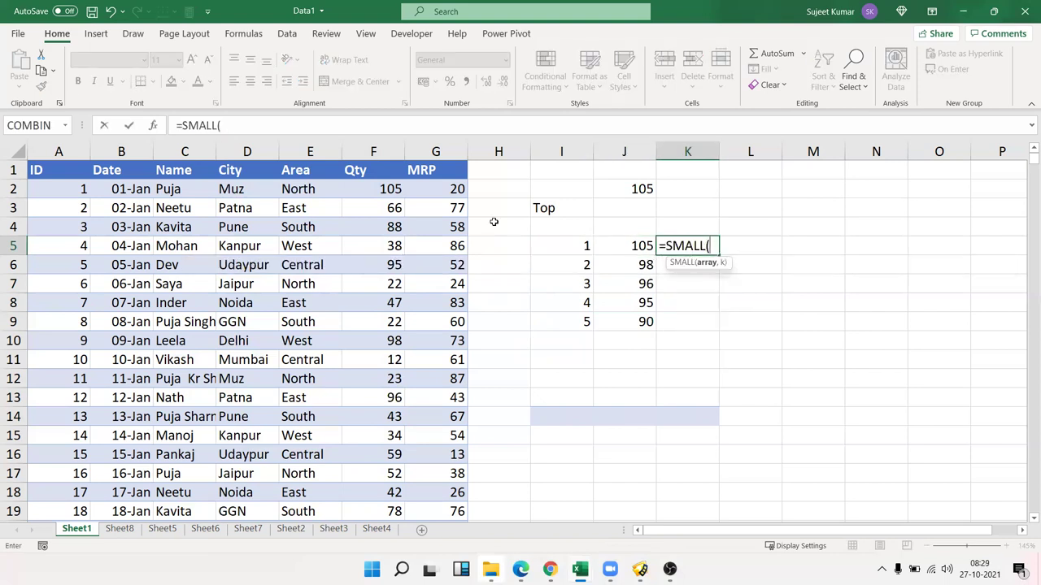
pyautogui.click(376, 153)
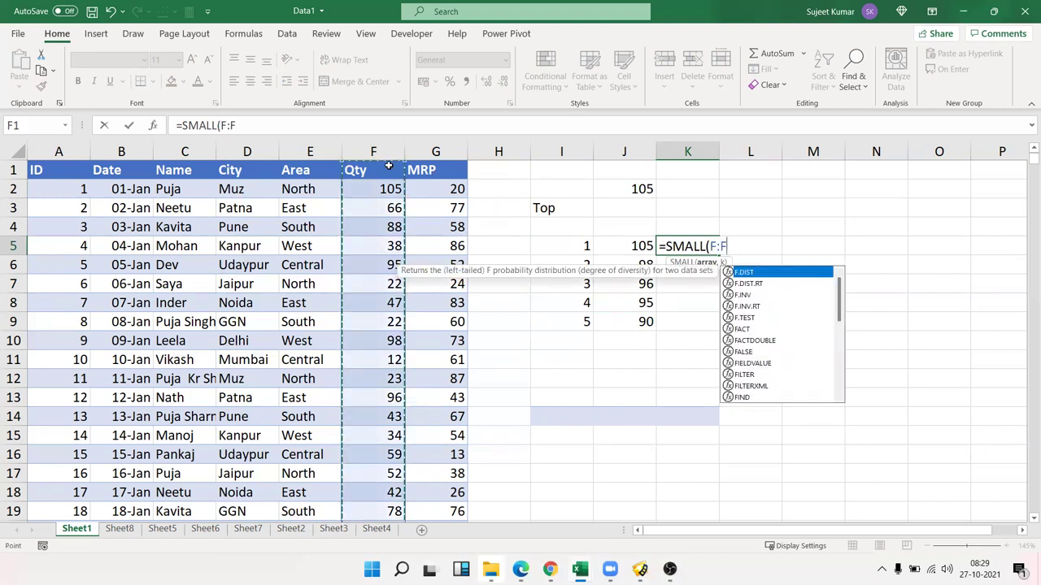
pyautogui.write(',')
pyautogui.click(579, 238)
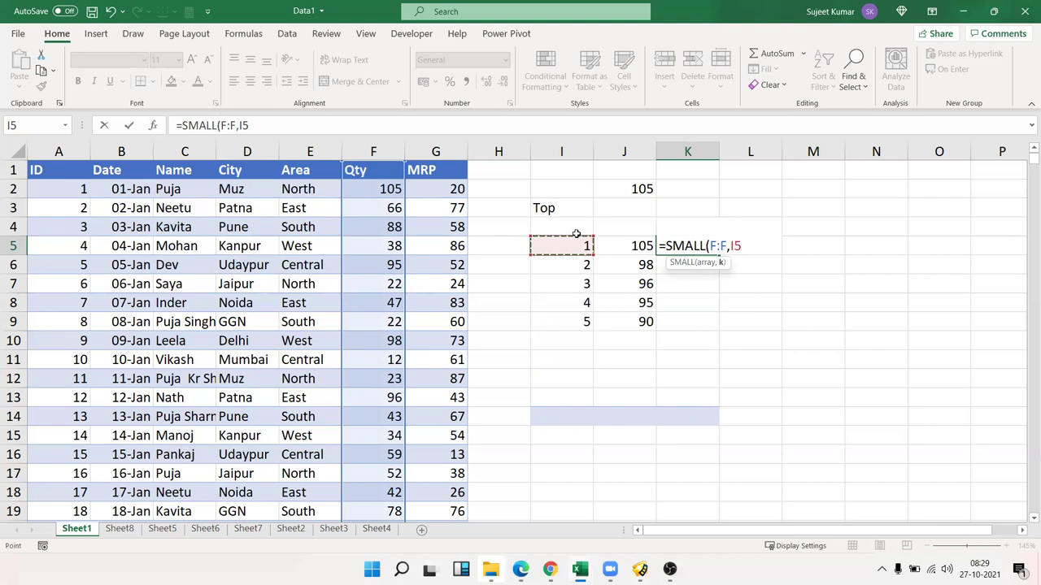
pyautogui.press('Return')
pyautogui.moveTo(696, 244); pyautogui.dragTo(692, 318)
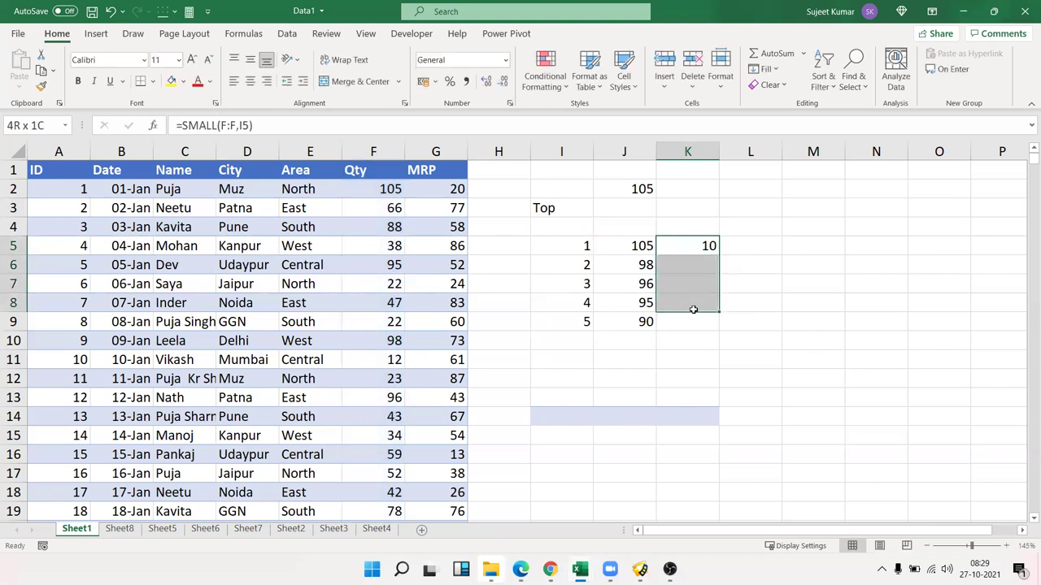
pyautogui.hotkey('ctrl', 'd')
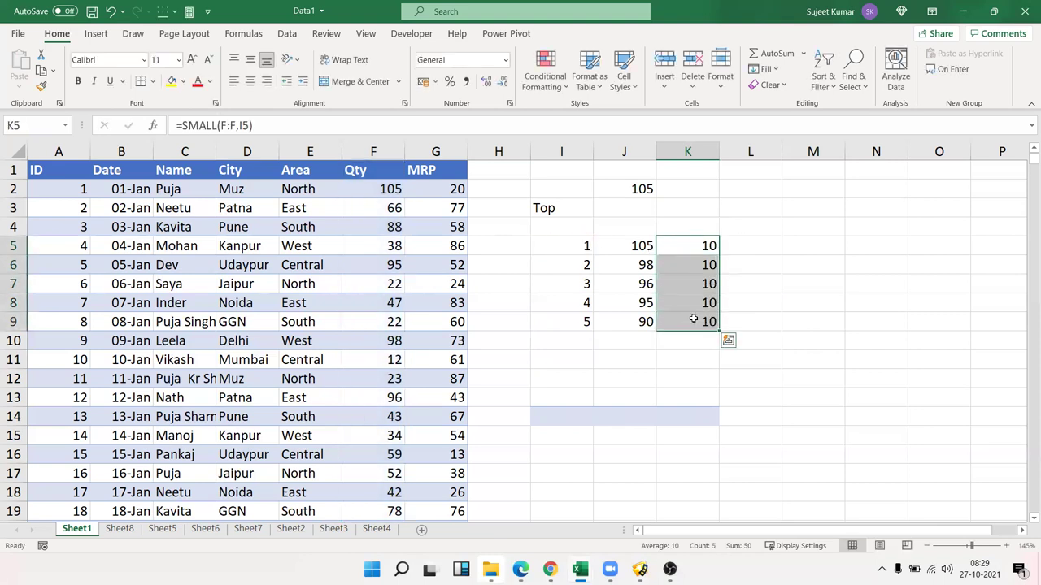
# - Lower the Qty values in F9, F13 and F17 to 8, 7 and 6, then select H2:L11
pyautogui.click(379, 313)
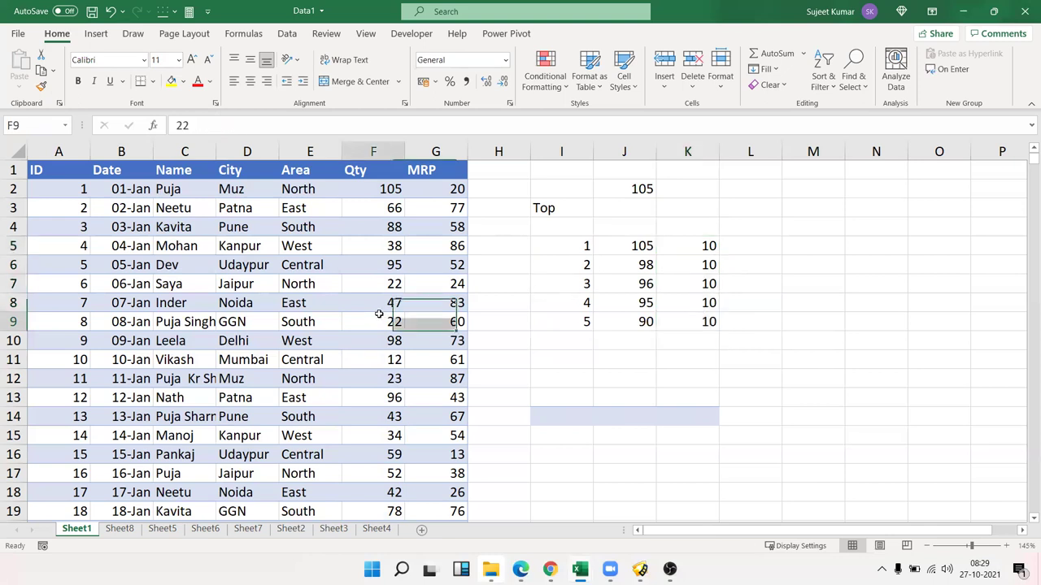
pyautogui.press('F2')
pyautogui.press('BackSpace')
pyautogui.press('BackSpace')
pyautogui.write('8')
pyautogui.press('Return')
pyautogui.press('Down')
pyautogui.press('Down')
pyautogui.press('Down')
pyautogui.press('F2')
pyautogui.press('BackSpace')
pyautogui.press('BackSpace')
pyautogui.write('7')
pyautogui.press('Return')
pyautogui.press('Down')
pyautogui.press('Down')
pyautogui.press('Down')
pyautogui.press('F2')
pyautogui.press('BackSpace')
pyautogui.press('BackSpace')
pyautogui.write('6')
pyautogui.press('Return')
pyautogui.press('Down')
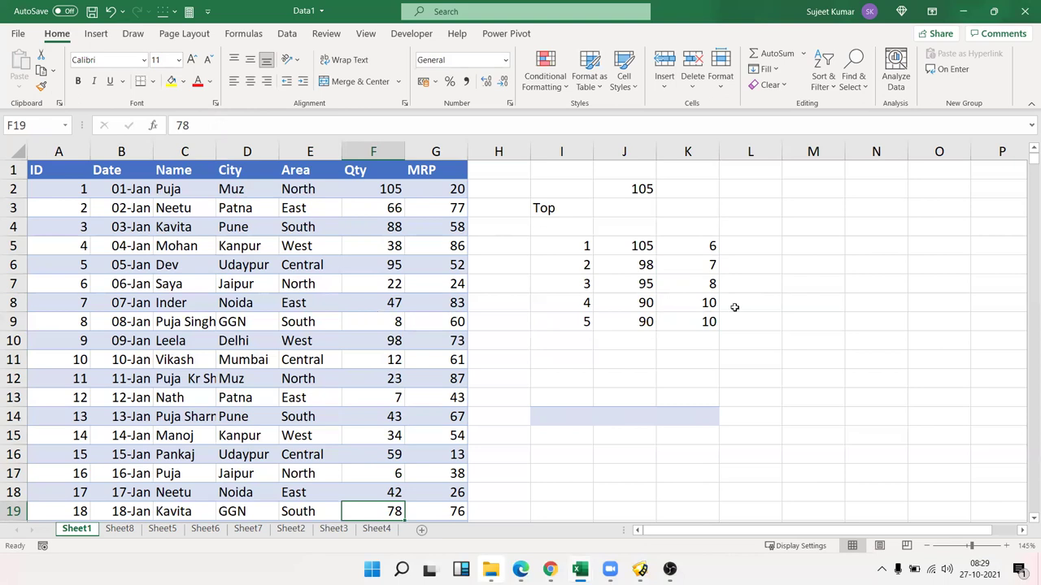
pyautogui.moveTo(527, 186); pyautogui.dragTo(729, 361)
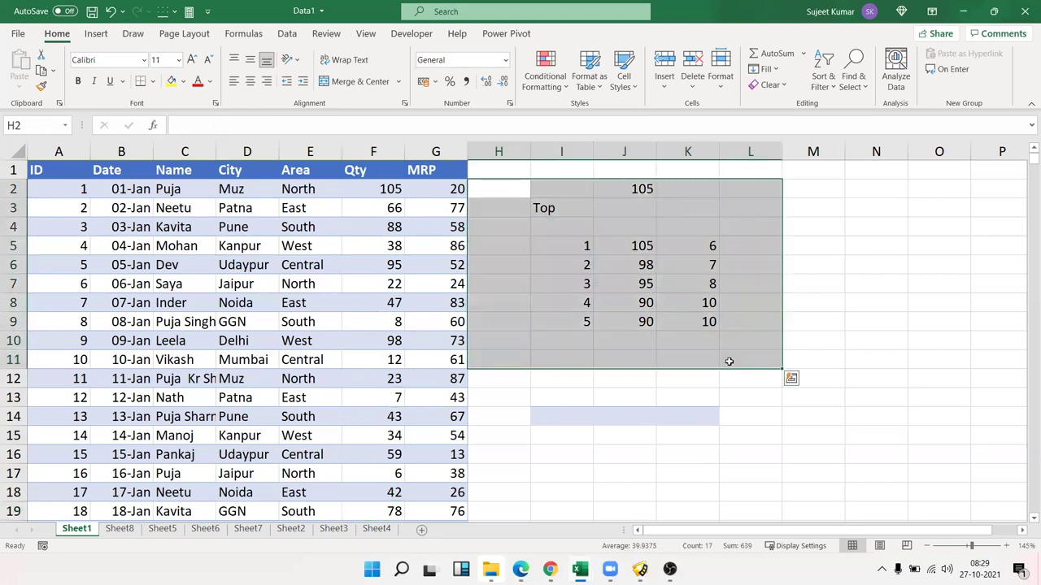
# - Clear the helper cells and copy the Name, Area and MRP headers into J2:L2
pyautogui.press('Delete')
pyautogui.click(636, 216)
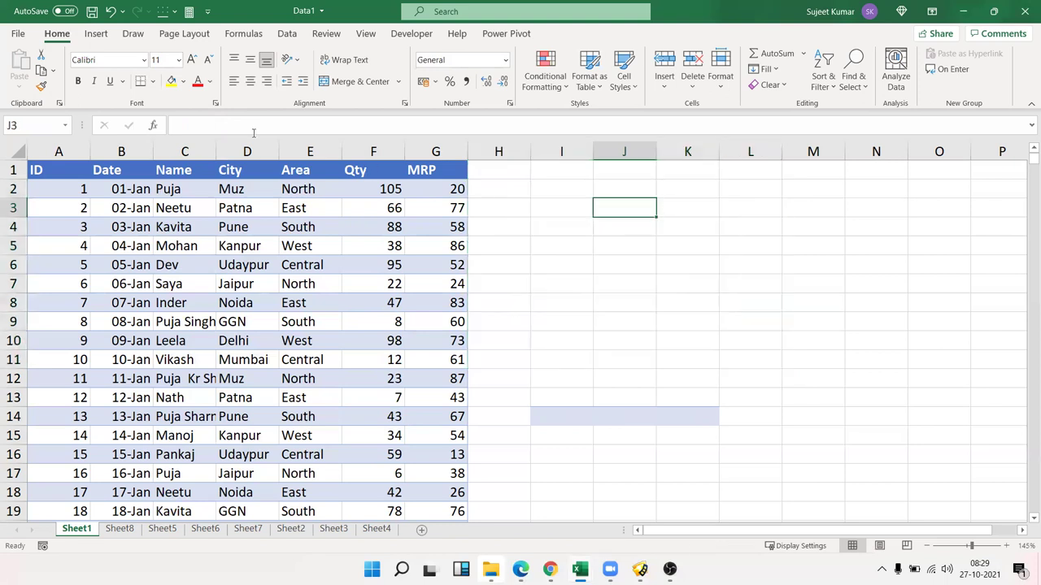
pyautogui.click(189, 173)
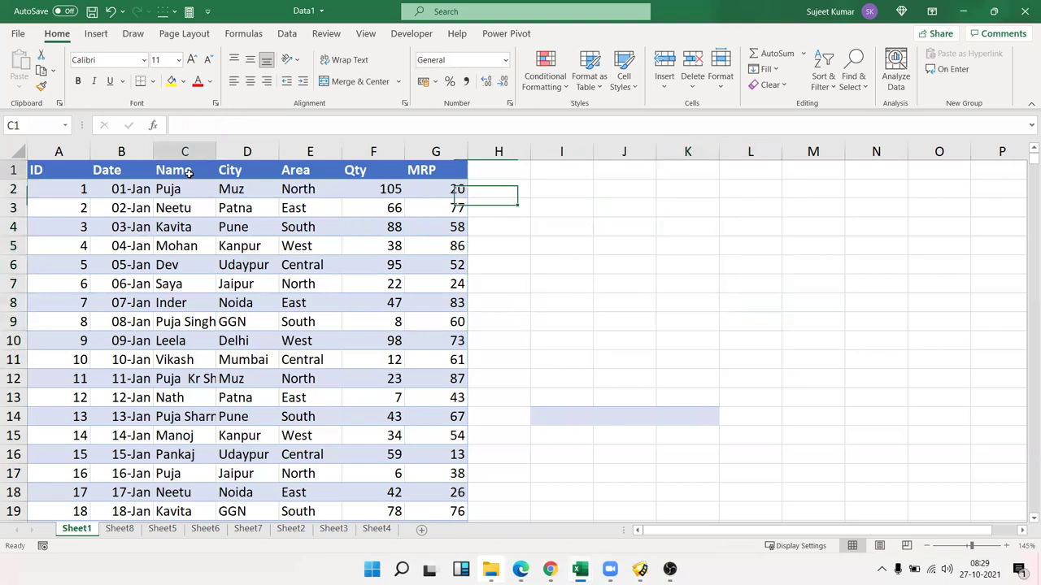
pyautogui.keyDown('ctrl'); pyautogui.click(303, 171); pyautogui.keyUp('ctrl')
pyautogui.keyDown('ctrl'); pyautogui.click(416, 171); pyautogui.keyUp('ctrl')
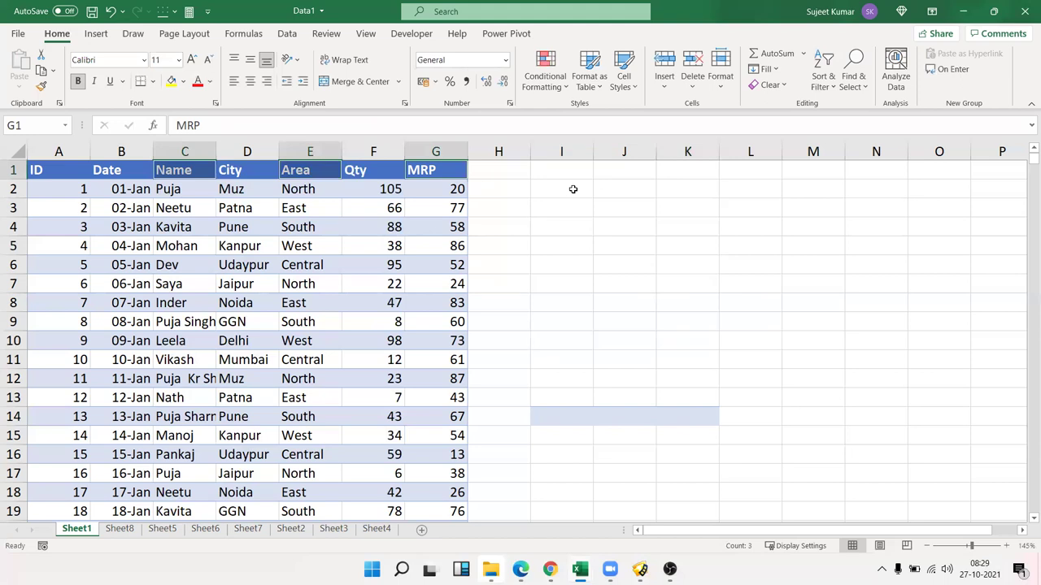
pyautogui.hotkey('ctrl', 'c')
pyautogui.click(623, 191)
pyautogui.hotkey('ctrl', 'v')
# - Enter Patna in J3 and North in K4 as criteria
pyautogui.click(610, 249)
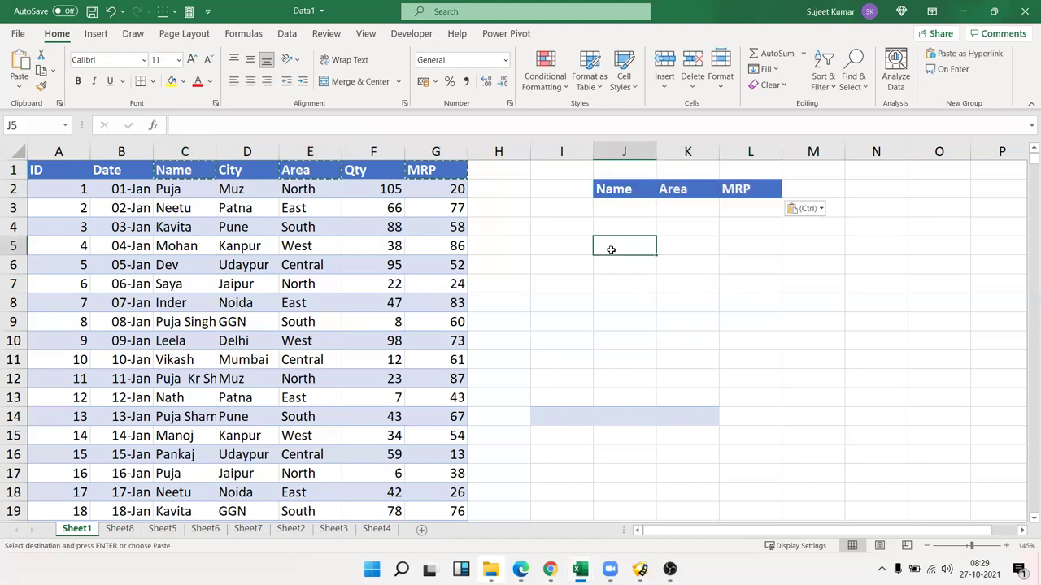
pyautogui.write('To')
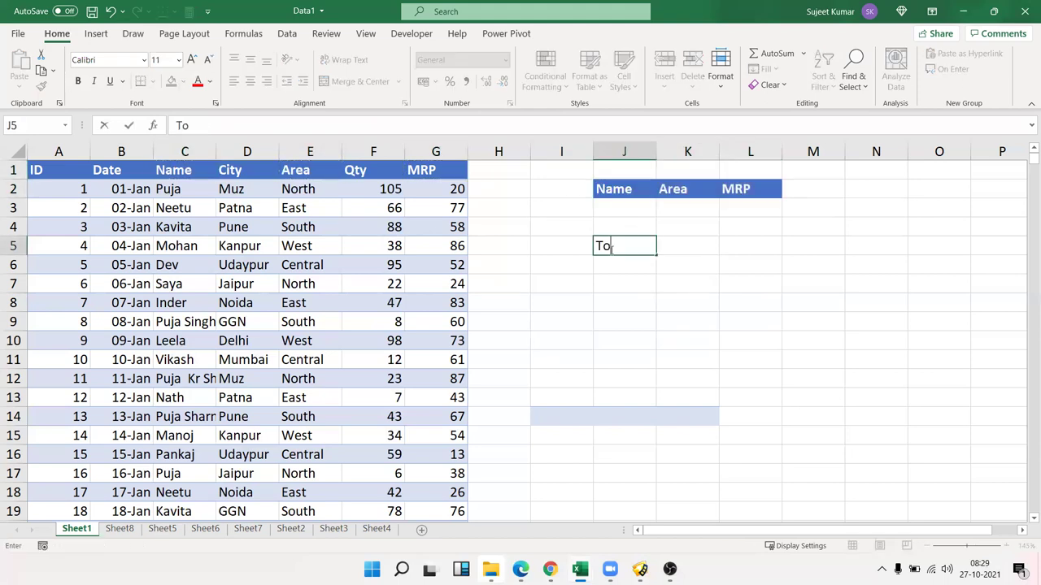
pyautogui.write('tal')
pyautogui.press('Tab')
pyautogui.press('Up')
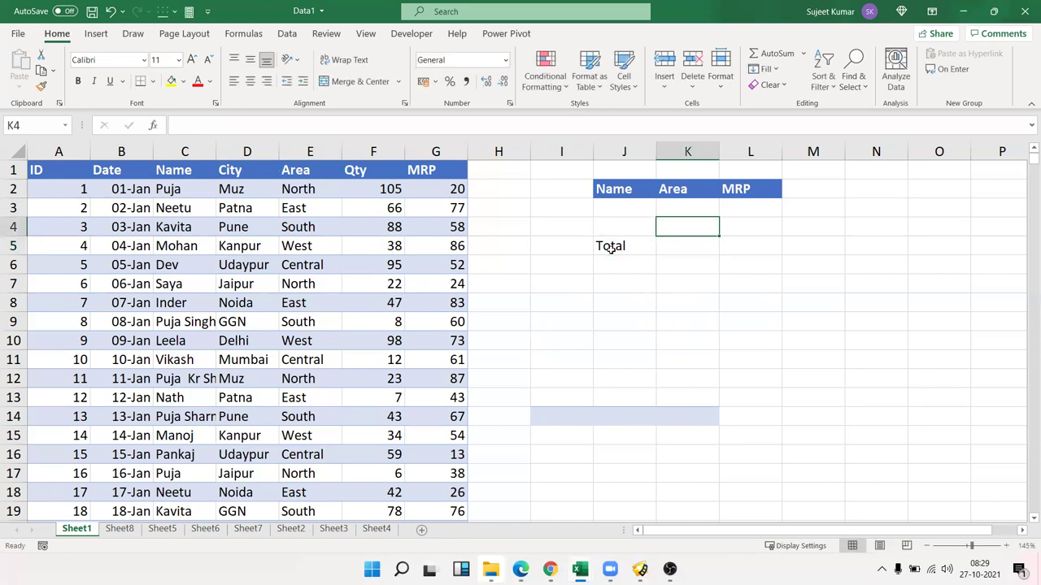
pyautogui.press('Down')
pyautogui.press('Left')
pyautogui.press('Delete')
pyautogui.press('Up')
pyautogui.press('Up')
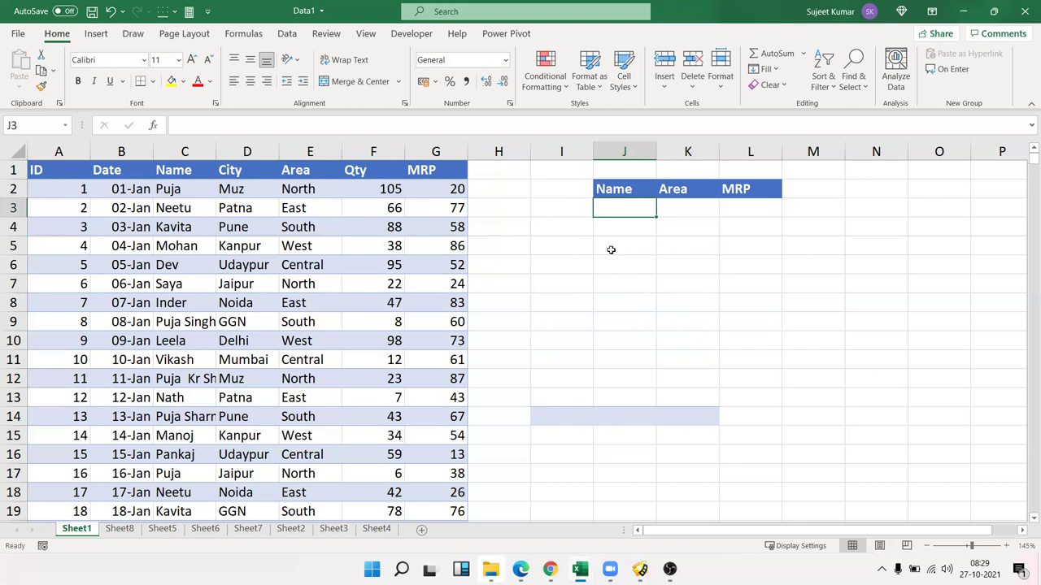
pyautogui.write('Patna')
pyautogui.press('Return')
pyautogui.press('Right')
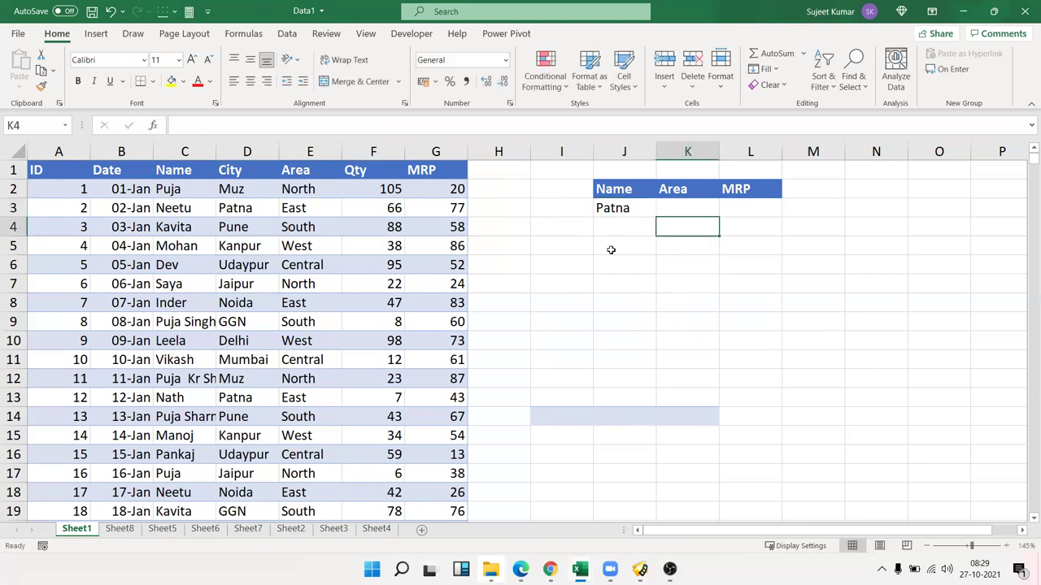
pyautogui.write('North')
pyautogui.press('Return')
# - Add the MRP criteria >50 in L5 and <80 in L3
pyautogui.press('Right')
pyautogui.write('>50')
pyautogui.press('Up')
pyautogui.press('Up')
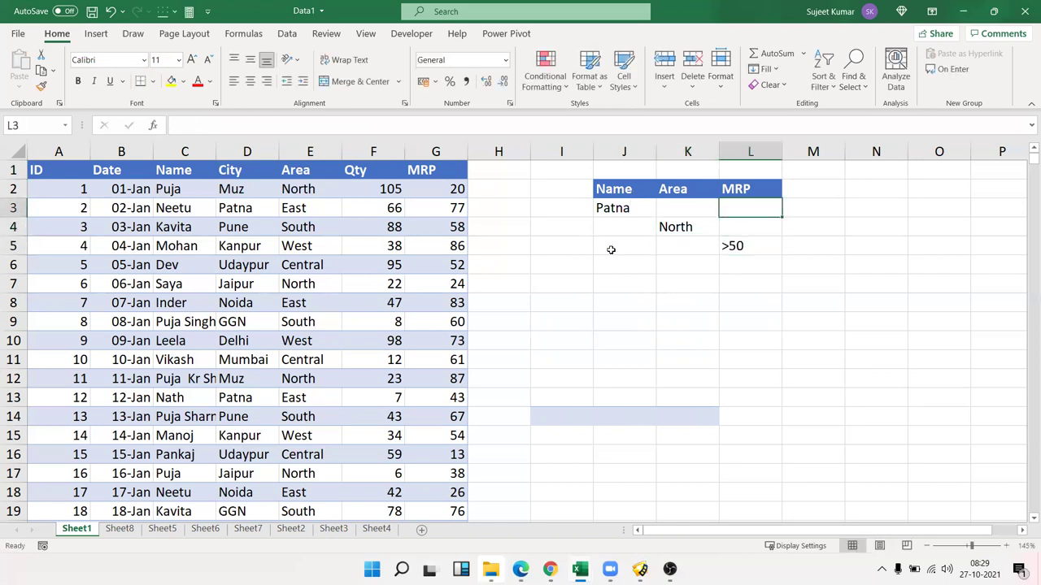
pyautogui.write('<80')
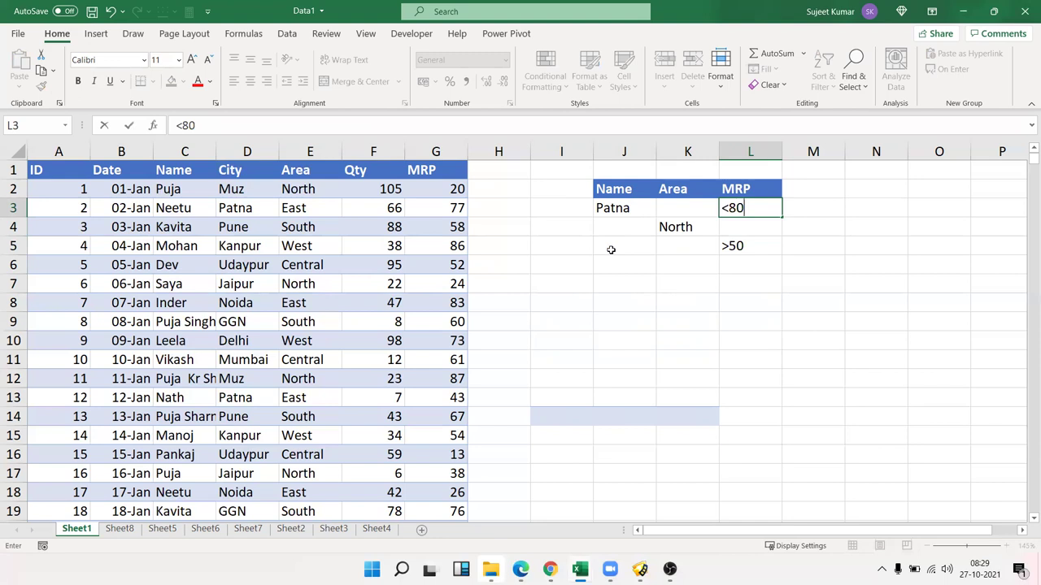
pyautogui.press('Return')
# - Type the label Total in J7
pyautogui.press('Down')
pyautogui.press('Down')
pyautogui.press('Left')
pyautogui.press('Left')
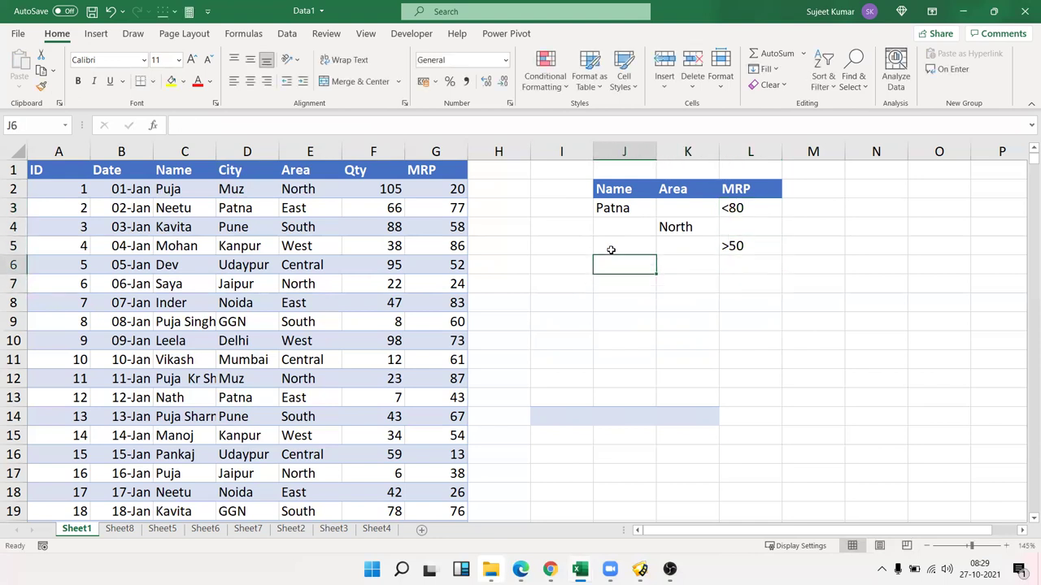
pyautogui.press('Down')
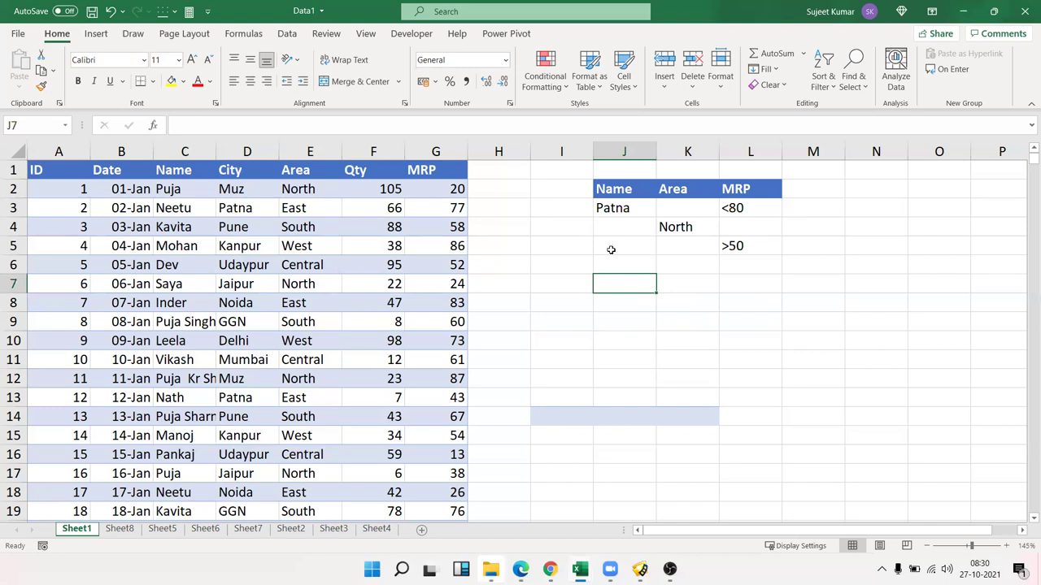
pyautogui.write('Total')
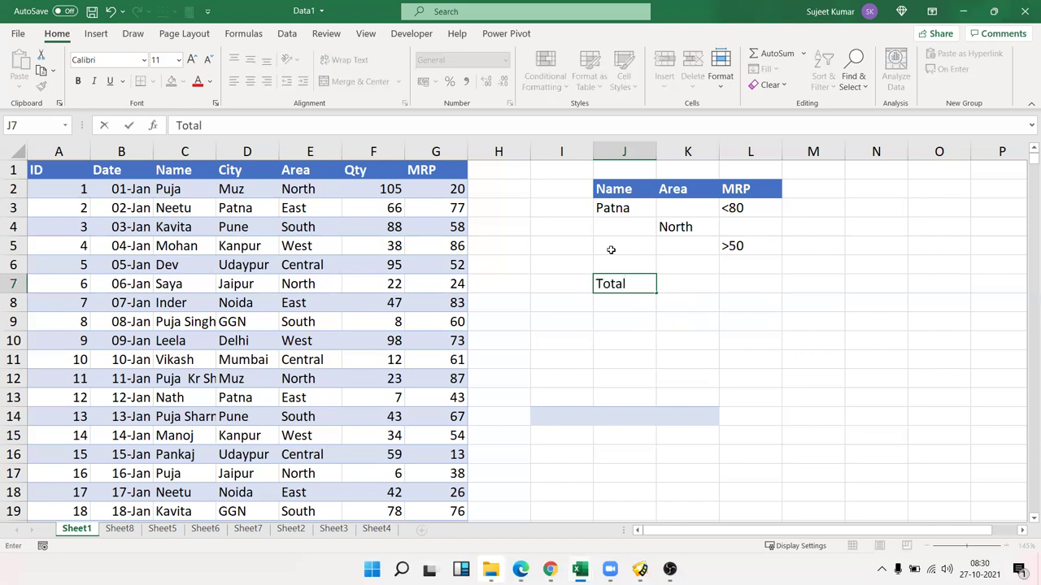
pyautogui.press('Tab')
# - Replace the Name criteria header in J2 with the City header copied from the table
pyautogui.click(617, 210)
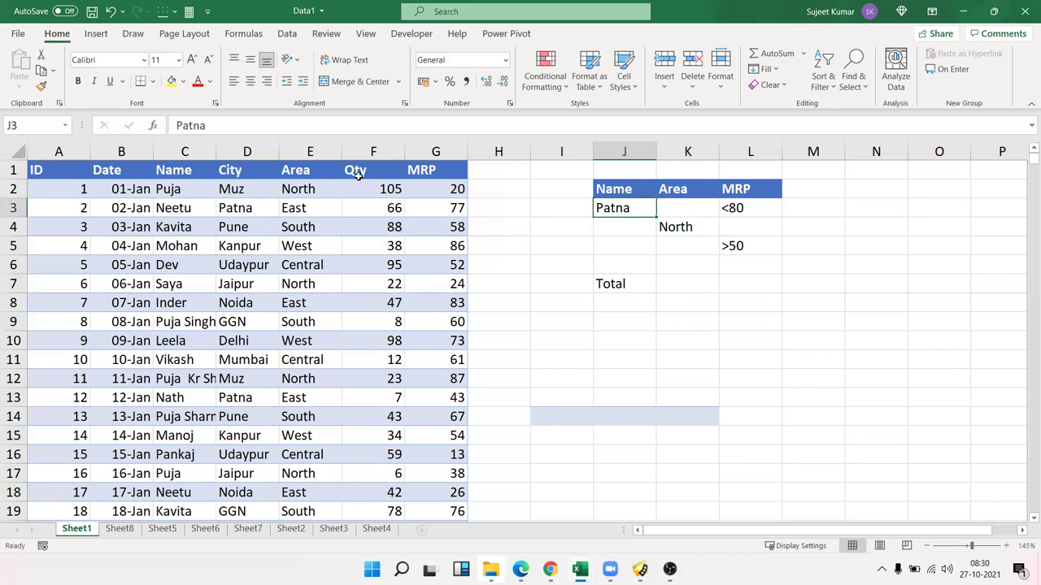
pyautogui.click(253, 171)
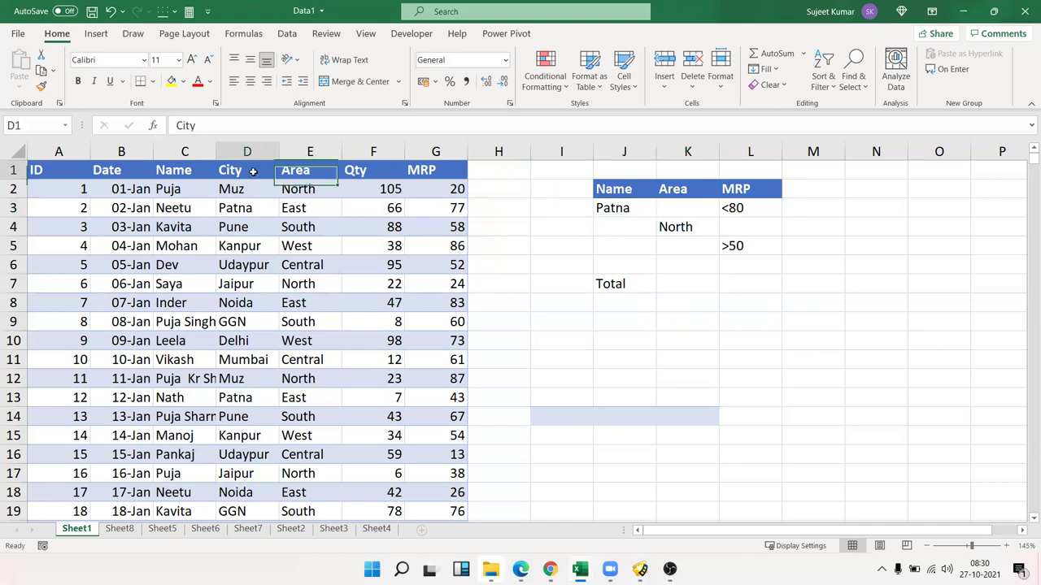
pyautogui.hotkey('ctrl', 'c')
pyautogui.click(610, 190)
pyautogui.hotkey('ctrl', 'v')
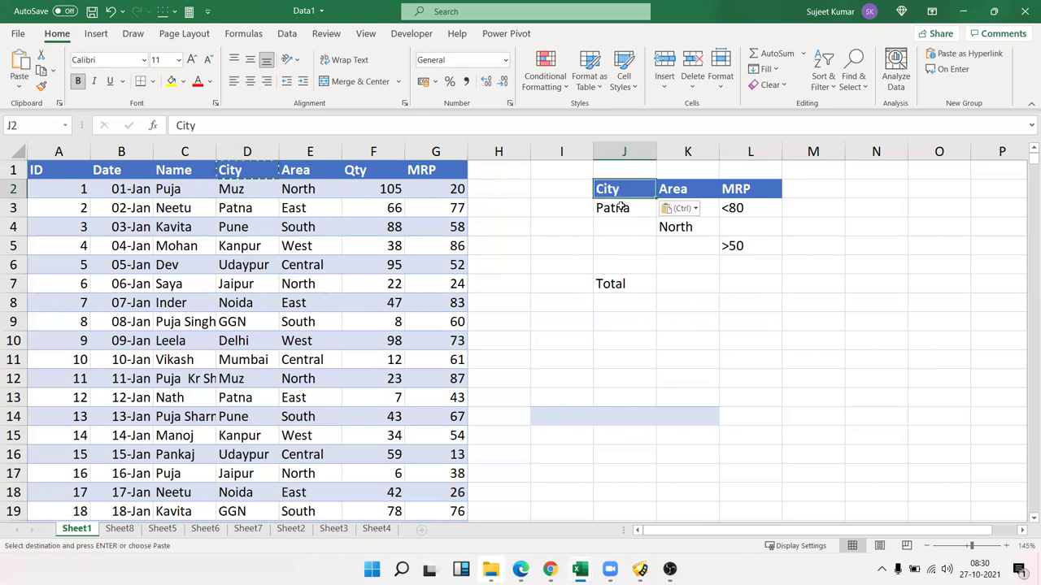
# - Review each criterion cell: Patna, <80, North and >50
pyautogui.click(622, 207)
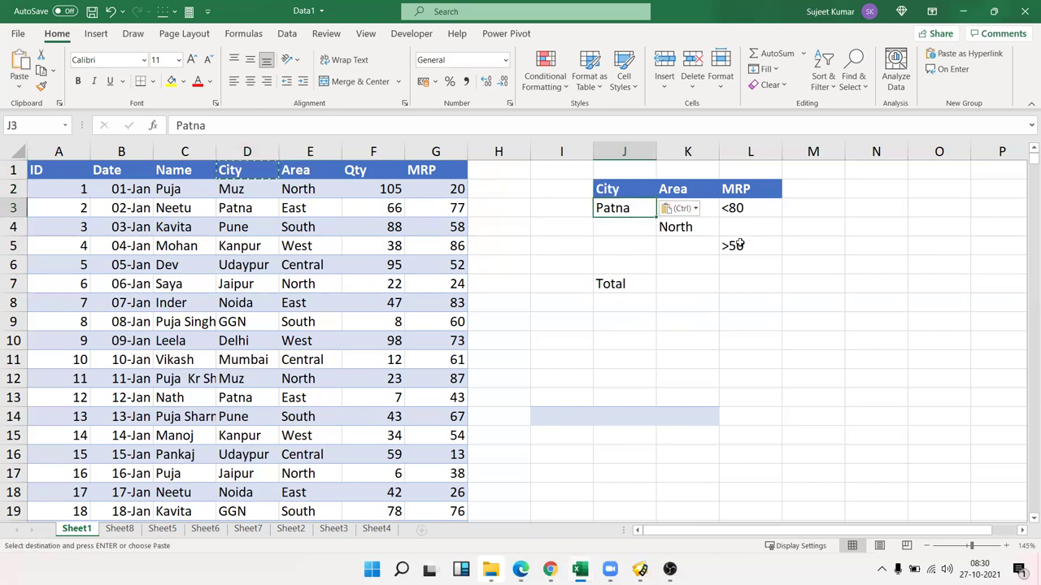
pyautogui.click(754, 209)
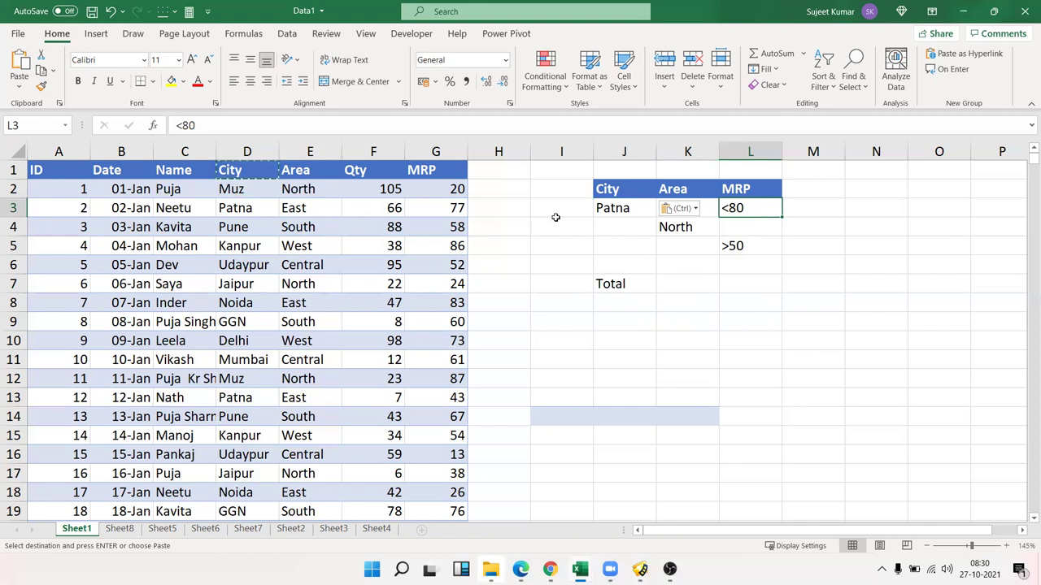
pyautogui.click(622, 227)
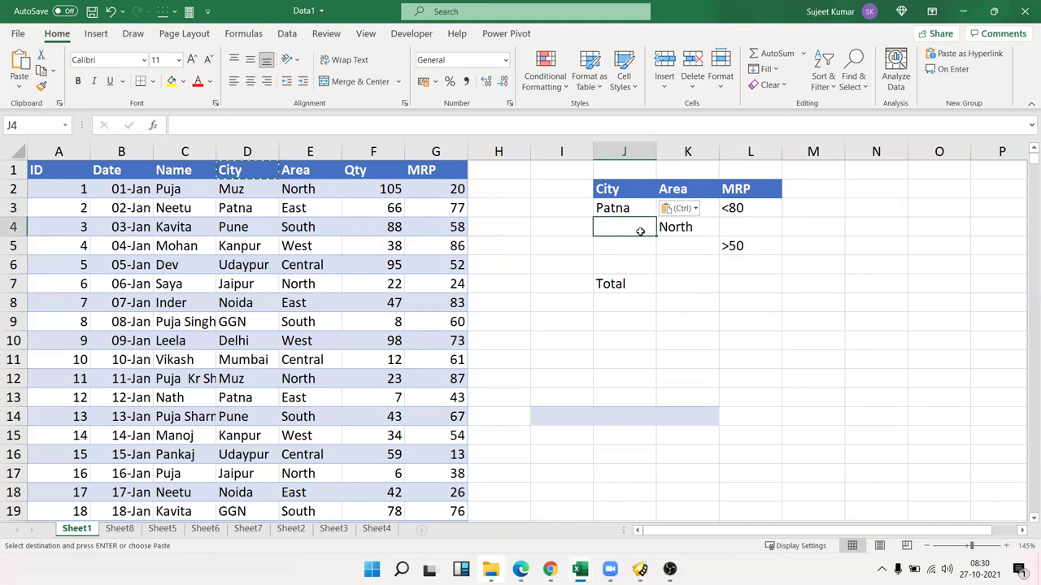
pyautogui.click(668, 230)
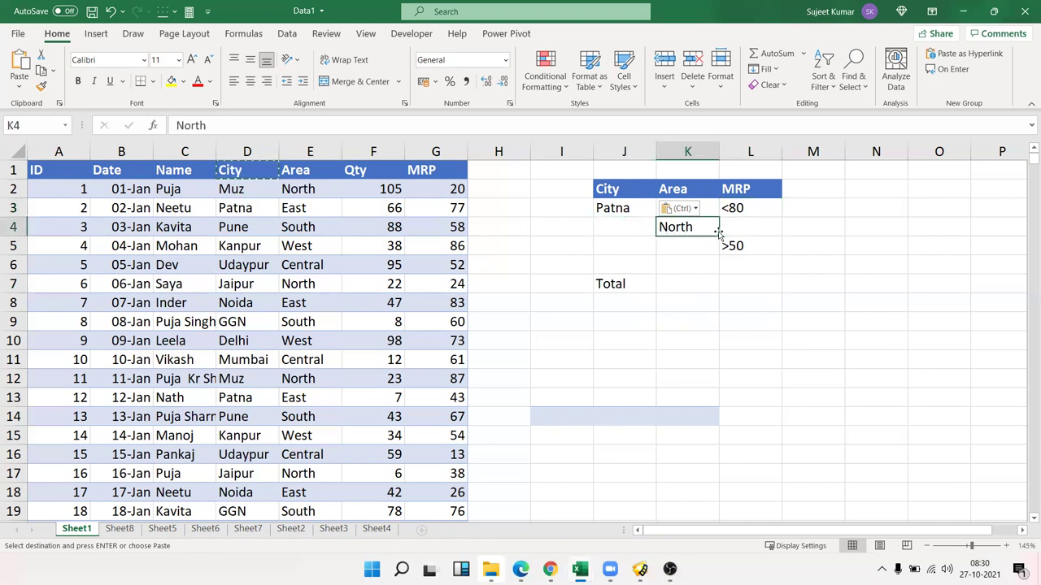
pyautogui.click(641, 246)
pyautogui.click(677, 246)
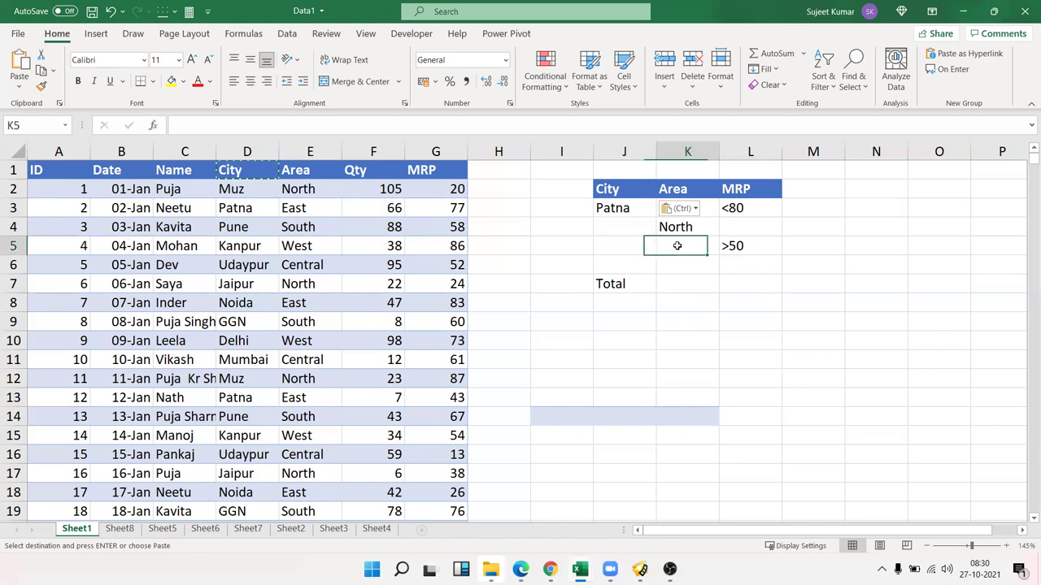
pyautogui.click(735, 248)
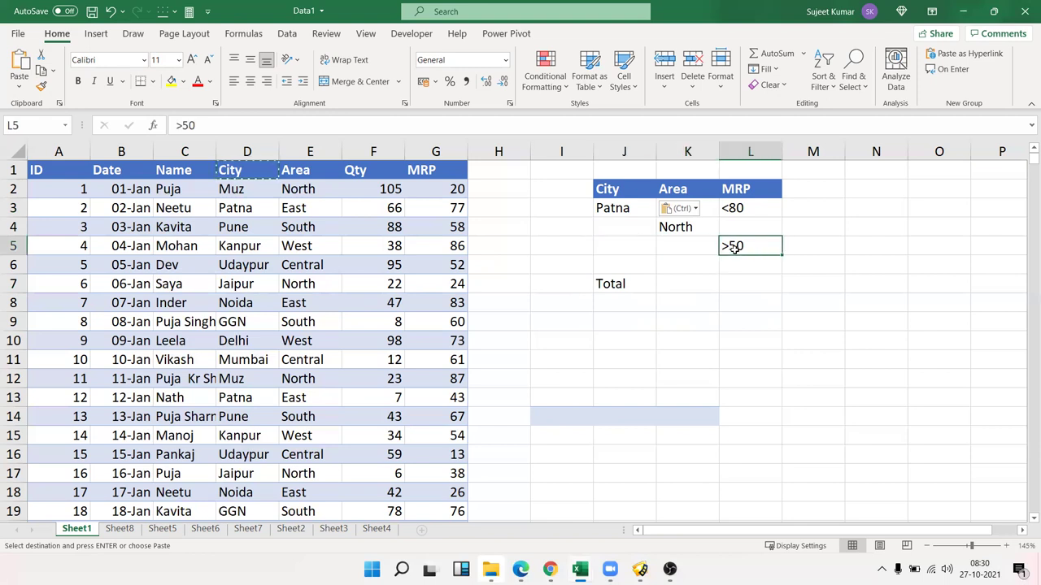
pyautogui.click(817, 209)
pyautogui.click(817, 229)
pyautogui.click(811, 241)
pyautogui.click(677, 286)
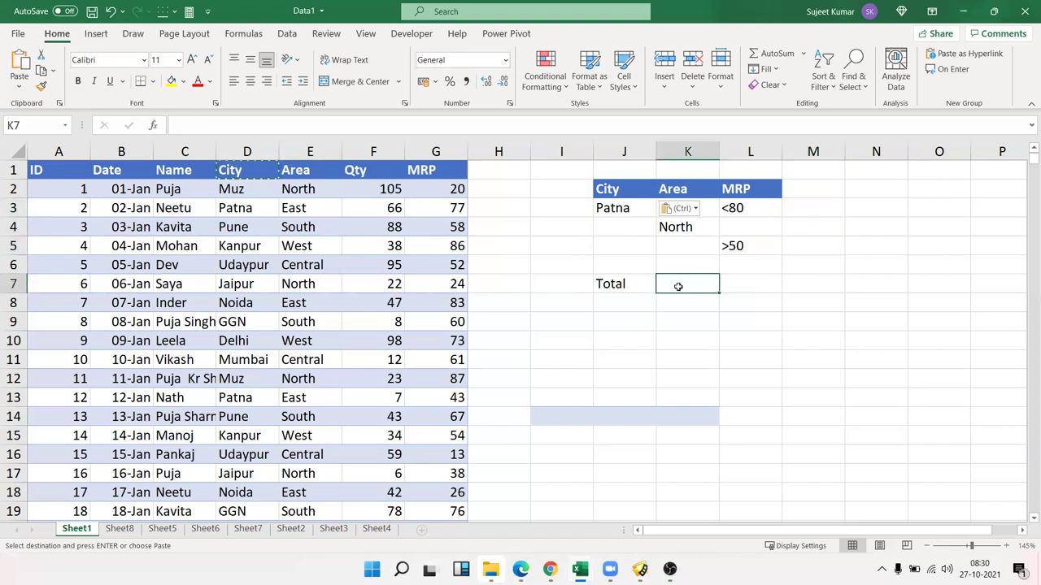
# - In K7 enter =DSUM(A1:G797,F1,J2:L5) to total Qty by the City/Area/MRP criteria
pyautogui.write('=dsum')
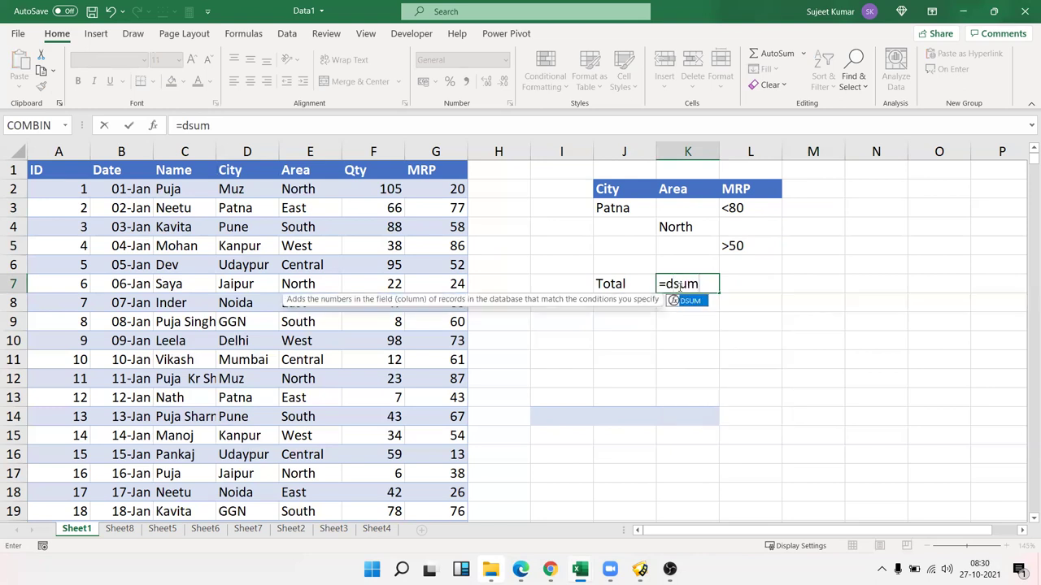
pyautogui.press('Tab')
pyautogui.press('Left')
pyautogui.press('Left')
pyautogui.press('Left')
pyautogui.press('Left')
pyautogui.press('Left')
pyautogui.hotkey('ctrl', 'Up')
pyautogui.hotkey('ctrl', 'Left')
pyautogui.hotkey('ctrl', 'shift', 'Right')
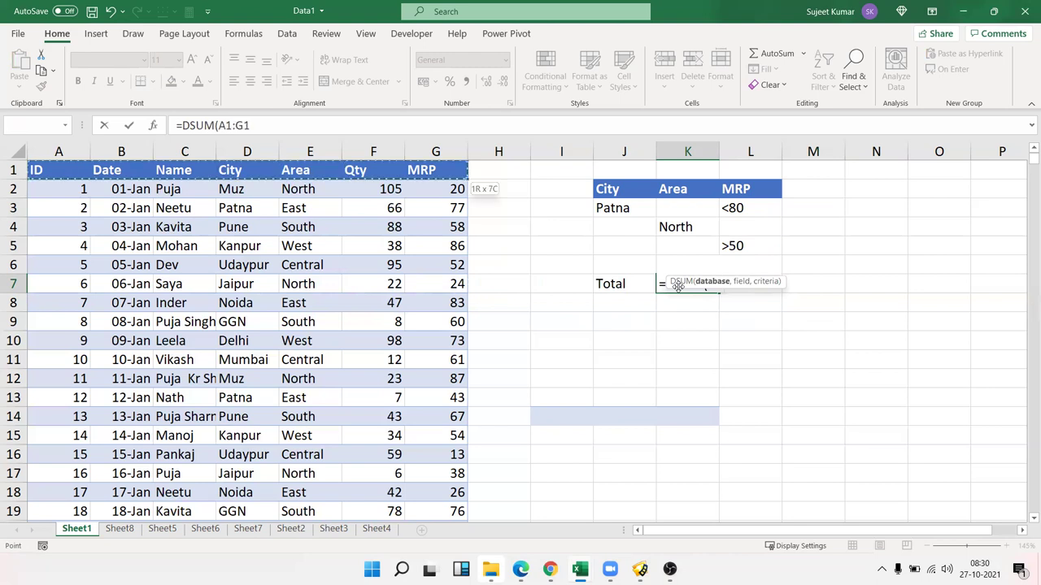
pyautogui.hotkey('ctrl', 'shift', 'Down')
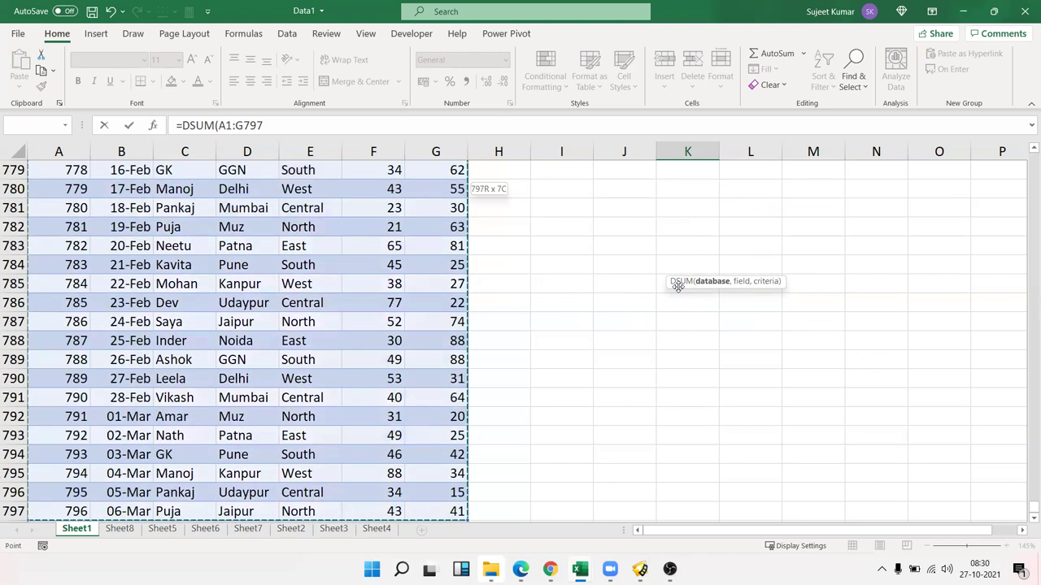
pyautogui.write(',')
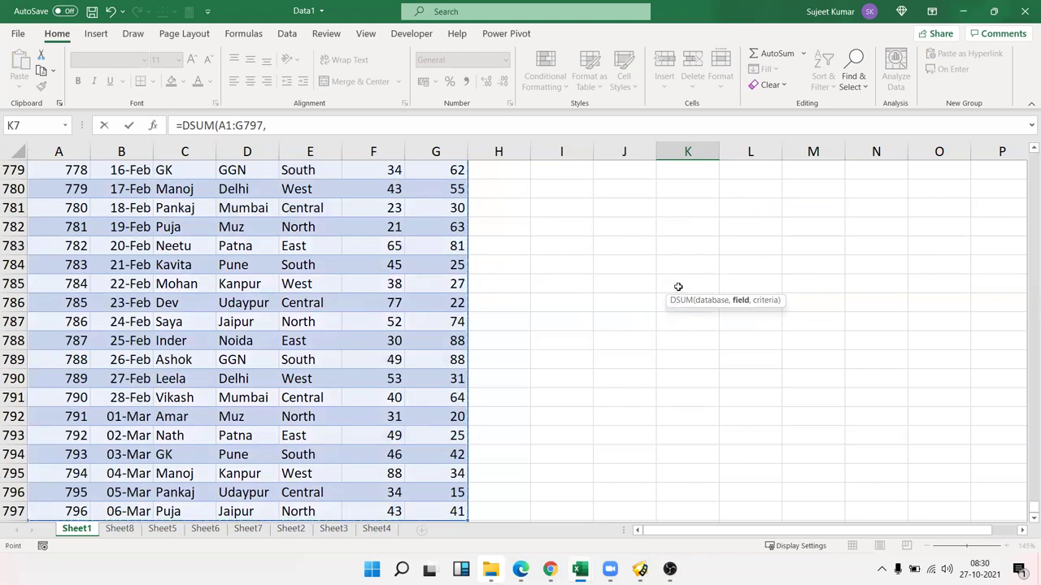
pyautogui.press('Left')
pyautogui.press('Left')
pyautogui.press('Left')
pyautogui.press('Left')
pyautogui.press('Left')
pyautogui.press('Left')
pyautogui.press('Left')
pyautogui.press('Left')
pyautogui.press('Up')
pyautogui.press('Up')
pyautogui.press('Up')
pyautogui.press('Up')
pyautogui.press('Up')
pyautogui.press('Up')
pyautogui.press('Up')
pyautogui.press('Right')
pyautogui.press('Right')
pyautogui.press('Right')
pyautogui.press('Right')
pyautogui.press('Right')
pyautogui.press('Right')
pyautogui.press('Left')
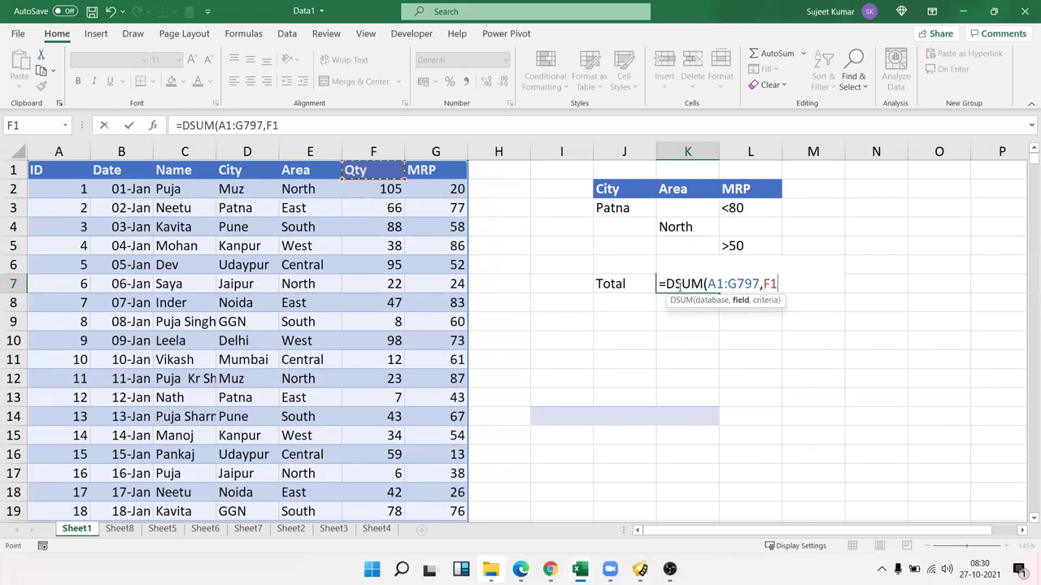
pyautogui.write(',')
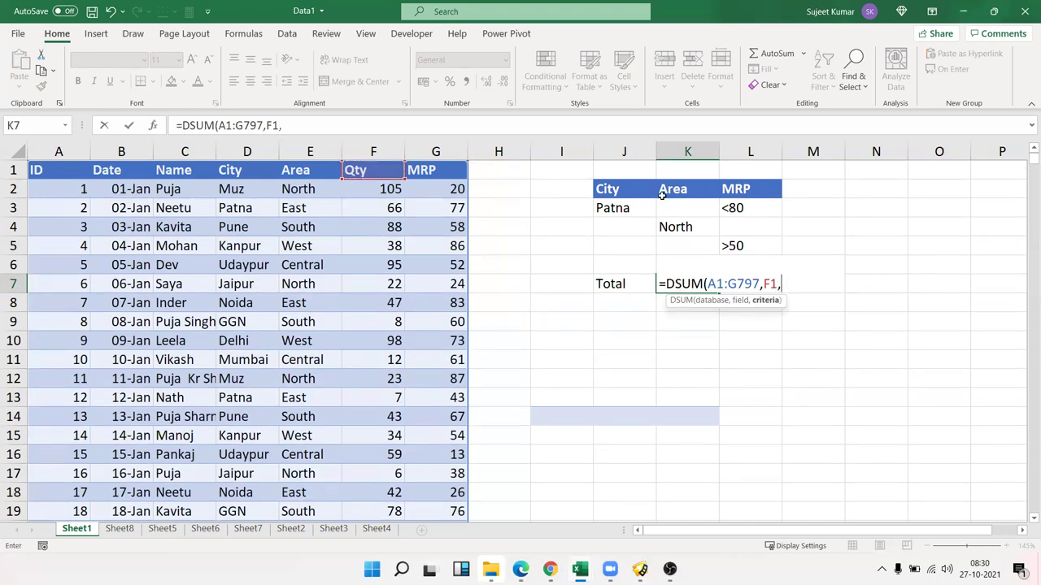
pyautogui.moveTo(617, 190); pyautogui.dragTo(753, 243)
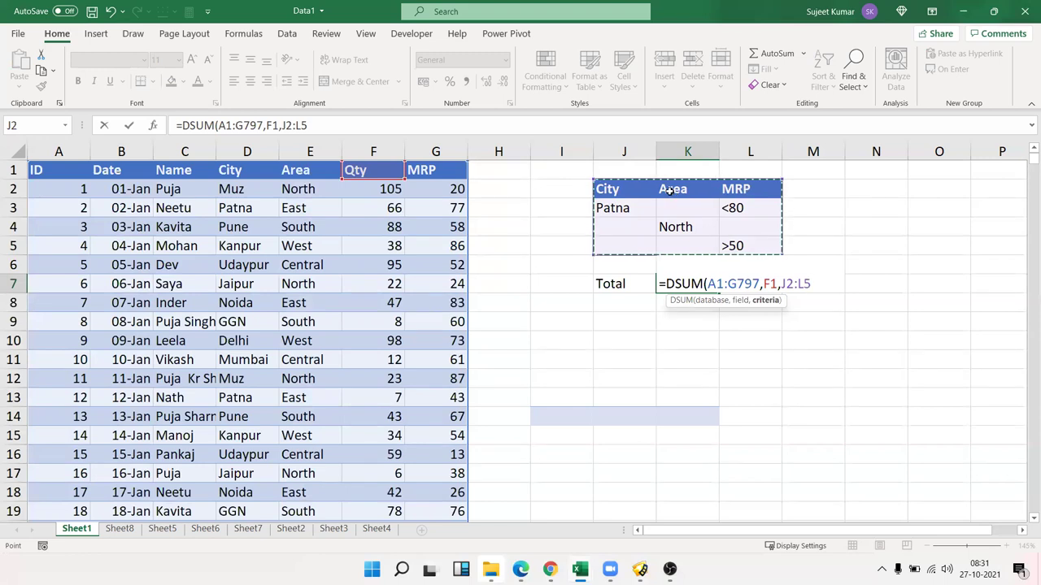
pyautogui.press('Return')
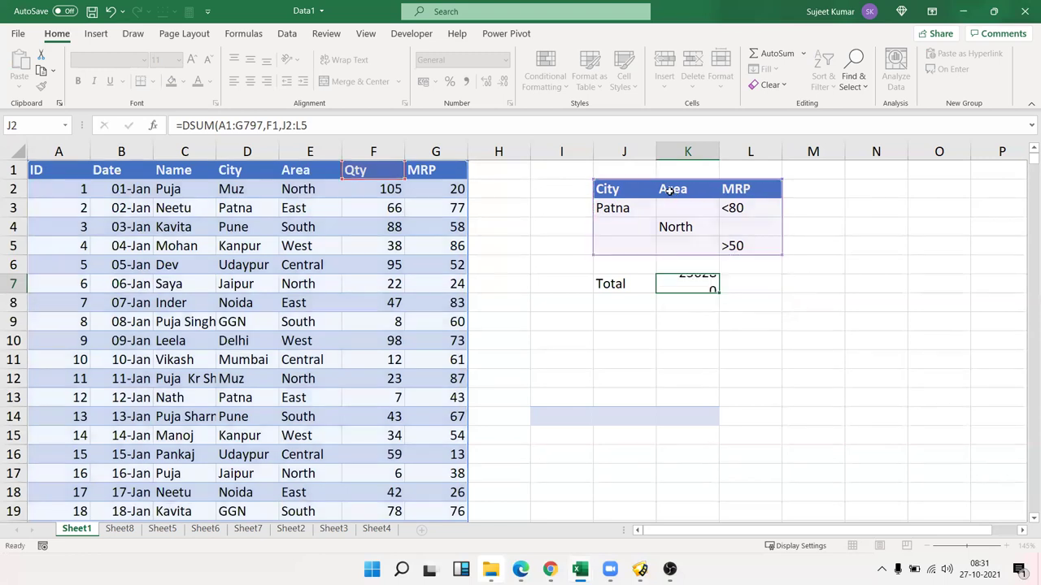
pyautogui.click(697, 284)
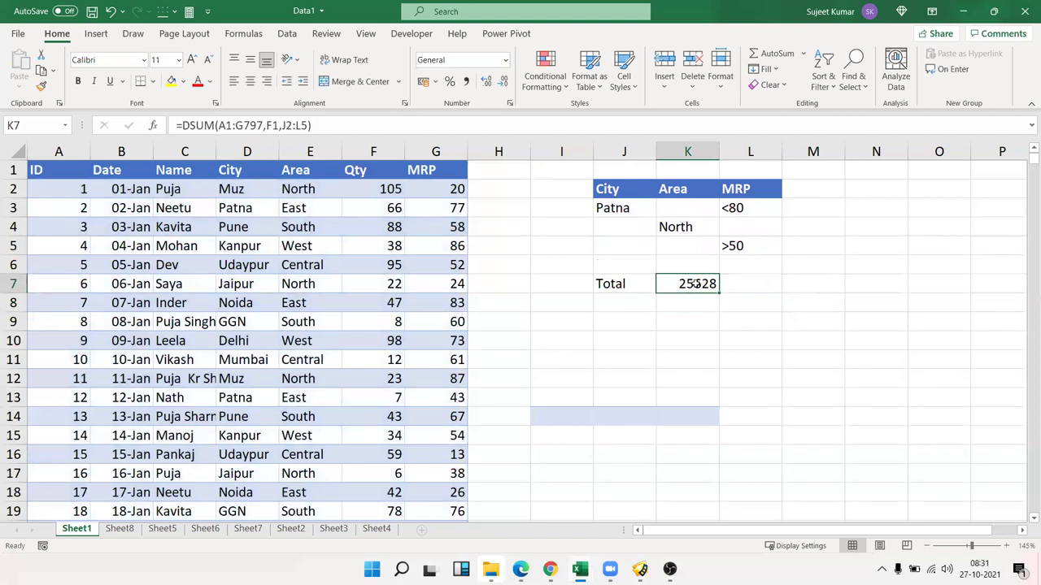
# - Copy the DSUM formula into L7 and change it to =DMAX(A1:G797,F1,J2:L5), returning 105
pyautogui.click(183, 126)
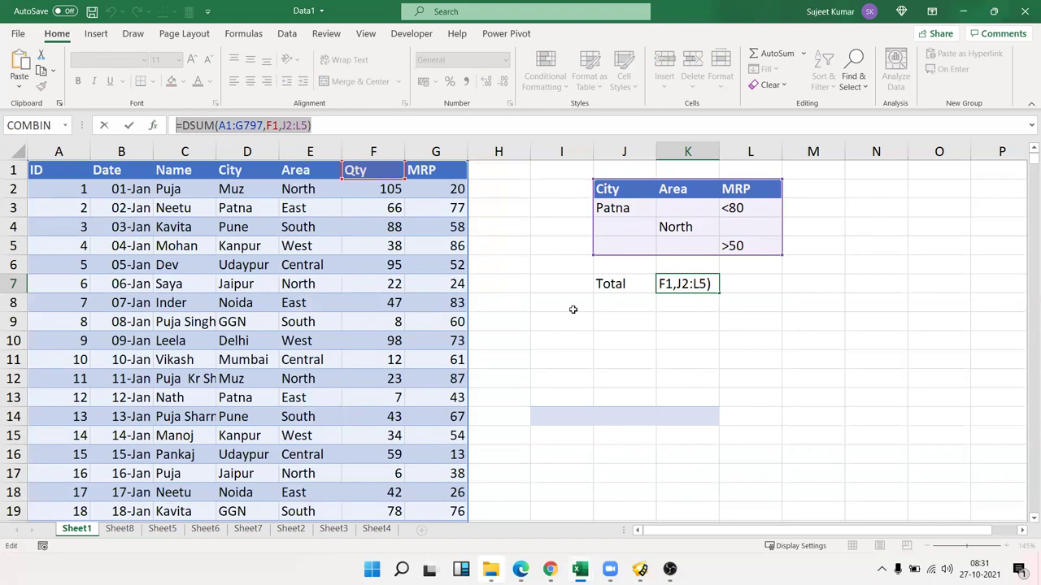
pyautogui.press('Escape')
pyautogui.doubleClick(739, 282)
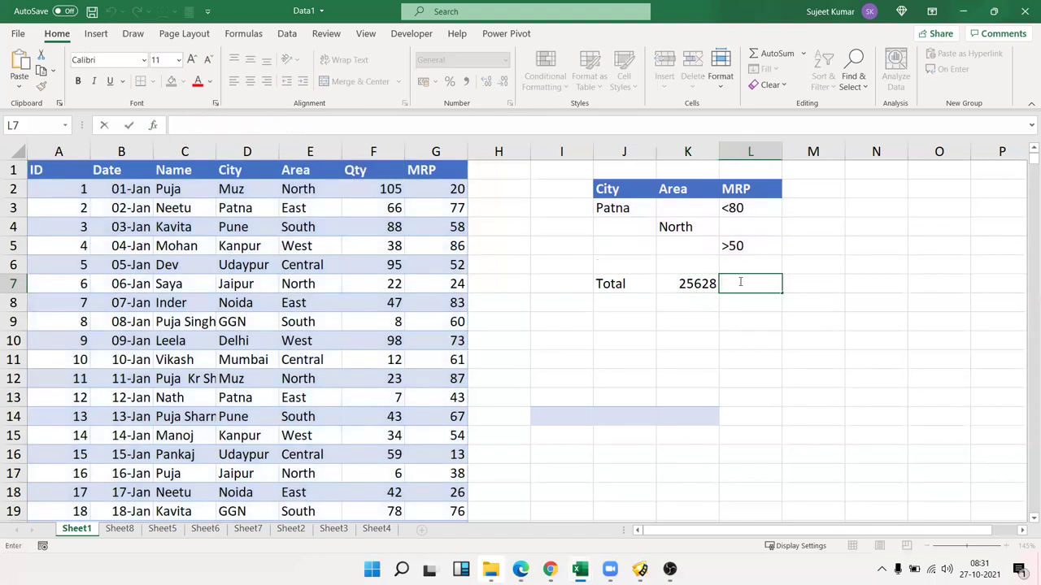
pyautogui.write('=')
pyautogui.hotkey('ctrl', 'v')
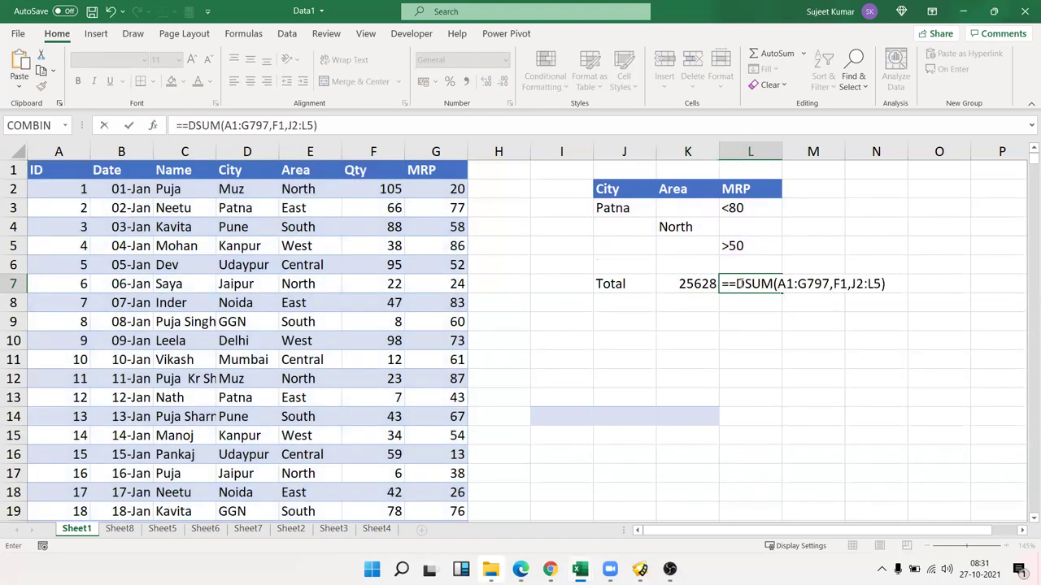
pyautogui.click(737, 284)
pyautogui.press('BackSpace')
pyautogui.hotkey('shift', 'Right')
pyautogui.hotkey('shift', 'Right')
pyautogui.hotkey('shift', 'Right')
pyautogui.hotkey('shift', 'Right')
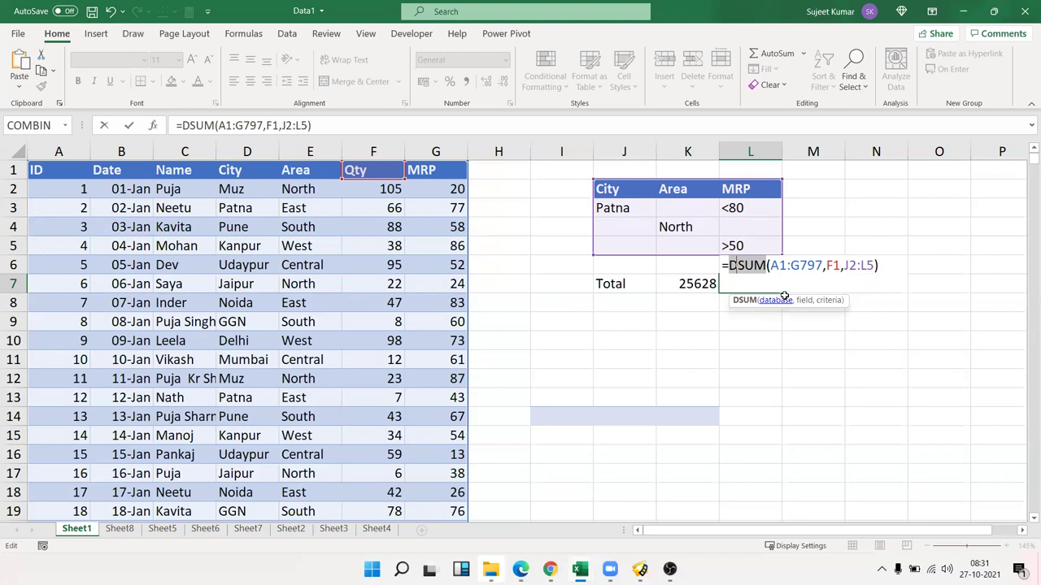
pyautogui.write('dma')
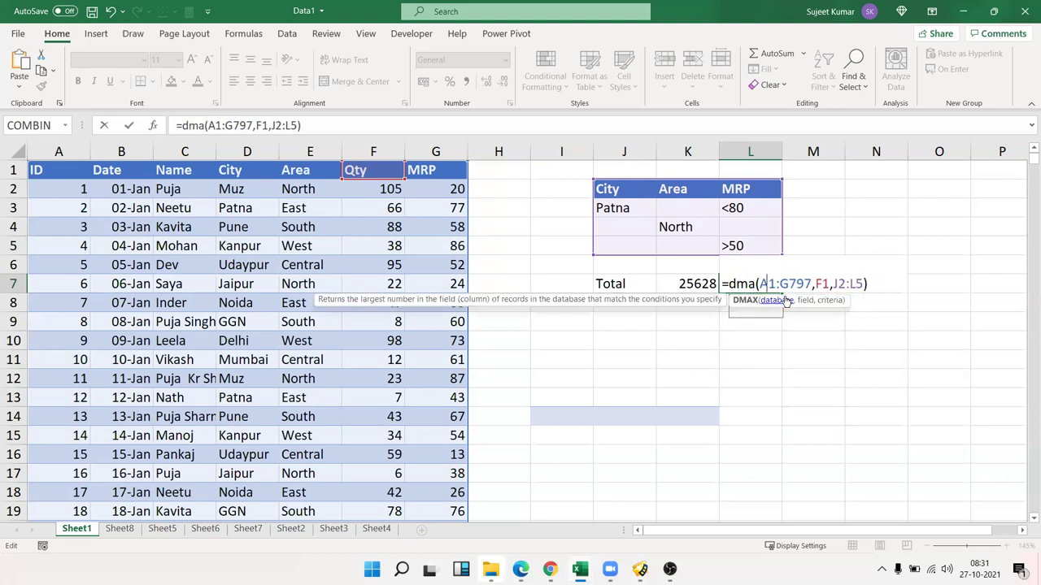
pyautogui.press('Tab')
pyautogui.press('Return')
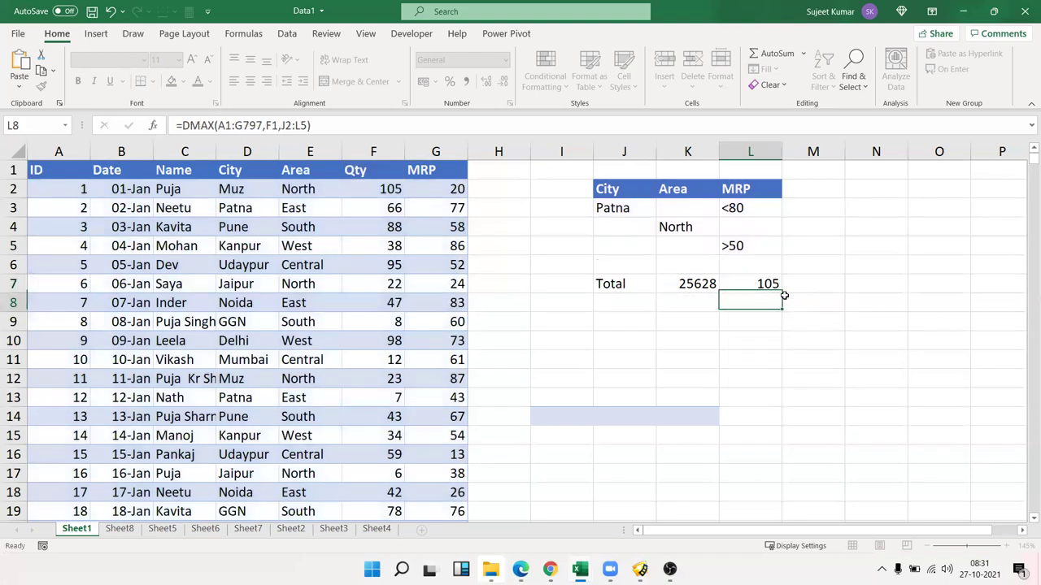
# - Review the L7 DMAX formula's F1 field argument and keep it unchanged
pyautogui.press('Up')
pyautogui.press('F2')
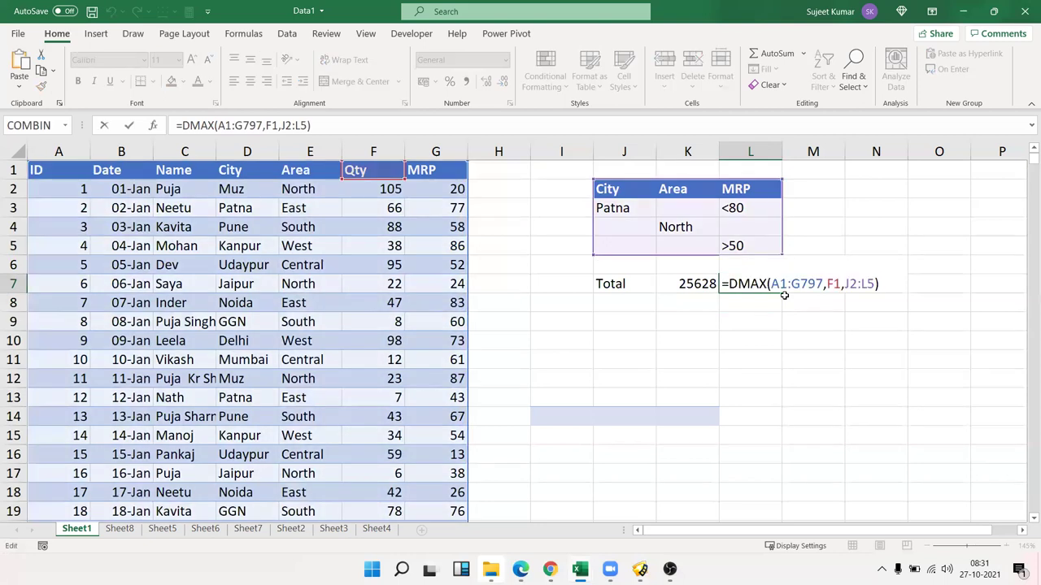
pyautogui.press('Left')
pyautogui.press('Left')
pyautogui.press('Left')
pyautogui.press('Left')
pyautogui.press('Left')
pyautogui.press('Left')
pyautogui.press('Left')
pyautogui.press('Left')
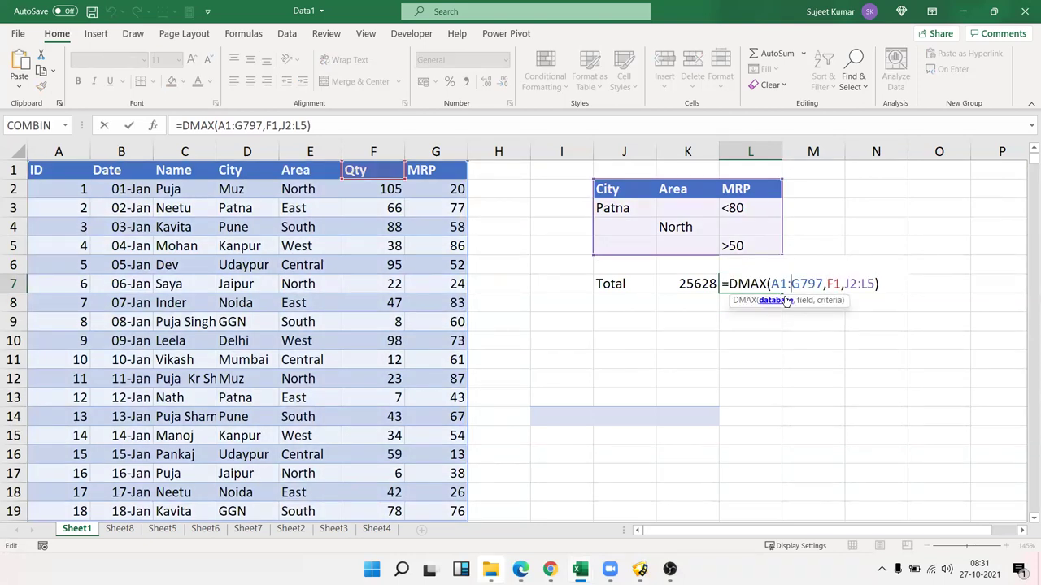
pyautogui.press('Left')
pyautogui.press('Return')
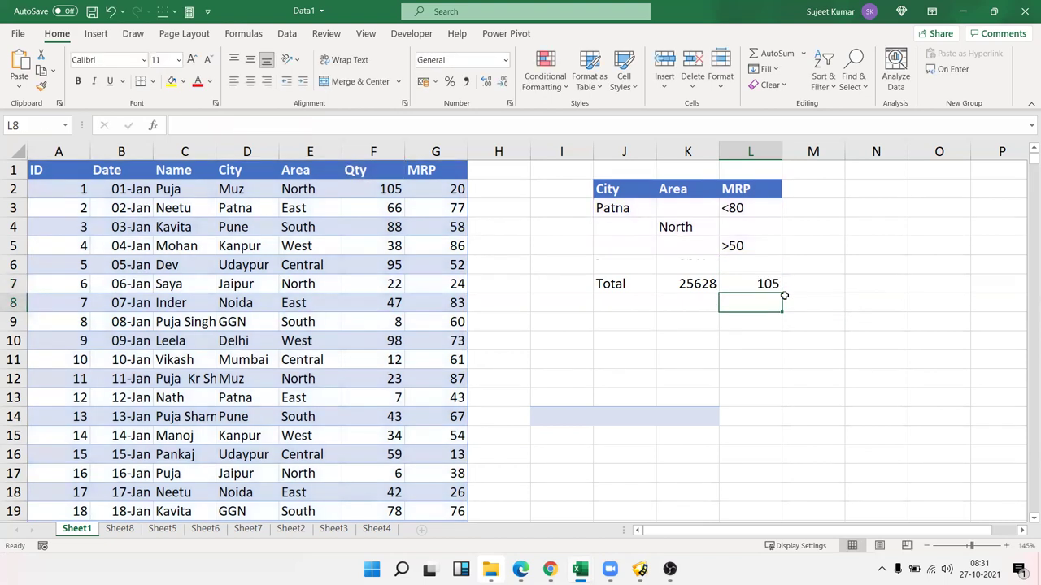
pyautogui.click(157, 127)
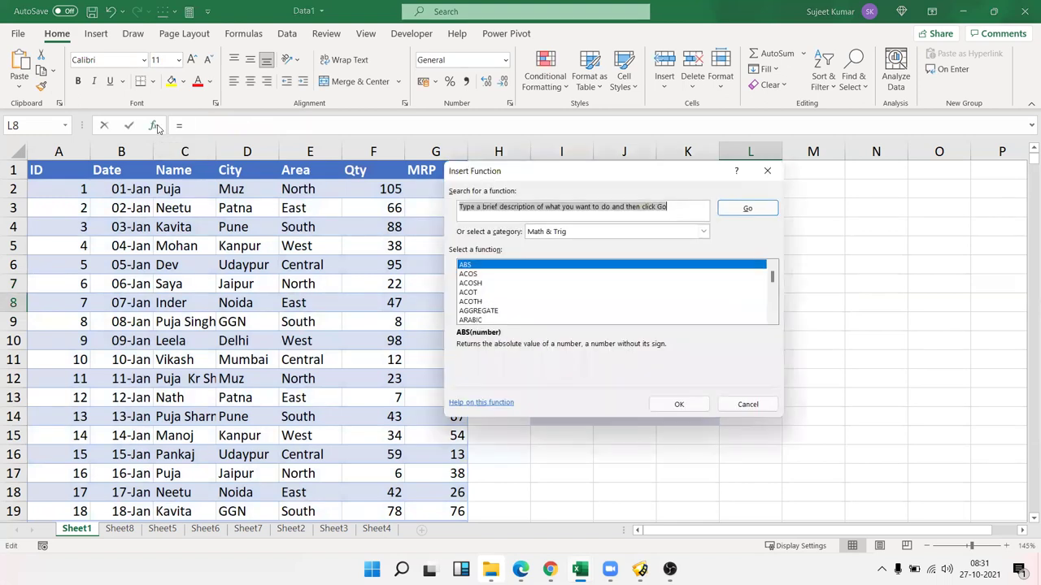
pyautogui.click(559, 234)
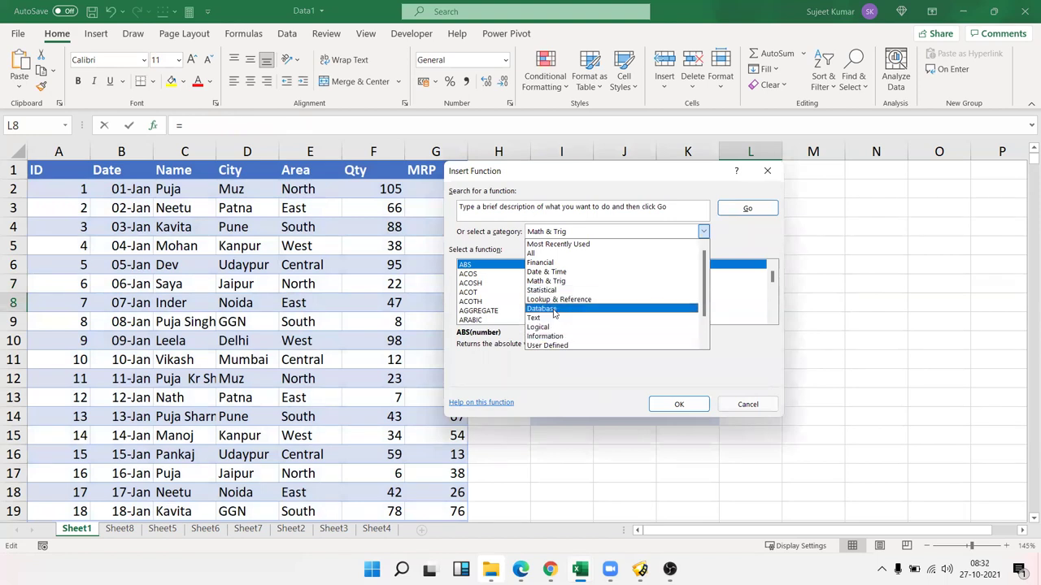
pyautogui.click(553, 310)
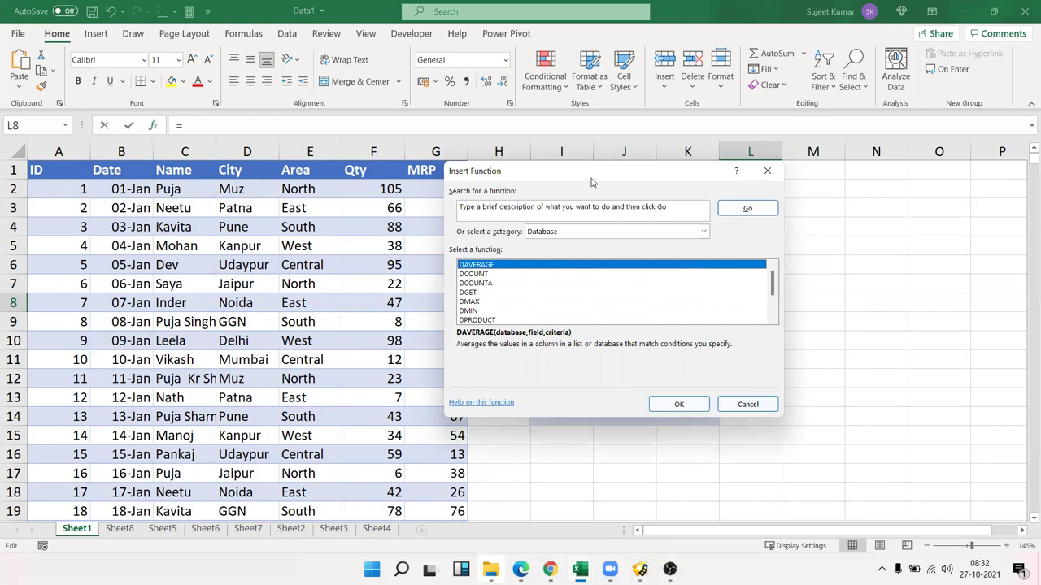
pyautogui.moveTo(593, 179); pyautogui.dragTo(599, 211)
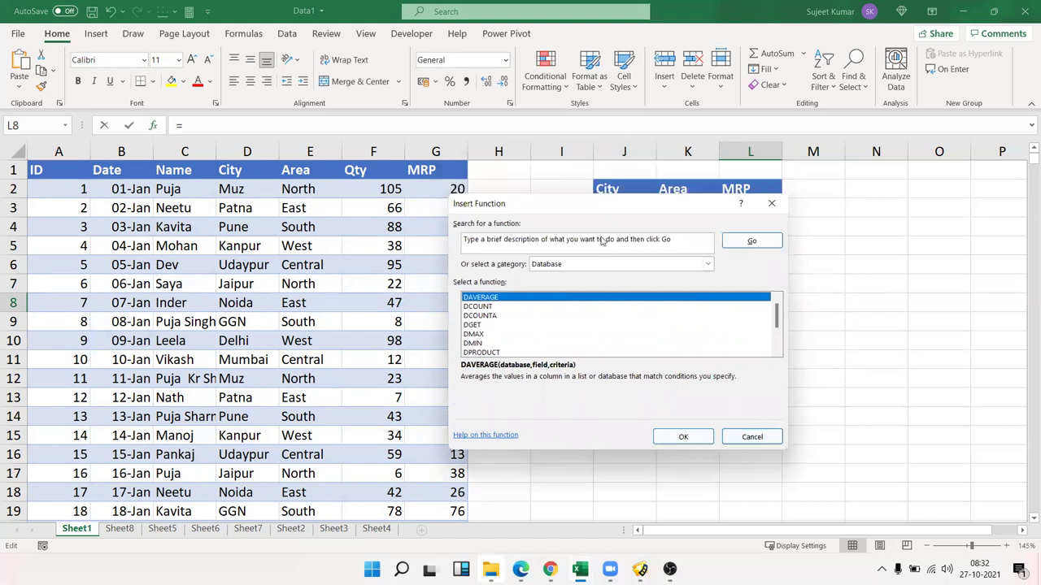
pyautogui.moveTo(595, 208); pyautogui.dragTo(638, 338)
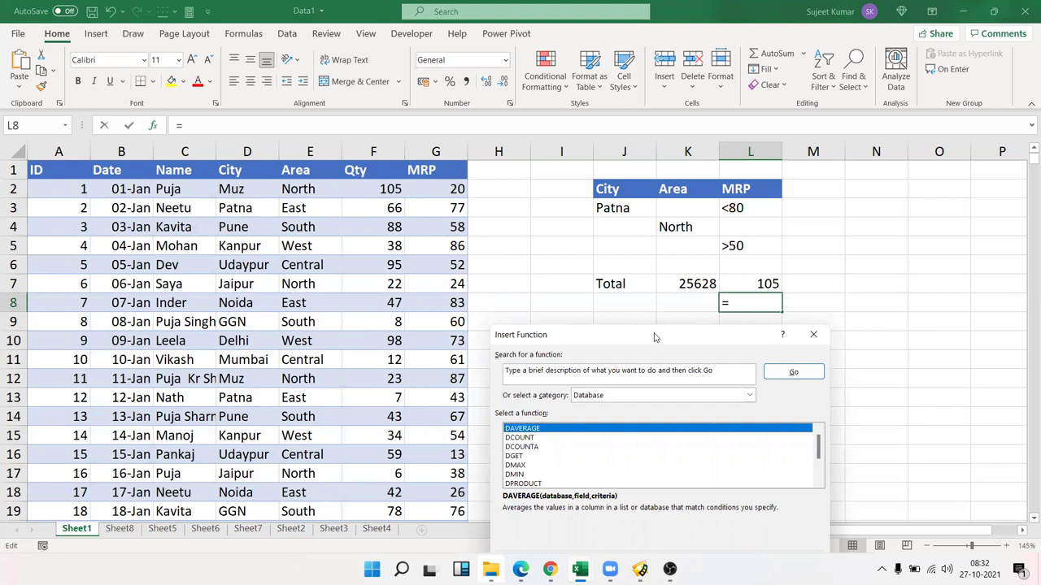
pyautogui.moveTo(655, 336); pyautogui.dragTo(604, 256)
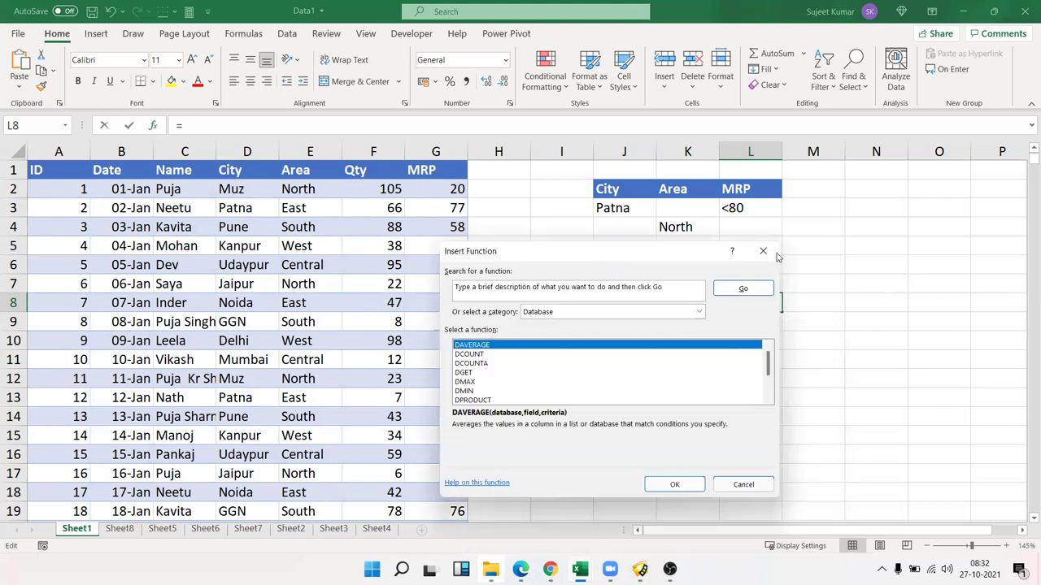
pyautogui.click(763, 250)
pyautogui.click(883, 567)
pyautogui.click(883, 568)
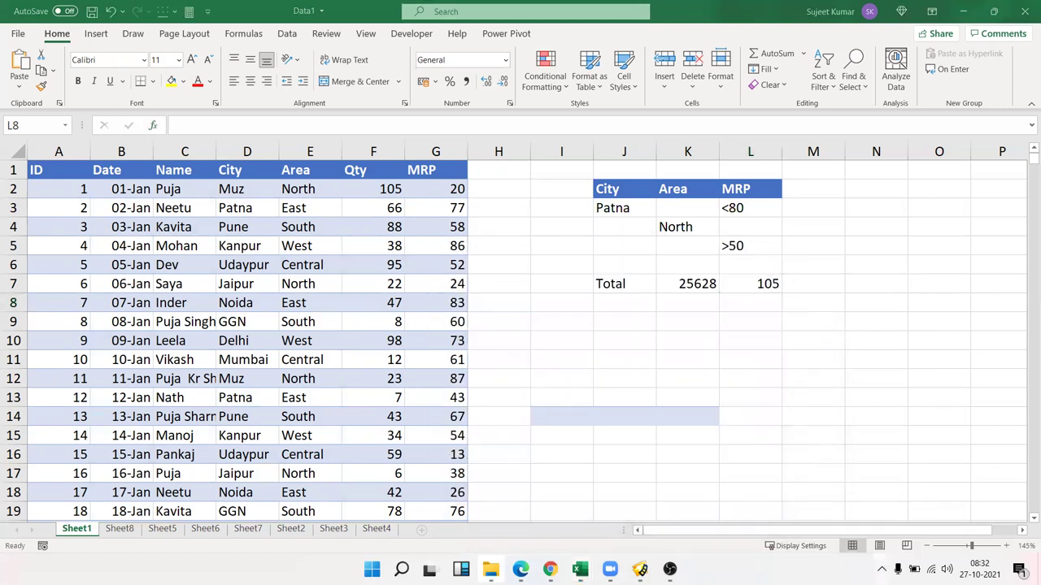
pyautogui.click(710, 362)
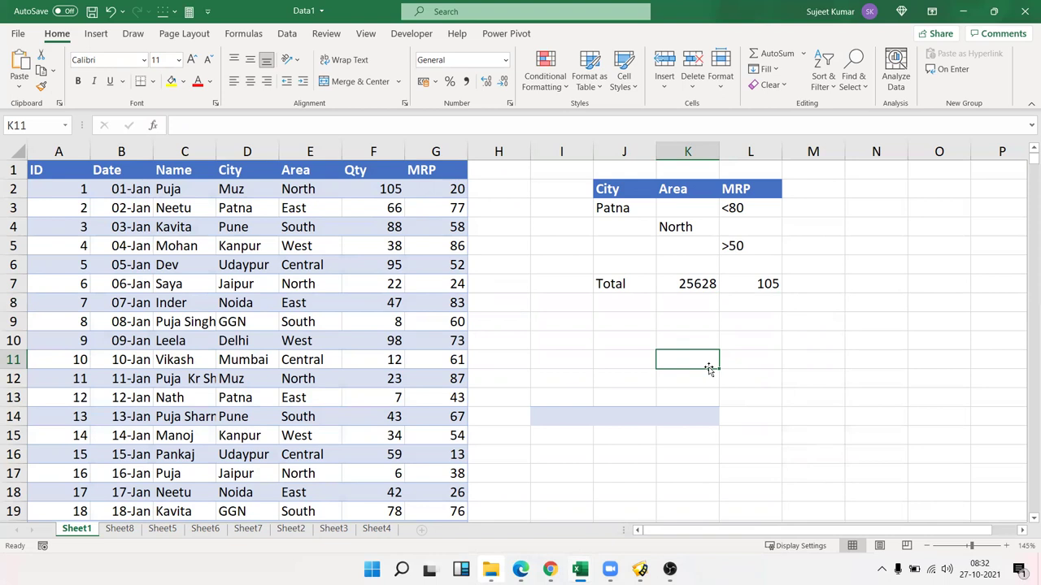
pyautogui.doubleClick(749, 281)
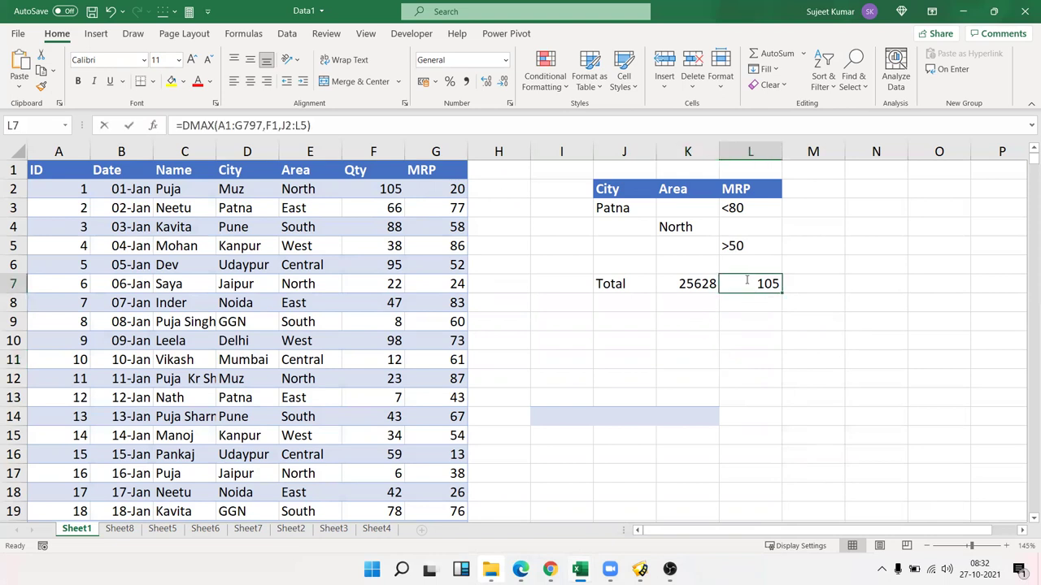
pyautogui.hotkey('ctrl', 'Return')
pyautogui.moveTo(742, 245); pyautogui.dragTo(626, 210)
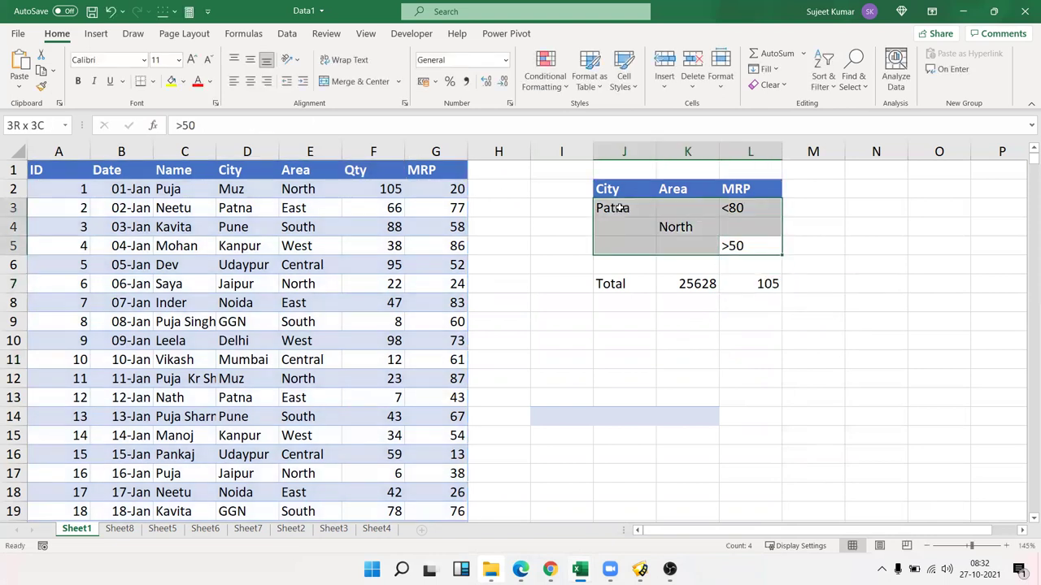
pyautogui.doubleClick(770, 283)
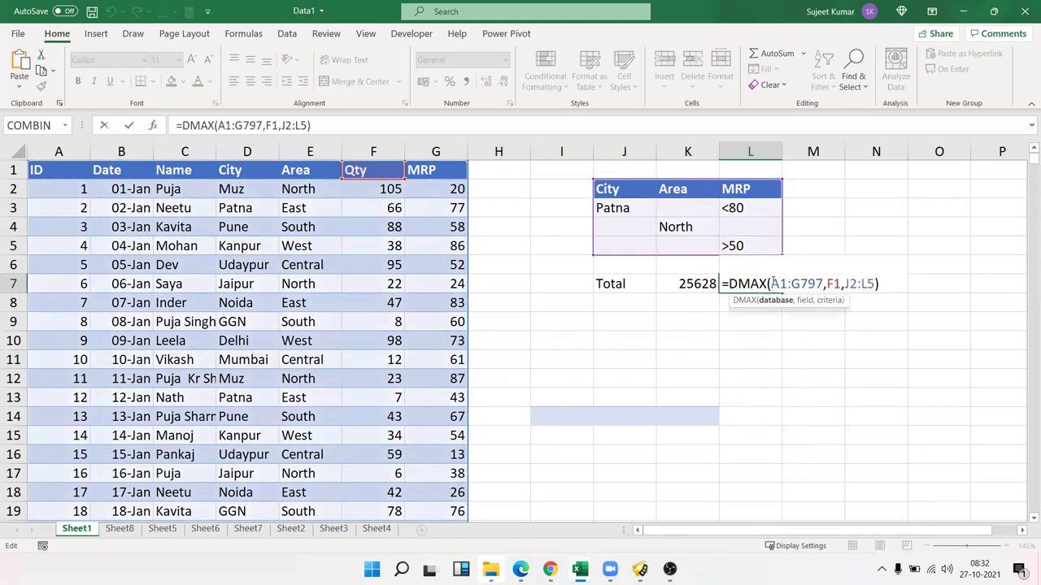
# - Turn on AutoFilter for the sales table headers, ID through MRP
pyautogui.hotkey('ctrl', 'Return')
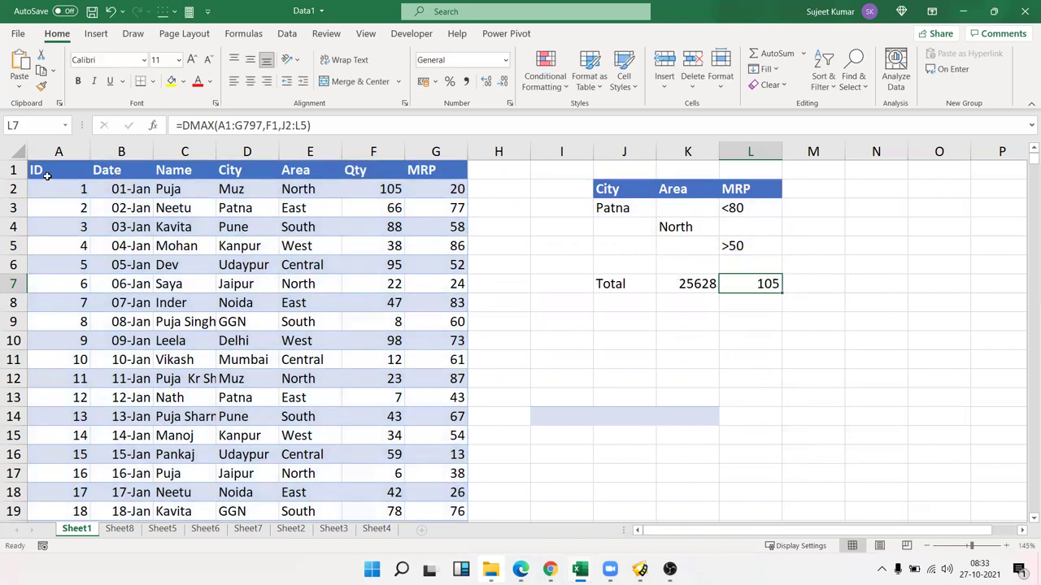
pyautogui.click(47, 174)
pyautogui.hotkey('ctrl', 'shift', 'l')
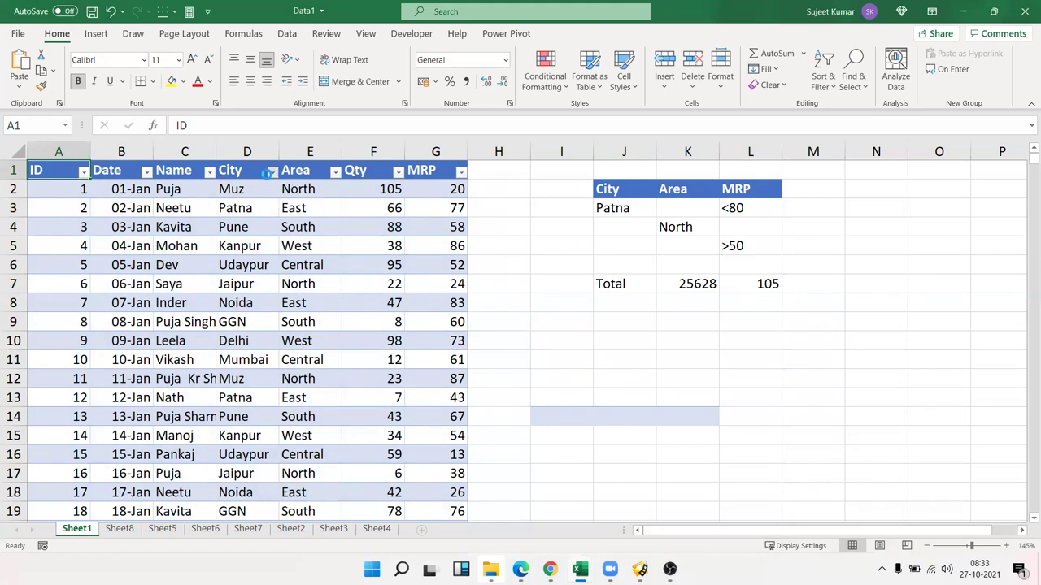
# - Filter the City column to show only Patna
pyautogui.click(272, 172)
pyautogui.click(163, 333)
pyautogui.scroll(-2, 163, 393)
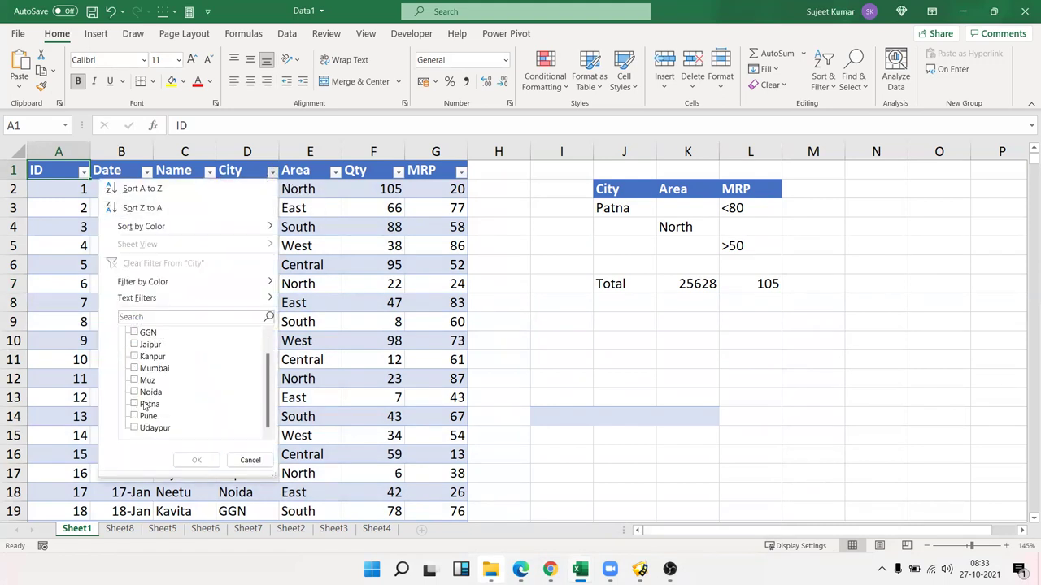
pyautogui.click(137, 405)
pyautogui.click(195, 461)
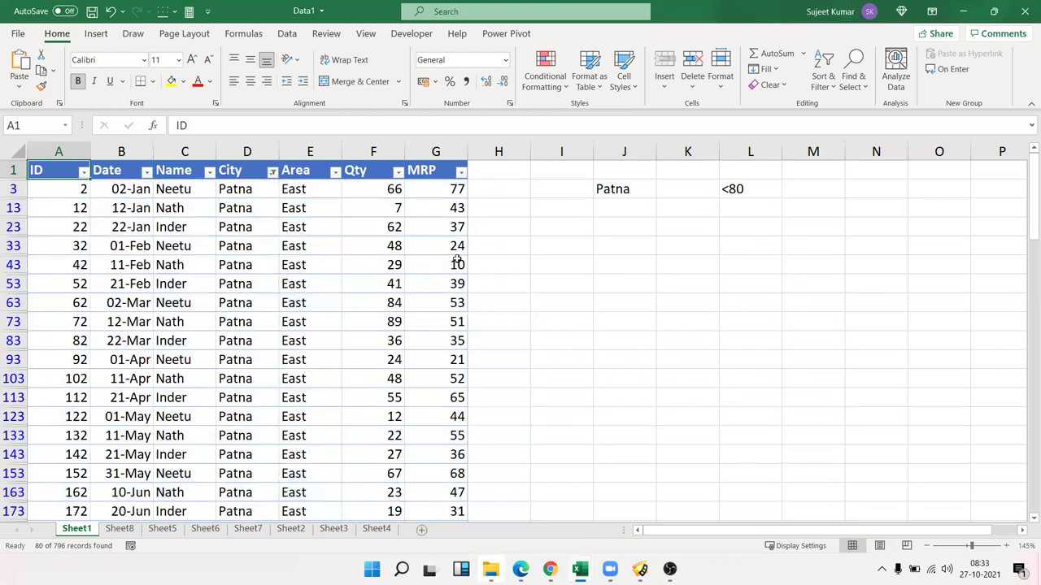
# - Filter MRP to less than 80, review the 68 matching rows, then clear all filters
pyautogui.click(461, 173)
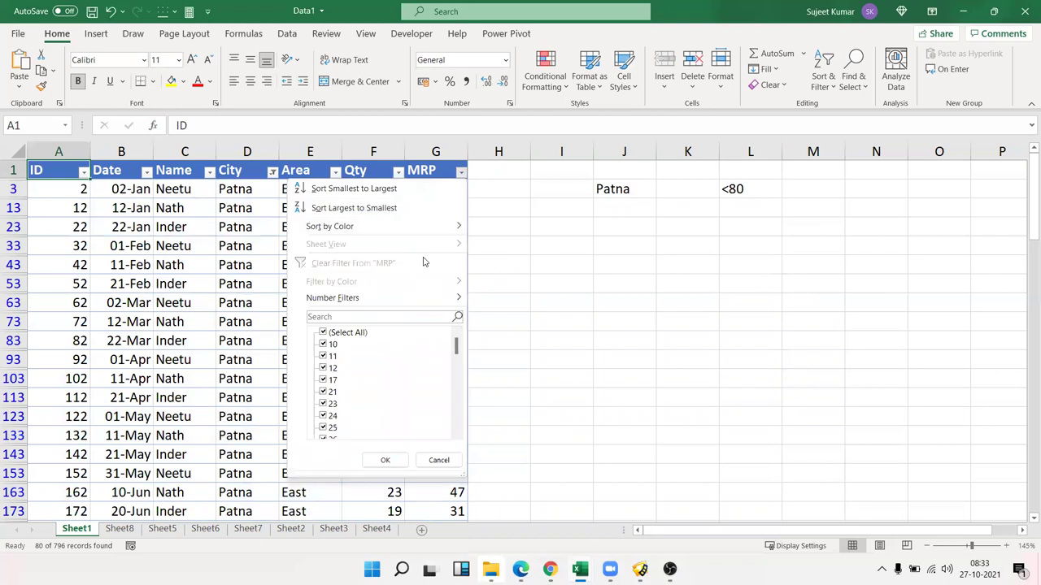
pyautogui.moveTo(414, 297)
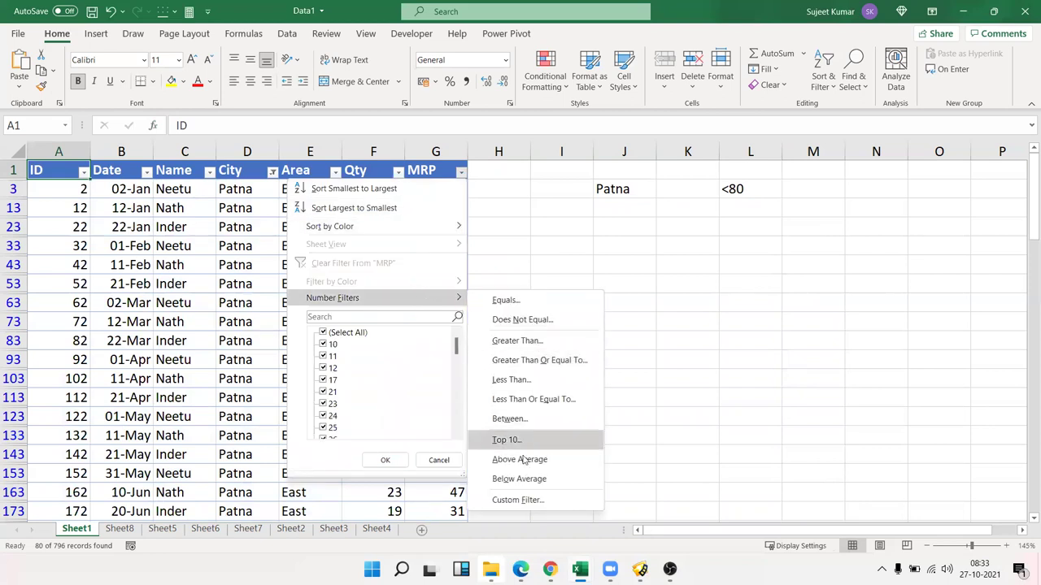
pyautogui.click(520, 381)
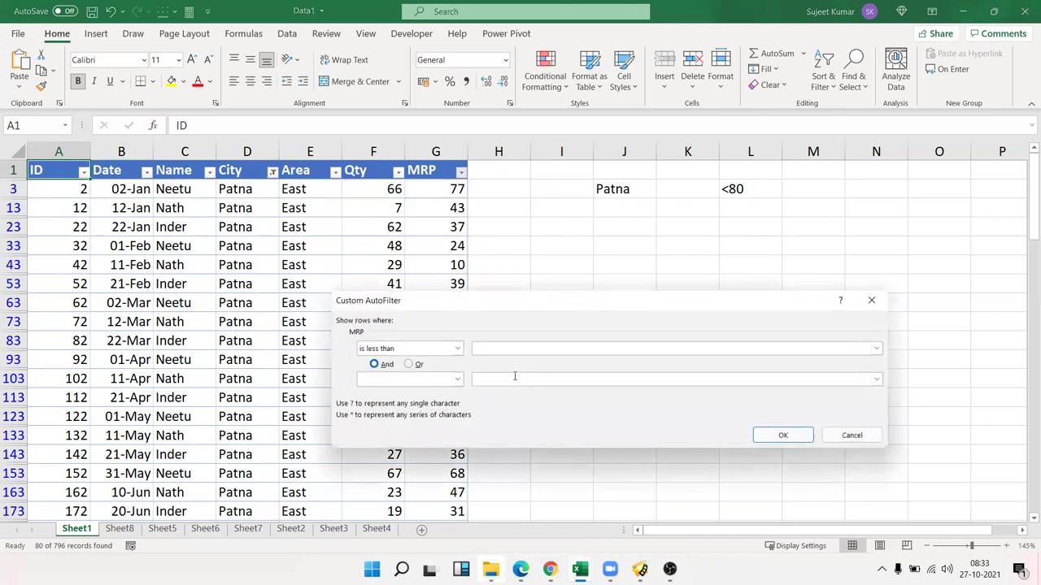
pyautogui.write('80')
pyautogui.click(793, 436)
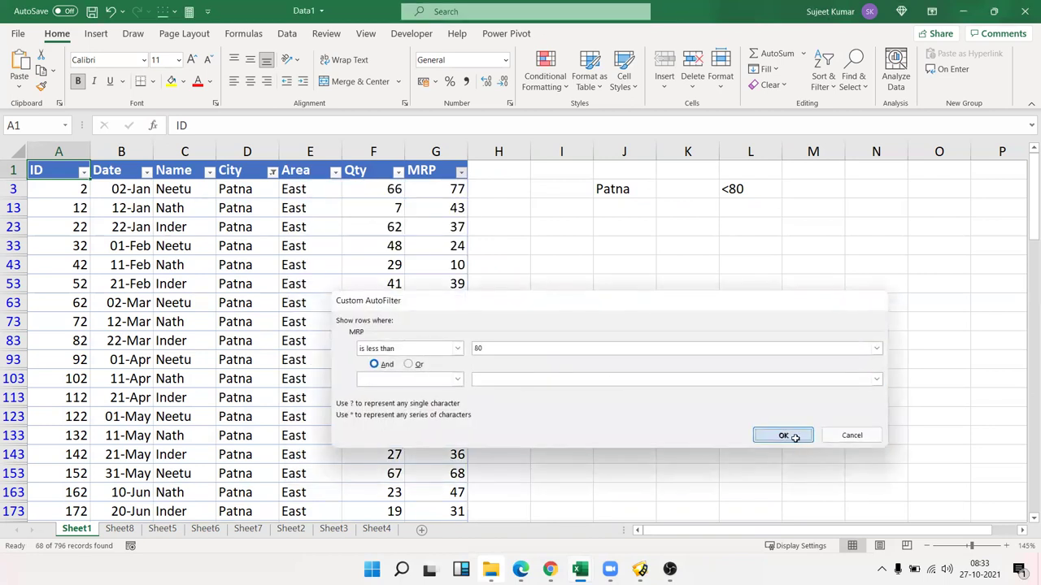
pyautogui.scroll(-2, 495, 418)
pyautogui.scroll(2, 455, 436)
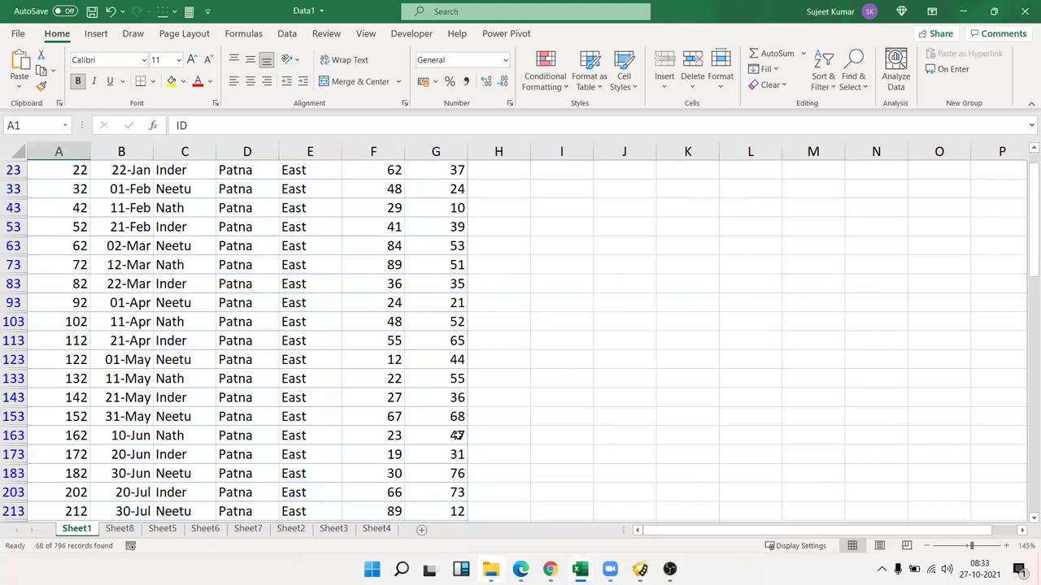
pyautogui.scroll(2, 458, 428)
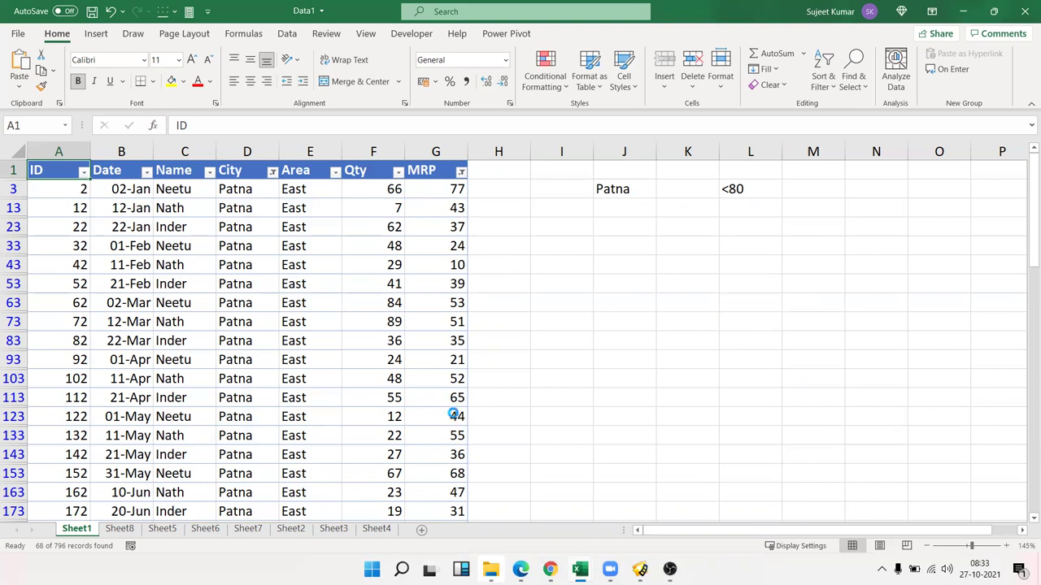
pyautogui.hotkey('ctrl', 'shift', 'l')
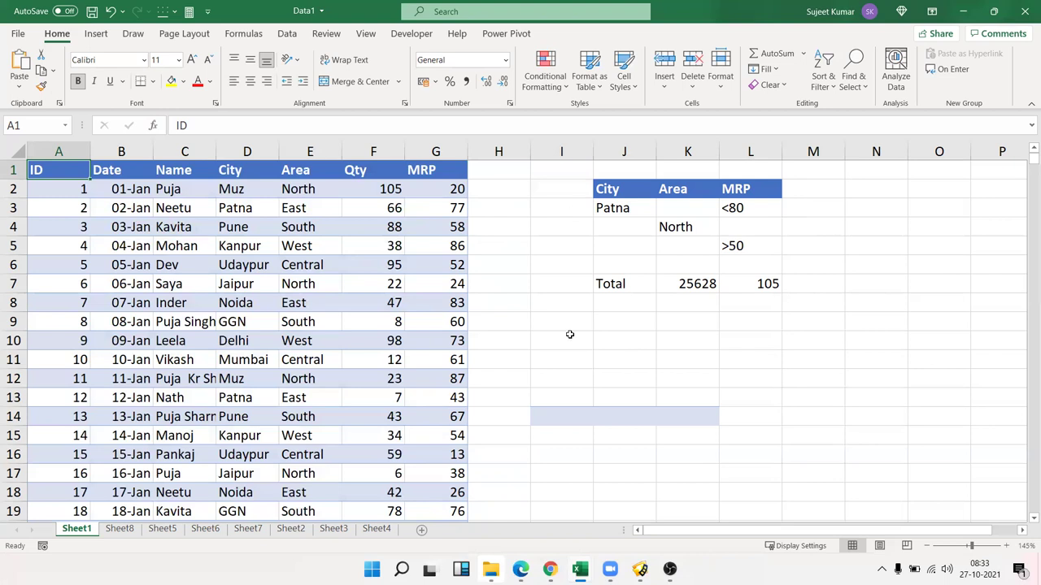
# - Remove the old criteria table and totals in columns I–M
pyautogui.click(602, 362)
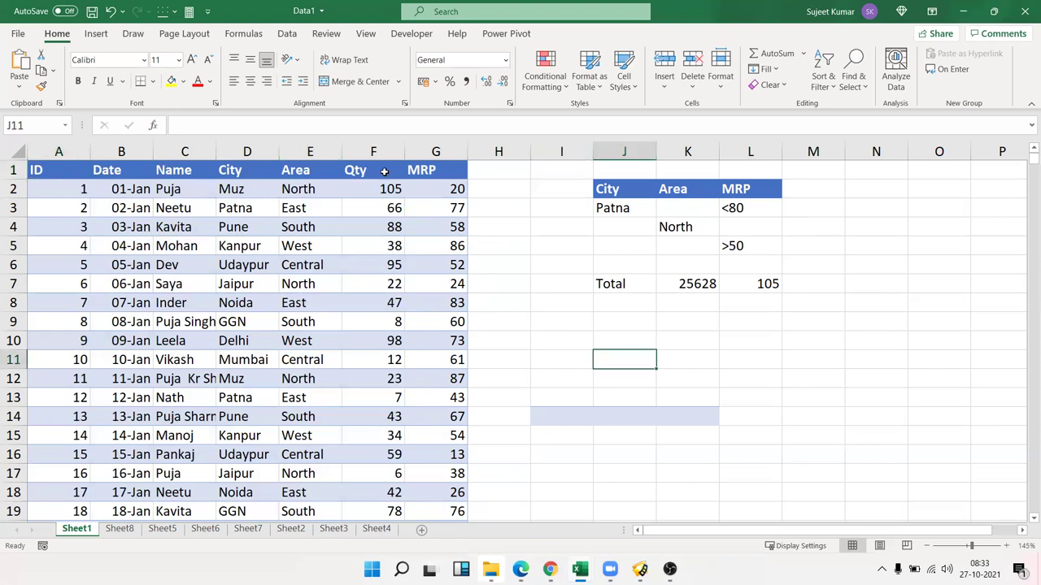
pyautogui.moveTo(578, 154); pyautogui.dragTo(811, 191)
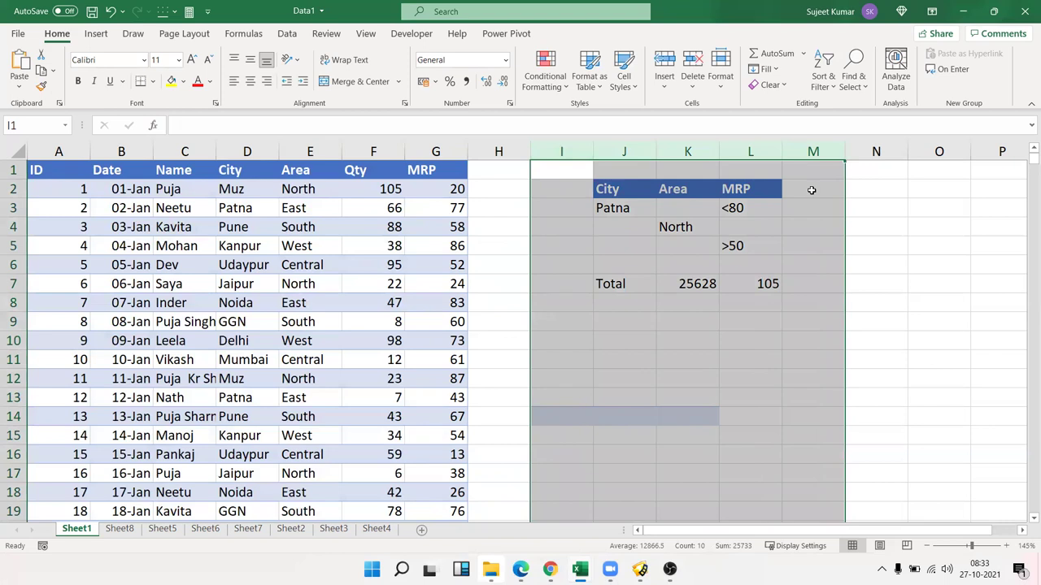
pyautogui.hotkey('ctrl', '-')
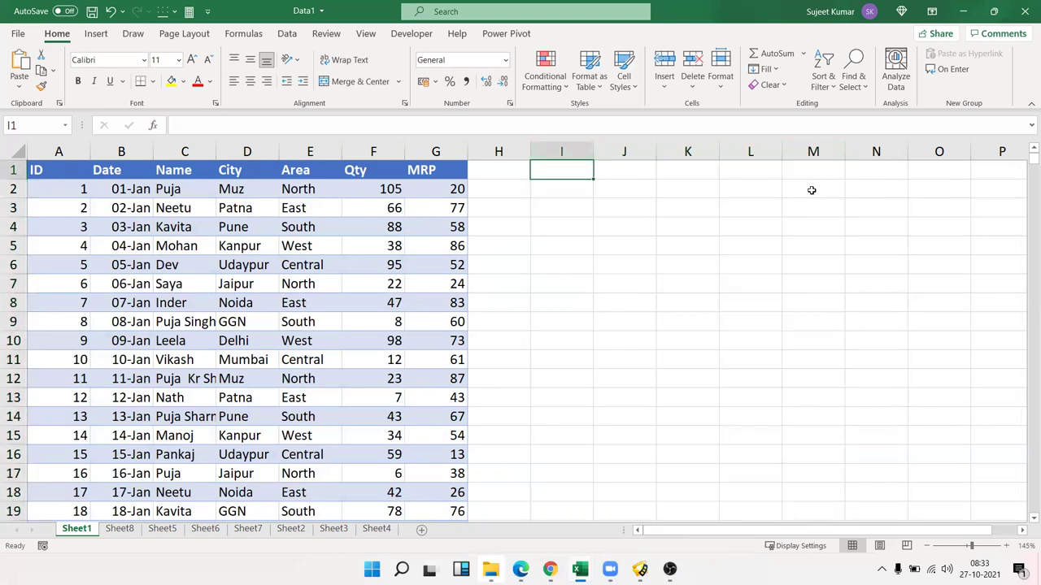
# - Copy the header row A1:G1 (ID through MRP) into I3:O3
pyautogui.press('Left')
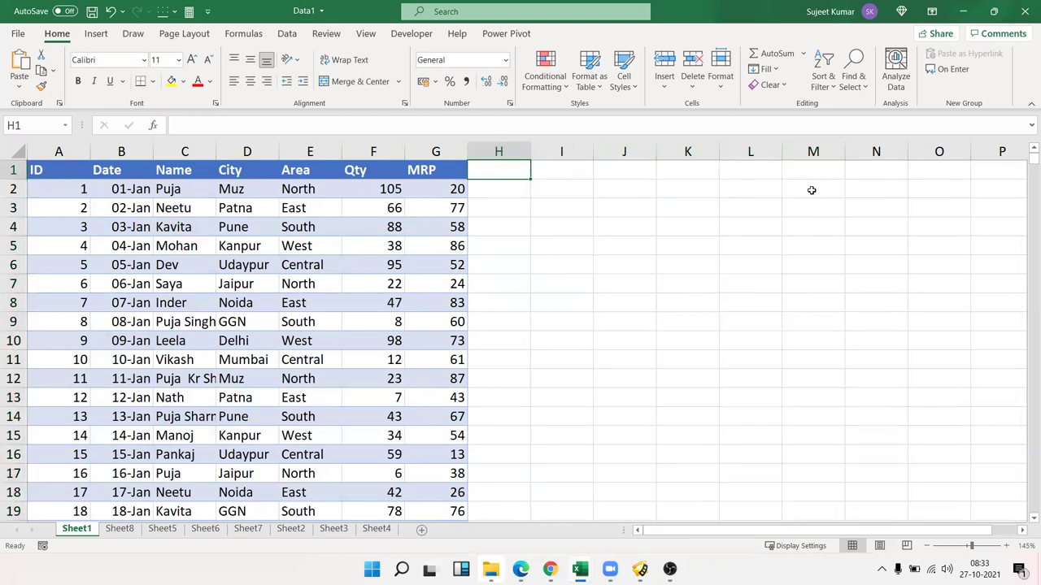
pyautogui.press('Left')
pyautogui.press('Left')
pyautogui.press('Left')
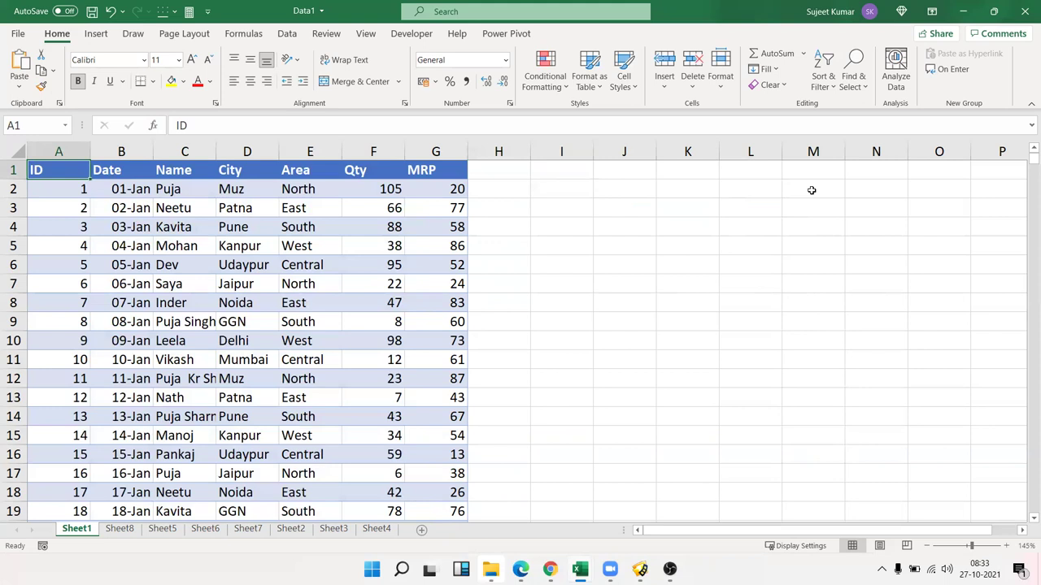
pyautogui.press('Right')
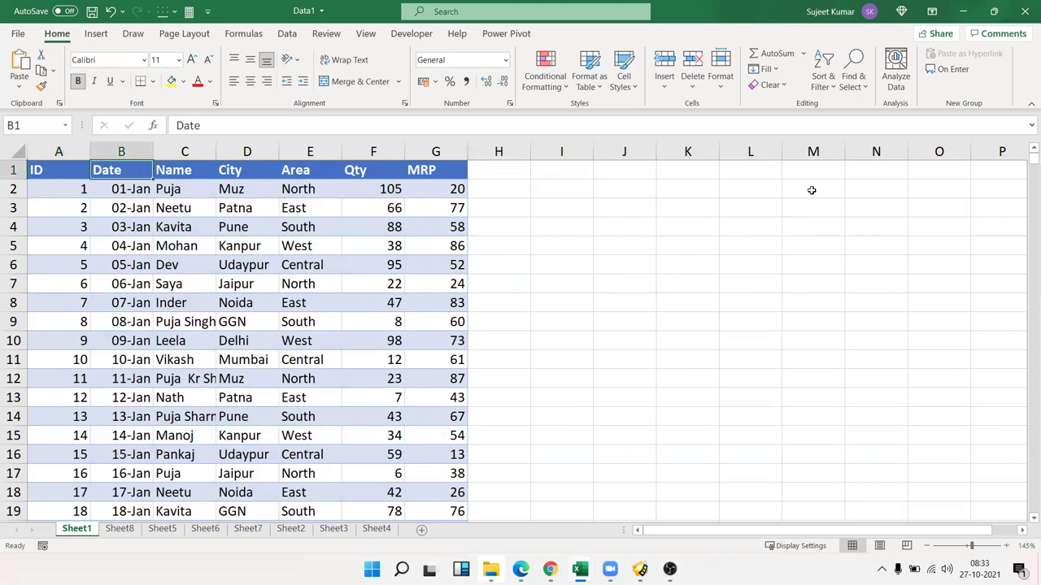
pyautogui.press('Right')
pyautogui.press('Right')
pyautogui.press('Right')
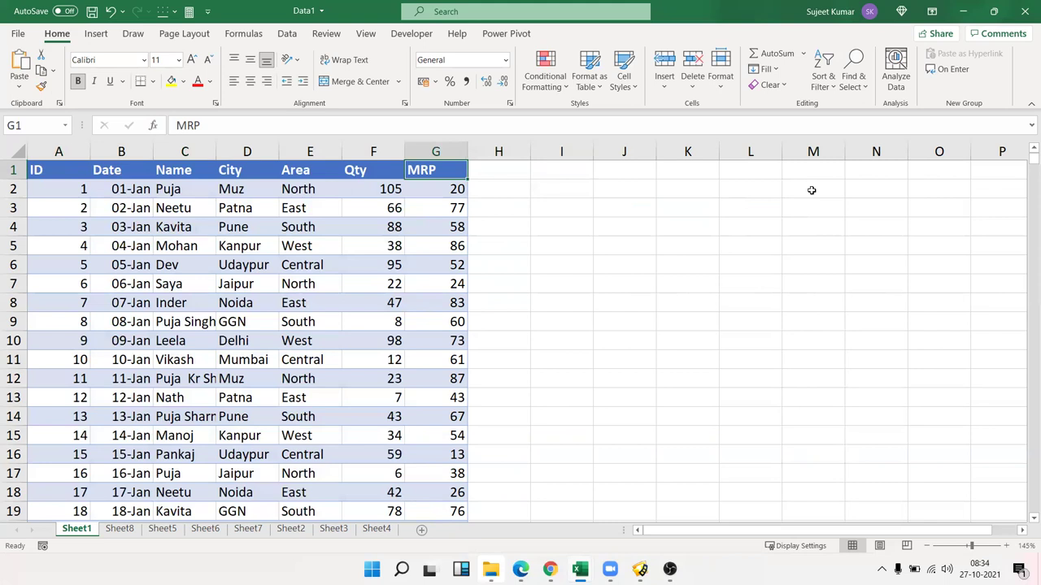
pyautogui.press('Left')
pyautogui.hotkey('ctrl', 'Left')
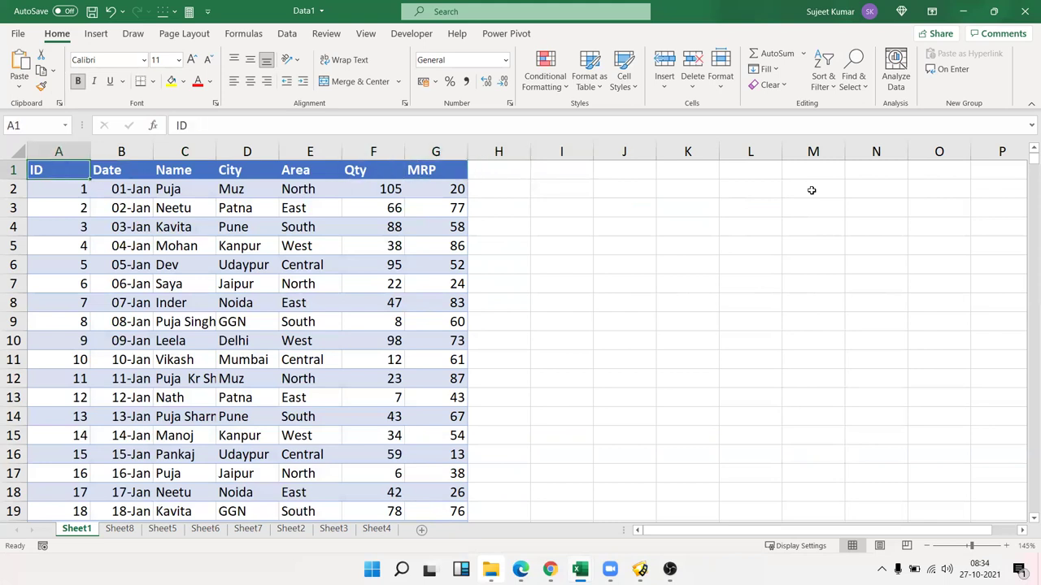
pyautogui.hotkey('ctrl', 'shift', 'Right')
pyautogui.hotkey('ctrl', 'c')
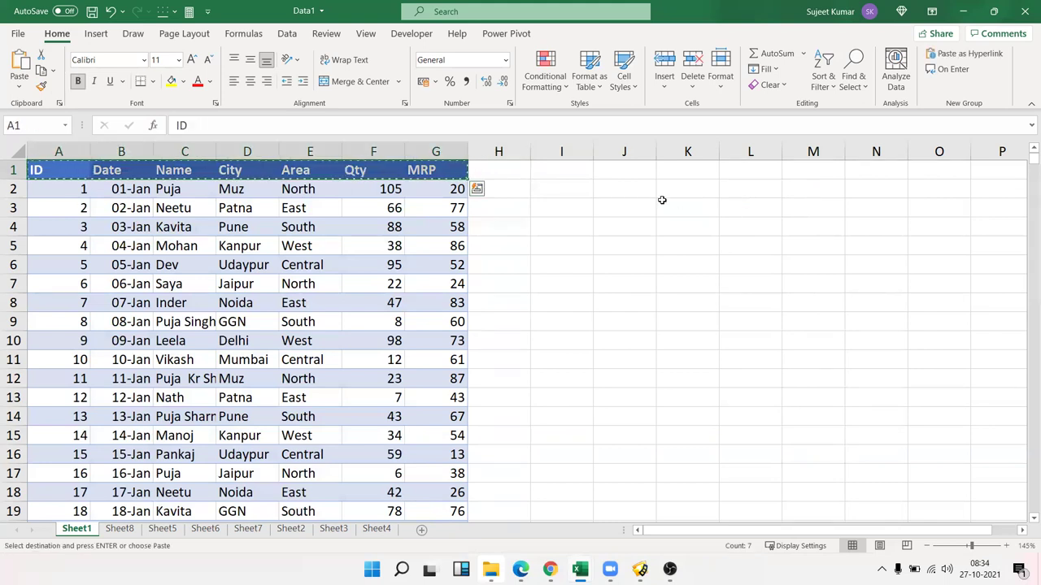
pyautogui.click(576, 204)
pyautogui.hotkey('ctrl', 'v')
pyautogui.press('Escape')
pyautogui.click(210, 184)
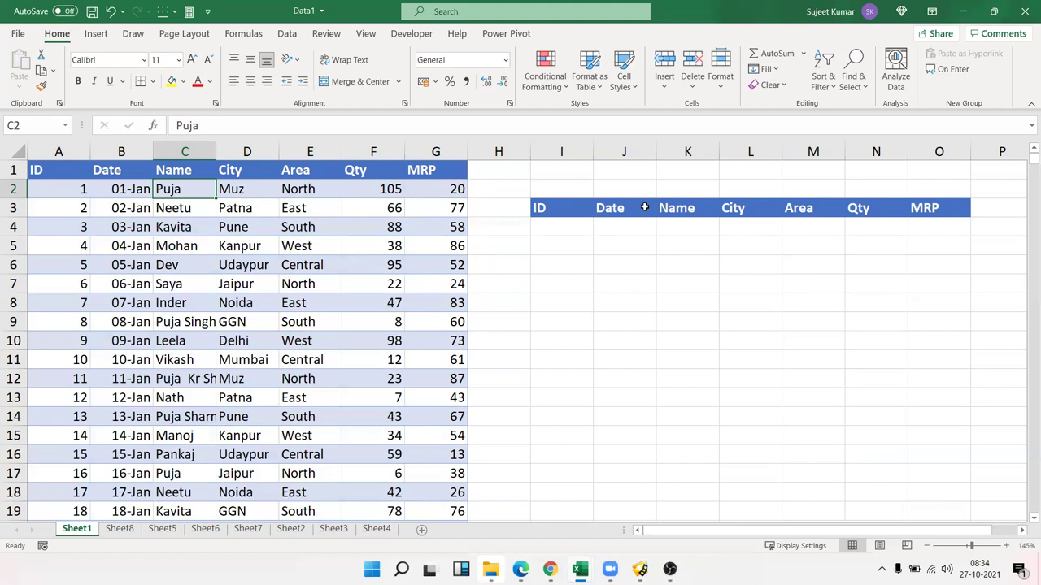
# - Enter Puja in I2 and start a FILTER formula in I4 with the array A1:G797
pyautogui.click(583, 186)
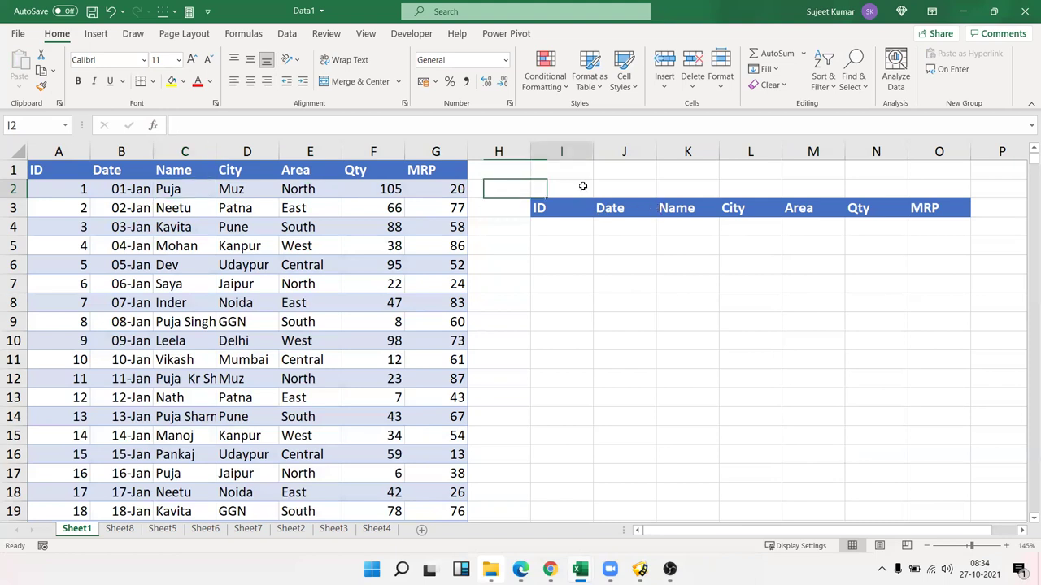
pyautogui.write('Puja')
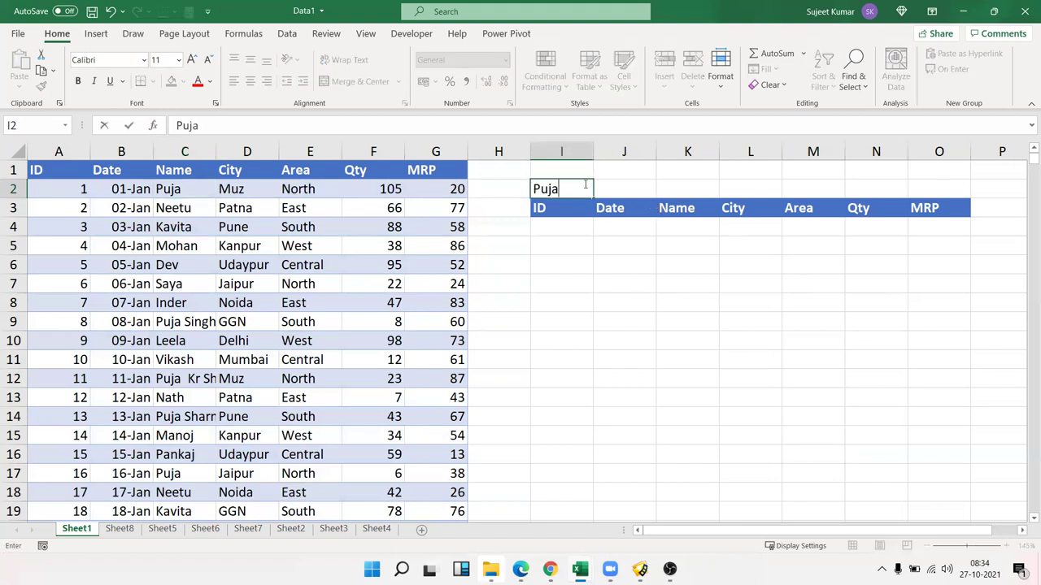
pyautogui.click(567, 232)
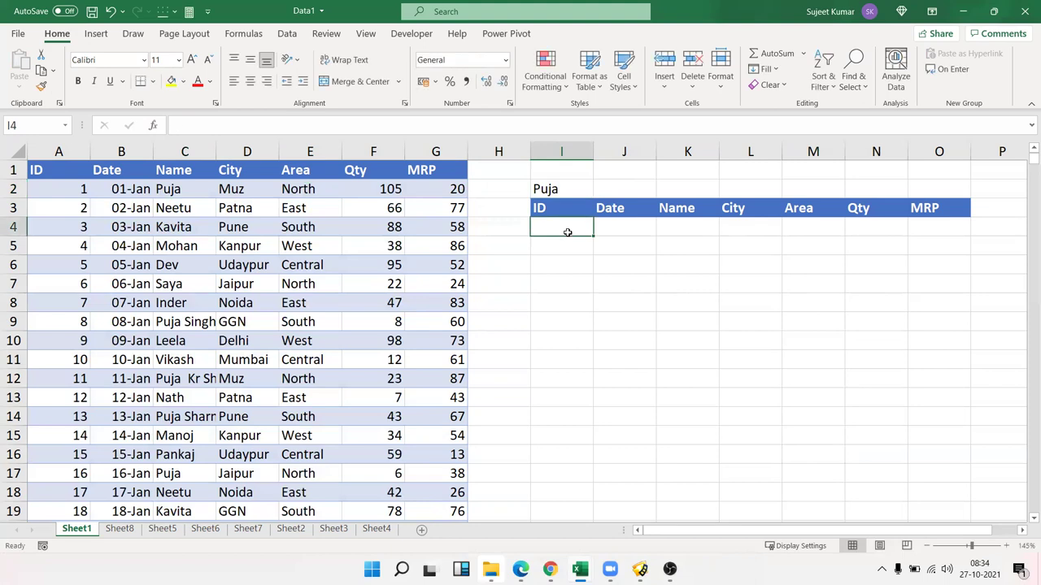
pyautogui.write('=')
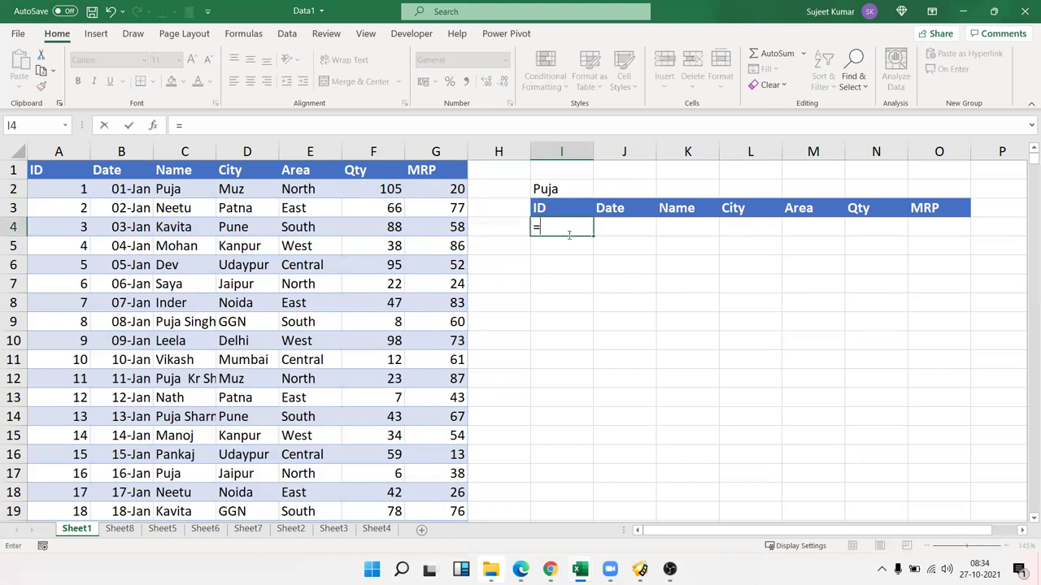
pyautogui.write('fil')
pyautogui.press('Tab')
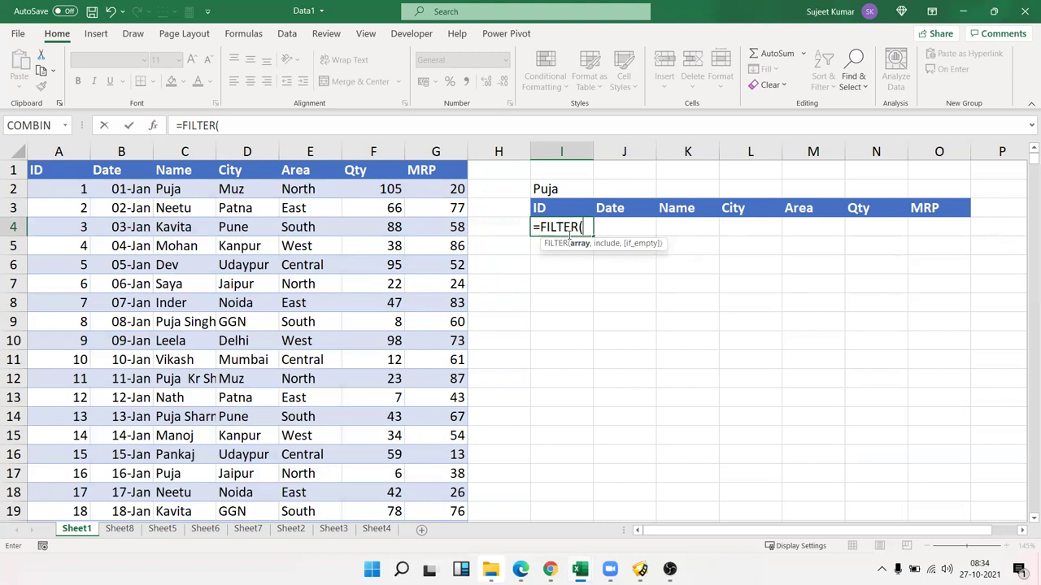
pyautogui.press('Left')
pyautogui.press('Left')
pyautogui.press('Left')
pyautogui.press('Left')
pyautogui.press('Up')
pyautogui.press('Up')
pyautogui.press('Up')
pyautogui.press('Left')
pyautogui.press('Left')
pyautogui.press('Left')
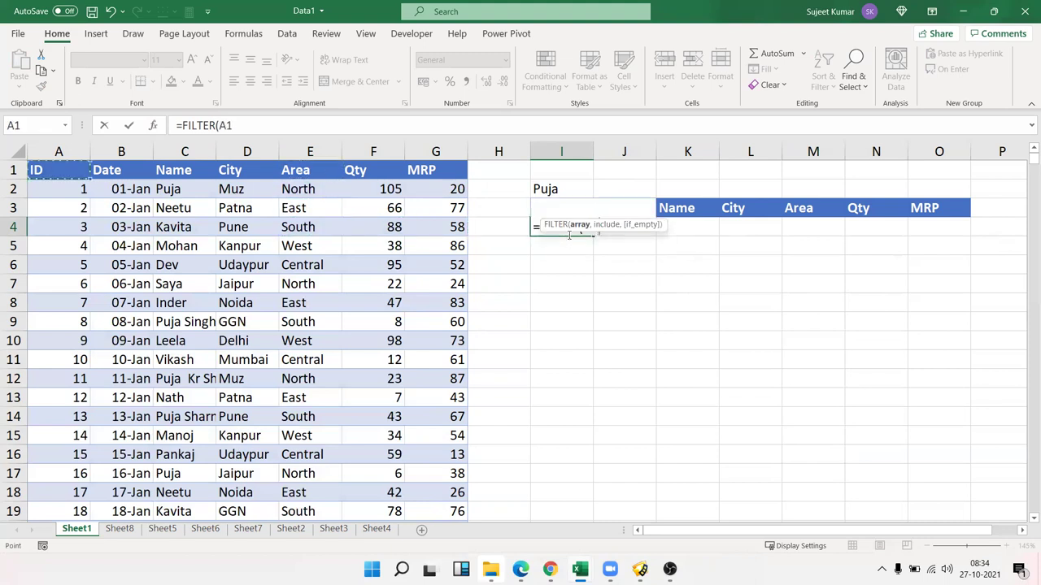
pyautogui.hotkey('ctrl', 'shift', 'Right')
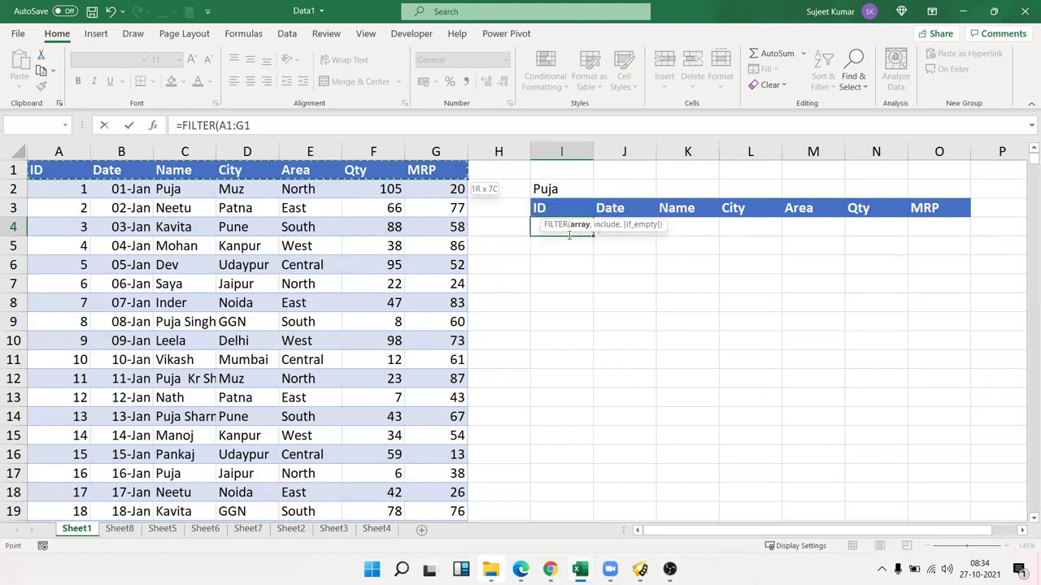
pyautogui.hotkey('ctrl', 'shift', 'Down')
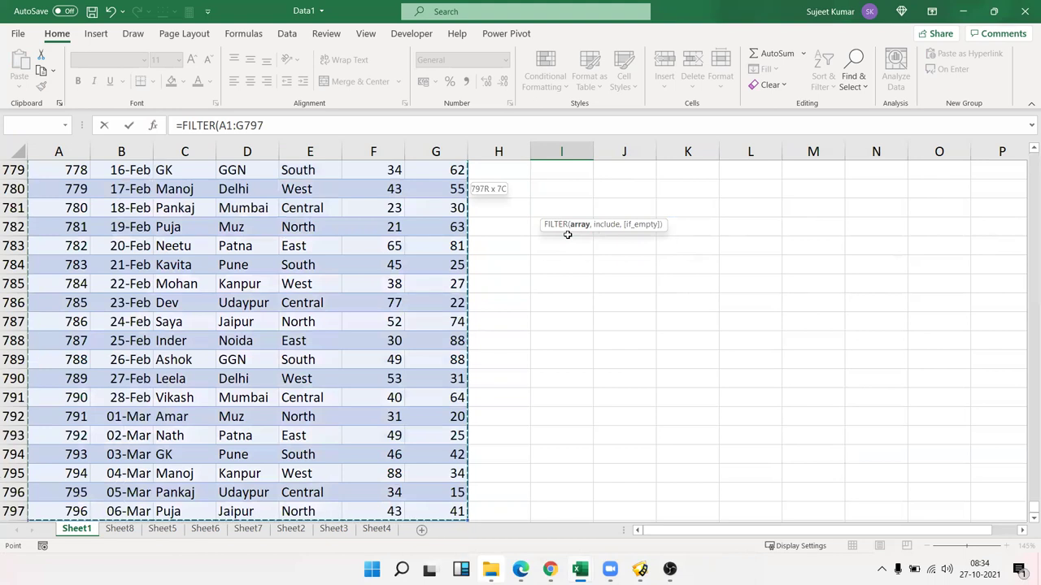
# - Set the FILTER include range to the Name column, C1:C797
pyautogui.write(',')
pyautogui.press('Up')
pyautogui.press('Up')
pyautogui.press('Up')
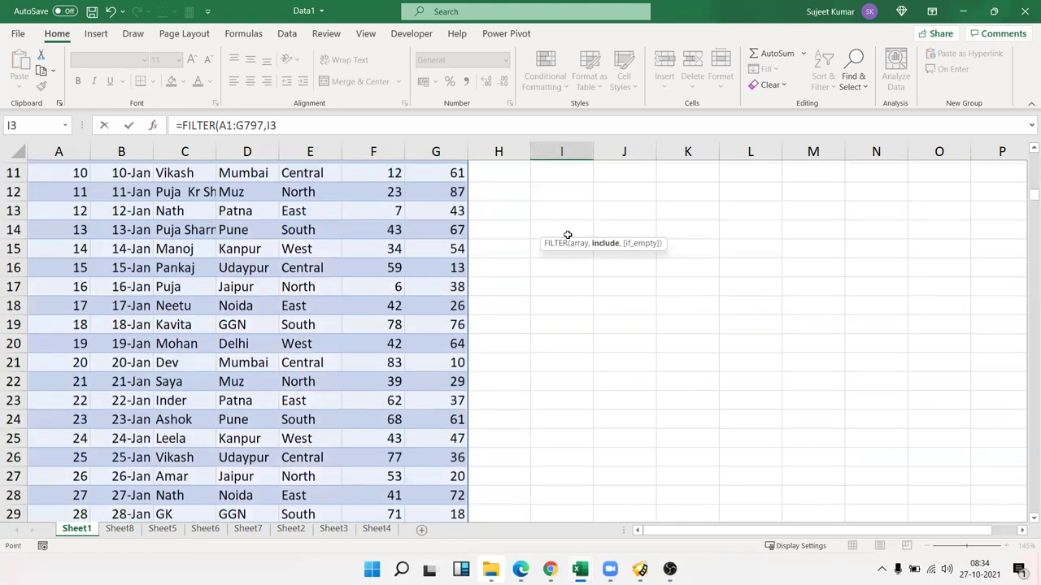
pyautogui.press('Left')
pyautogui.press('Left')
pyautogui.press('Left')
pyautogui.press('Left')
pyautogui.press('Left')
pyautogui.press('Left')
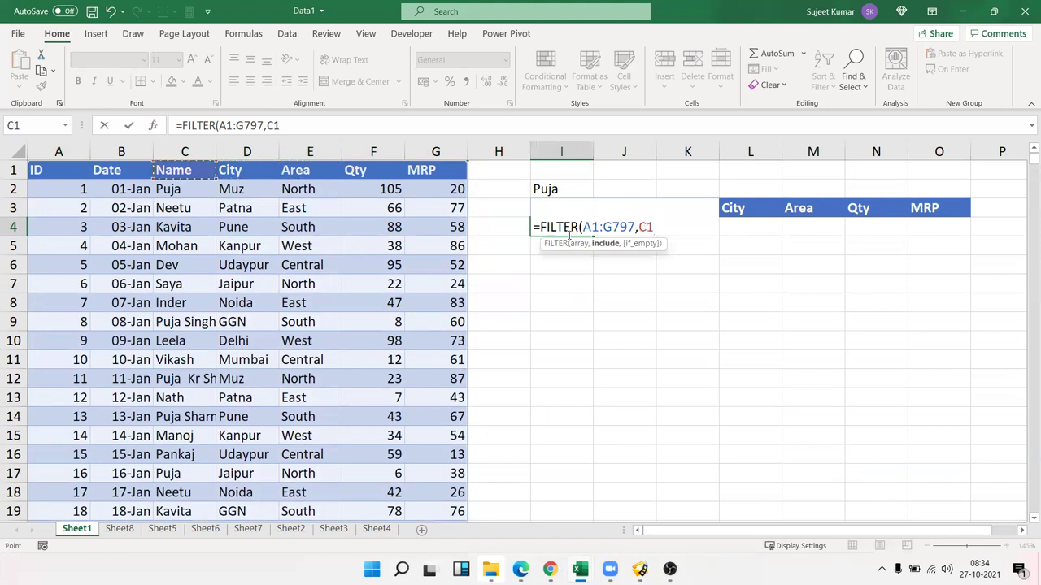
pyautogui.hotkey('ctrl', 'shift', 'Right')
pyautogui.hotkey('ctrl', 'shift', 'Down')
pyautogui.hotkey('ctrl', 'shift', 'Left')
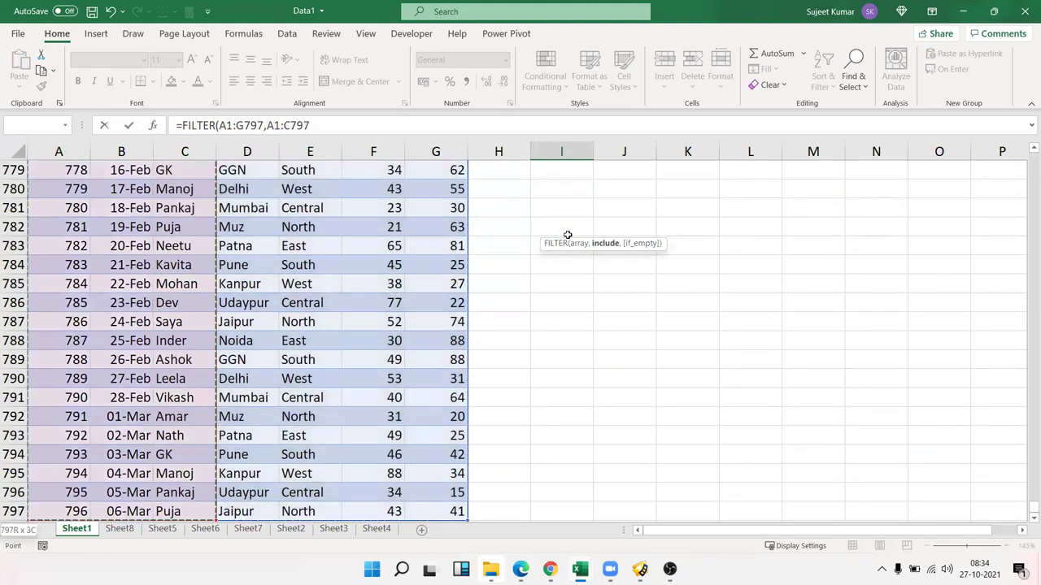
pyautogui.hotkey('ctrl', 'shift', 'Right')
pyautogui.hotkey('ctrl', 'shift', 'Up')
pyautogui.hotkey('ctrl', 'shift', 'Left')
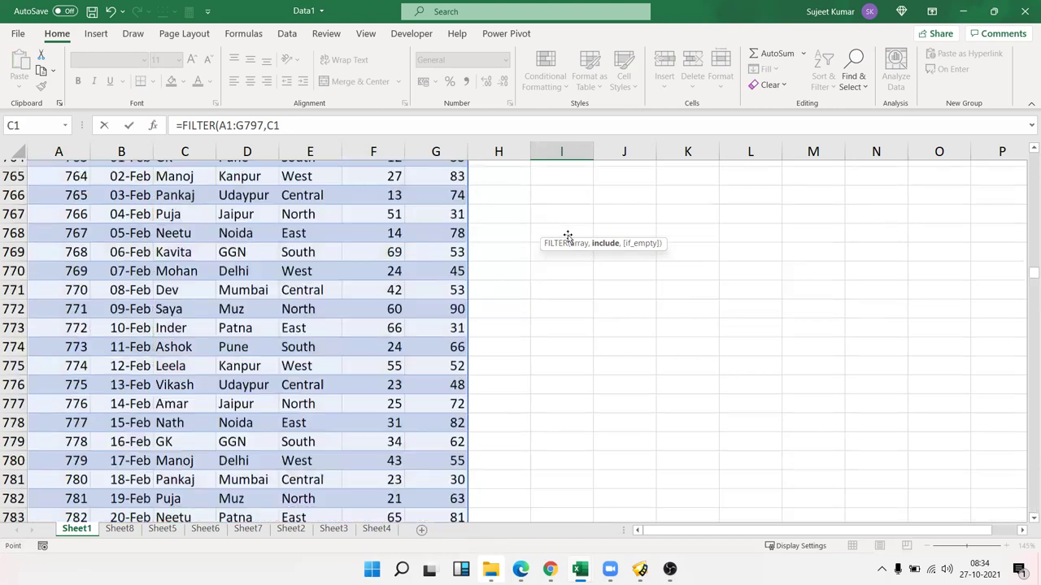
pyautogui.hotkey('ctrl', 'shift', 'Down')
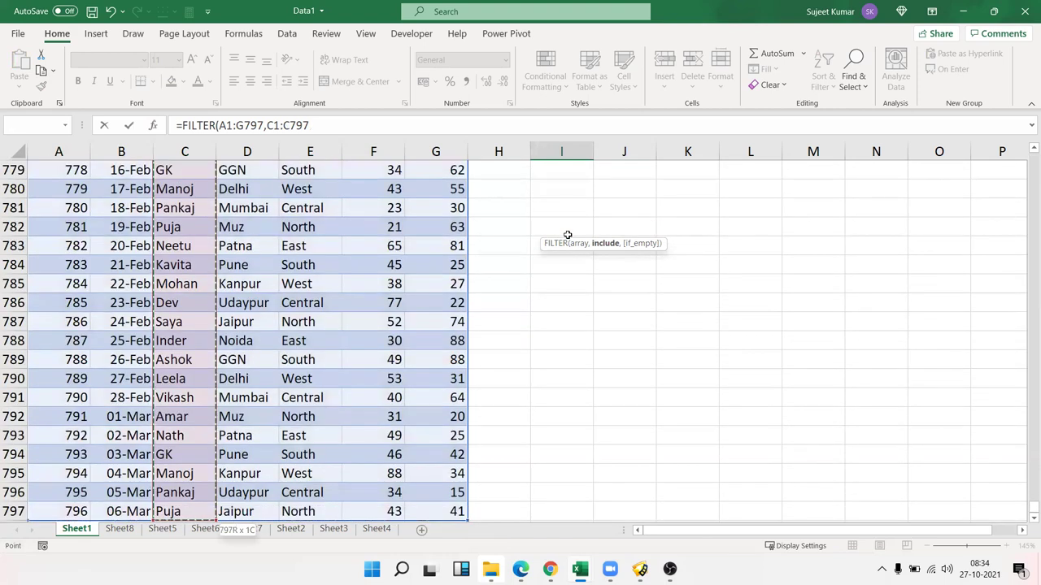
# - Complete =FILTER(A1:G797,C1:C797=I2) so the Puja rows spill, then review the formula in I4
pyautogui.write('=')
pyautogui.press('Up')
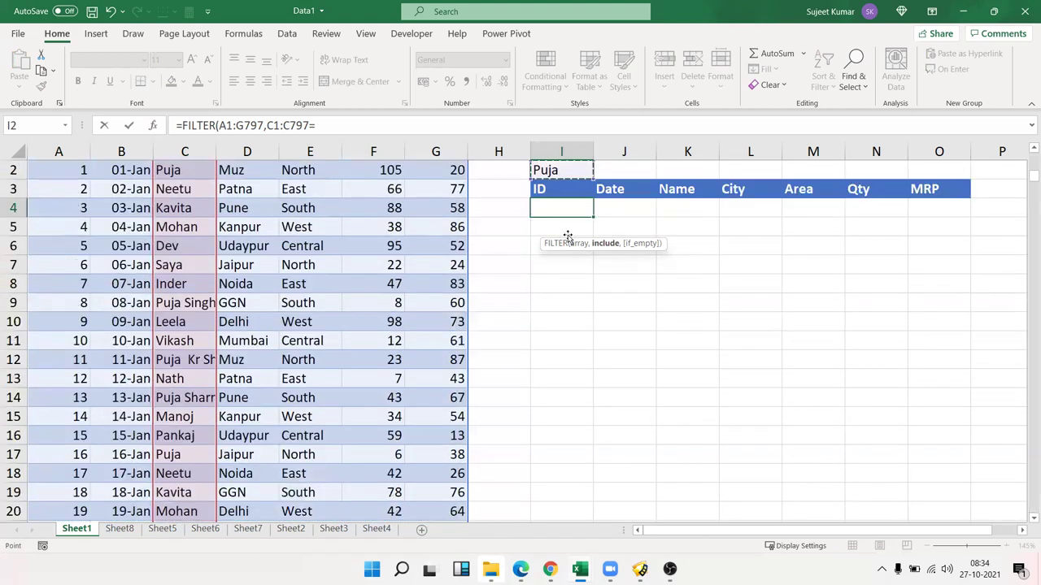
pyautogui.press('Up')
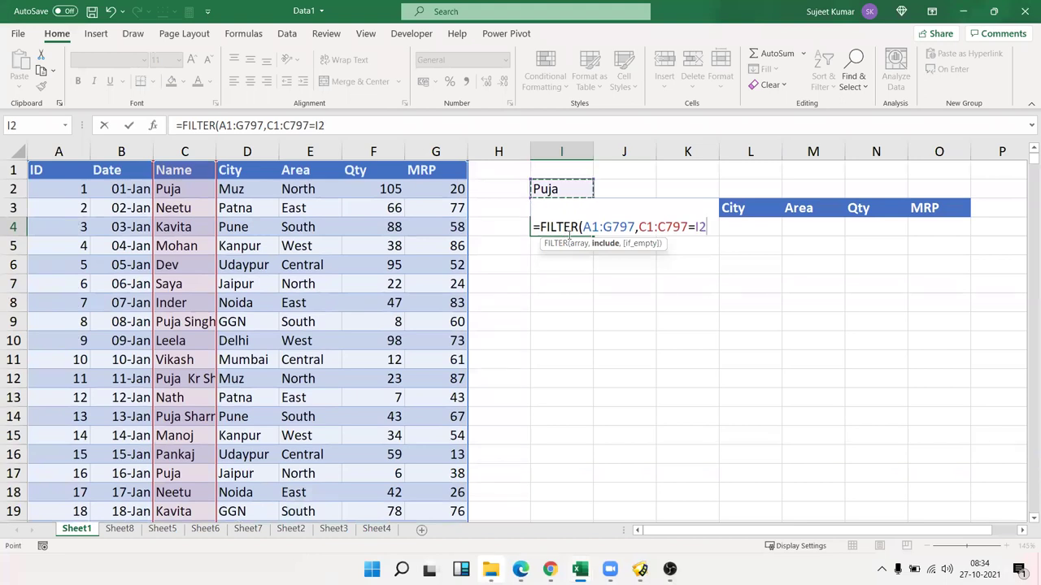
pyautogui.press('Return')
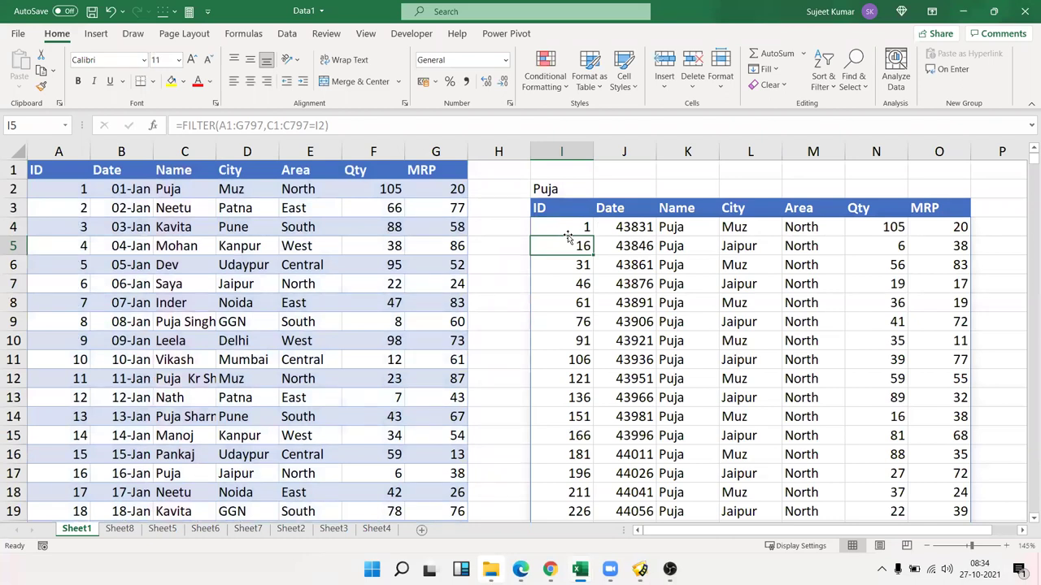
pyautogui.click(568, 235)
pyautogui.doubleClick(567, 235)
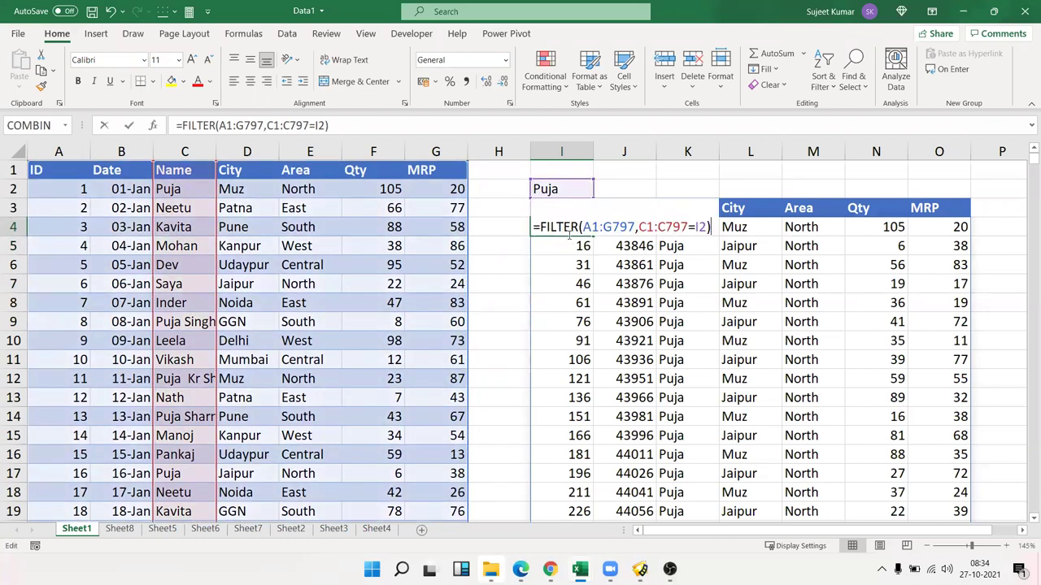